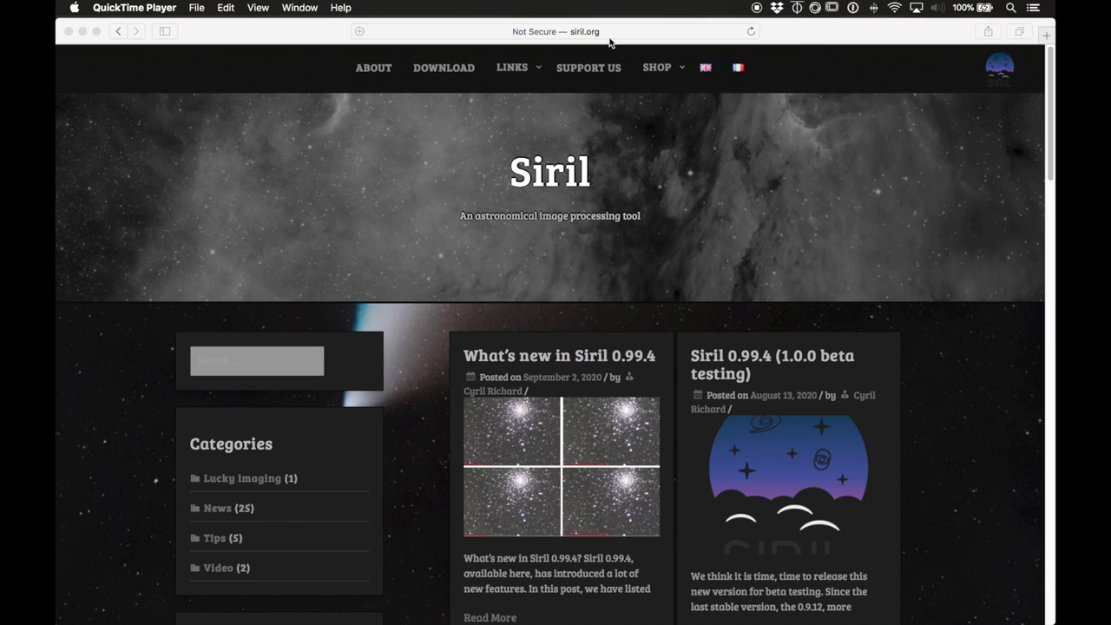
- Download the macOS package of Siril 0.99.4 (1.0.0 beta testing) from siril.org and allow downloads from the site
{"action": "left_click", "coordinate": [613, 34]}
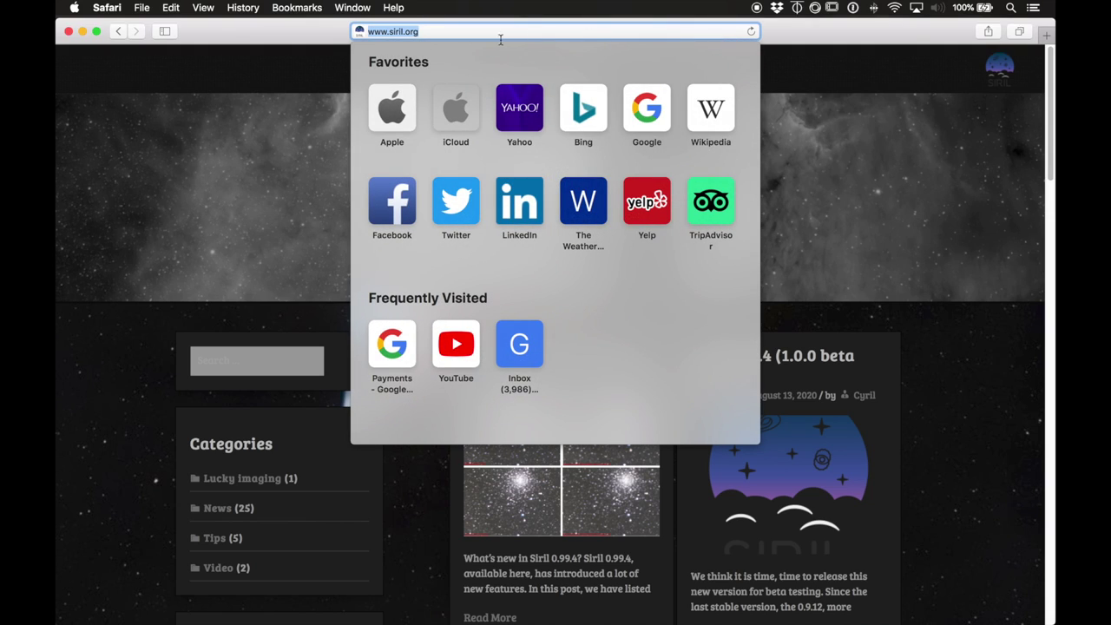
{"action": "left_click", "coordinate": [854, 128]}
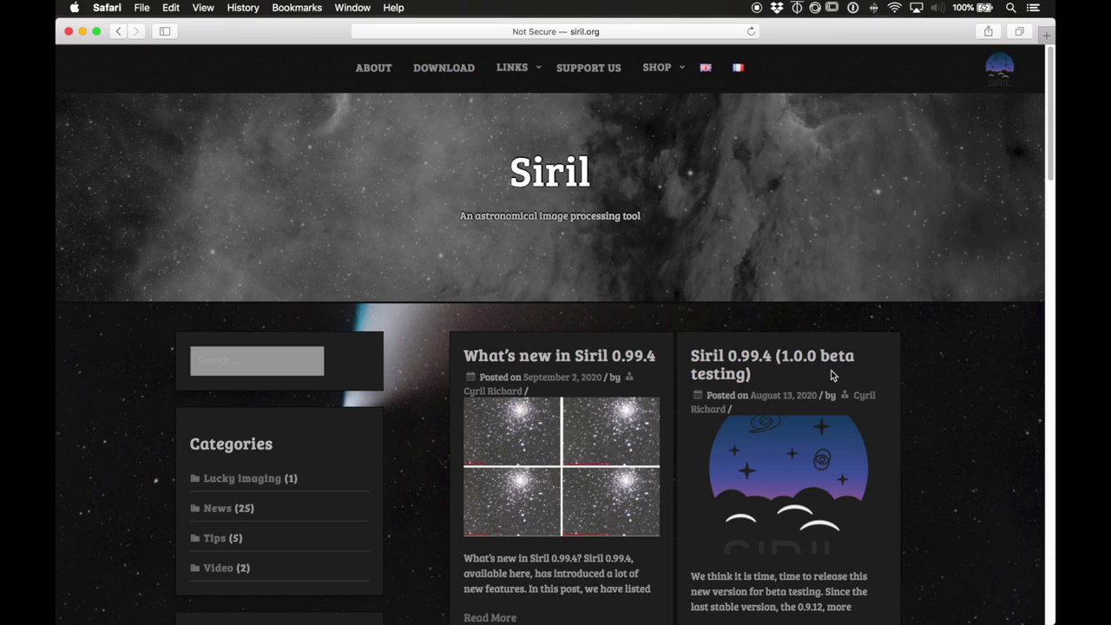
{"action": "left_click", "coordinate": [725, 376]}
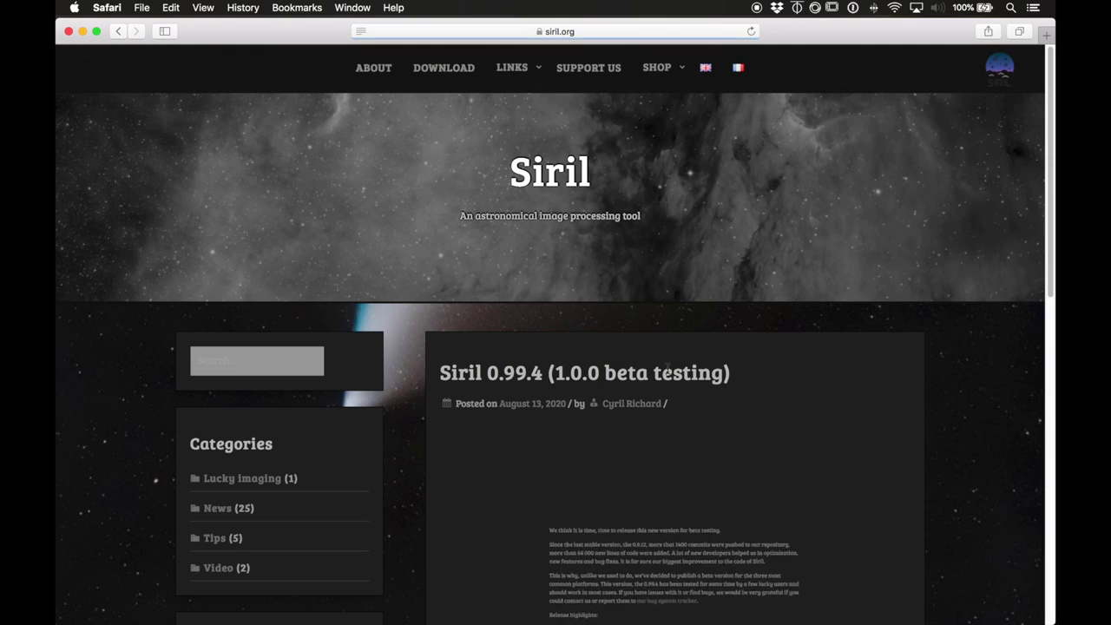
{"action": "scroll", "coordinate": [1033, 217], "scroll_direction": "down", "scroll_amount": 10}
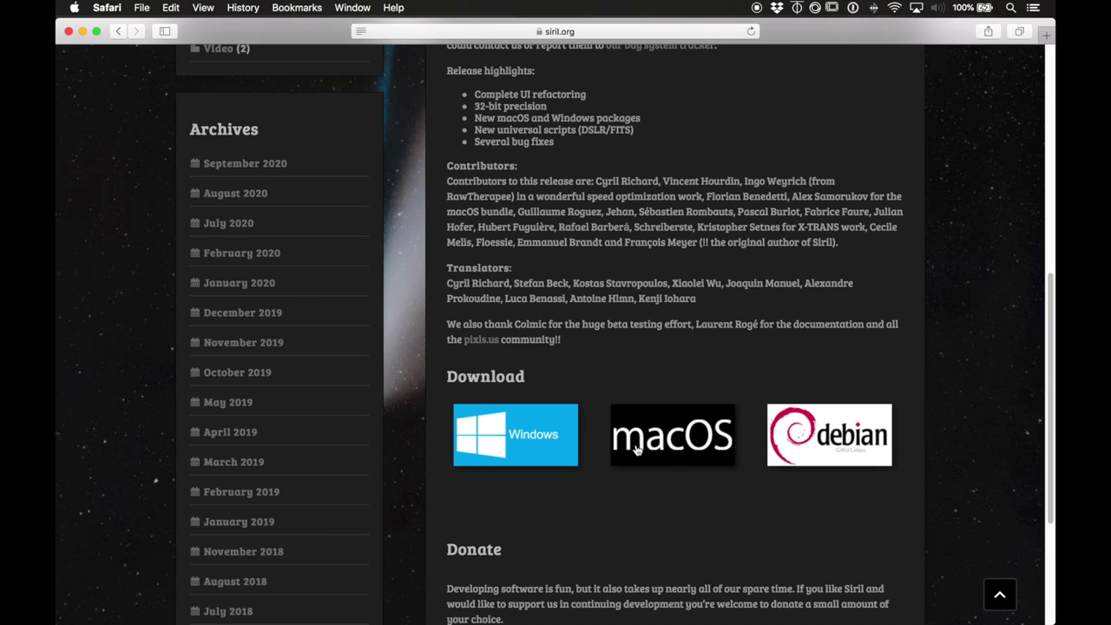
{"action": "left_click", "coordinate": [675, 445]}
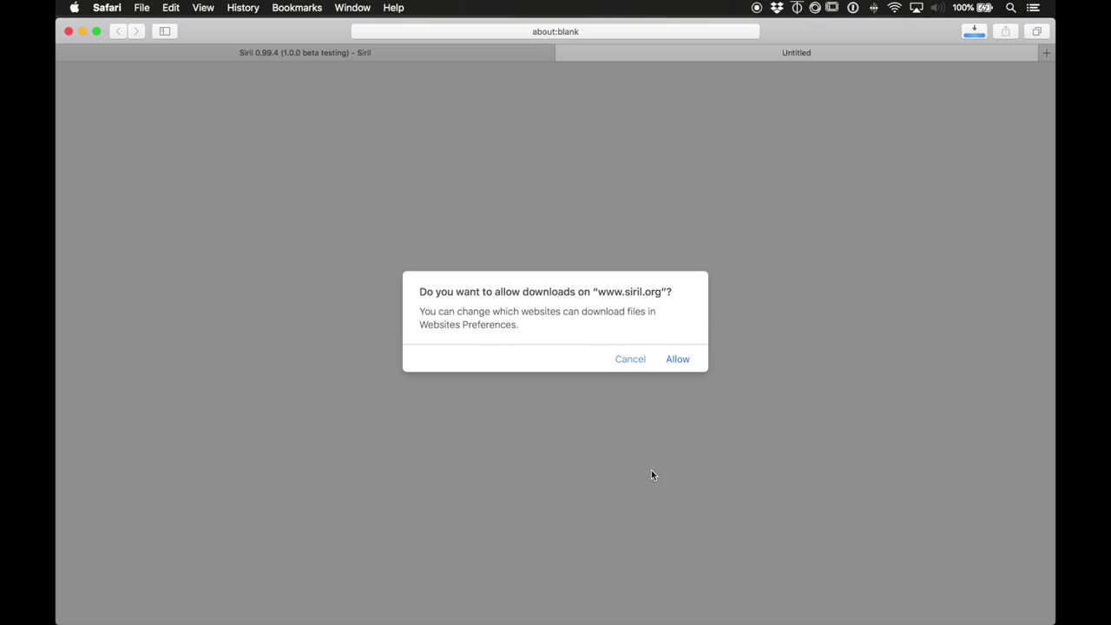
{"action": "left_click", "coordinate": [678, 359]}
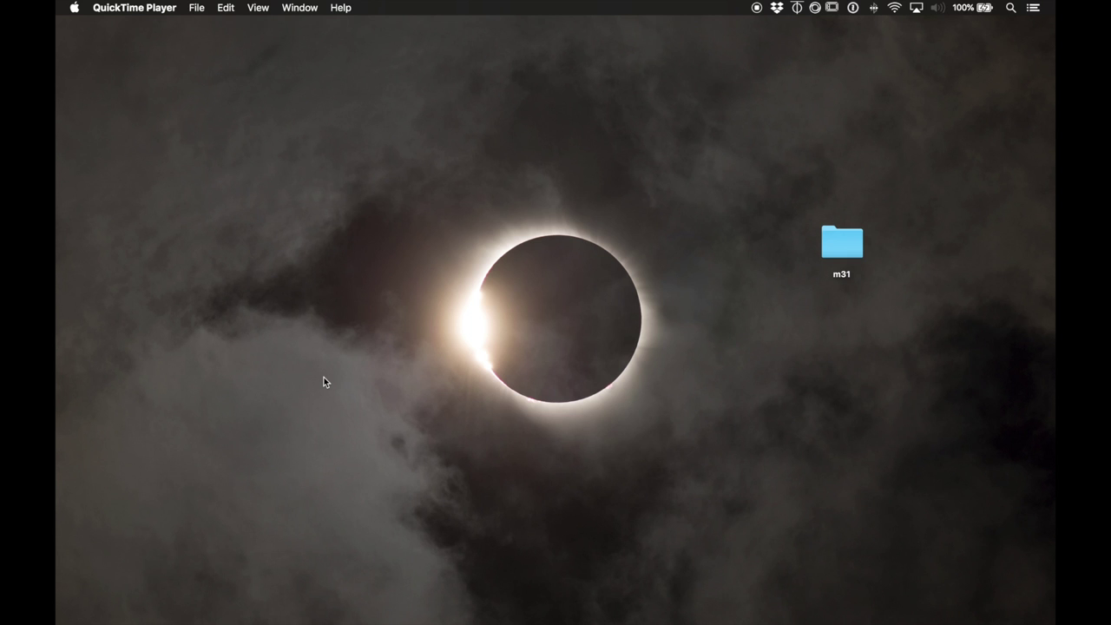
- Find and launch the SiriL application on the Mac
{"action": "key", "text": "super+space"}
{"action": "type", "text": "siri"}
{"action": "key", "text": "Return"}
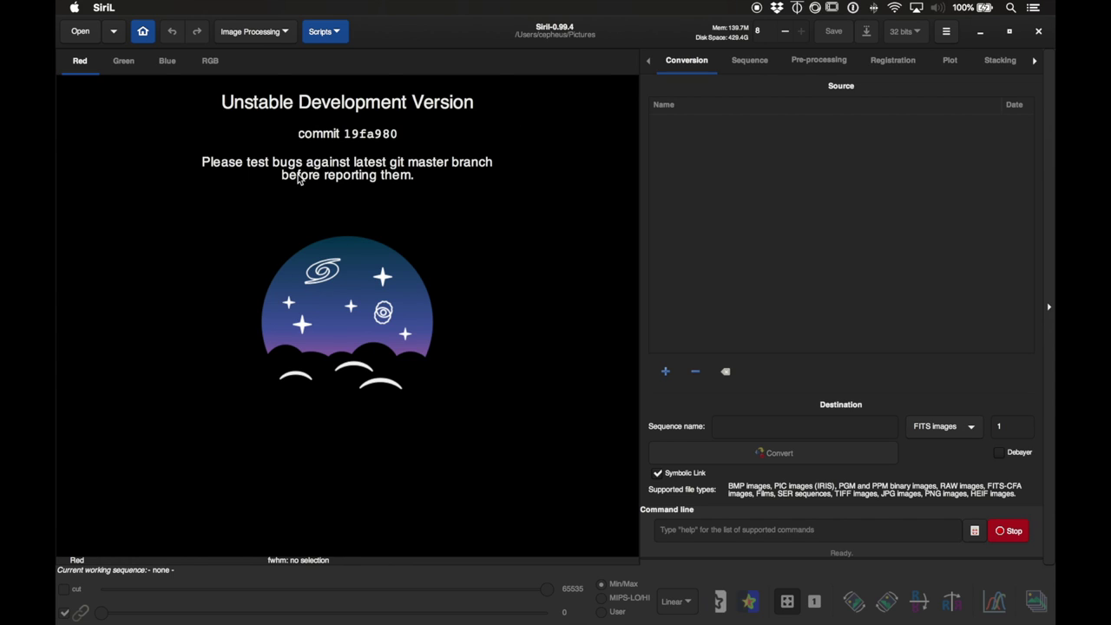
- Examine the console log, the sequence, pre-processing and registration settings, and the list of available scripts
{"action": "left_click", "coordinate": [1036, 63]}
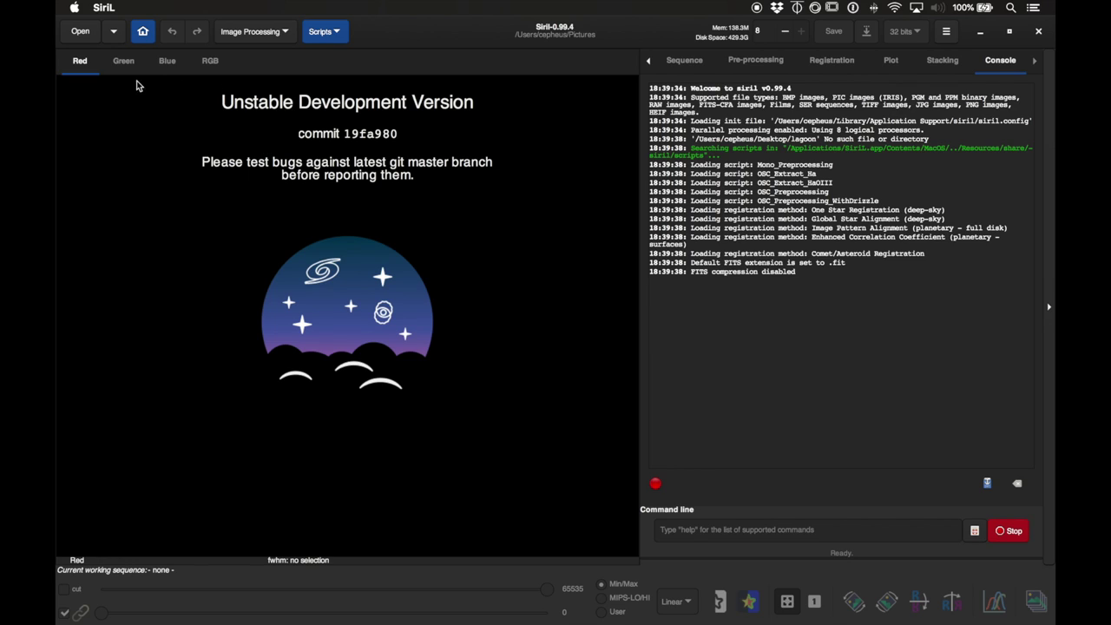
{"action": "scroll", "coordinate": [764, 67], "scroll_direction": "up", "scroll_amount": 4}
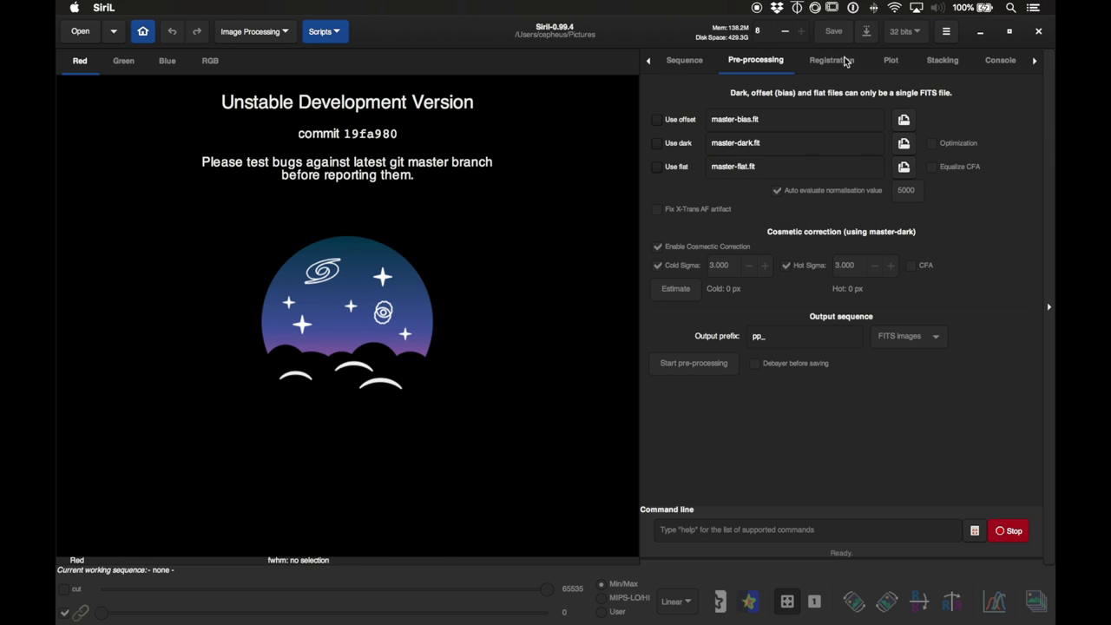
{"action": "scroll", "coordinate": [834, 63], "scroll_direction": "up", "scroll_amount": 1}
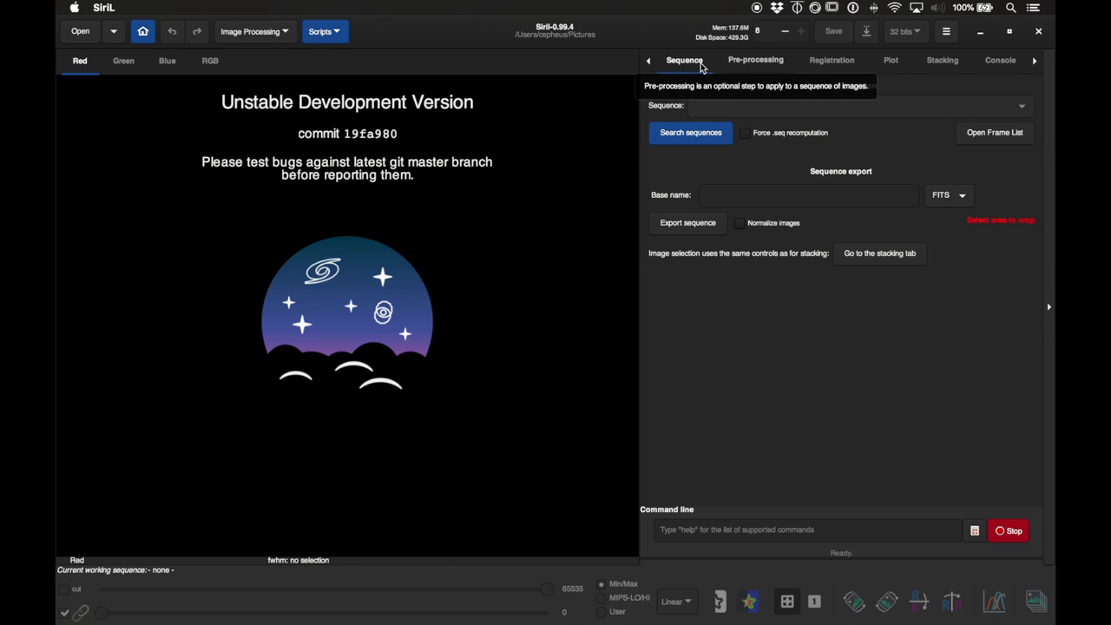
{"action": "scroll", "coordinate": [716, 64], "scroll_direction": "down", "scroll_amount": 1}
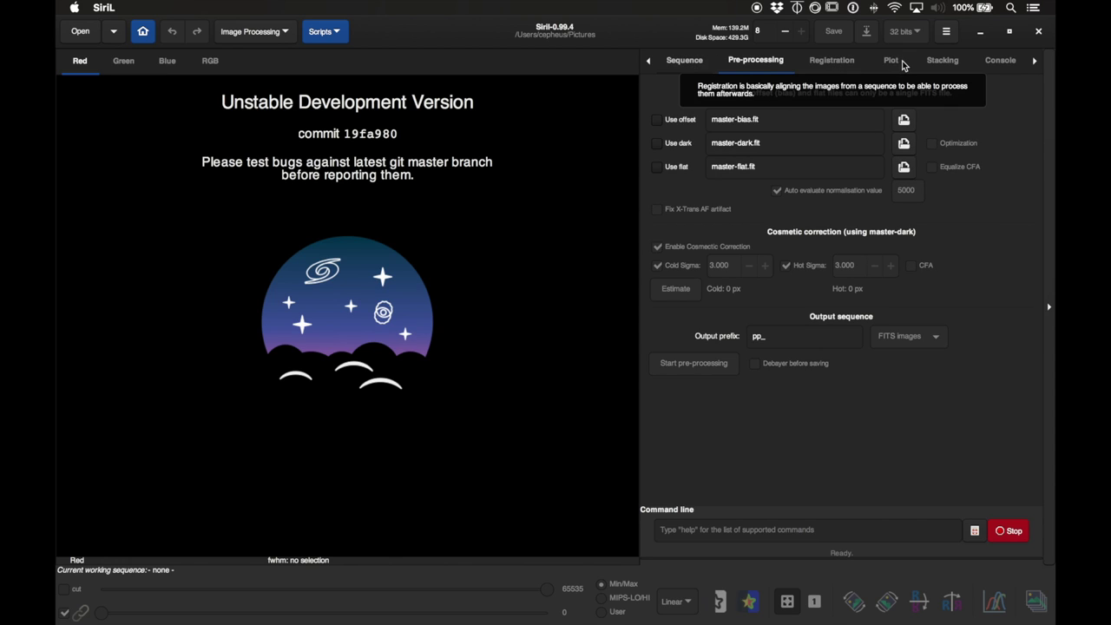
{"action": "scroll", "coordinate": [903, 66], "scroll_direction": "down", "scroll_amount": 1}
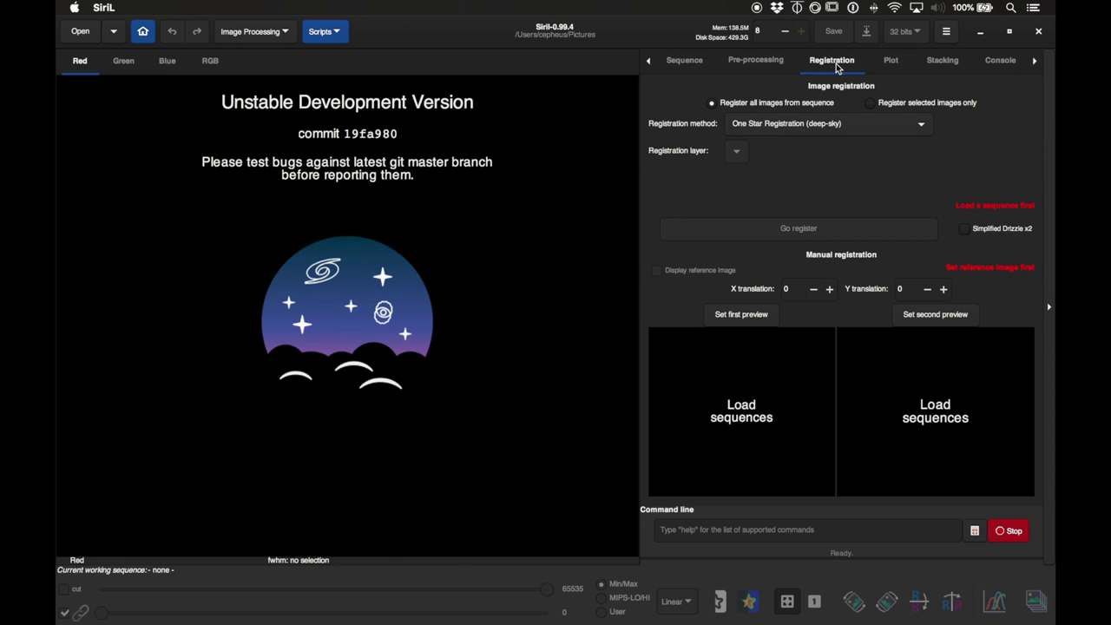
{"action": "left_click", "coordinate": [678, 64]}
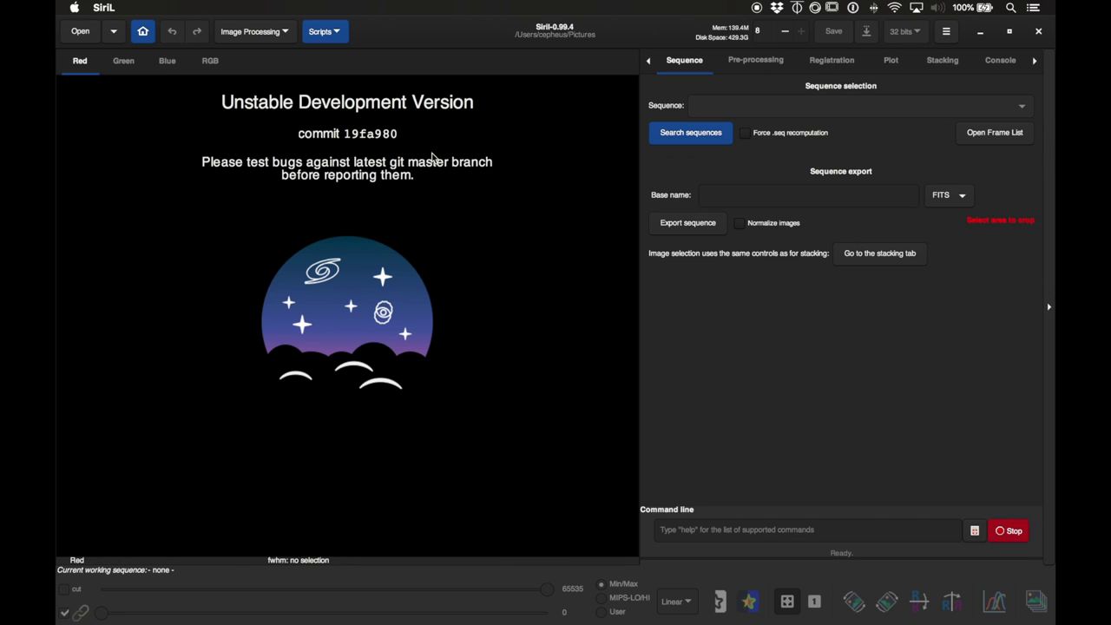
{"action": "left_click", "coordinate": [338, 27]}
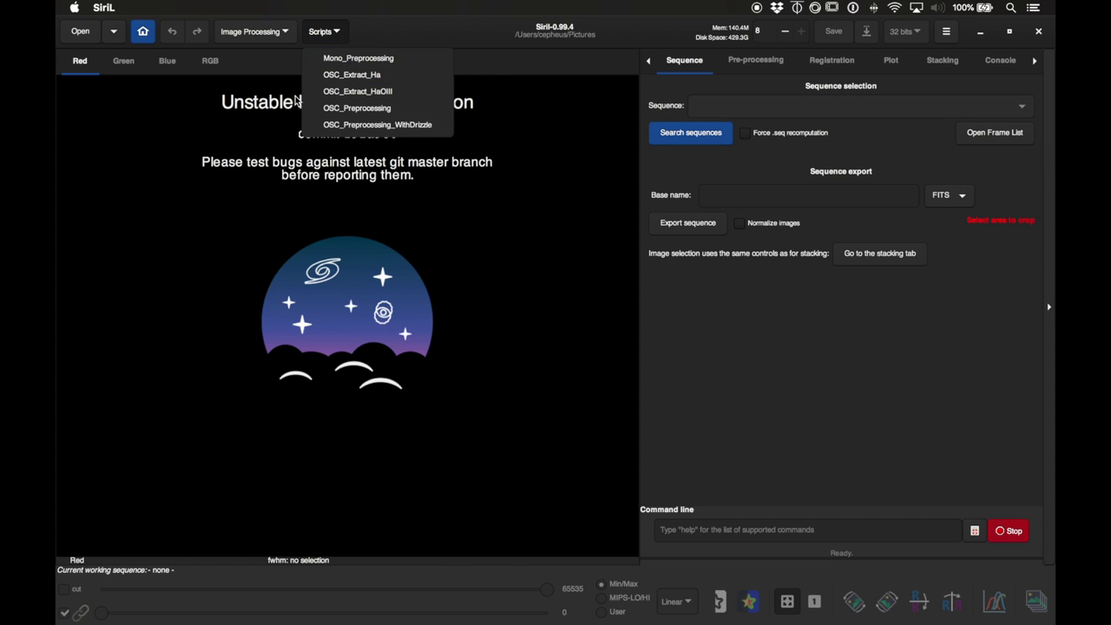
{"action": "left_click", "coordinate": [372, 47]}
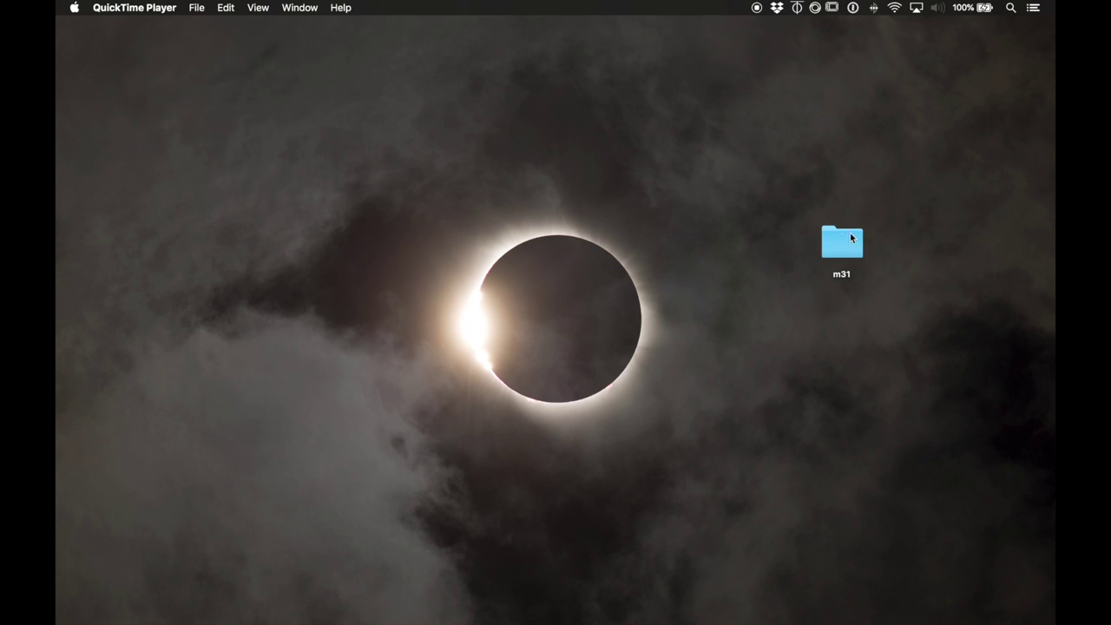
- Switch to Finder, open the m31 folder on the desktop and review its biases, darks, flats and lights subfolders
{"action": "double_click", "coordinate": [842, 241]}
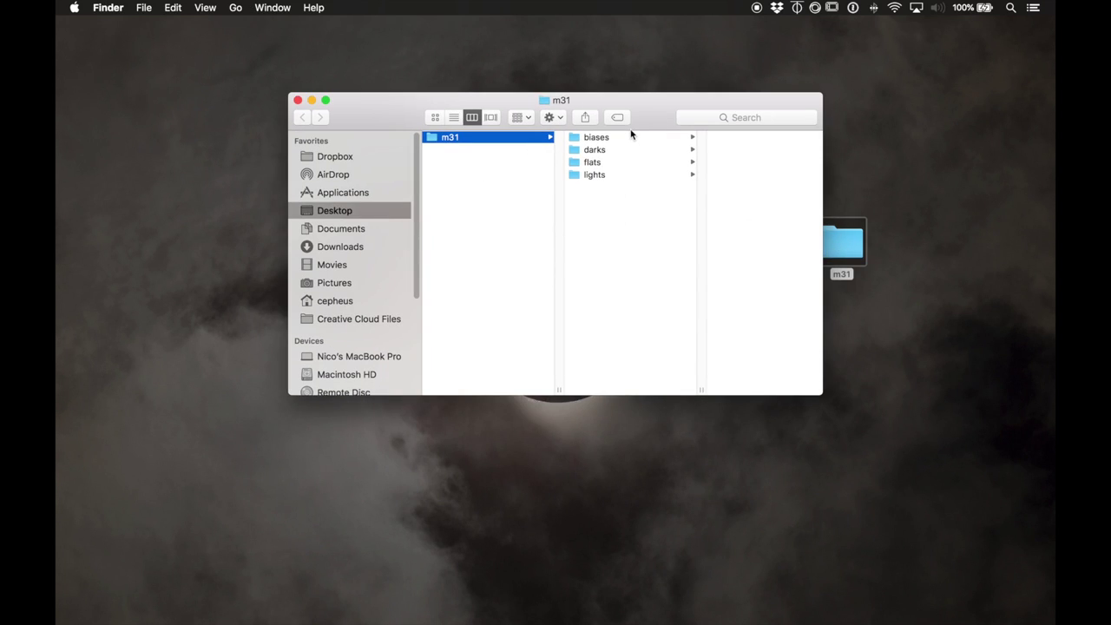
{"action": "left_click", "coordinate": [630, 137]}
{"action": "left_click", "coordinate": [626, 154]}
{"action": "left_click", "coordinate": [609, 165]}
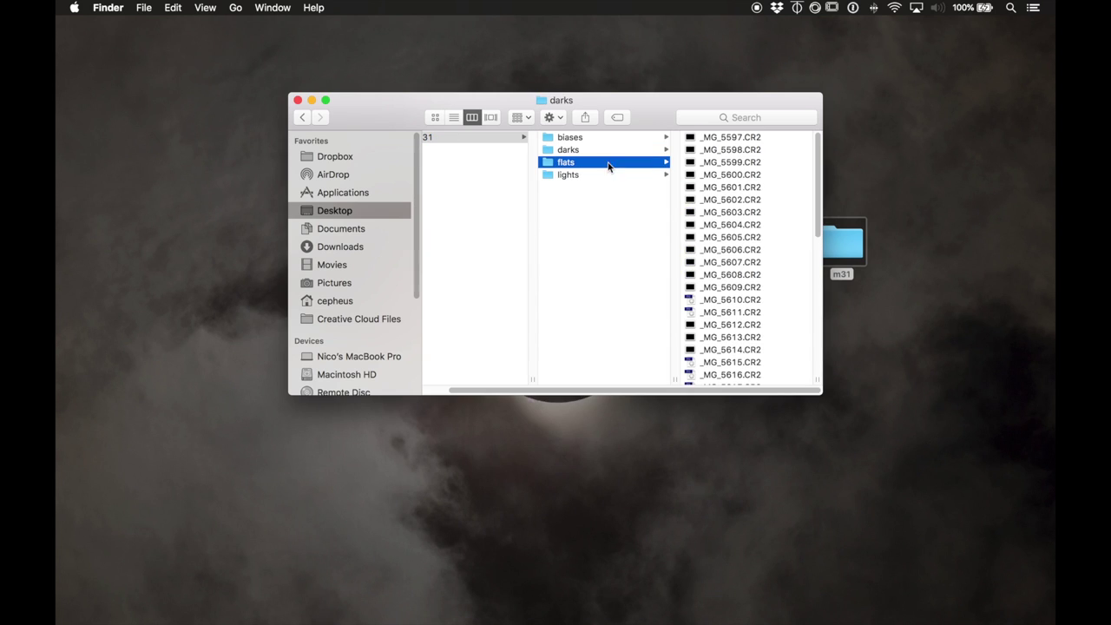
{"action": "left_click", "coordinate": [604, 177]}
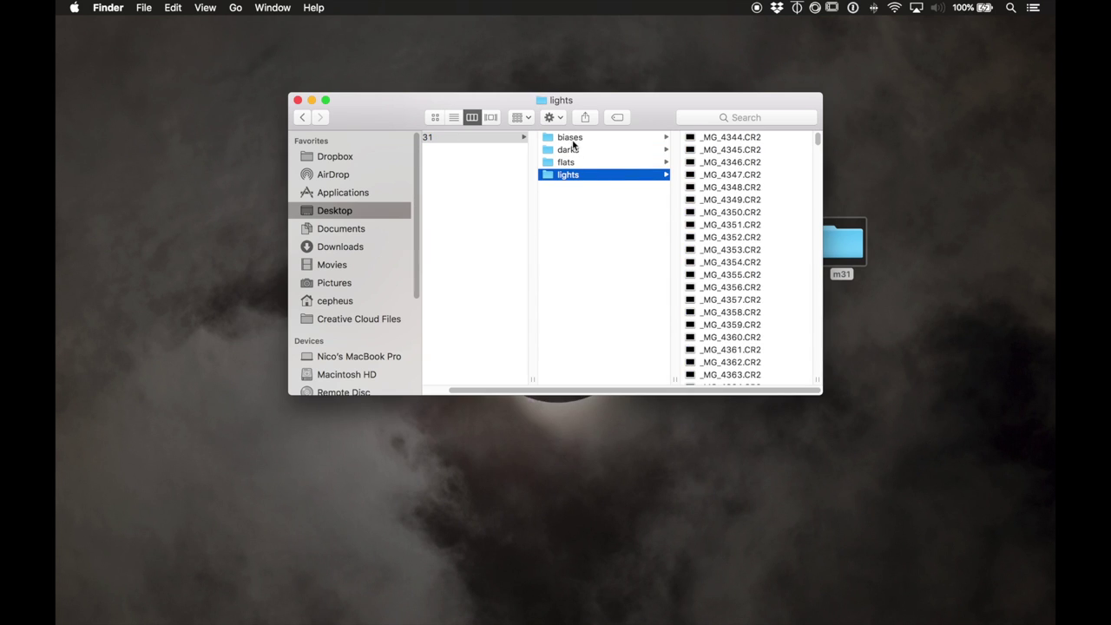
{"action": "left_click", "coordinate": [568, 140]}
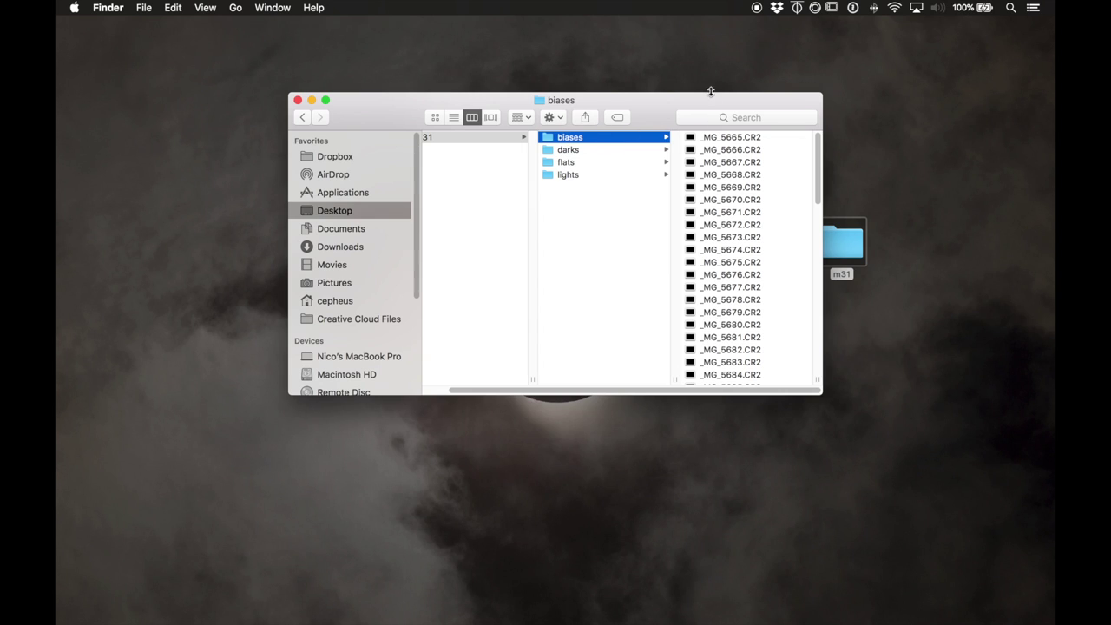
{"action": "left_click", "coordinate": [566, 152]}
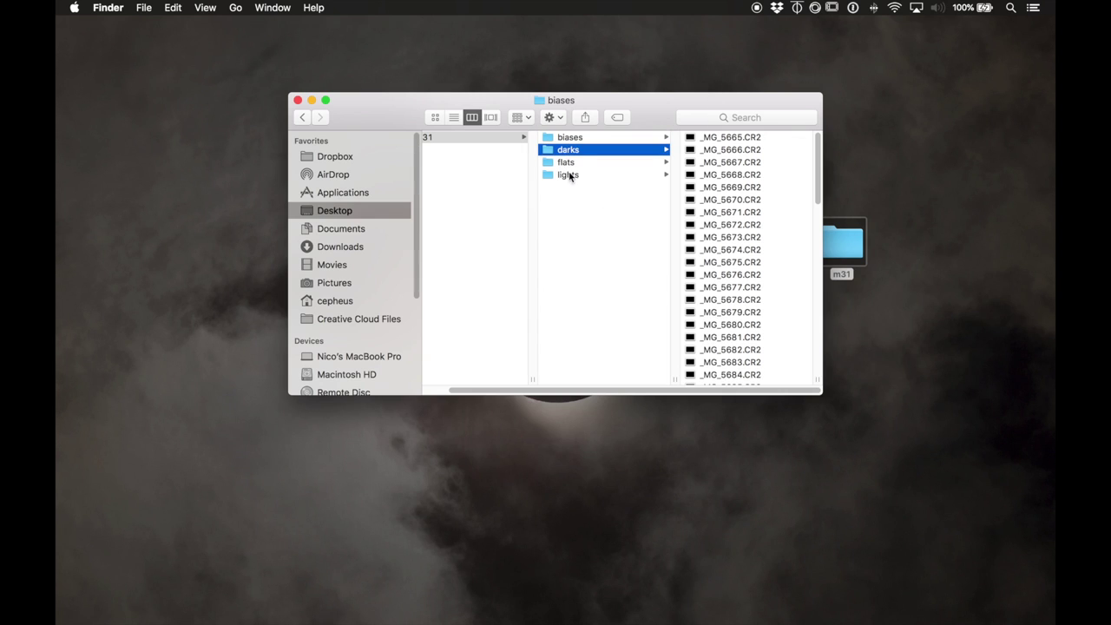
{"action": "left_click", "coordinate": [568, 166]}
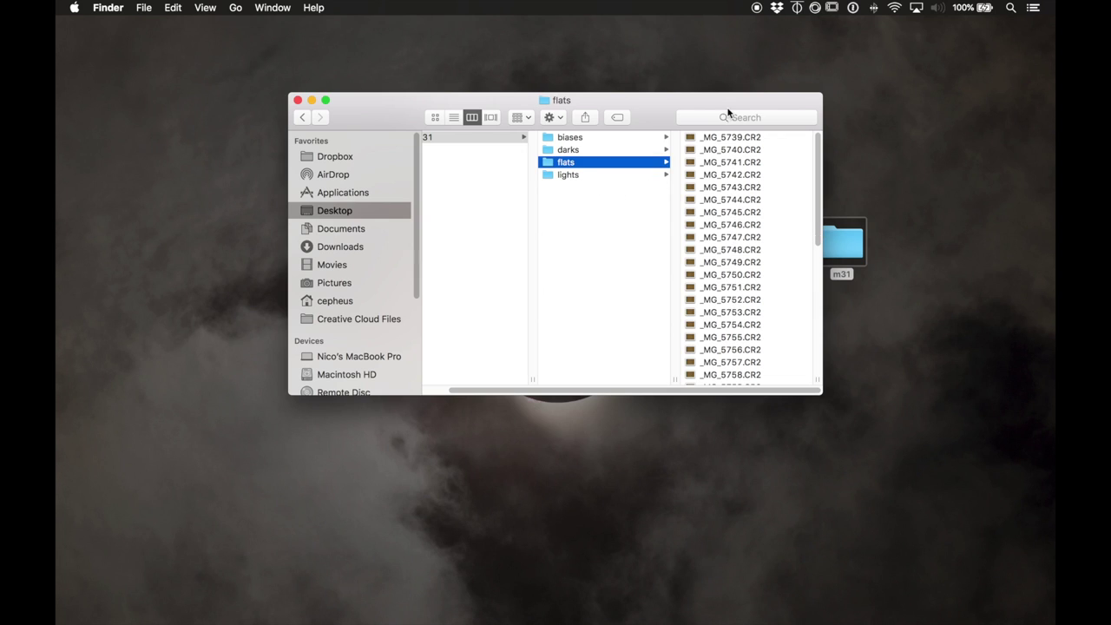
{"action": "key", "text": "Down"}
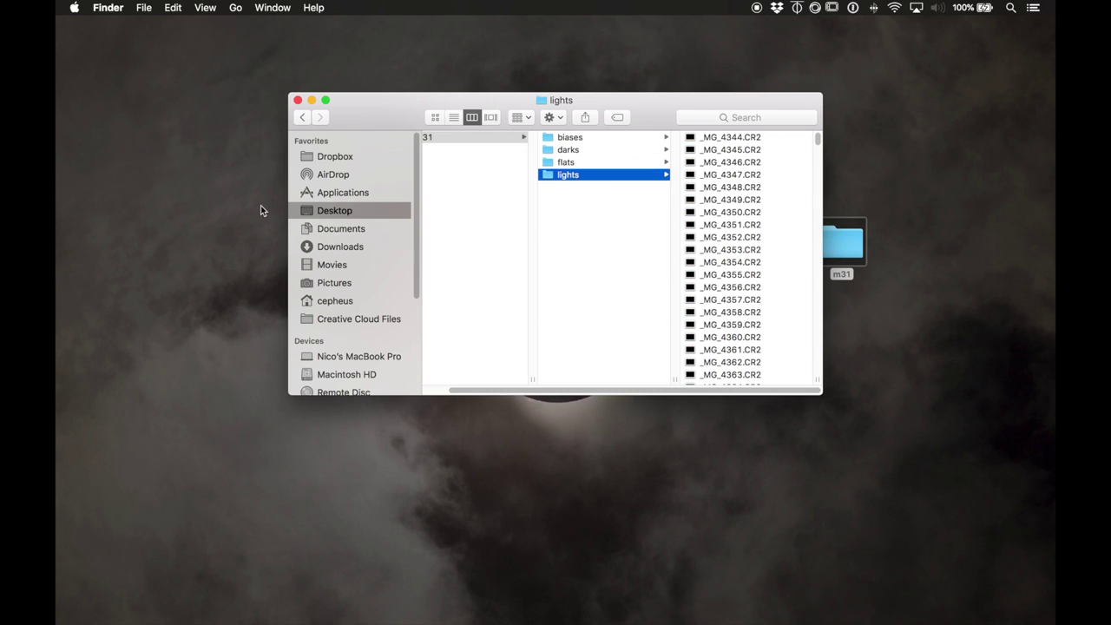
- Inspect the first light frame, _MG_4344.CR2, and the first flat frame, _MG_5739.CR2
{"action": "left_click", "coordinate": [730, 138]}
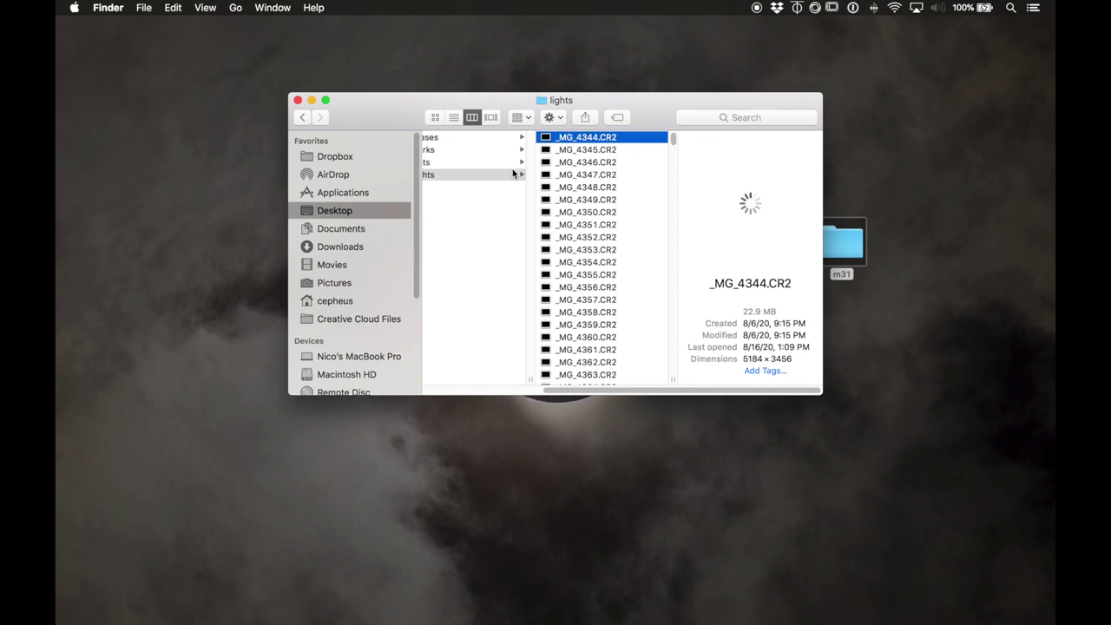
{"action": "left_click", "coordinate": [486, 163]}
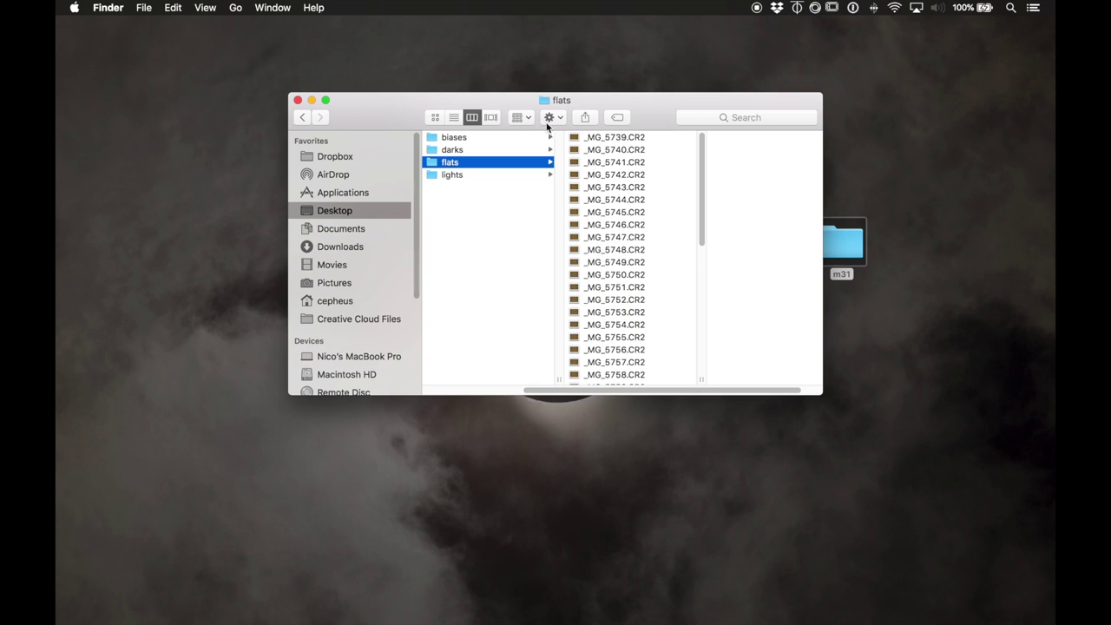
{"action": "left_click", "coordinate": [521, 117]}
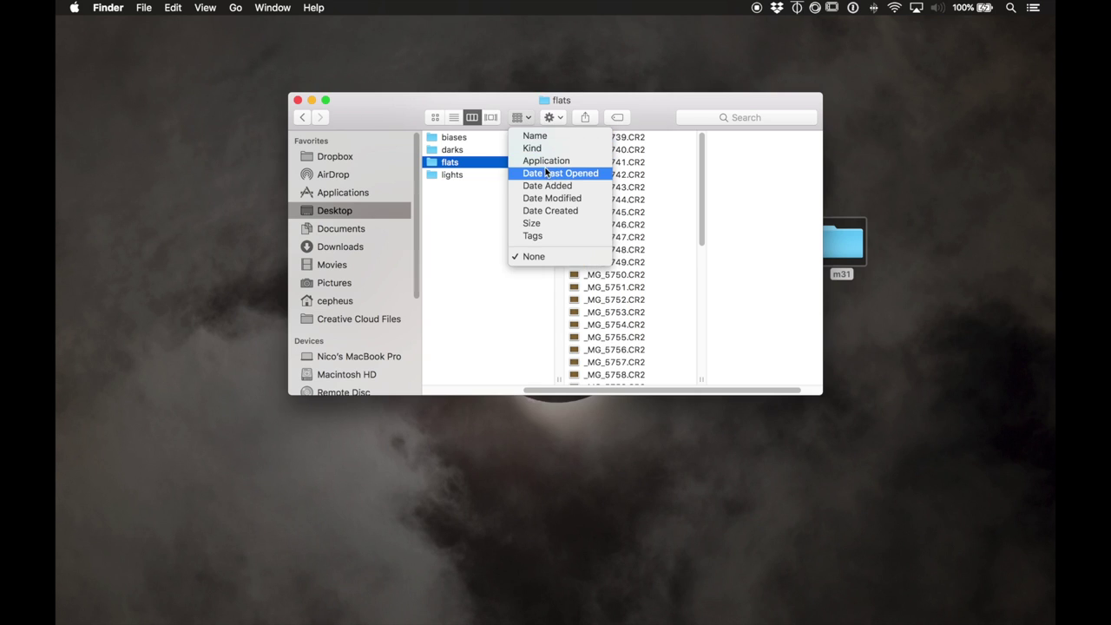
{"action": "left_click", "coordinate": [522, 117]}
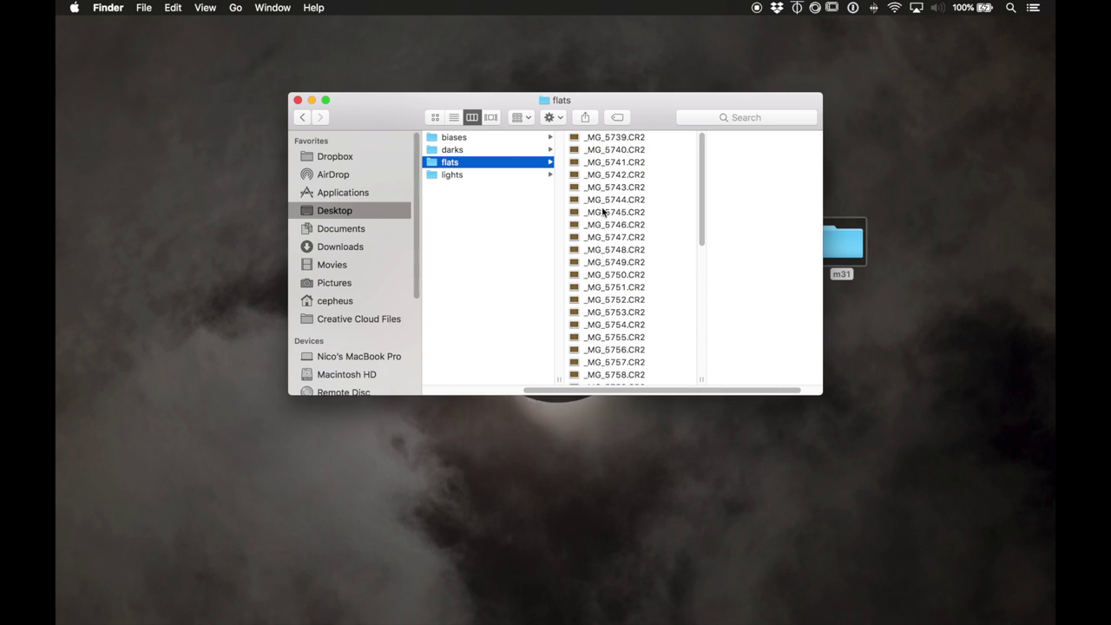
{"action": "left_click", "coordinate": [573, 137]}
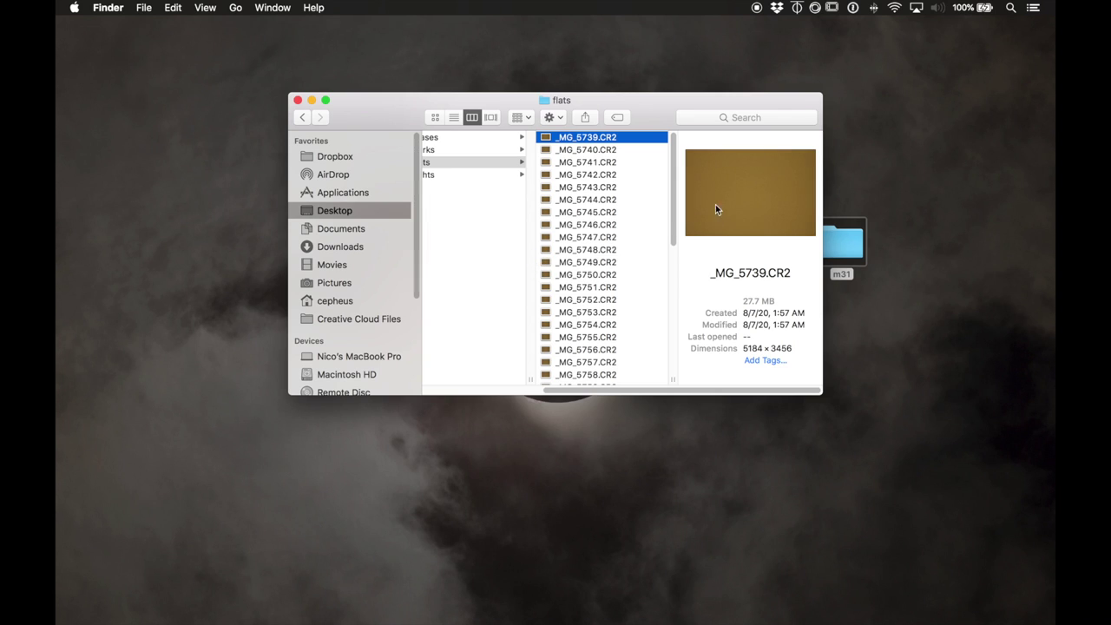
- View the light frame _MG_4344.CR2 in a large preview and close the preview
{"action": "key", "text": "Left"}
{"action": "key", "text": "Down"}
{"action": "key", "text": "Right"}
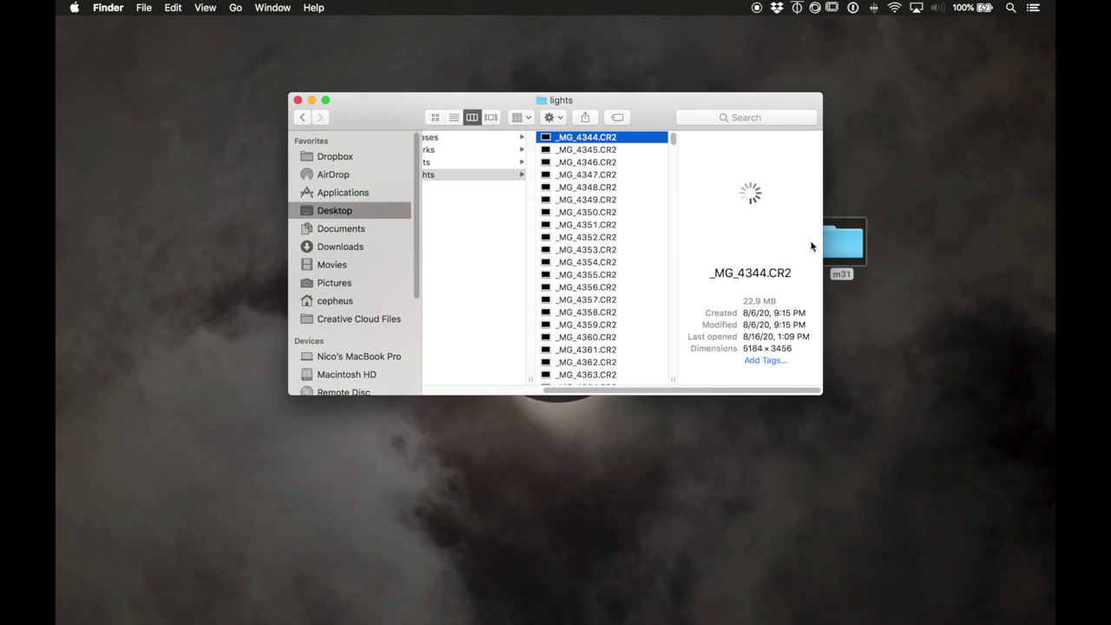
{"action": "key", "text": "space"}
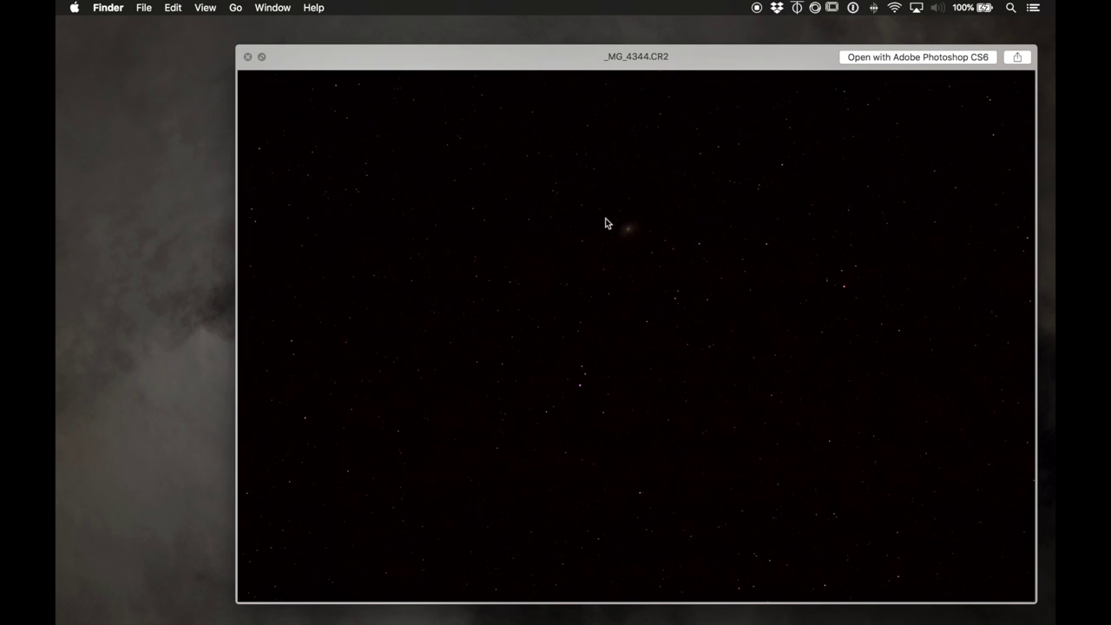
{"action": "key", "text": "space"}
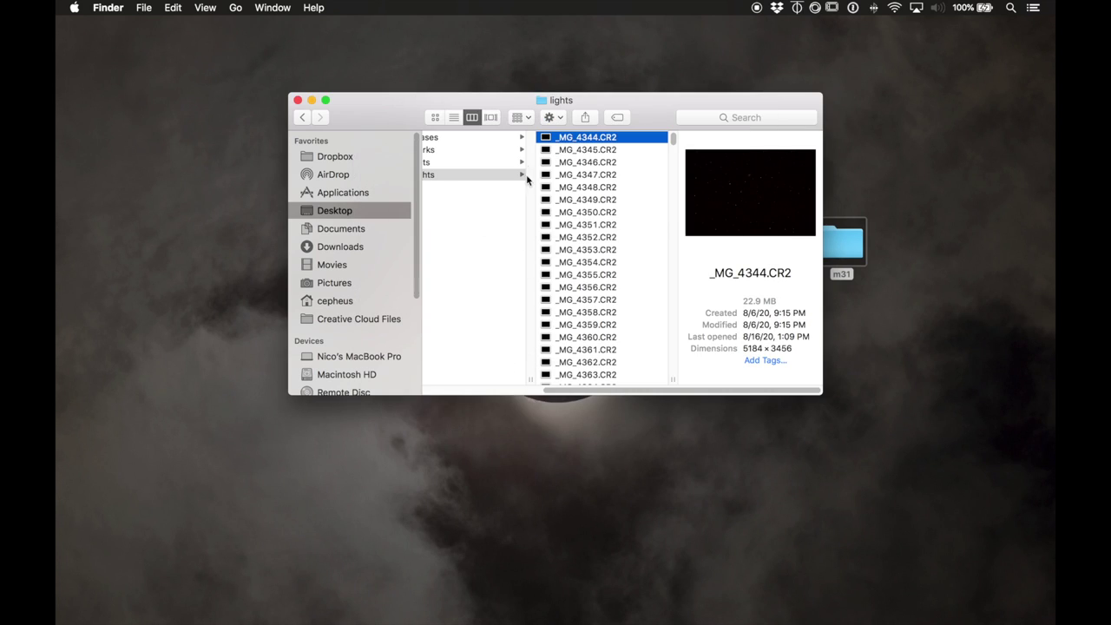
- Check the exposure time of the bias frame _MG_5665.CR2 in its file information, and close the information window
{"action": "left_click", "coordinate": [480, 152]}
{"action": "left_click", "coordinate": [471, 137]}
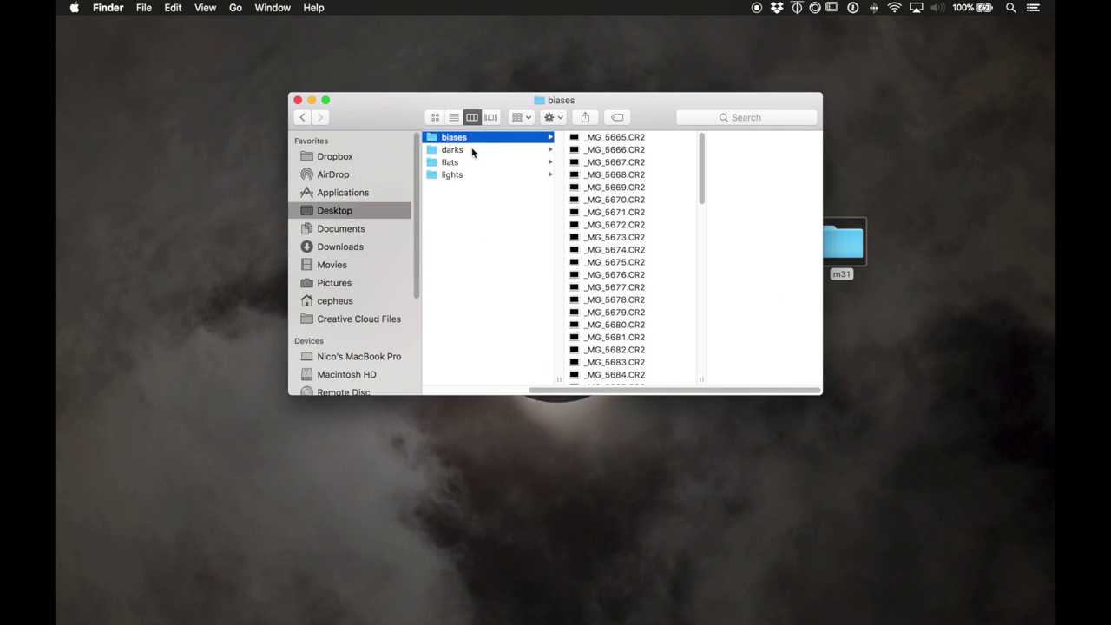
{"action": "left_click", "coordinate": [471, 152]}
{"action": "left_click", "coordinate": [513, 138]}
{"action": "left_click", "coordinate": [625, 137]}
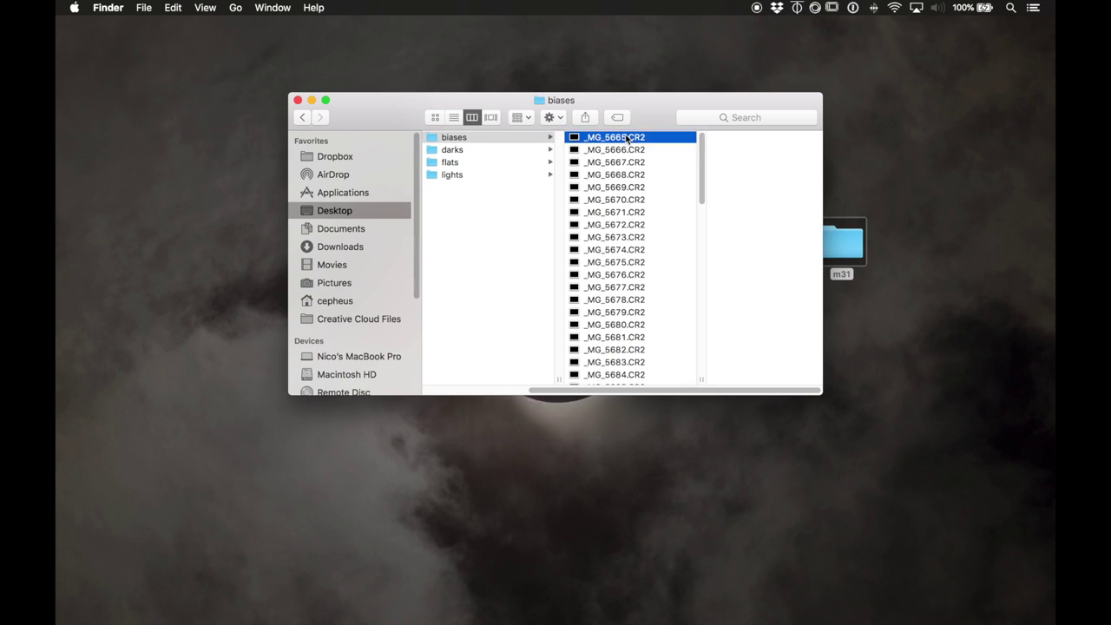
{"action": "key", "text": "super+i"}
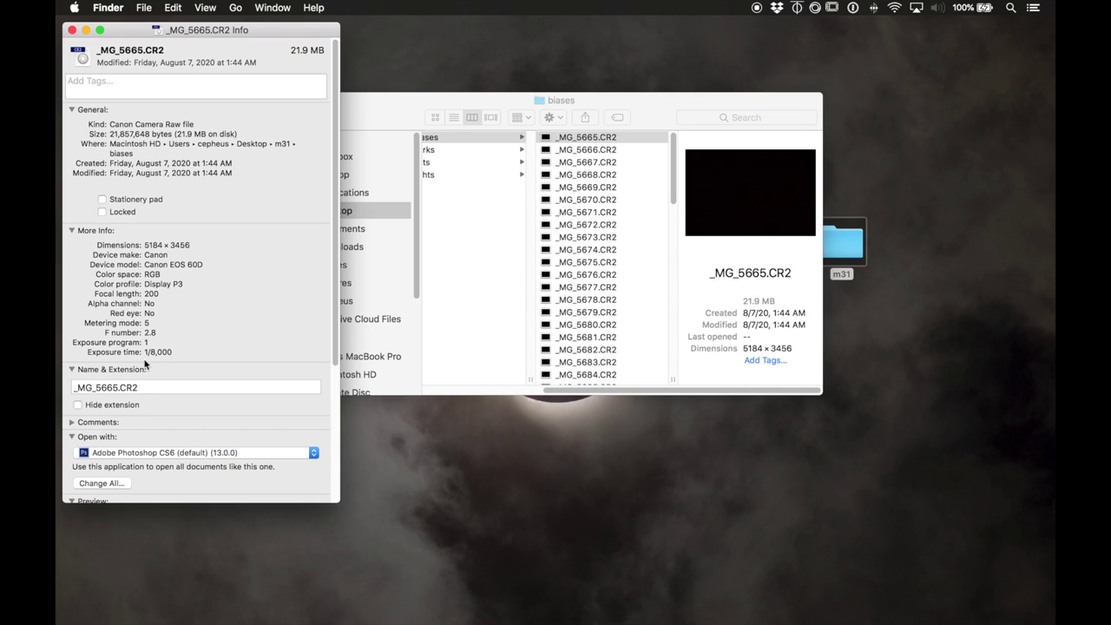
{"action": "left_click_drag", "start_coordinate": [178, 354], "coordinate": [141, 354]}
{"action": "left_click", "coordinate": [72, 30]}
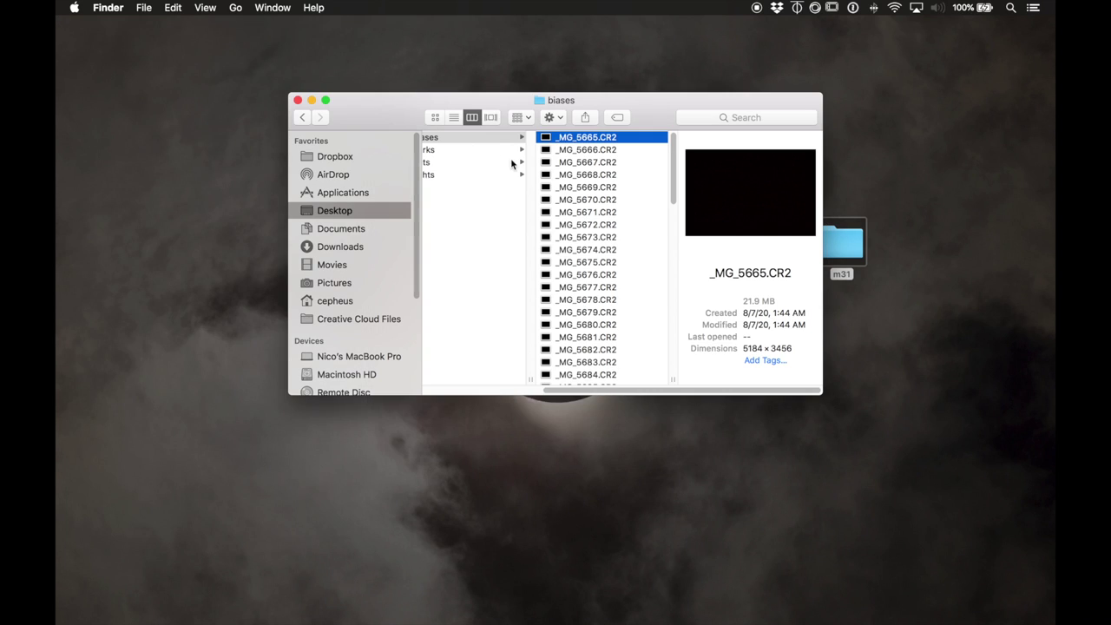
- Check the exposure time of the dark frame _MG_5597.CR2 in its file information, and close the information window
{"action": "left_click", "coordinate": [482, 153]}
{"action": "left_click", "coordinate": [617, 141]}
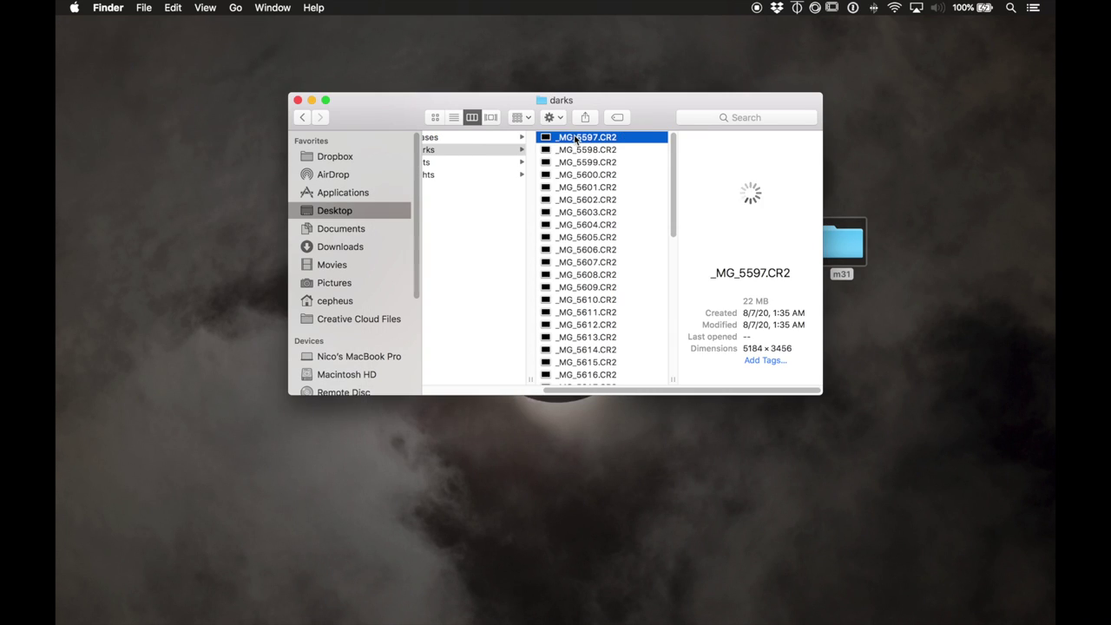
{"action": "key", "text": "super+i"}
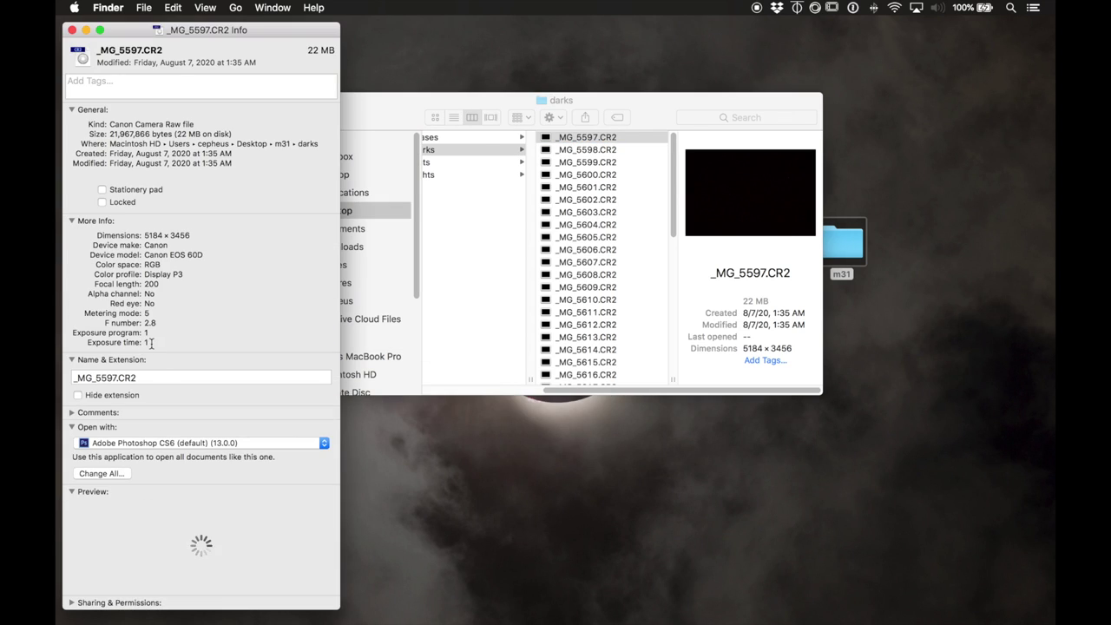
{"action": "left_click", "coordinate": [72, 30]}
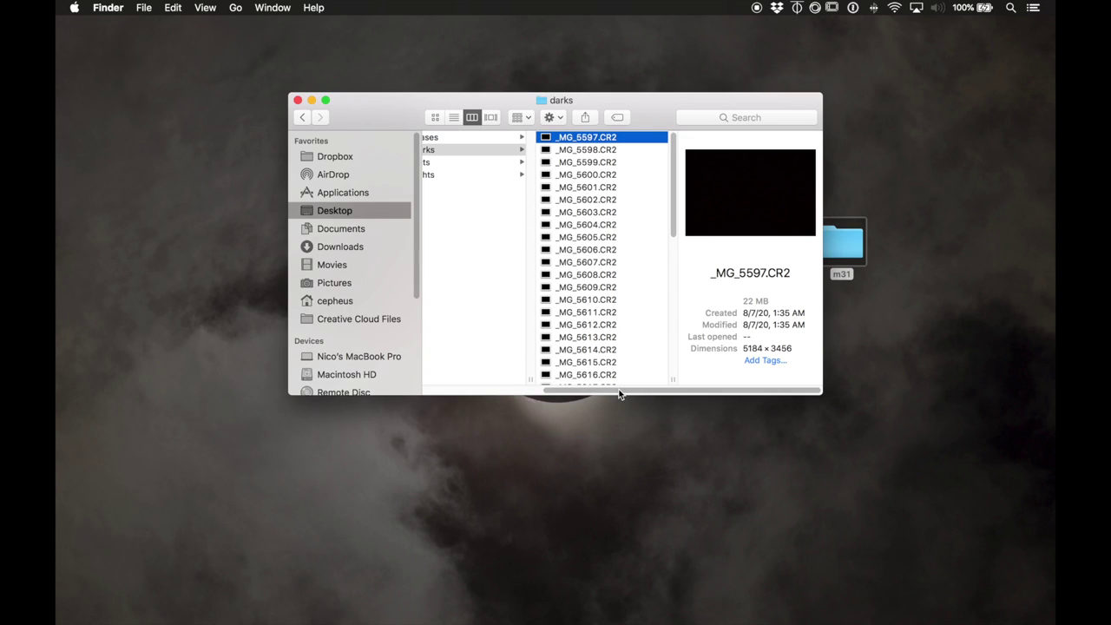
- Review the biases, darks, flats and lights subfolders of m31 once more and close the Finder window
{"action": "scroll", "coordinate": [551, 278], "scroll_direction": "left", "scroll_amount": 5}
{"action": "mouse_move", "coordinate": [540, 172]}
{"action": "left_mouse_down"}
{"action": "mouse_move", "coordinate": [545, 161]}
{"action": "mouse_move", "coordinate": [552, 176]}
{"action": "left_mouse_up"}
{"action": "left_click", "coordinate": [551, 139]}
{"action": "left_click", "coordinate": [556, 153]}
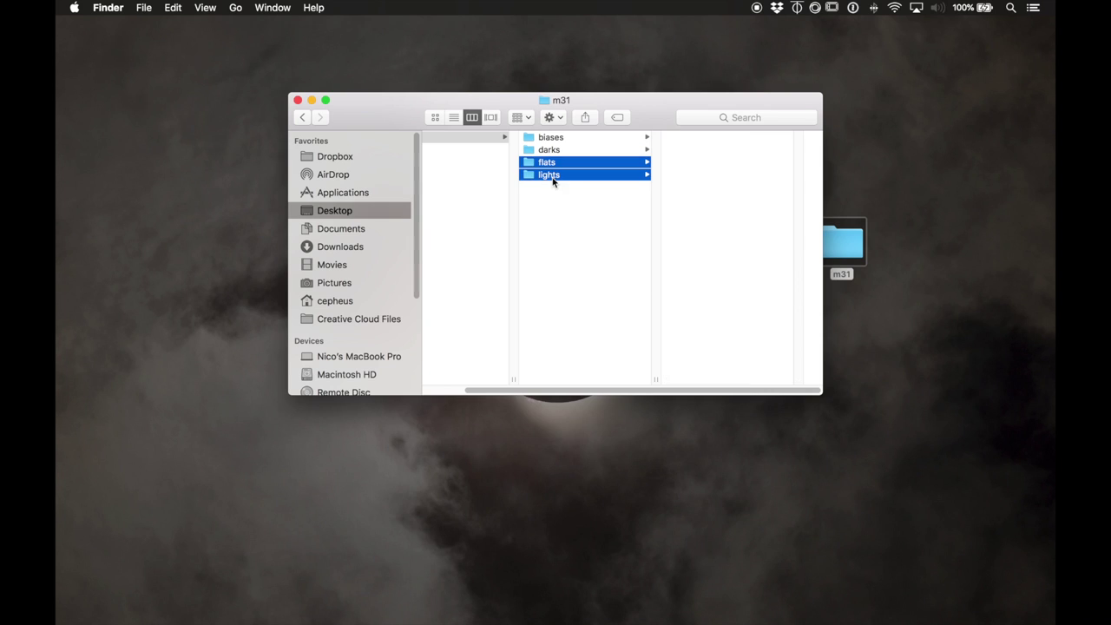
{"action": "left_click", "coordinate": [547, 173]}
{"action": "left_click", "coordinate": [554, 137]}
{"action": "left_click", "coordinate": [457, 137]}
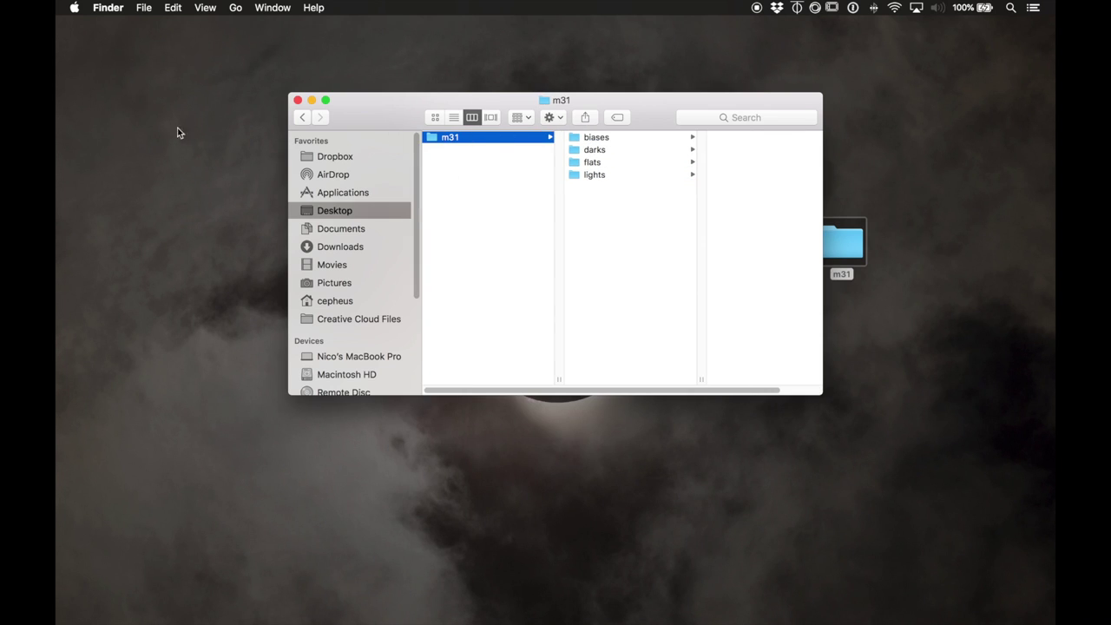
{"action": "left_click", "coordinate": [297, 101]}
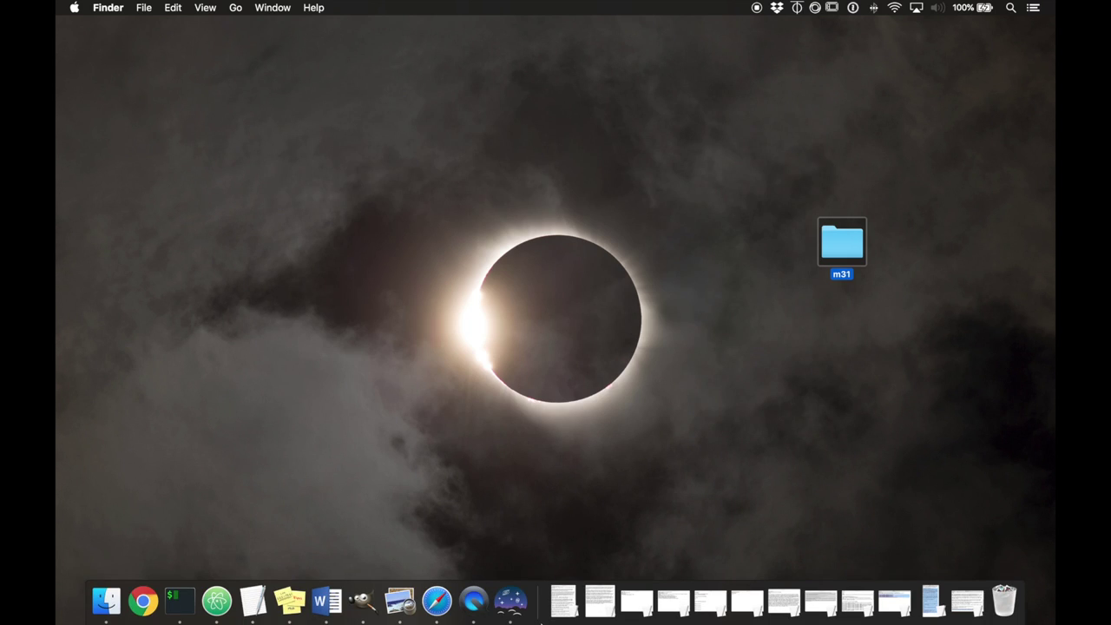
- Switch to Siril and try to run the OSC_Preprocessing script, accepting the notice about using scripts
{"action": "left_click", "coordinate": [510, 600]}
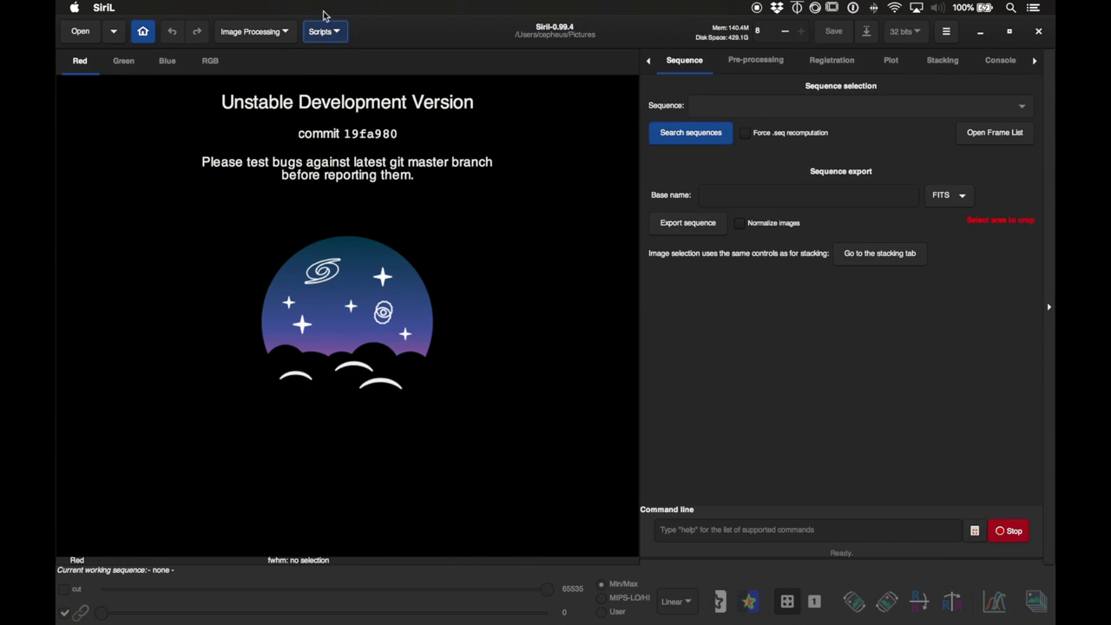
{"action": "left_click", "coordinate": [337, 33]}
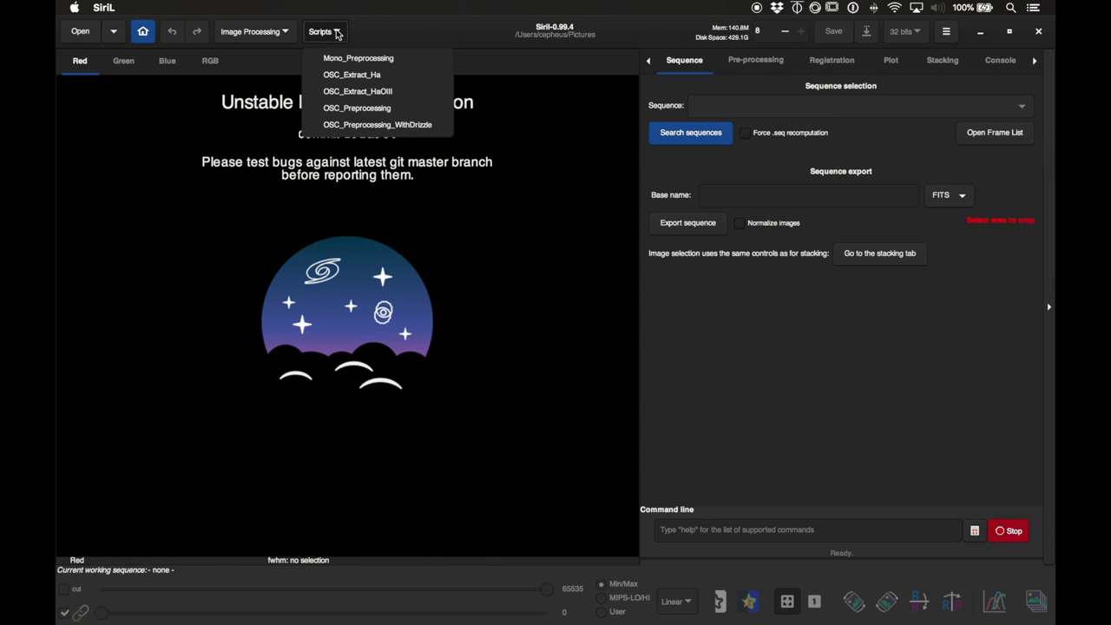
{"action": "left_click", "coordinate": [384, 108]}
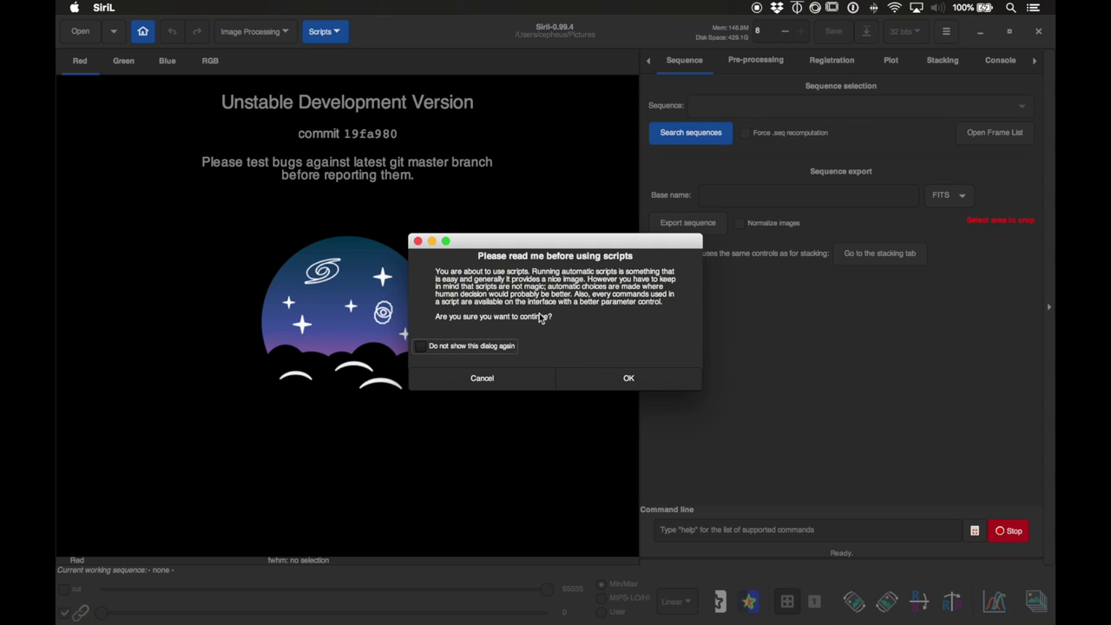
{"action": "left_click_drag", "start_coordinate": [552, 250], "coordinate": [485, 220]}
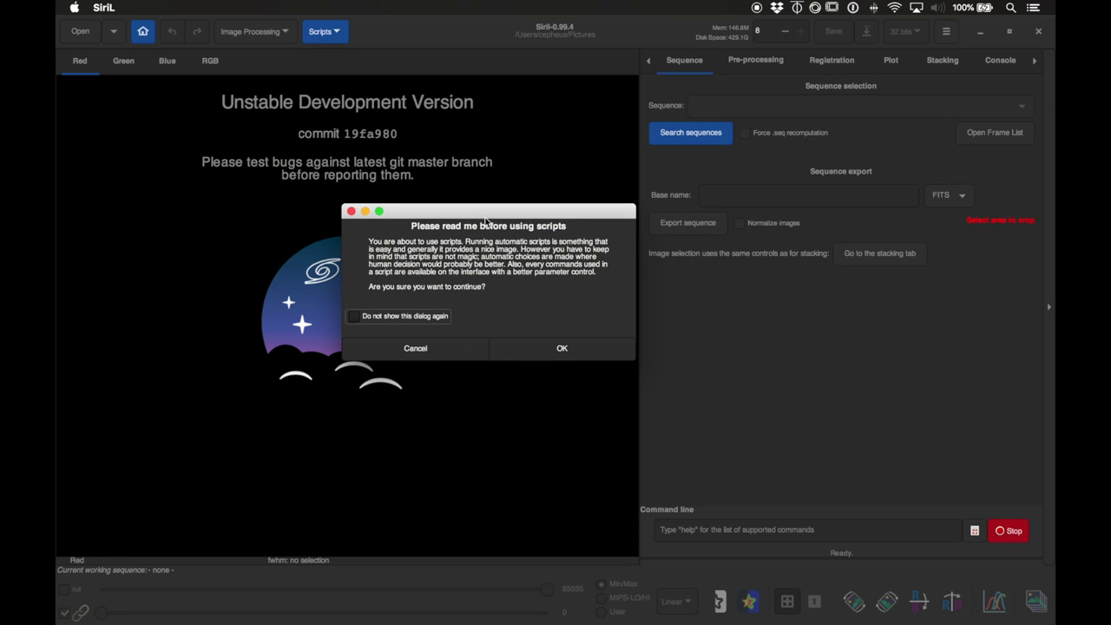
{"action": "left_click_drag", "start_coordinate": [486, 220], "coordinate": [484, 215]}
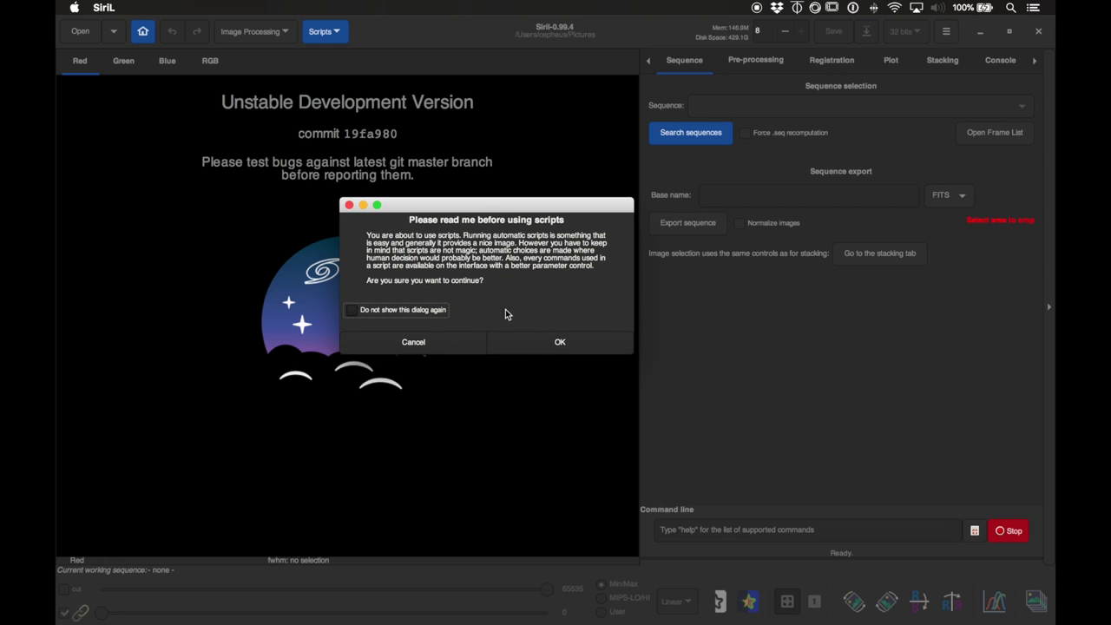
{"action": "left_click", "coordinate": [558, 342]}
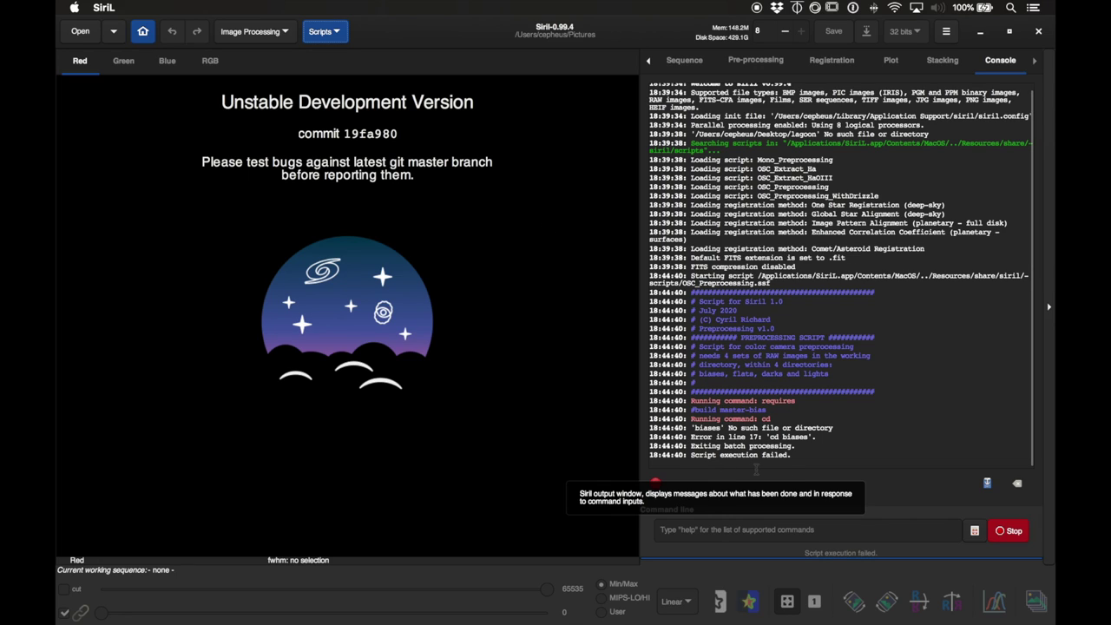
- Examine the script's last messages in the console, and open the m31 folder on the desktop in Finder
{"action": "left_click_drag", "start_coordinate": [797, 460], "coordinate": [678, 401]}
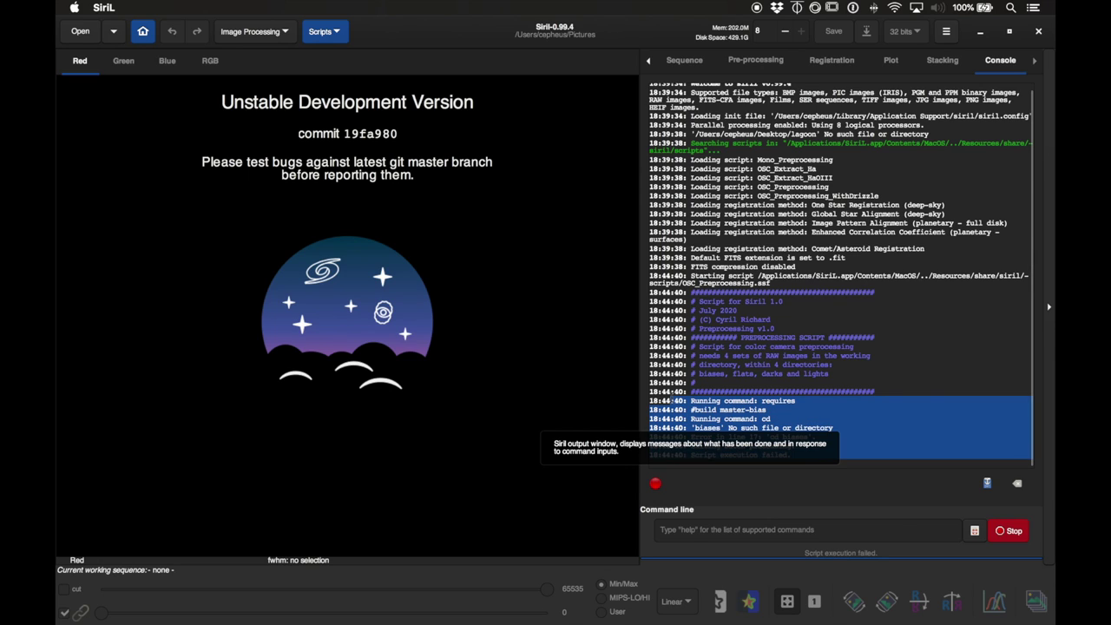
{"action": "left_click", "coordinate": [686, 417]}
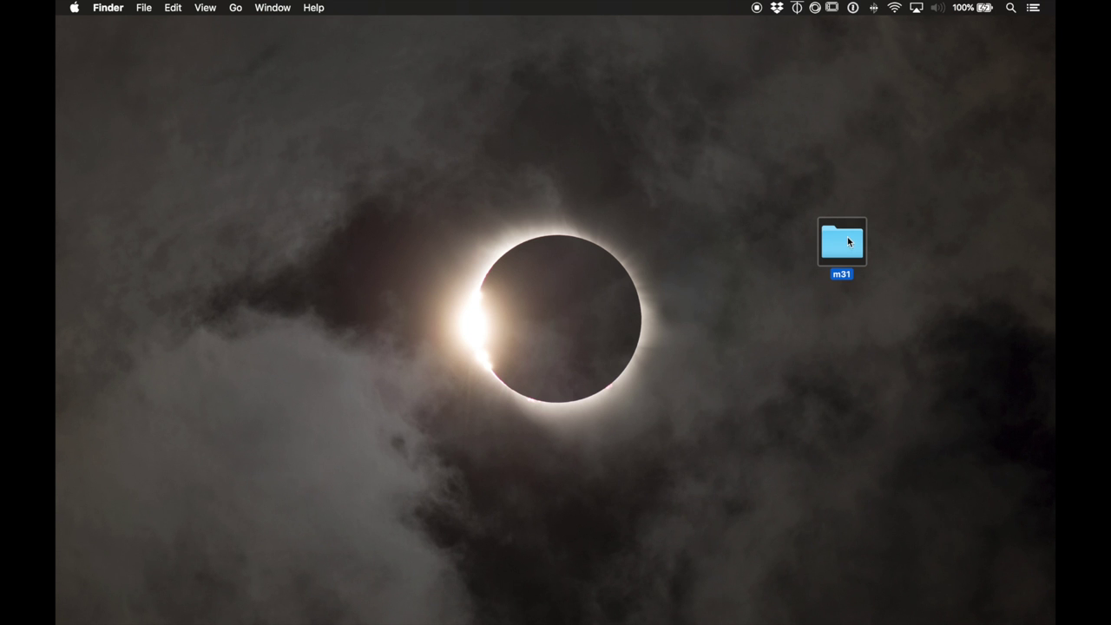
{"action": "double_click", "coordinate": [848, 242]}
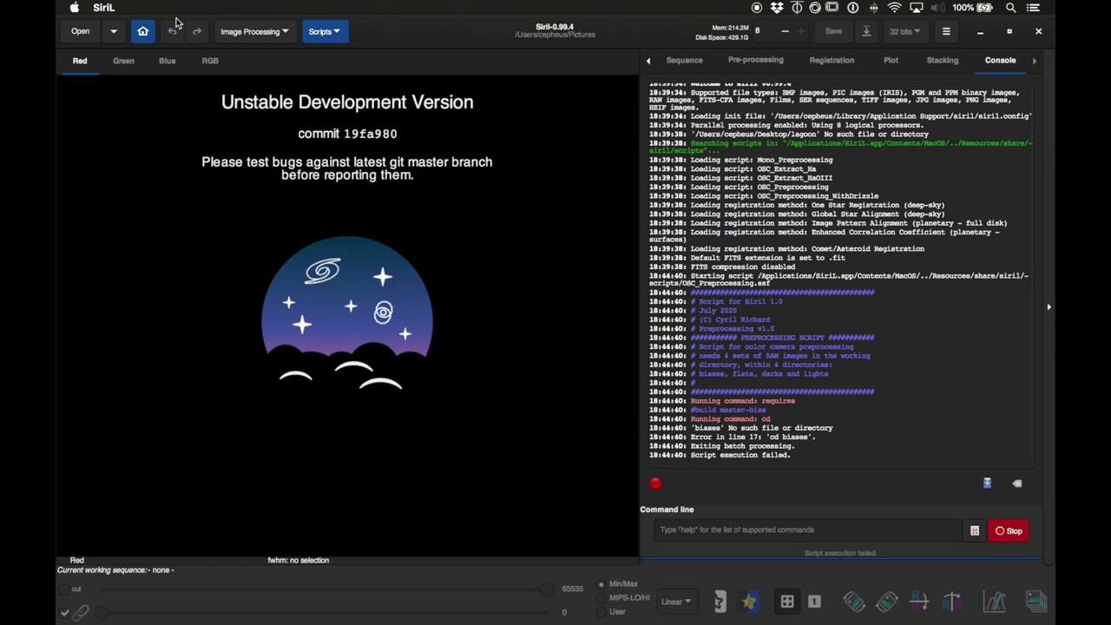
- Change Siril's working directory to the m31 folder on the desktop and run the OSC_Preprocessing script
{"action": "left_click", "coordinate": [143, 32]}
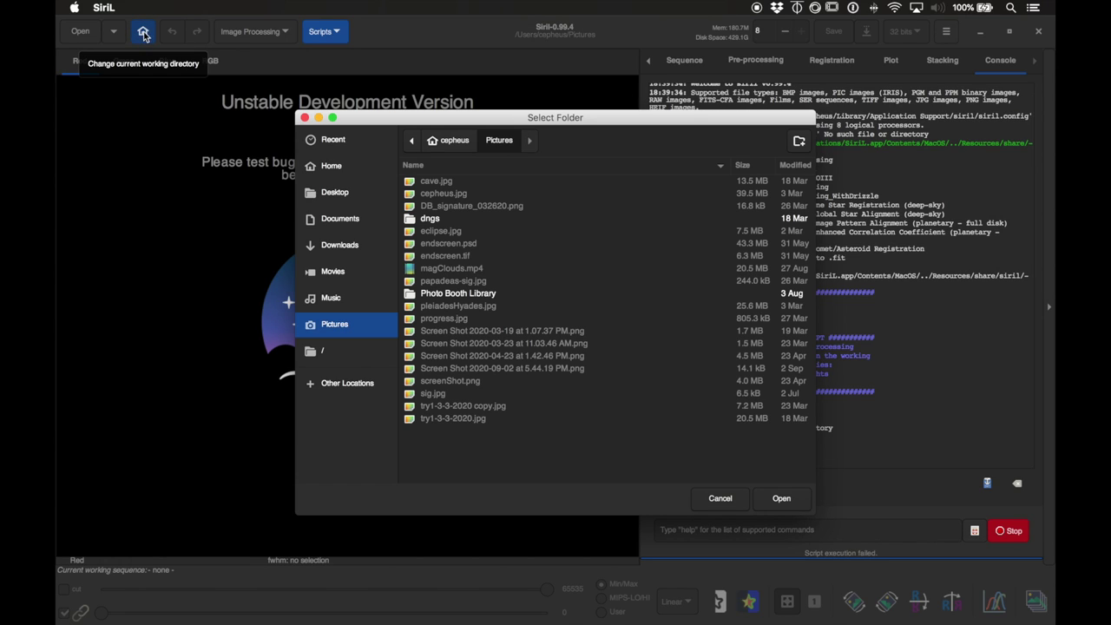
{"action": "left_click", "coordinate": [337, 198]}
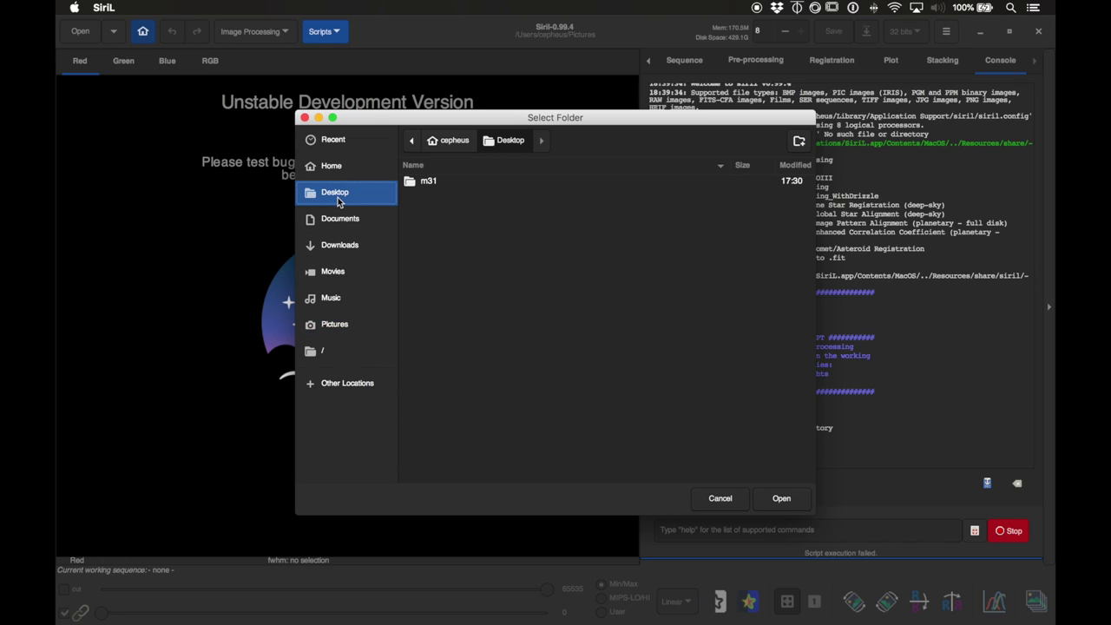
{"action": "left_click", "coordinate": [432, 185]}
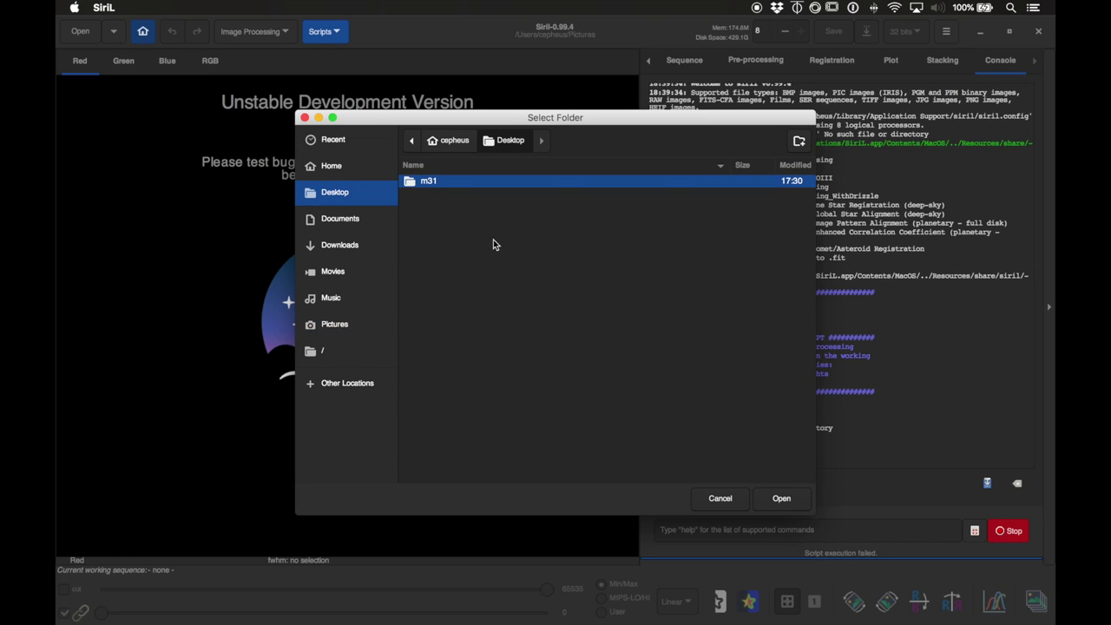
{"action": "left_click", "coordinate": [782, 499]}
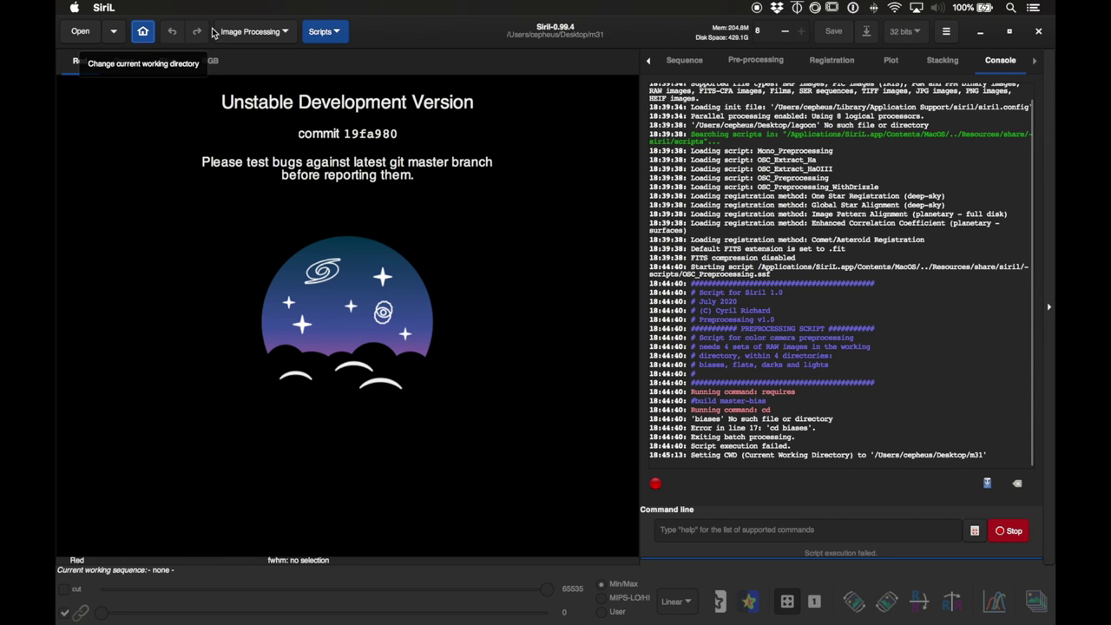
{"action": "left_click", "coordinate": [321, 31]}
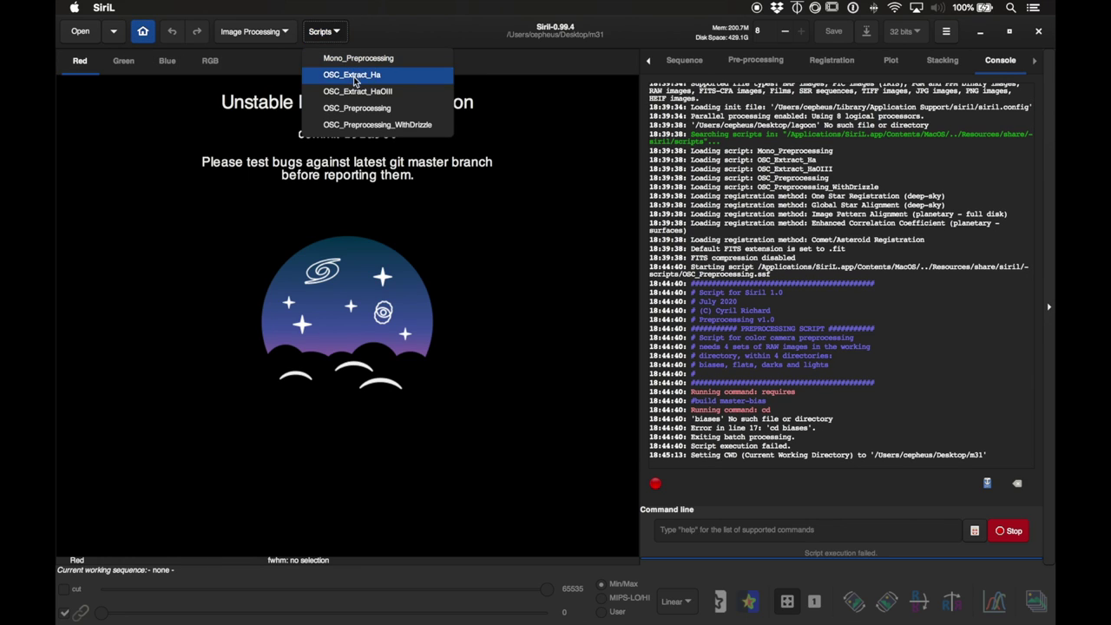
{"action": "left_click", "coordinate": [357, 108]}
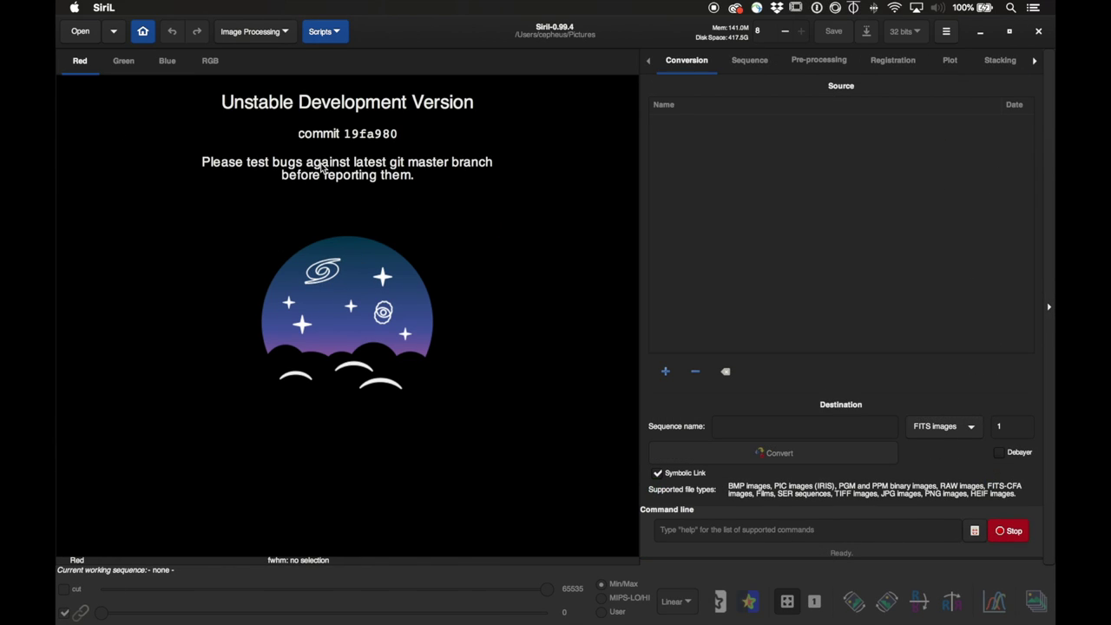
- Open result.fit from the desktop and set its display mode to AutoStretch
{"action": "left_click", "coordinate": [84, 33]}
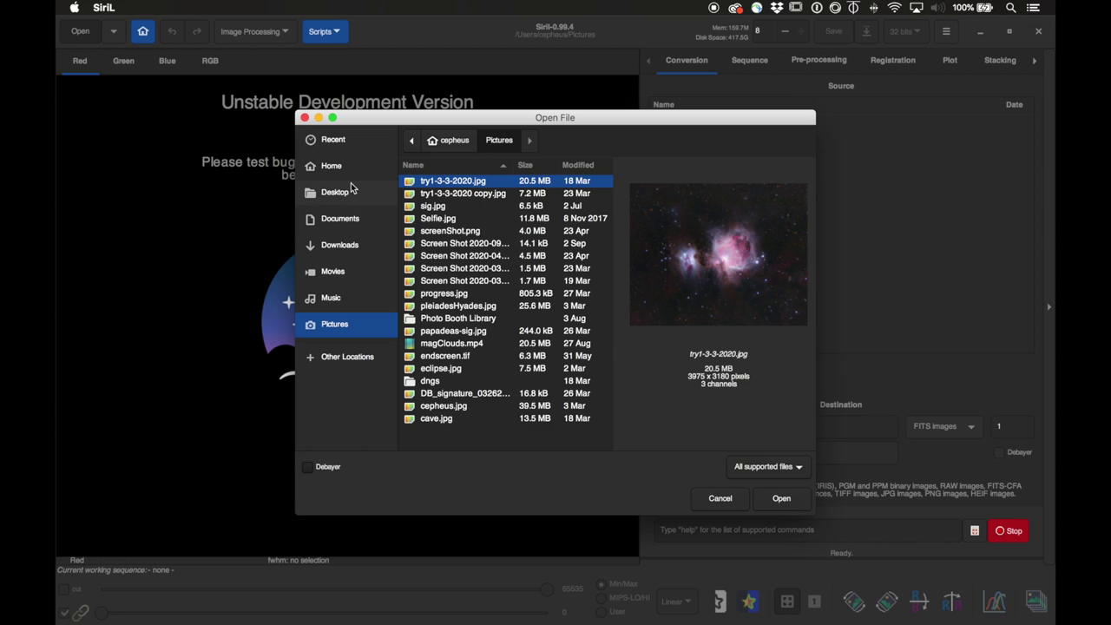
{"action": "left_click", "coordinate": [336, 194]}
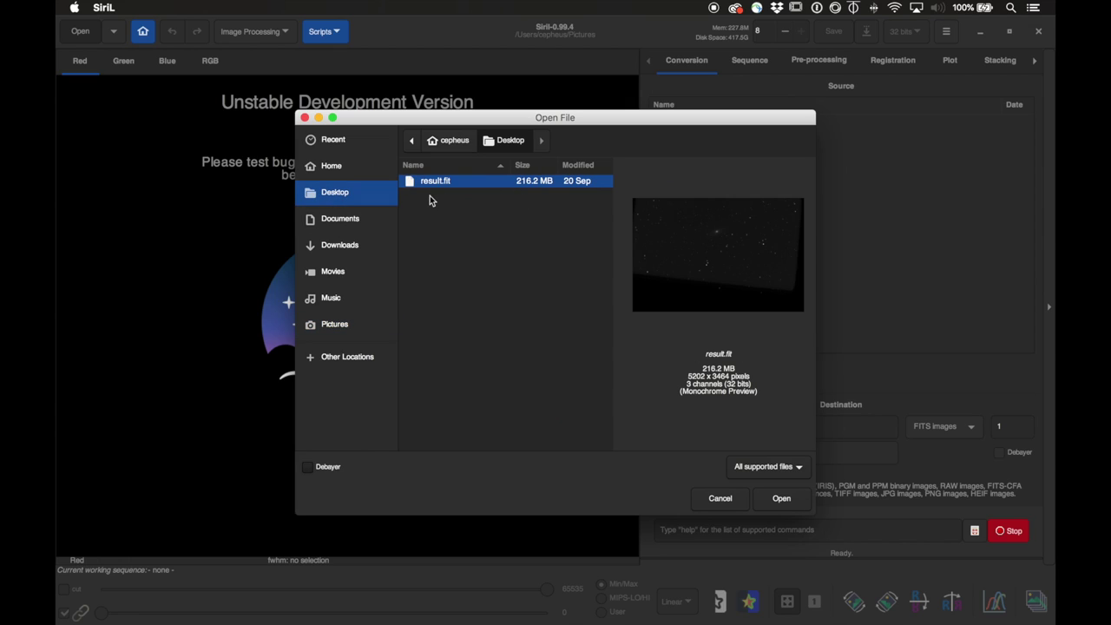
{"action": "left_click", "coordinate": [781, 499]}
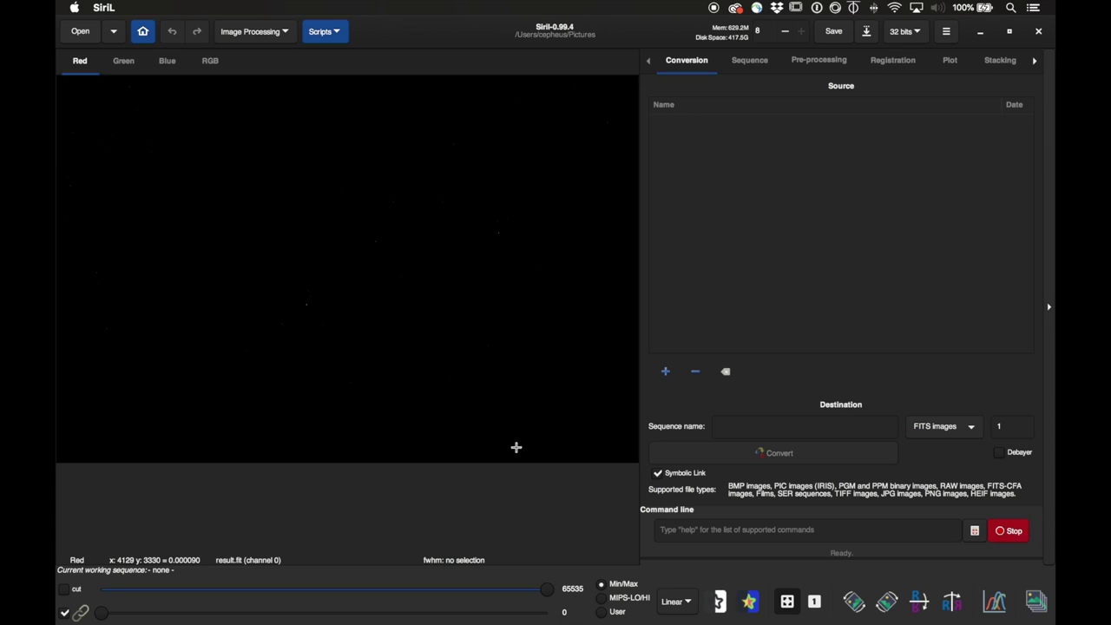
{"action": "left_click", "coordinate": [687, 605]}
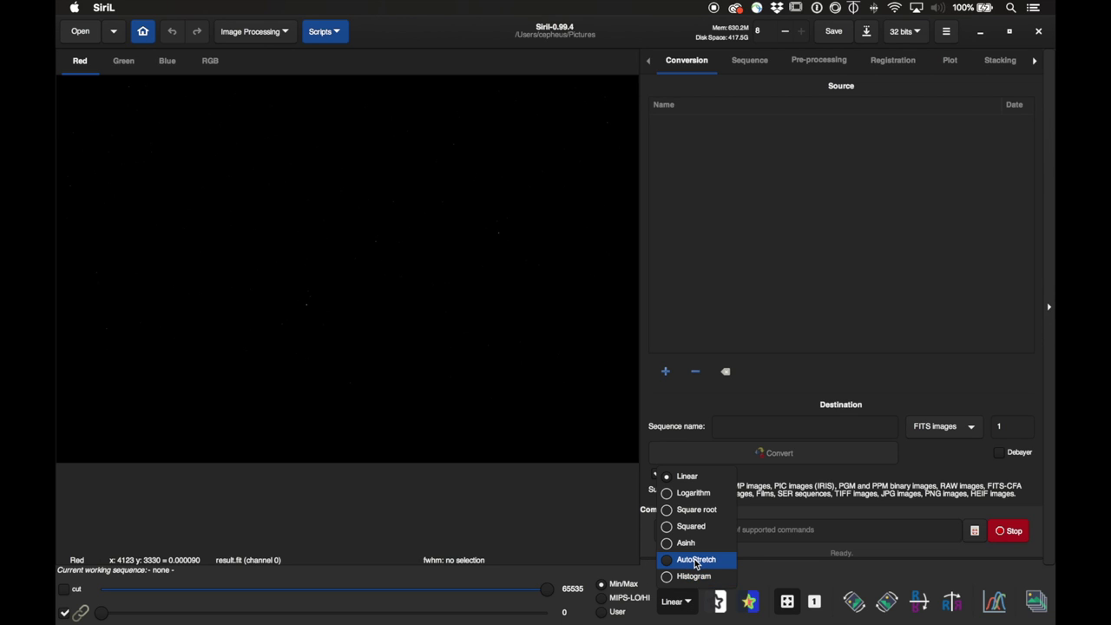
{"action": "left_click", "coordinate": [694, 560]}
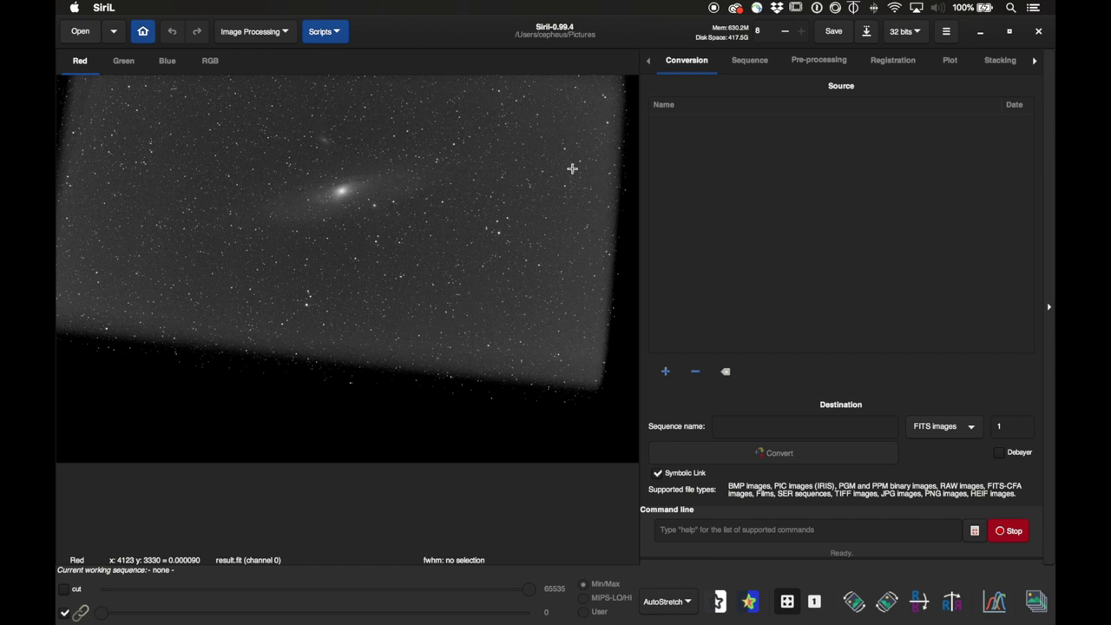
- View the stacked image's green, blue and RGB channels in turn
{"action": "left_click", "coordinate": [125, 65]}
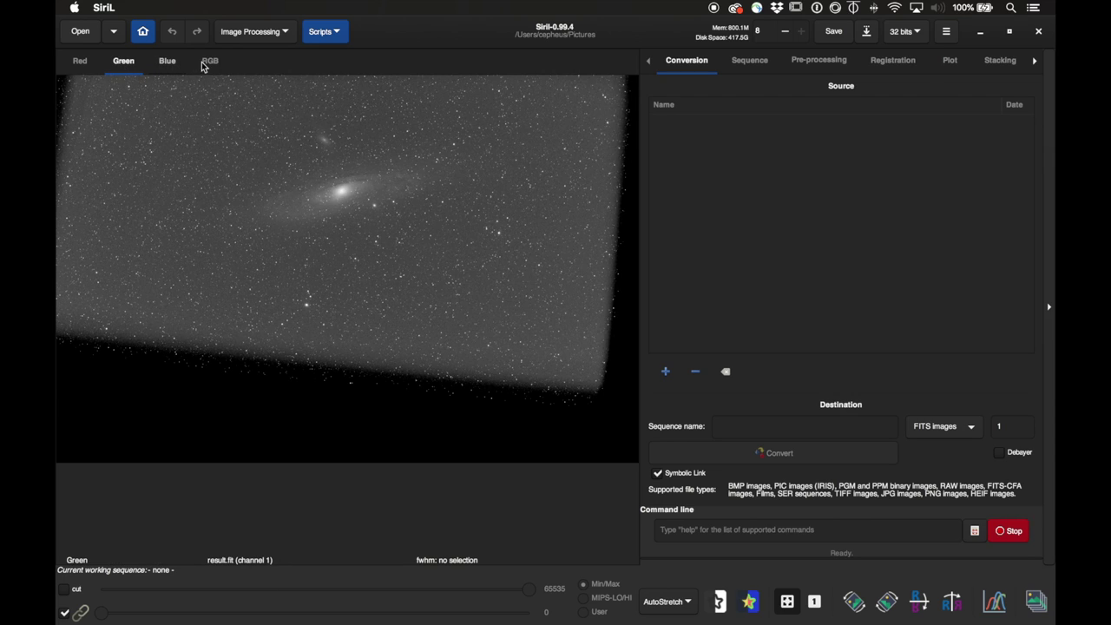
{"action": "scroll", "coordinate": [213, 62], "scroll_direction": "down", "scroll_amount": 1}
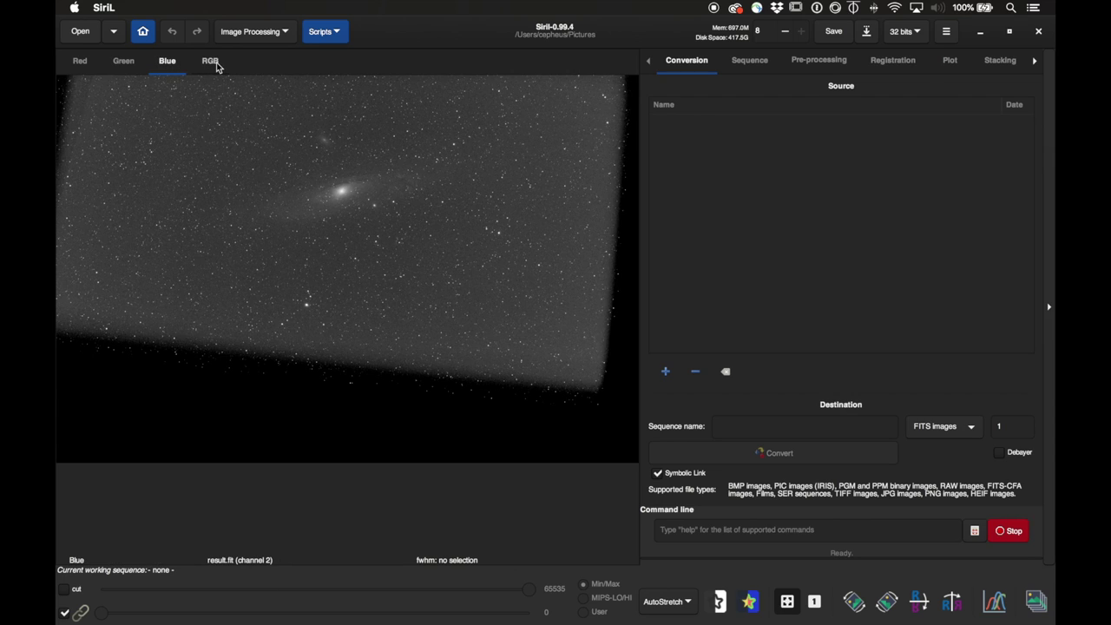
{"action": "left_click", "coordinate": [214, 63]}
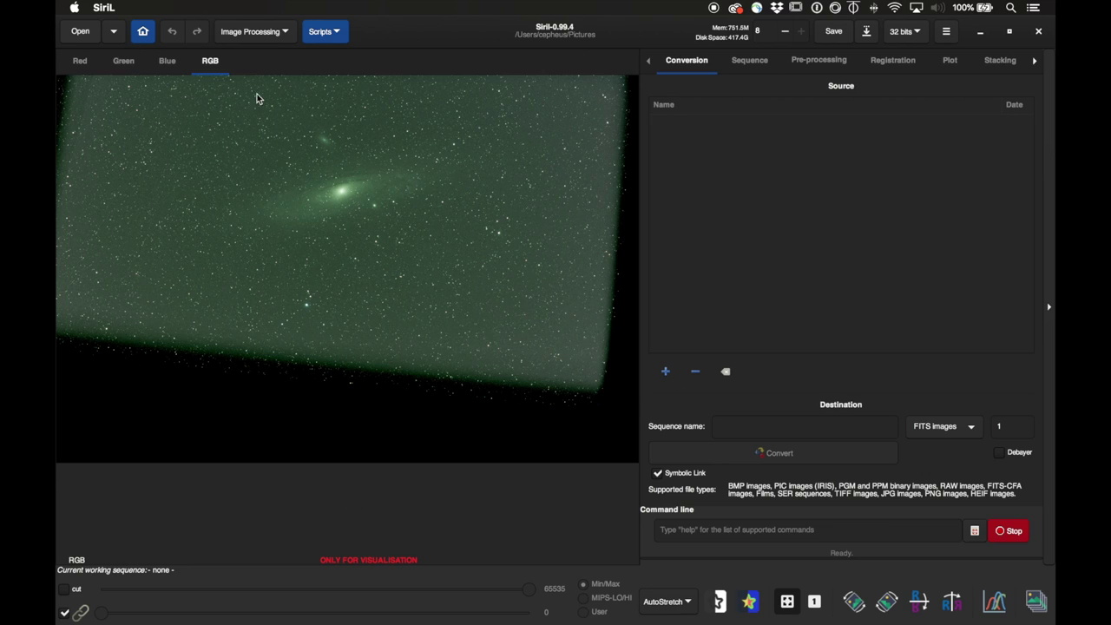
- In the blue channel view, crop the image to an area of about 2790 x 2251 pixels around the galaxy, excluding the dark stacking edges
{"action": "left_click", "coordinate": [180, 94]}
{"action": "left_click", "coordinate": [555, 344]}
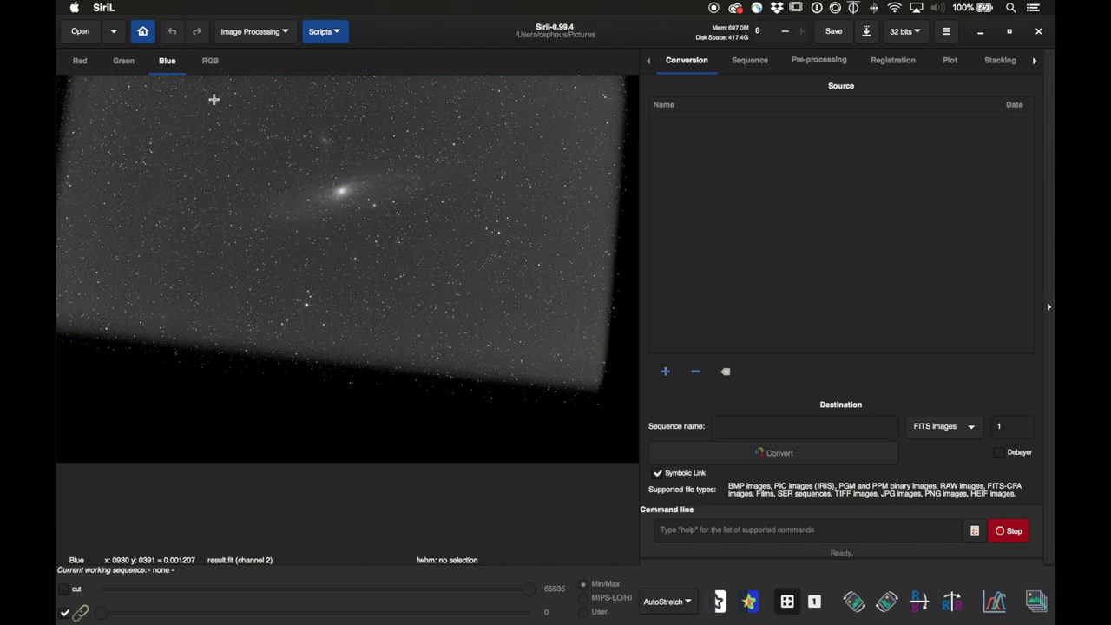
{"action": "left_click_drag", "start_coordinate": [185, 84], "coordinate": [496, 336]}
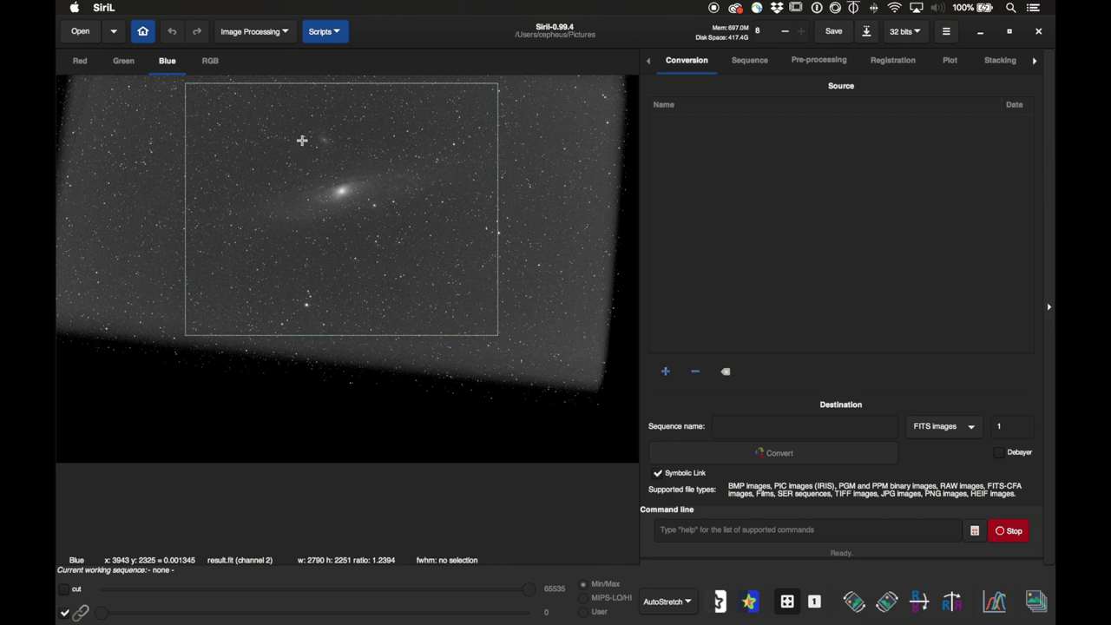
{"action": "right_click", "coordinate": [500, 150]}
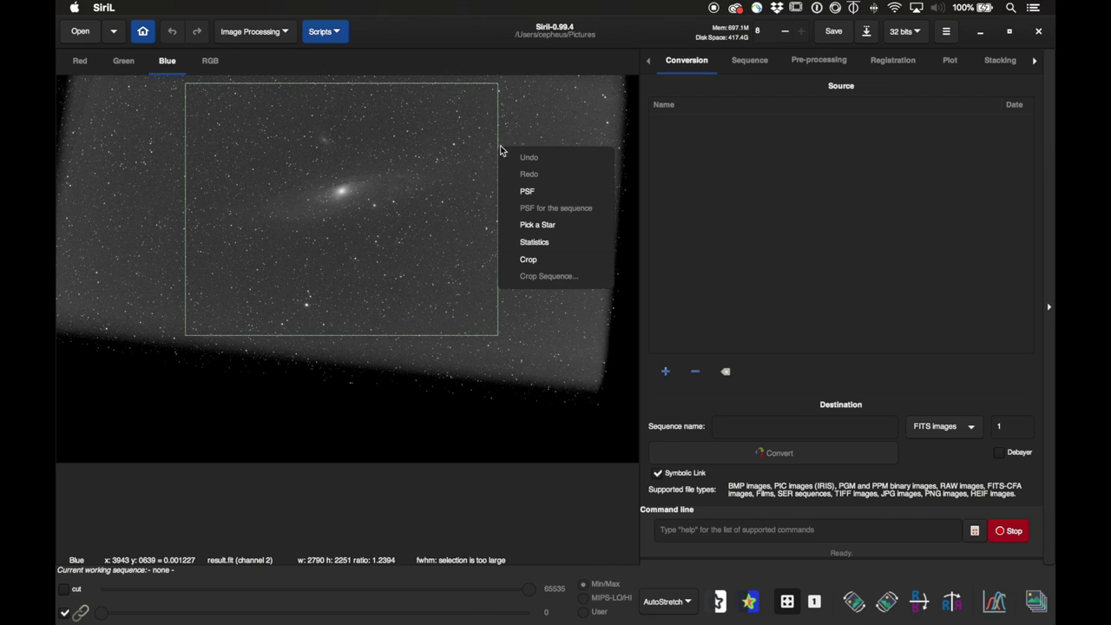
{"action": "left_click", "coordinate": [547, 263]}
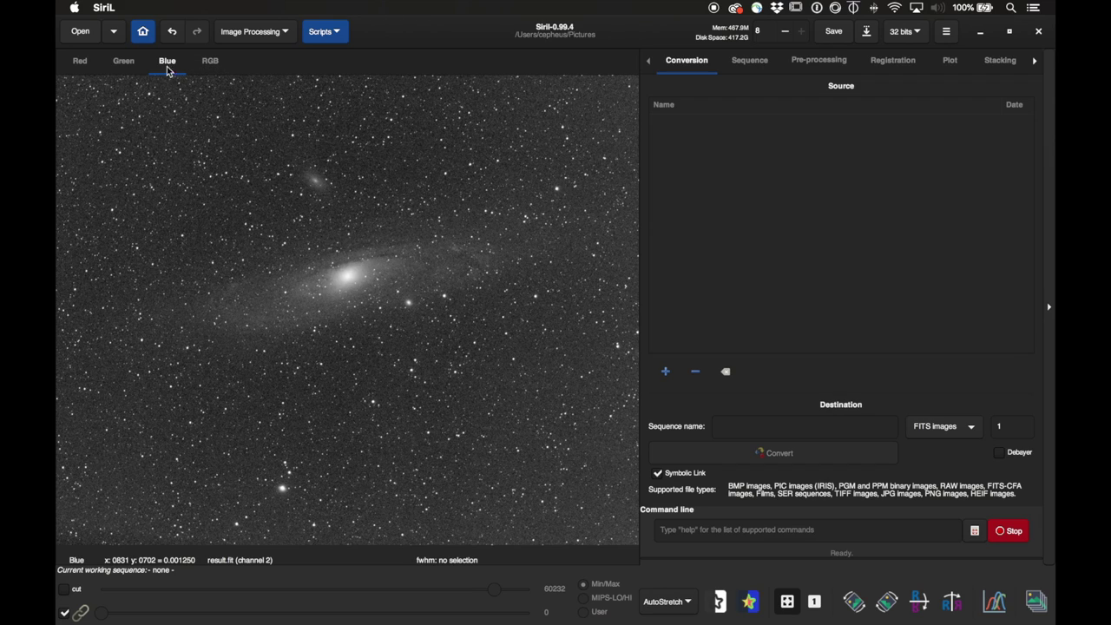
- Start Photometric Color Calibration, look up m31, and choose the Simbad entry Andromeda Nebula to fill in the coordinates
{"action": "left_click", "coordinate": [279, 32]}
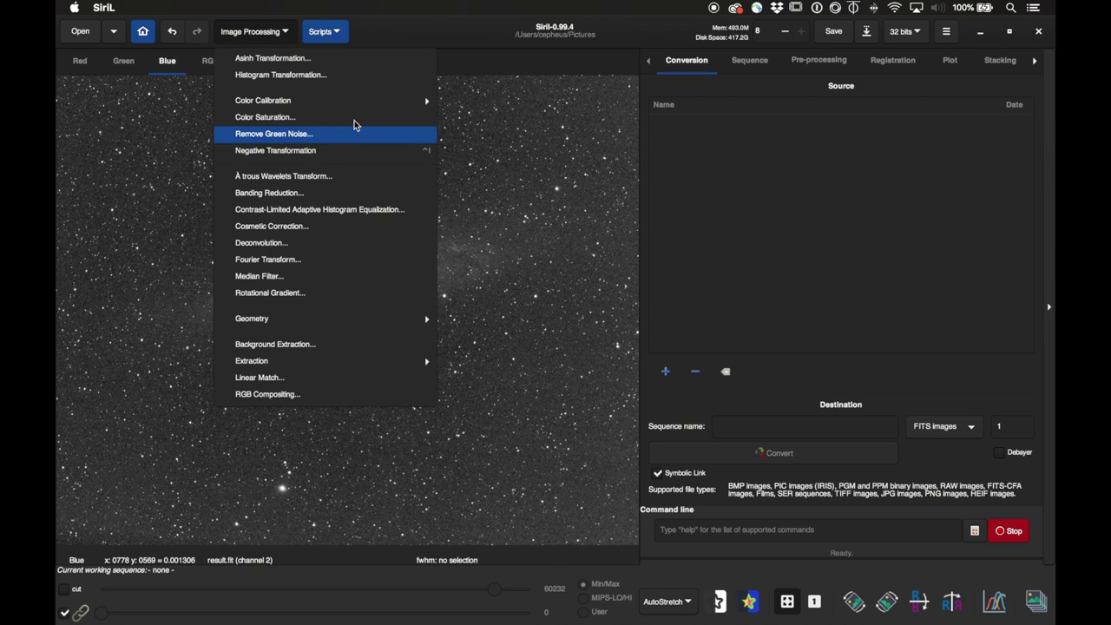
{"action": "mouse_move", "coordinate": [354, 104]}
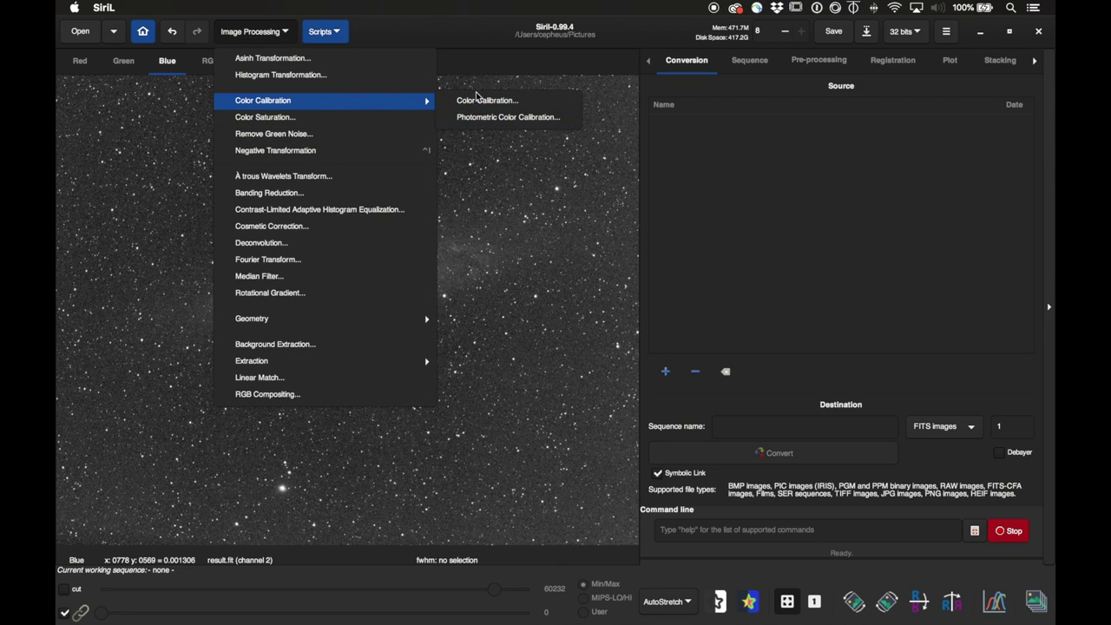
{"action": "left_click", "coordinate": [499, 116]}
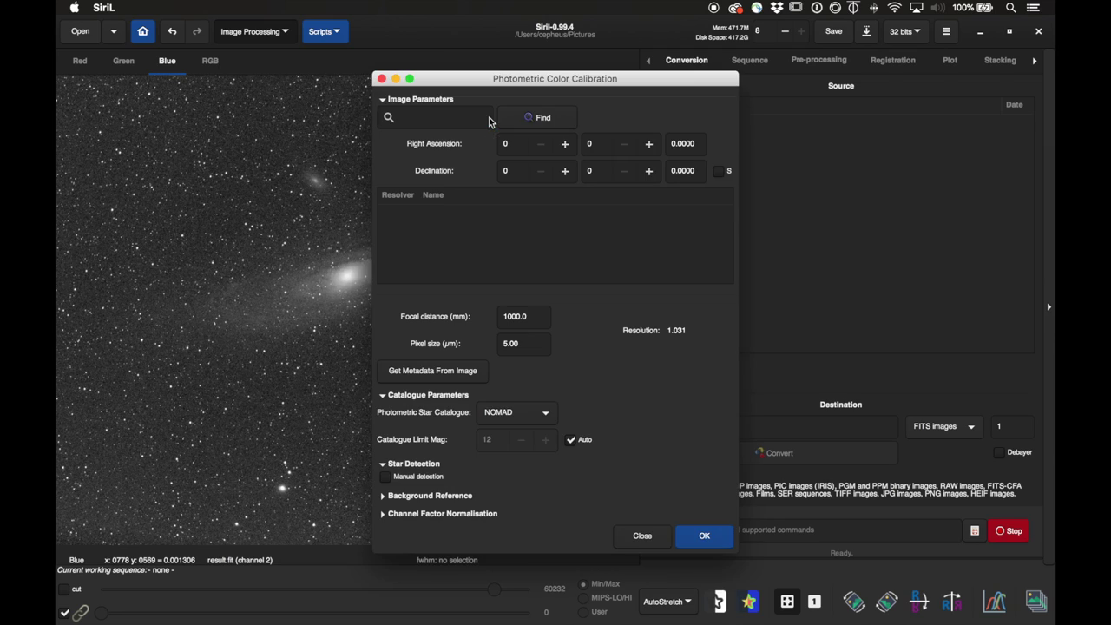
{"action": "left_click", "coordinate": [478, 113]}
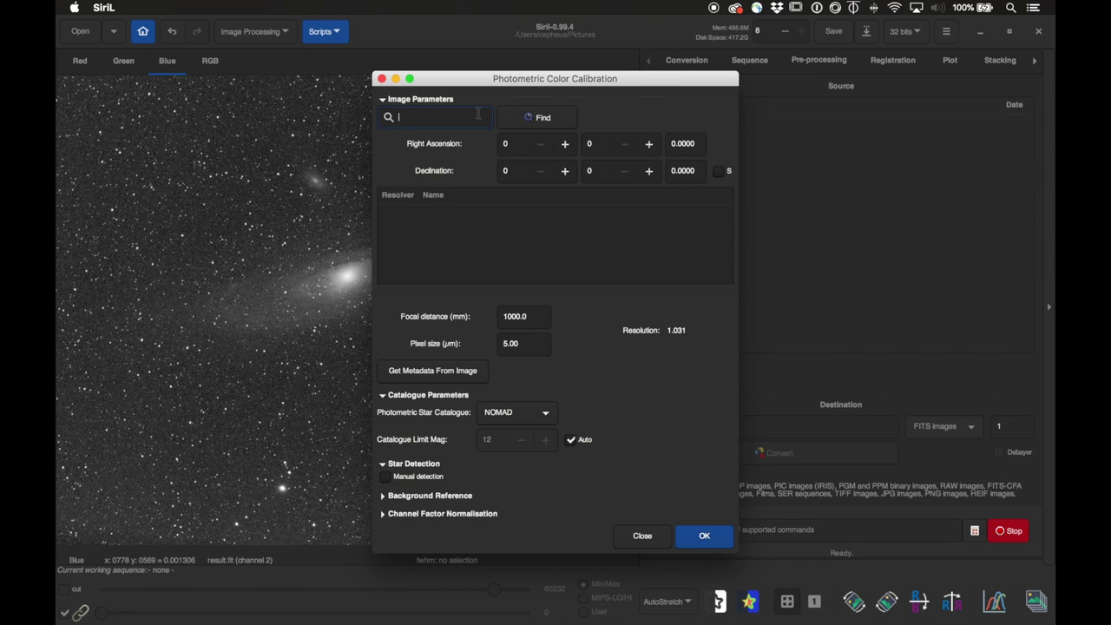
{"action": "type", "text": "m31"}
{"action": "left_click", "coordinate": [555, 122]}
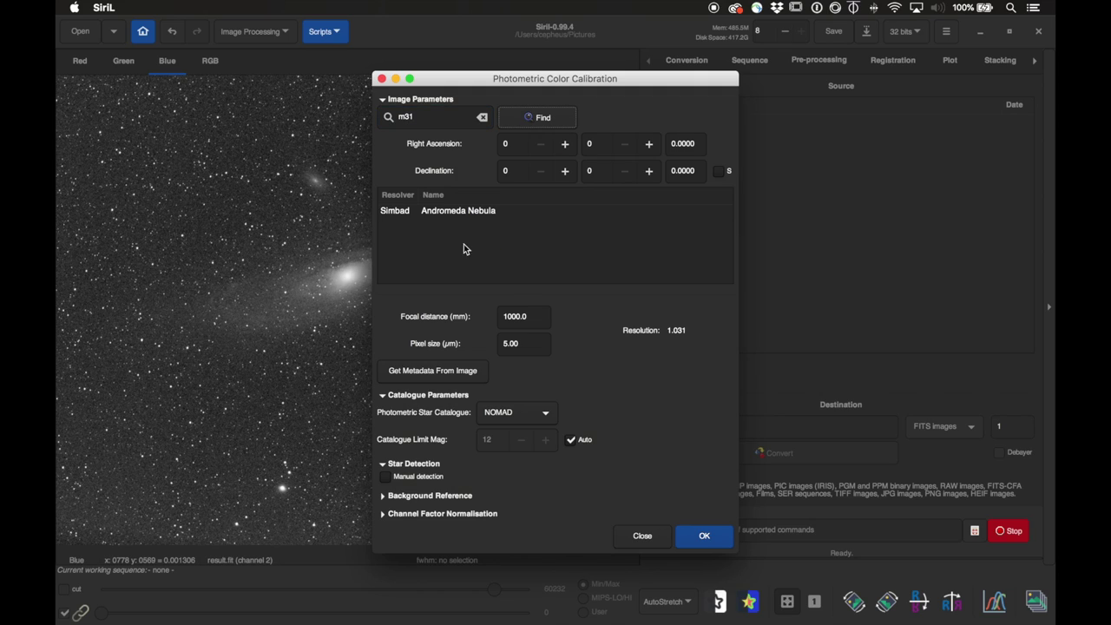
{"action": "left_click", "coordinate": [445, 214]}
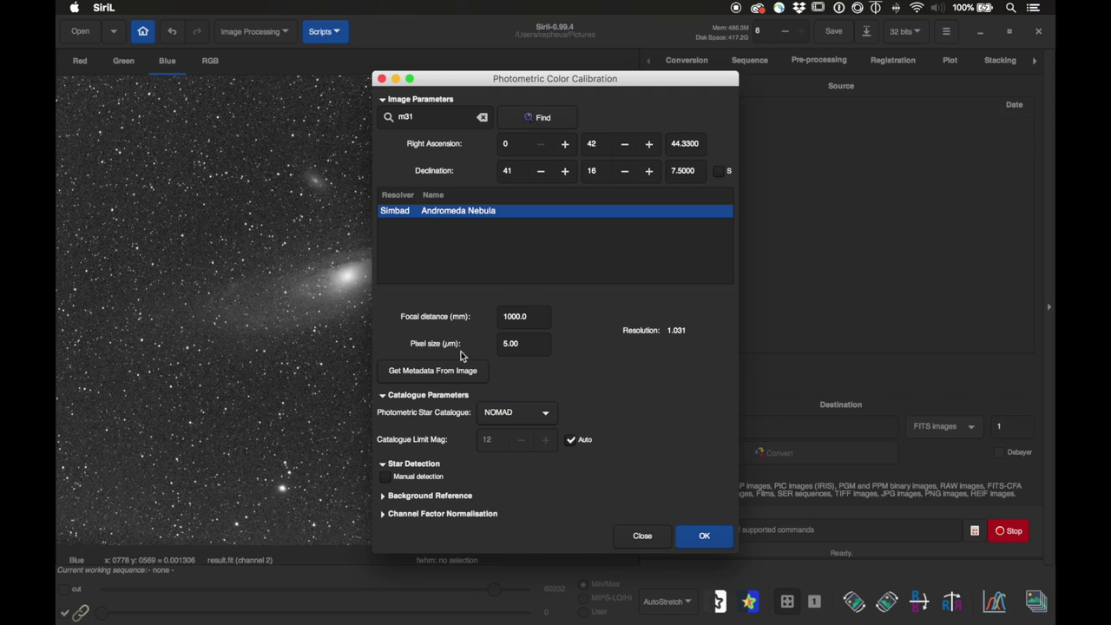
- Try the photometric calibration with the focal distance and pixel size taken from the image metadata, and close the dialog
{"action": "left_click", "coordinate": [448, 378]}
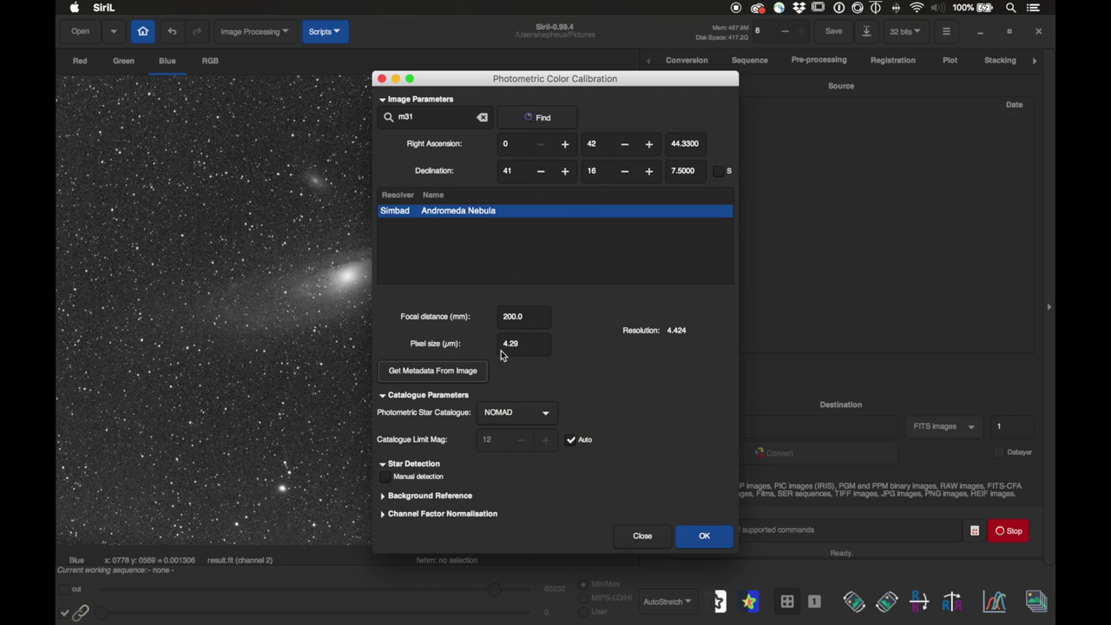
{"action": "left_click", "coordinate": [717, 535]}
{"action": "left_click_drag", "start_coordinate": [613, 79], "coordinate": [698, 50]}
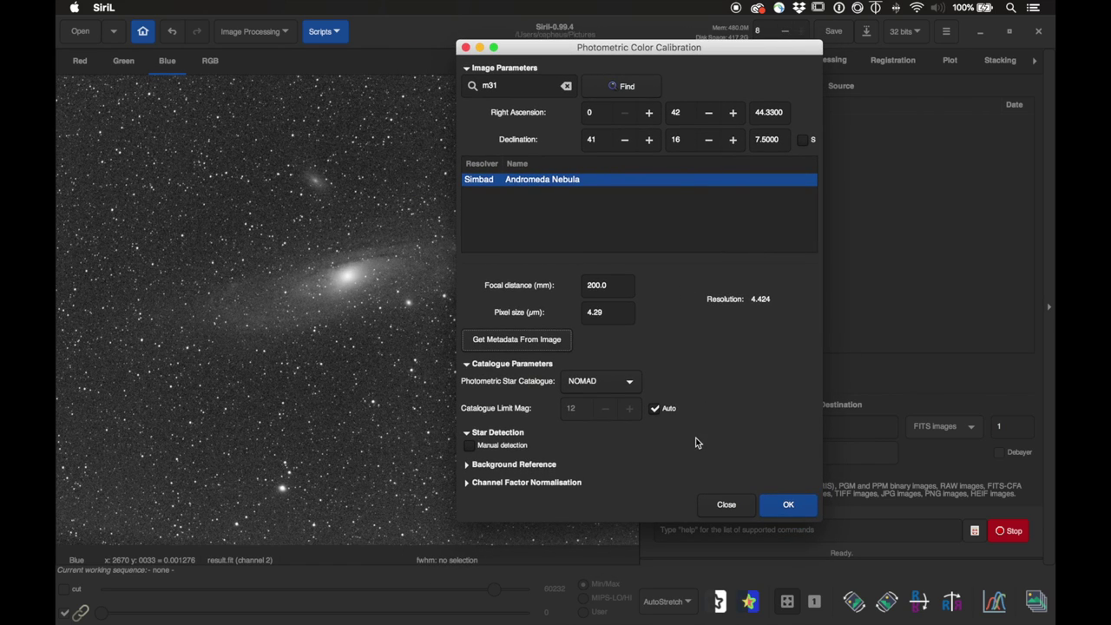
{"action": "left_click", "coordinate": [727, 506]}
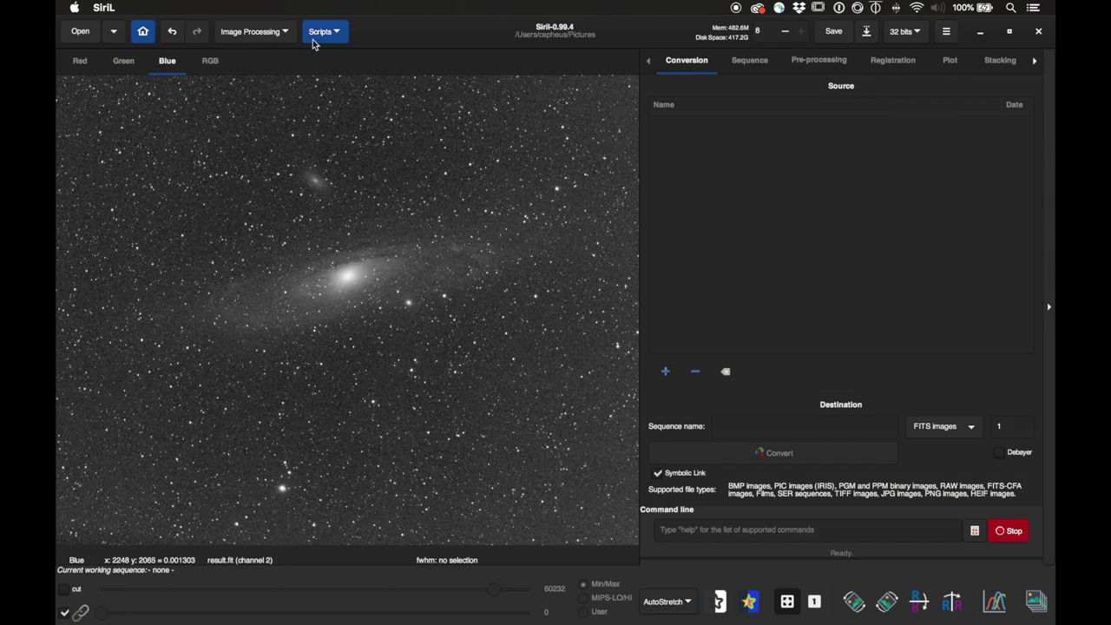
- Neutralize the background with Color Calibration, using an empty sky area of about 196 x 216 pixels as reference, and check the RGB view
{"action": "left_click", "coordinate": [285, 37]}
{"action": "mouse_move", "coordinate": [298, 100]}
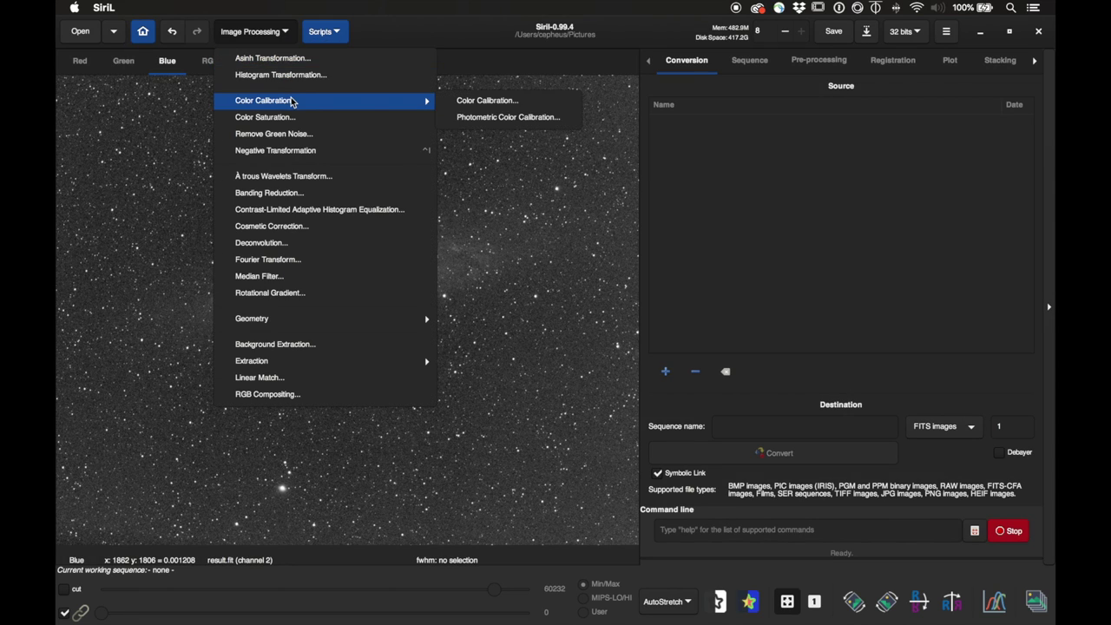
{"action": "left_click", "coordinate": [492, 104]}
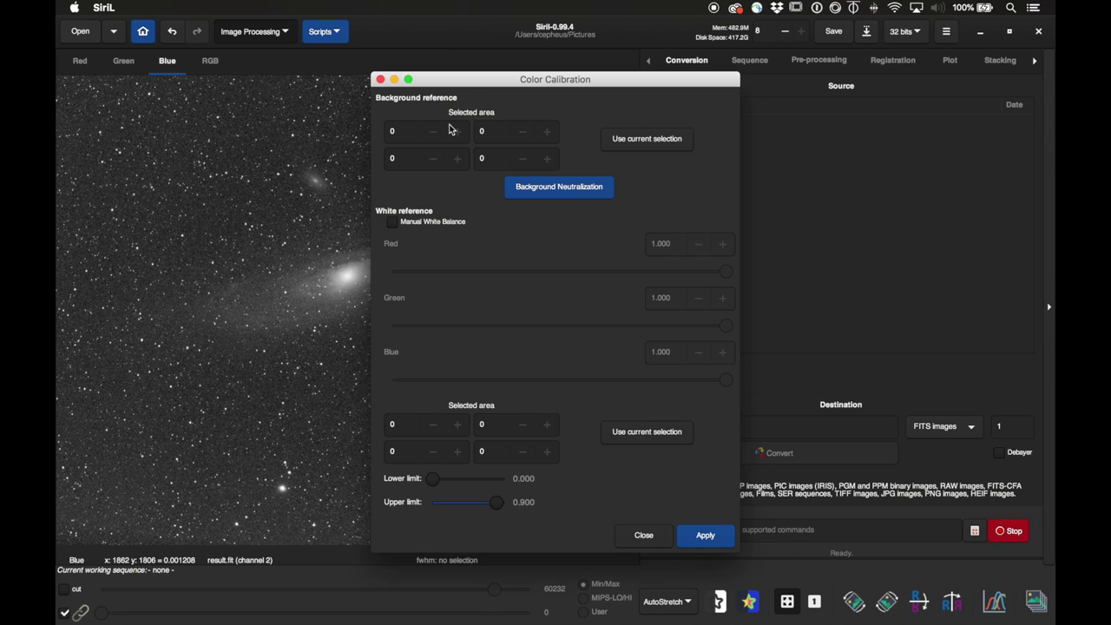
{"action": "left_click_drag", "start_coordinate": [439, 79], "coordinate": [670, 88]}
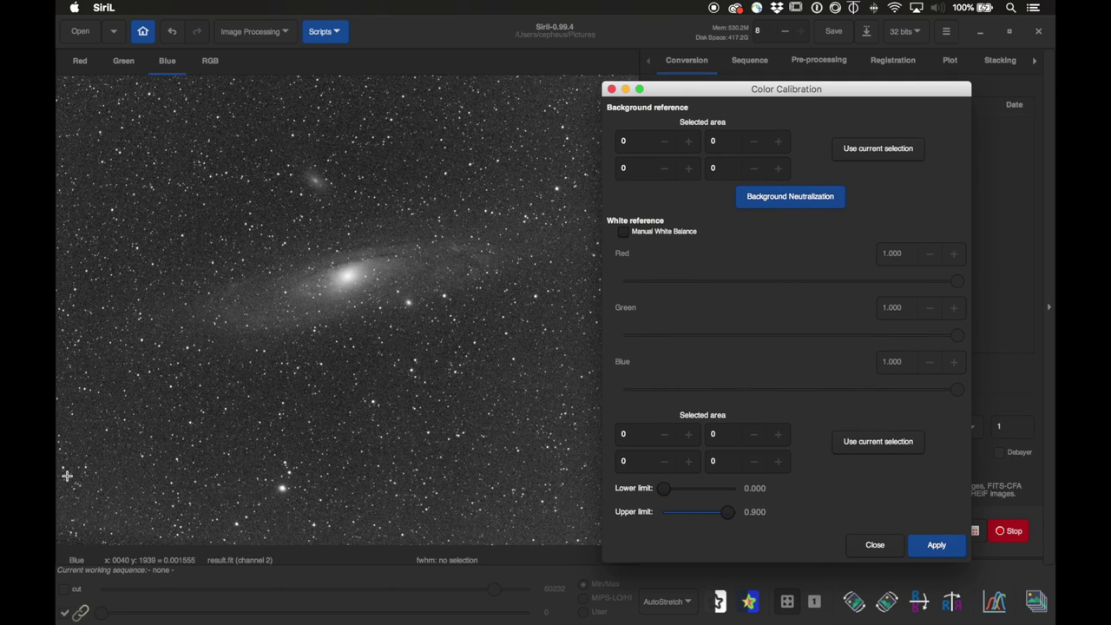
{"action": "left_click", "coordinate": [130, 472]}
{"action": "mouse_move", "coordinate": [98, 439]}
{"action": "left_mouse_down"}
{"action": "mouse_move", "coordinate": [141, 493]}
{"action": "mouse_move", "coordinate": [134, 483]}
{"action": "left_mouse_up"}
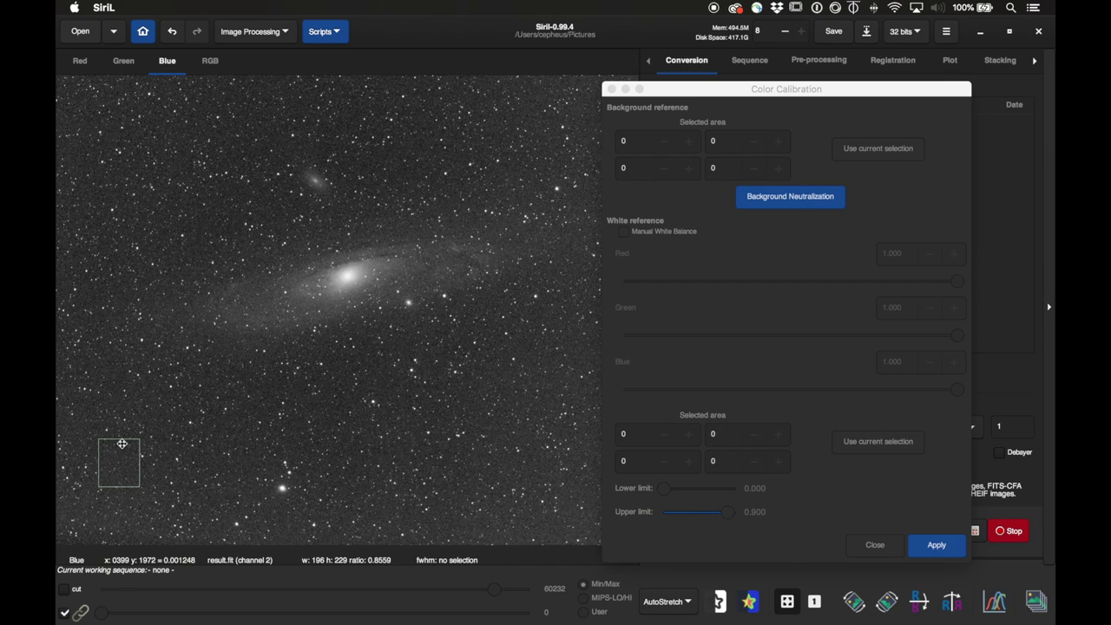
{"action": "left_click", "coordinate": [869, 149]}
{"action": "left_click", "coordinate": [869, 150]}
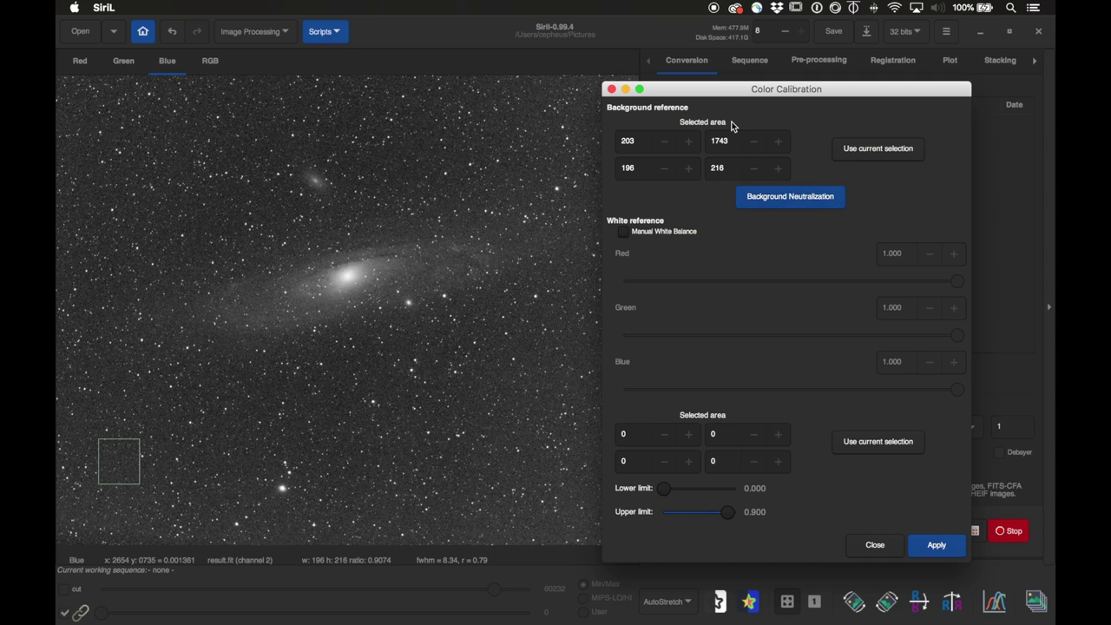
{"action": "left_click", "coordinate": [796, 203]}
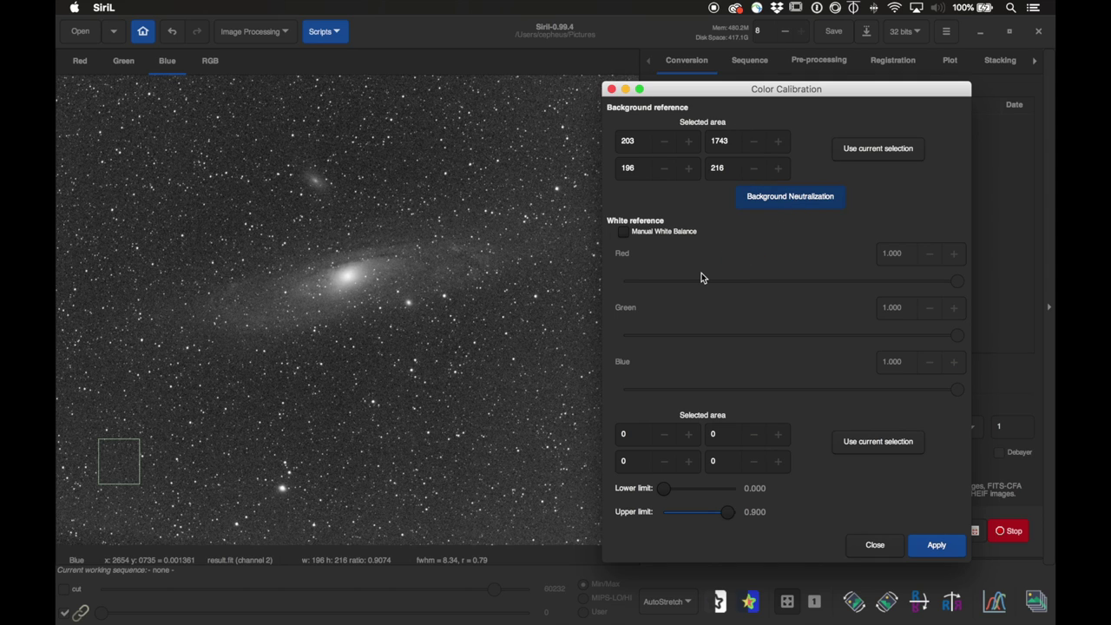
{"action": "left_click", "coordinate": [213, 60]}
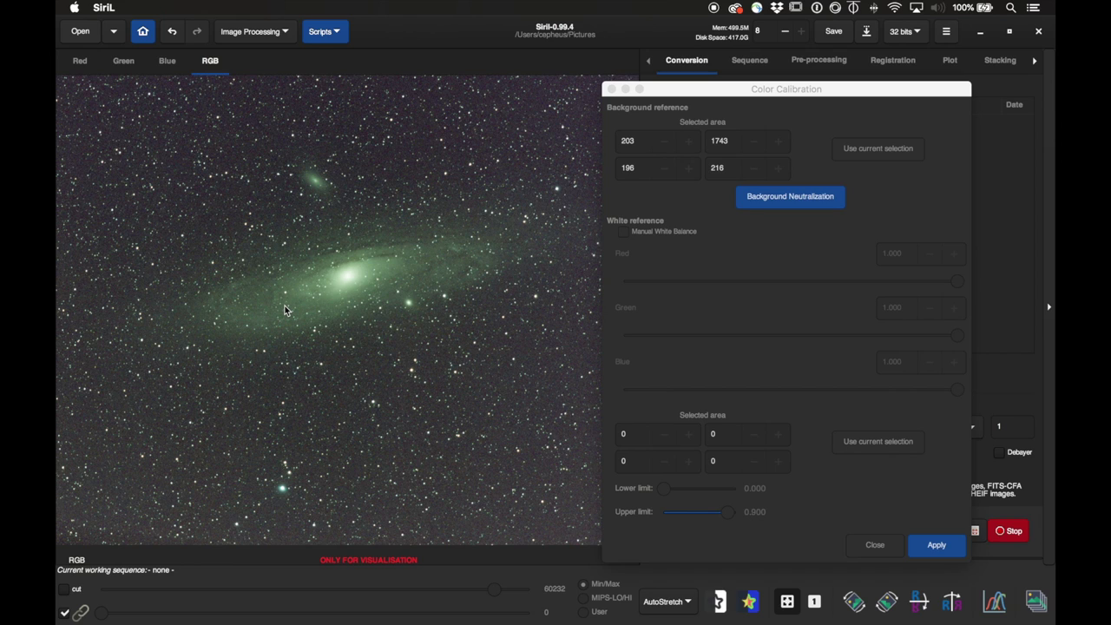
- In the blue channel, set a white reference area of about 1287 x 286 pixels over the galaxy, apply the color calibration, and check it in RGB
{"action": "left_click", "coordinate": [171, 64]}
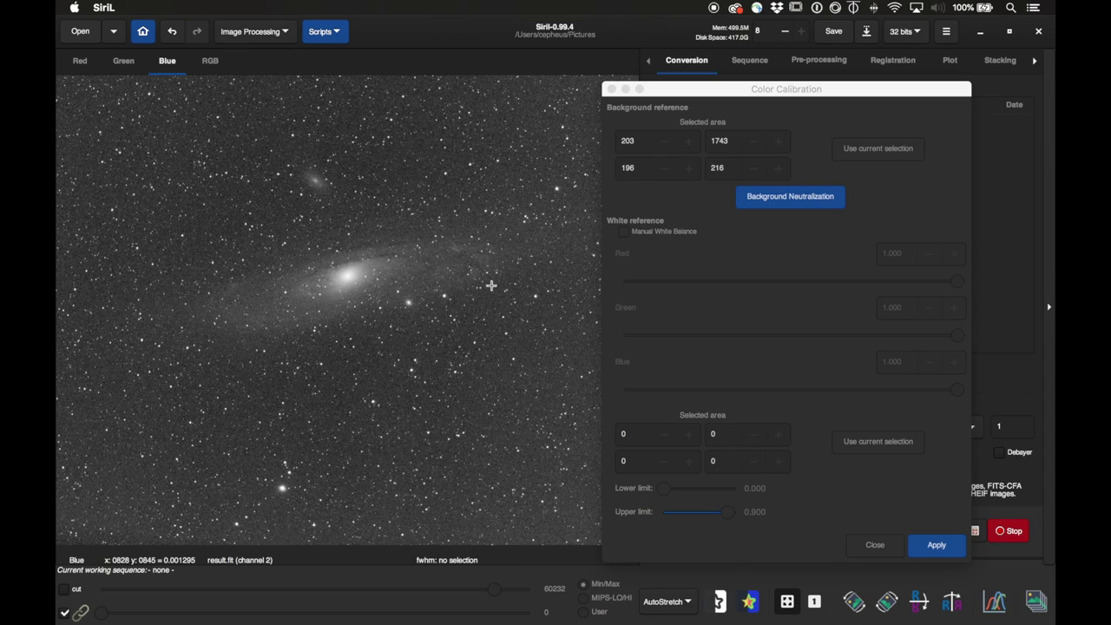
{"action": "left_click_drag", "start_coordinate": [223, 257], "coordinate": [492, 317]}
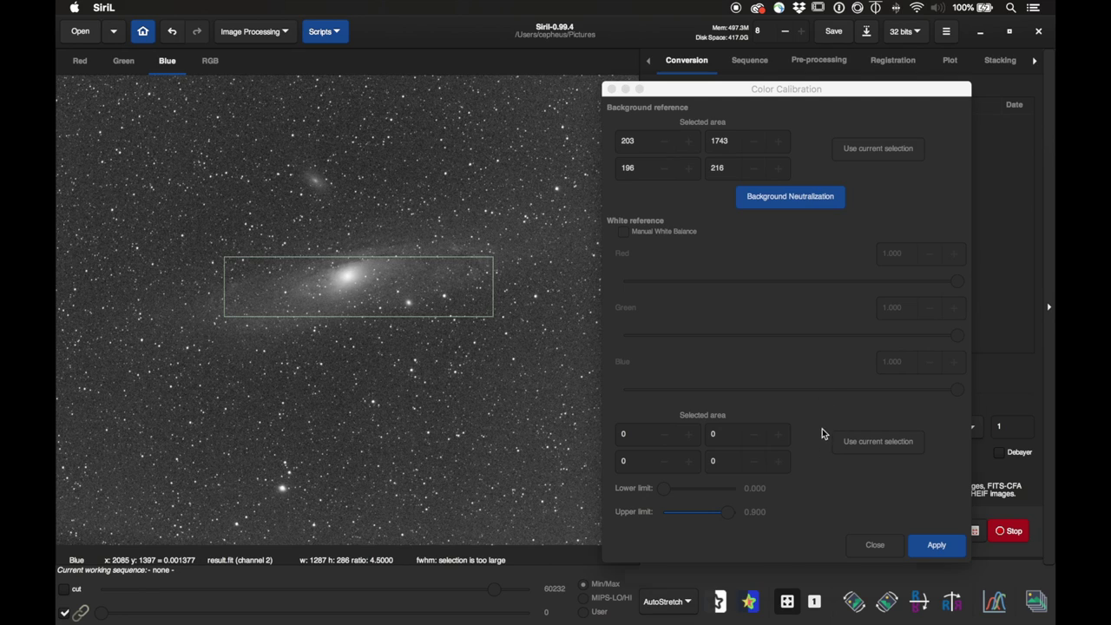
{"action": "left_click", "coordinate": [860, 444]}
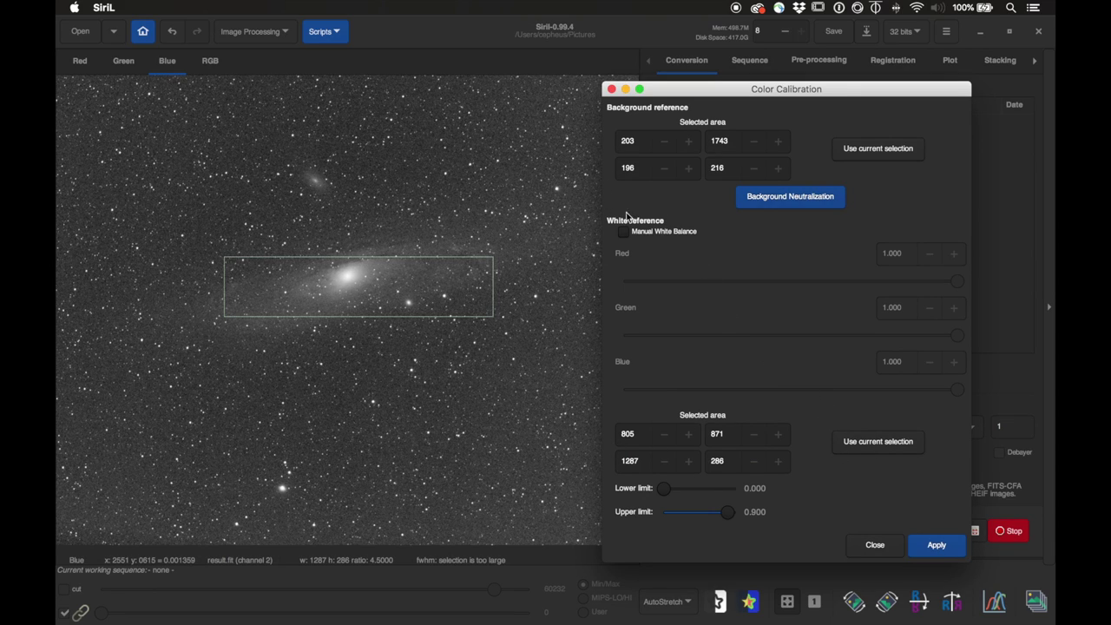
{"action": "left_click", "coordinate": [943, 546]}
{"action": "mouse_move", "coordinate": [847, 608]}
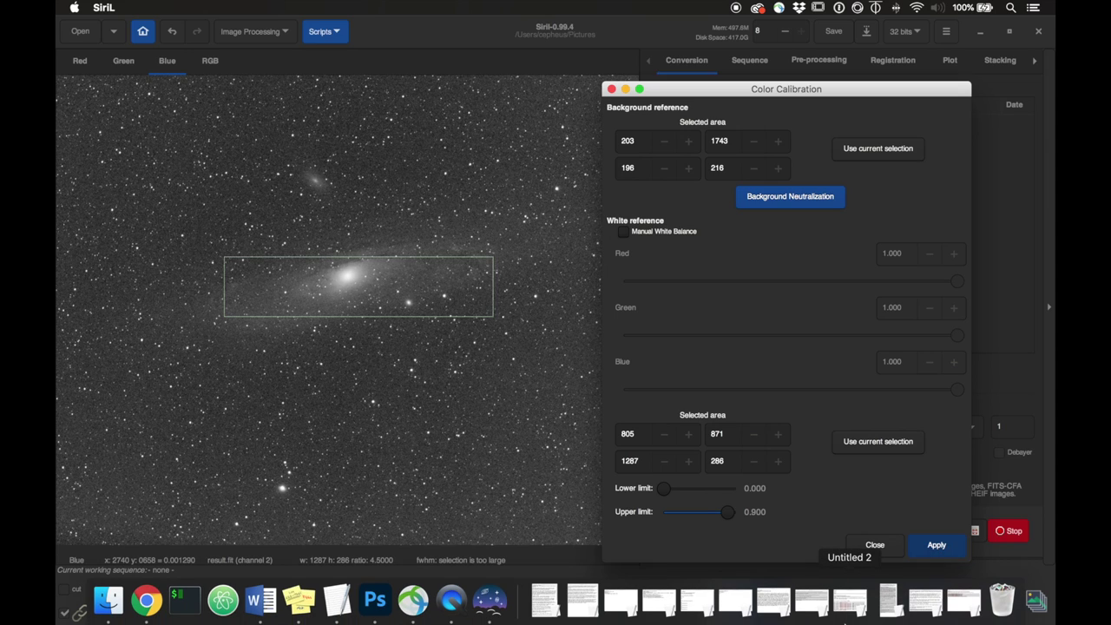
{"action": "left_click", "coordinate": [207, 62]}
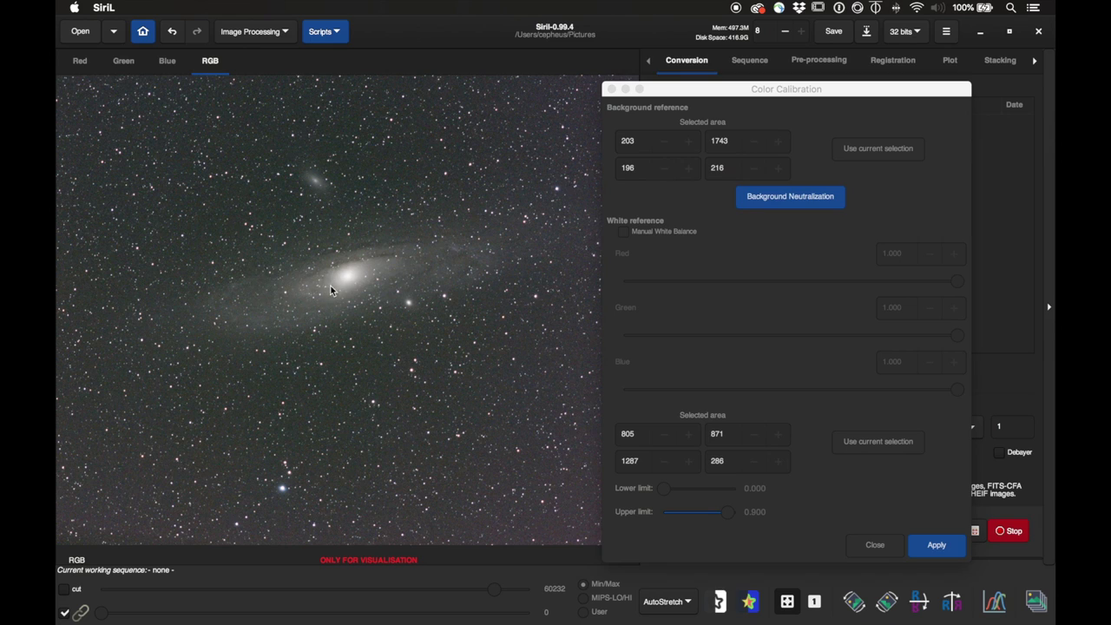
{"action": "left_click", "coordinate": [632, 92]}
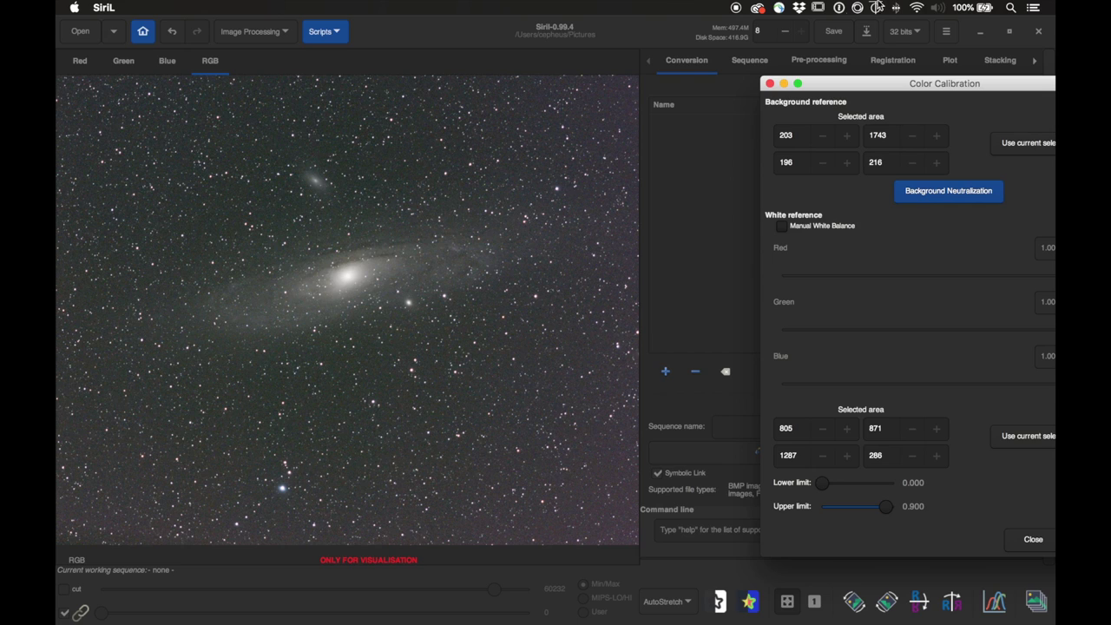
{"action": "left_click_drag", "start_coordinate": [878, 84], "coordinate": [683, 49]}
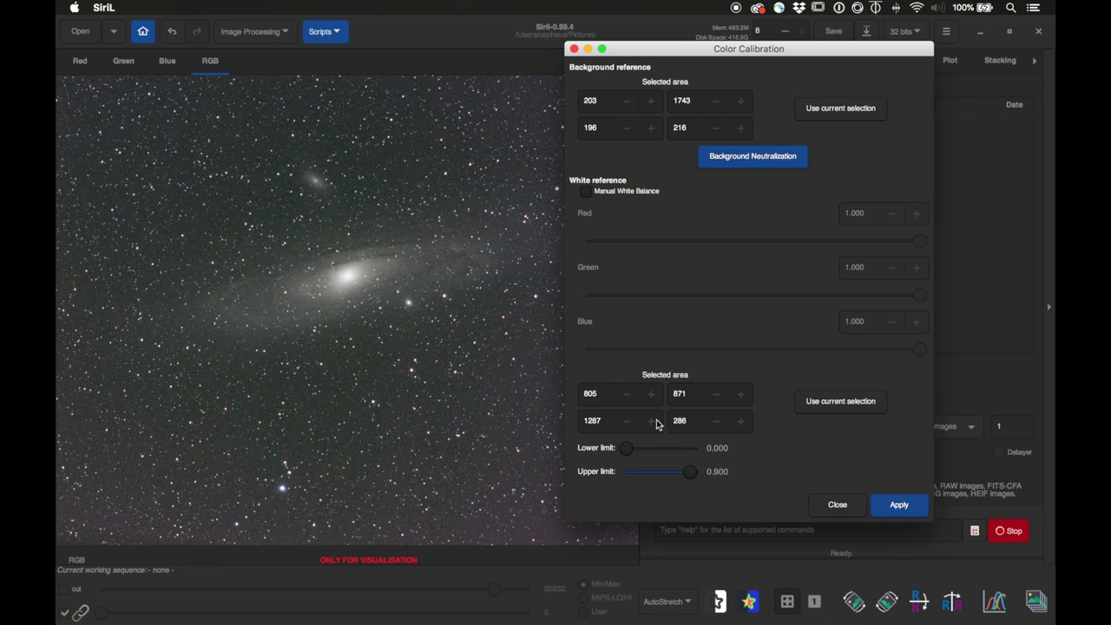
{"action": "left_click", "coordinate": [836, 507]}
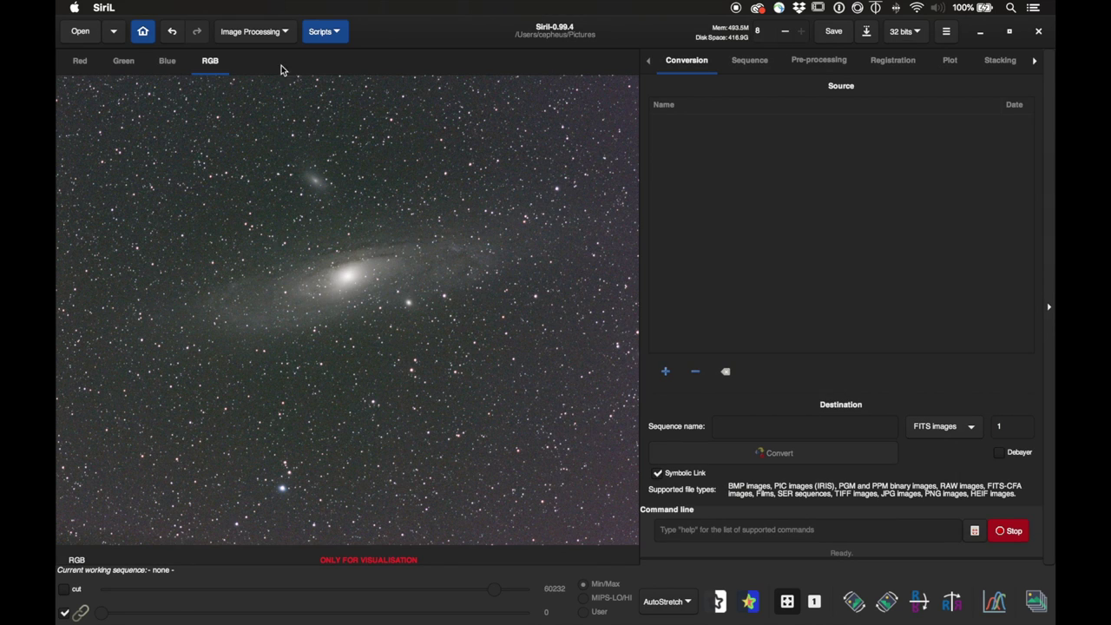
- Start Background Extraction and generate the sample grid with 12 samples per line
{"action": "left_click", "coordinate": [278, 30]}
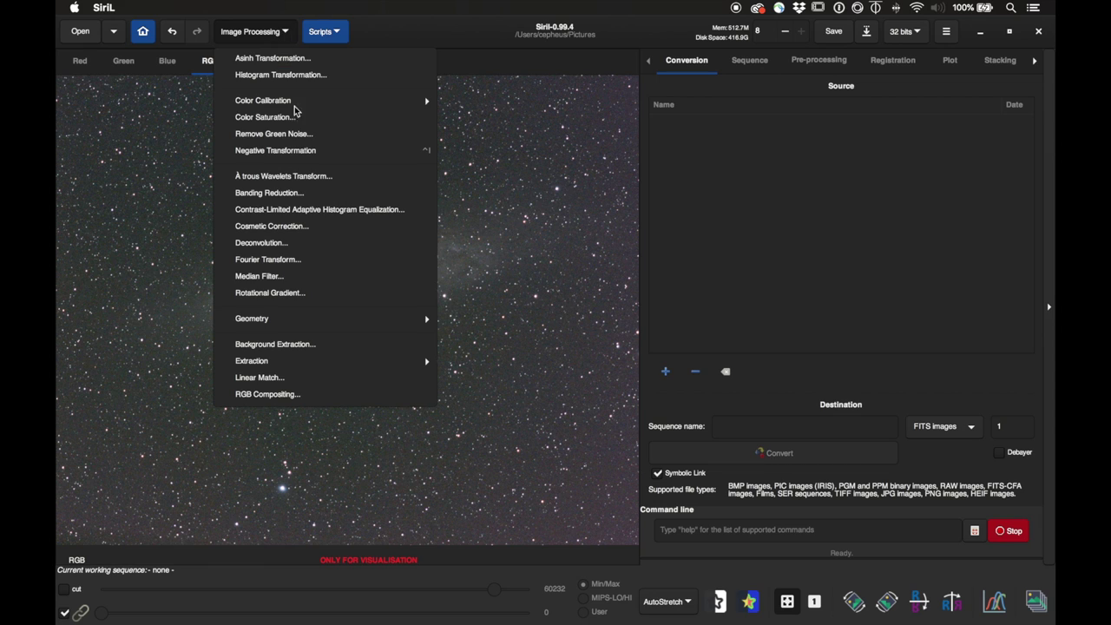
{"action": "left_click", "coordinate": [308, 344]}
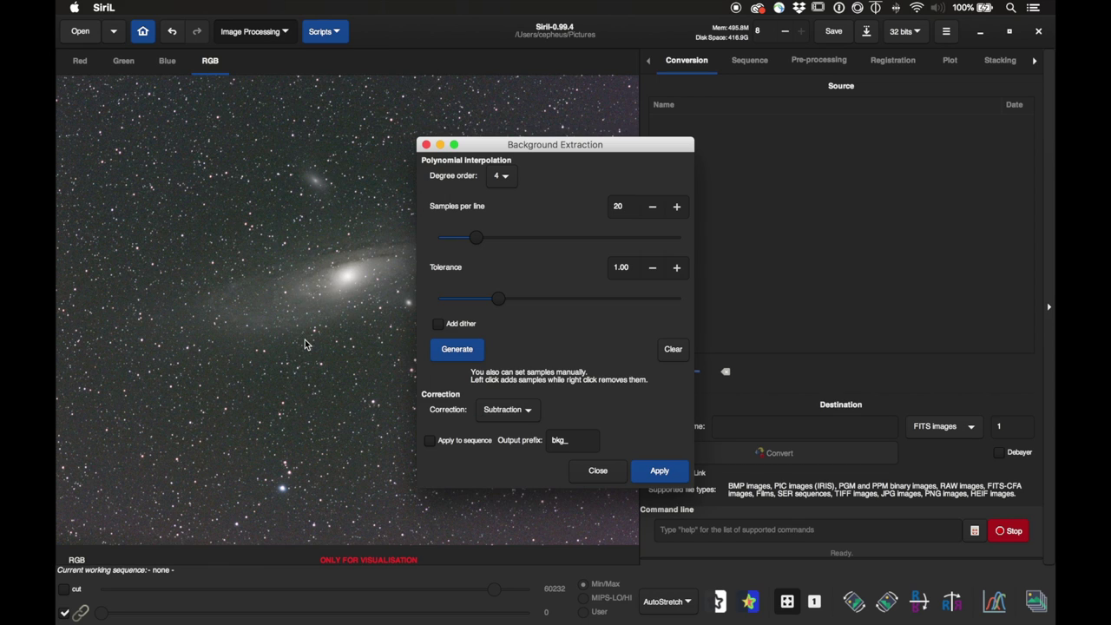
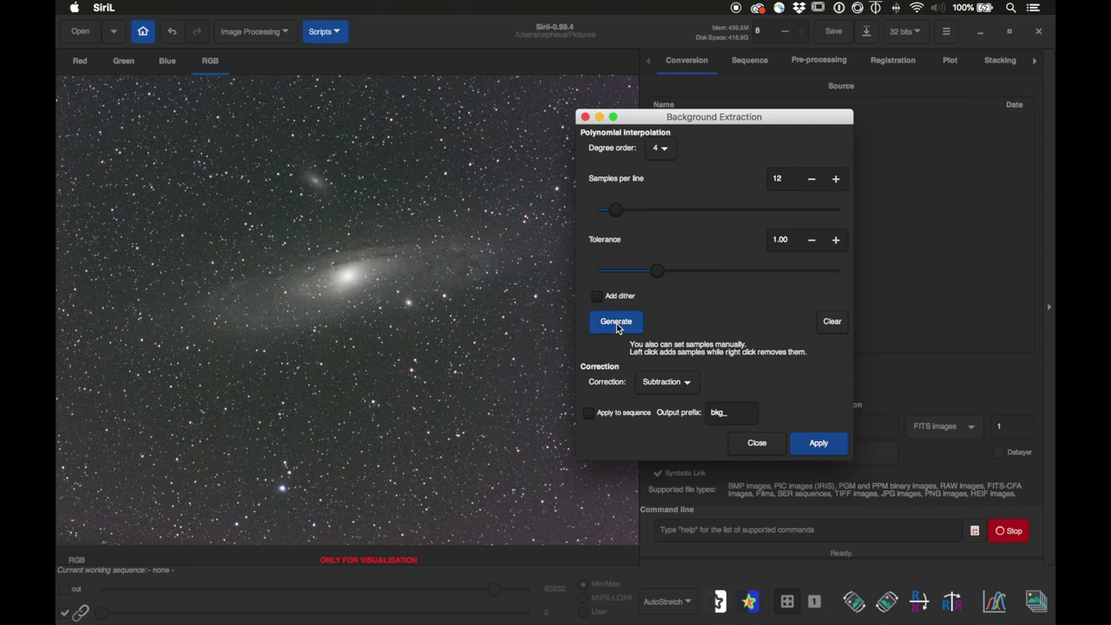
{"action": "left_click", "coordinate": [618, 327]}
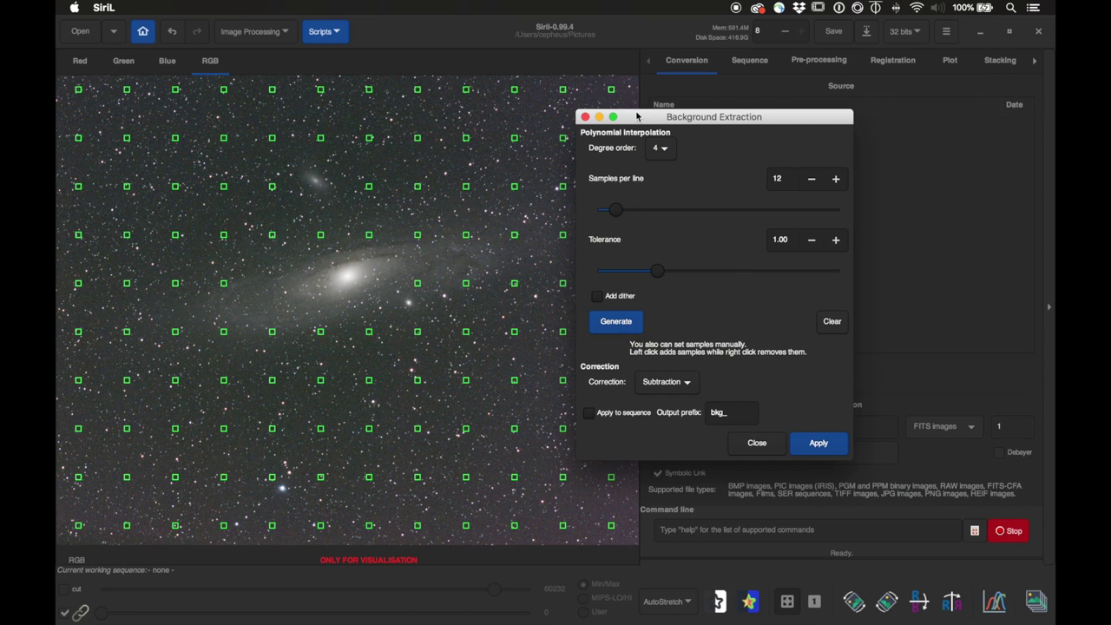
{"action": "left_click_drag", "start_coordinate": [637, 116], "coordinate": [780, 113]}
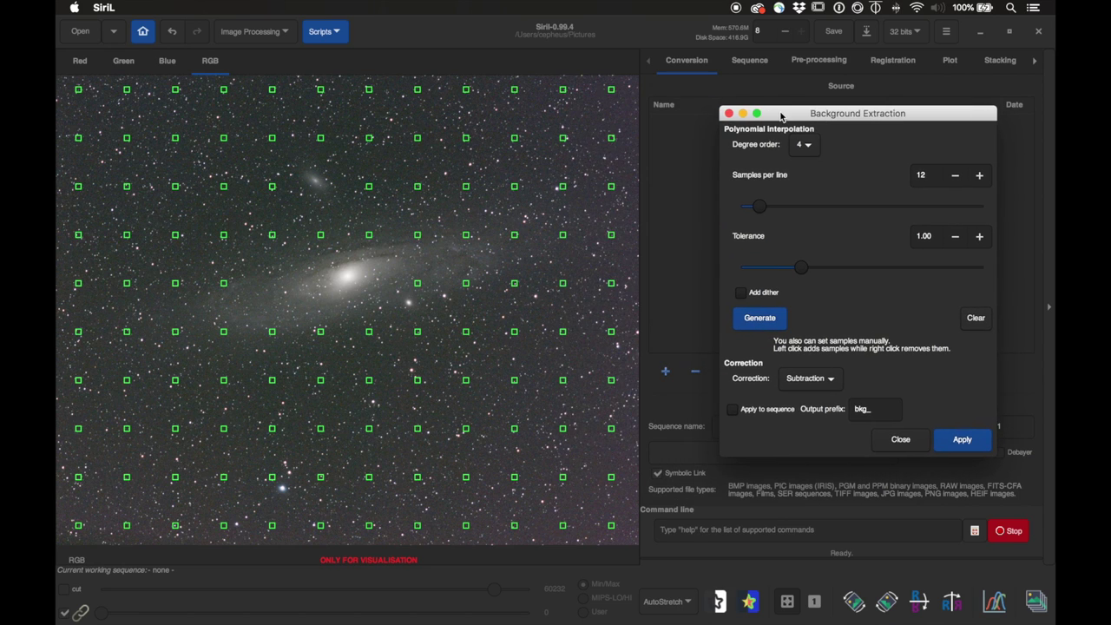
- Switch to the blue channel and add extra background samples manually along the right edge of the image
{"action": "left_click", "coordinate": [632, 130]}
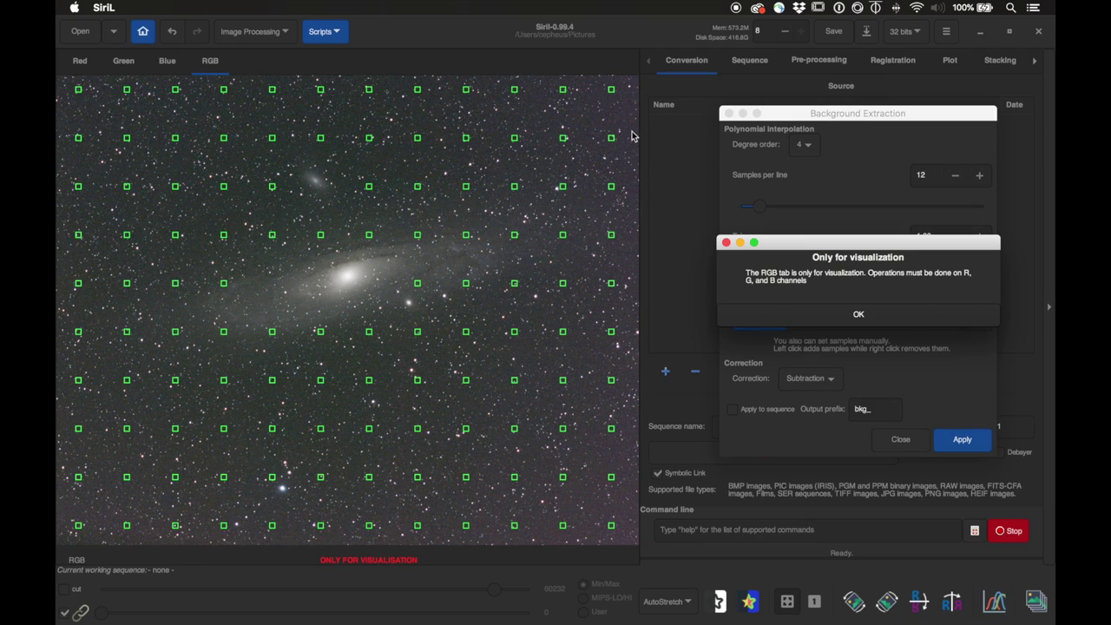
{"action": "left_click", "coordinate": [859, 314]}
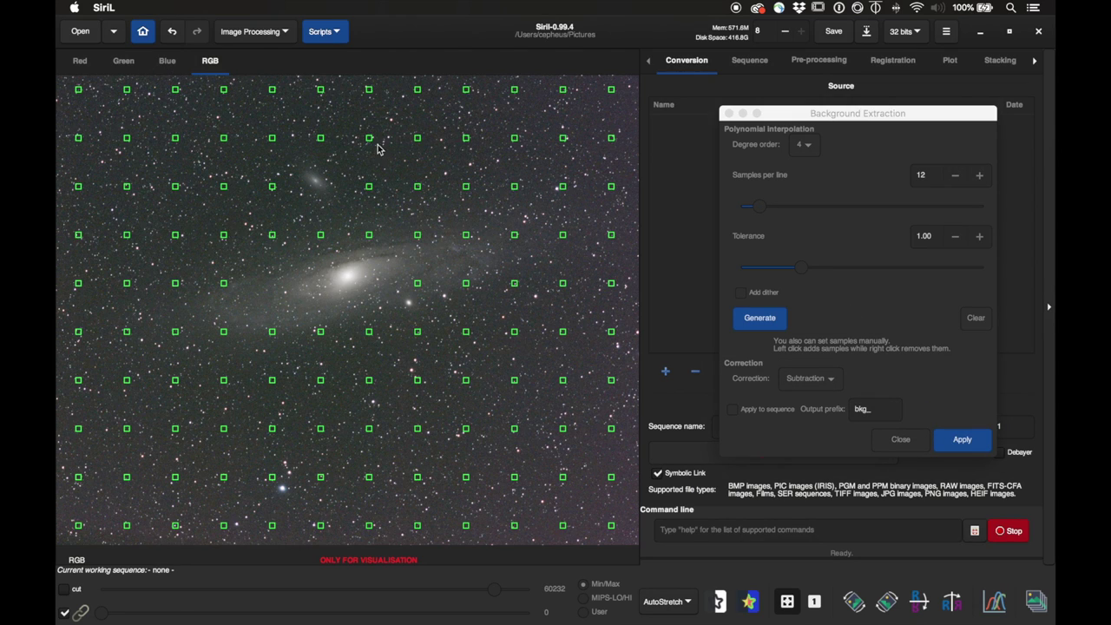
{"action": "key", "text": "ctrl+Page_Up"}
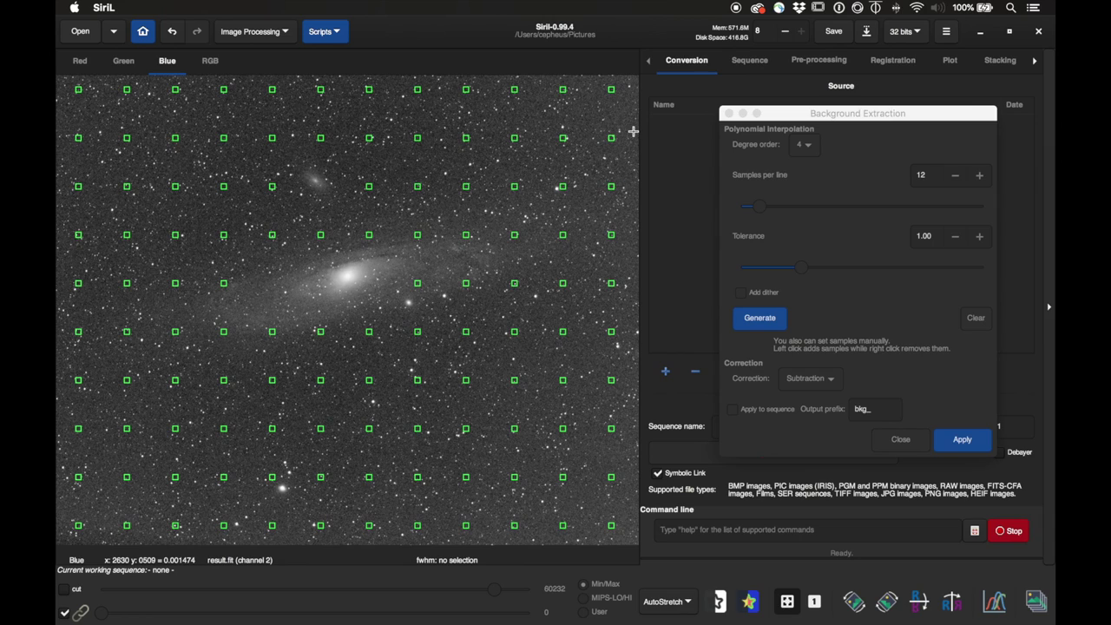
{"action": "left_click", "coordinate": [627, 248]}
{"action": "left_click", "coordinate": [633, 269]}
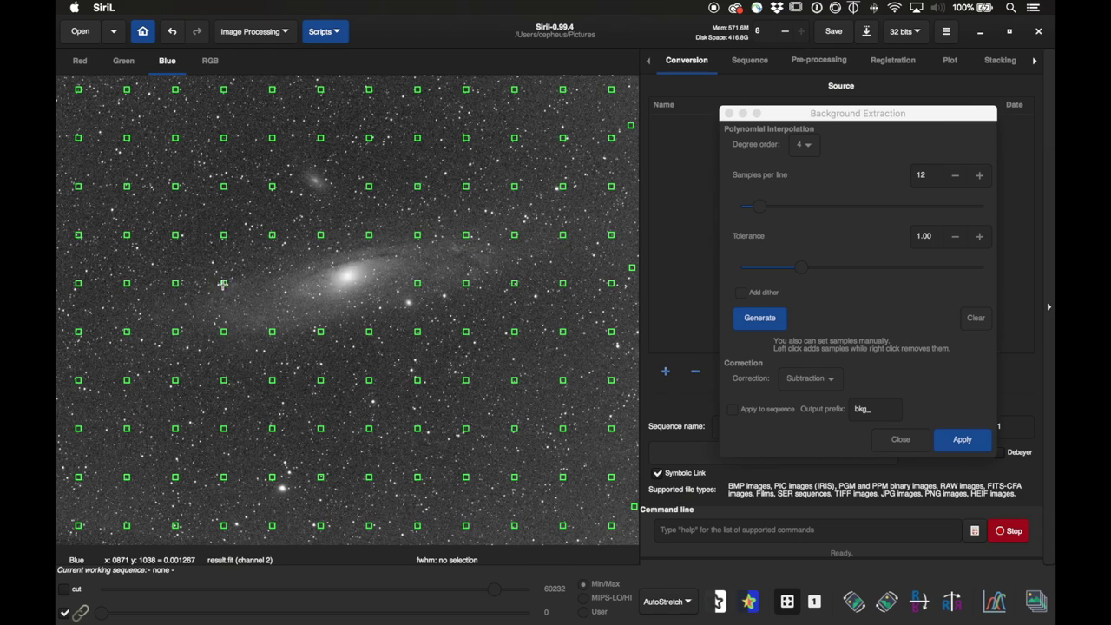
- Remove the background samples that lie over and around the galaxy, leaving samples only on empty sky
{"action": "right_click", "coordinate": [368, 235]}
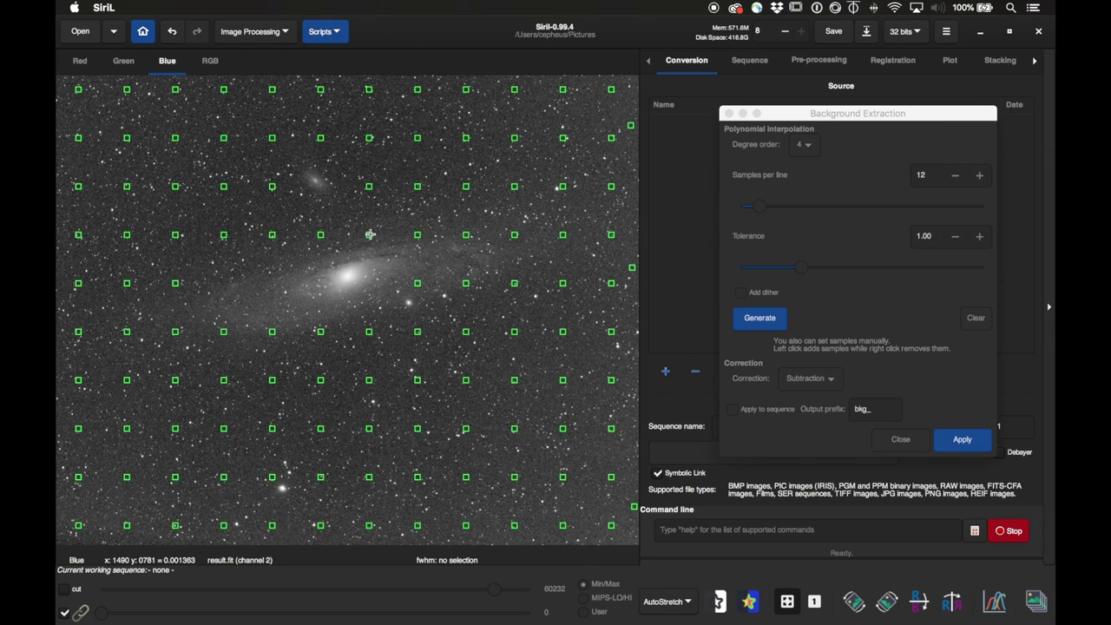
{"action": "right_click", "coordinate": [417, 235]}
{"action": "right_click", "coordinate": [467, 235]}
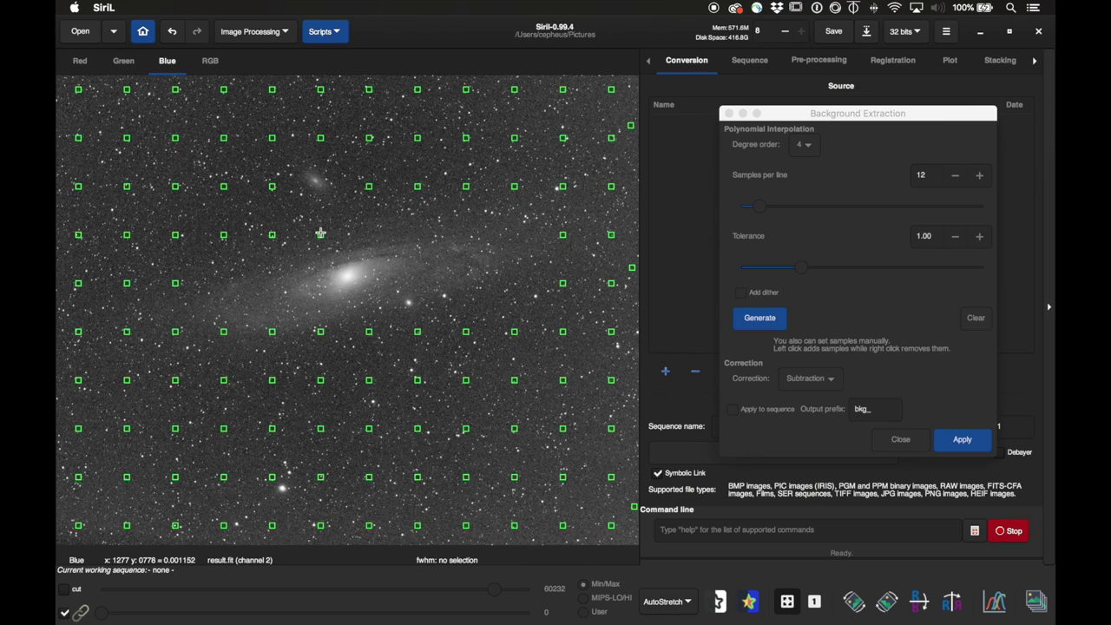
{"action": "right_click", "coordinate": [271, 234]}
{"action": "right_click", "coordinate": [176, 284]}
{"action": "right_click", "coordinate": [321, 332]}
{"action": "left_click", "coordinate": [177, 283]}
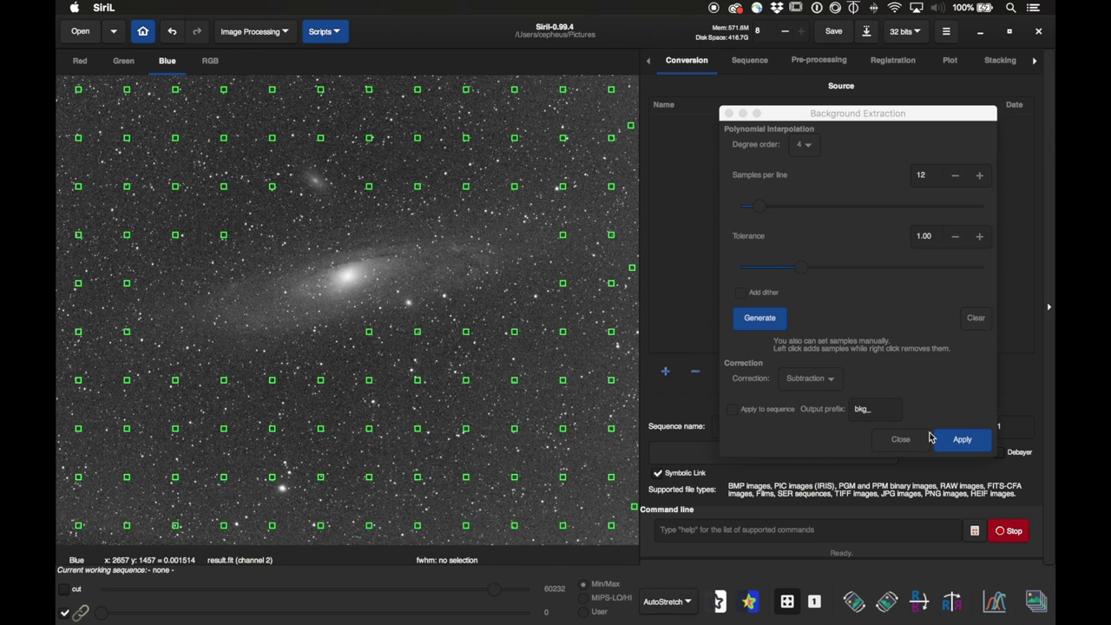
- Apply the background extraction with Subtraction correction, close the tool, and compare the RGB image before and after by undoing and redoing it
{"action": "left_click", "coordinate": [970, 444]}
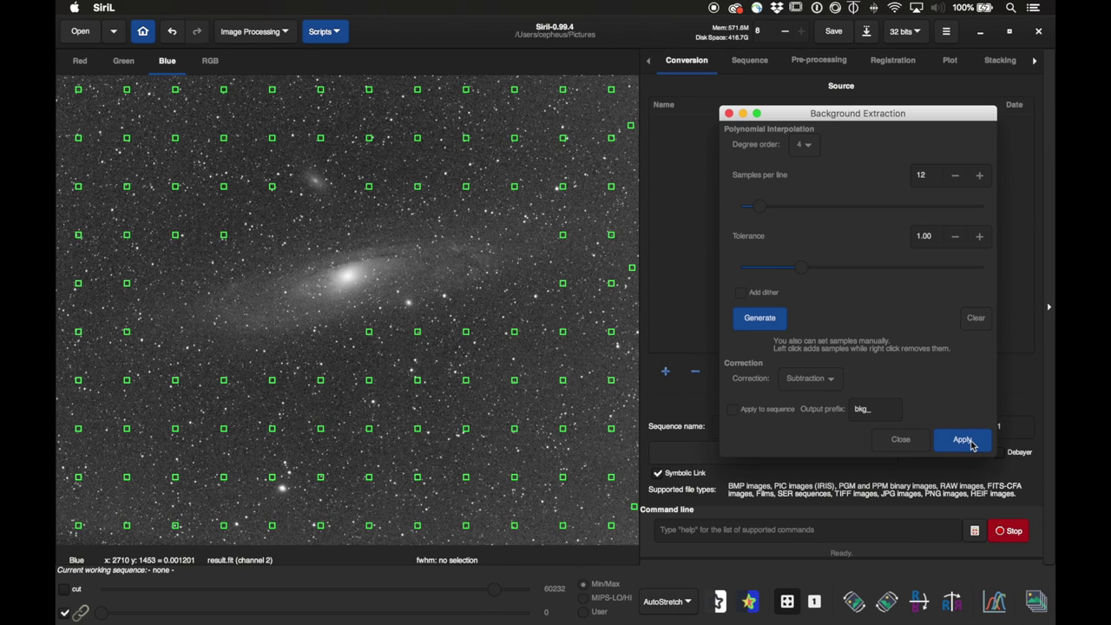
{"action": "left_click", "coordinate": [209, 62]}
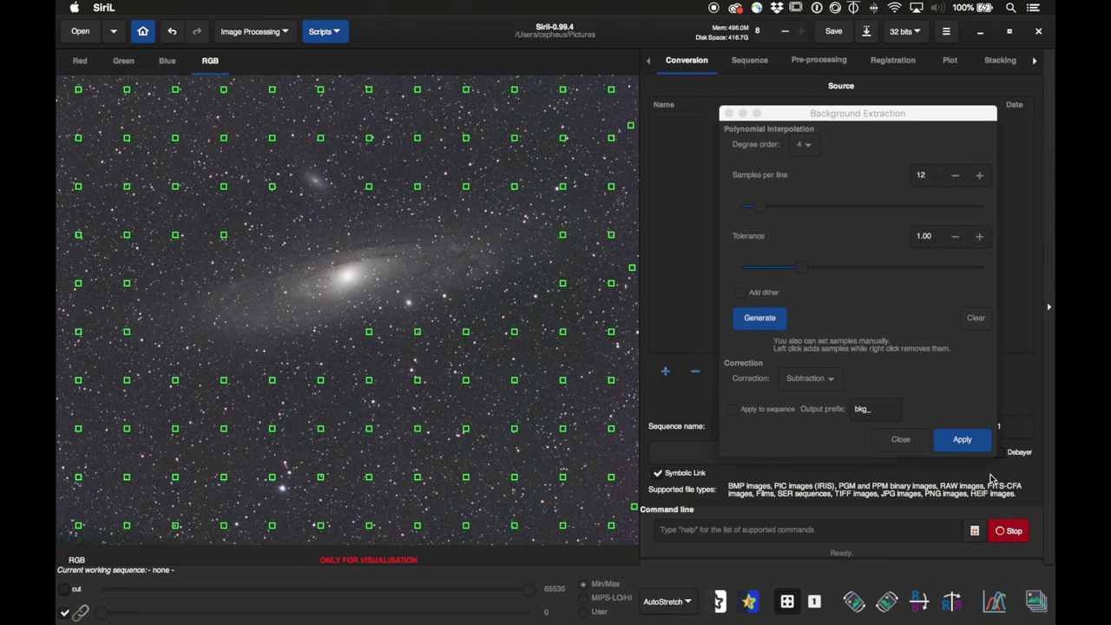
{"action": "left_click", "coordinate": [913, 444]}
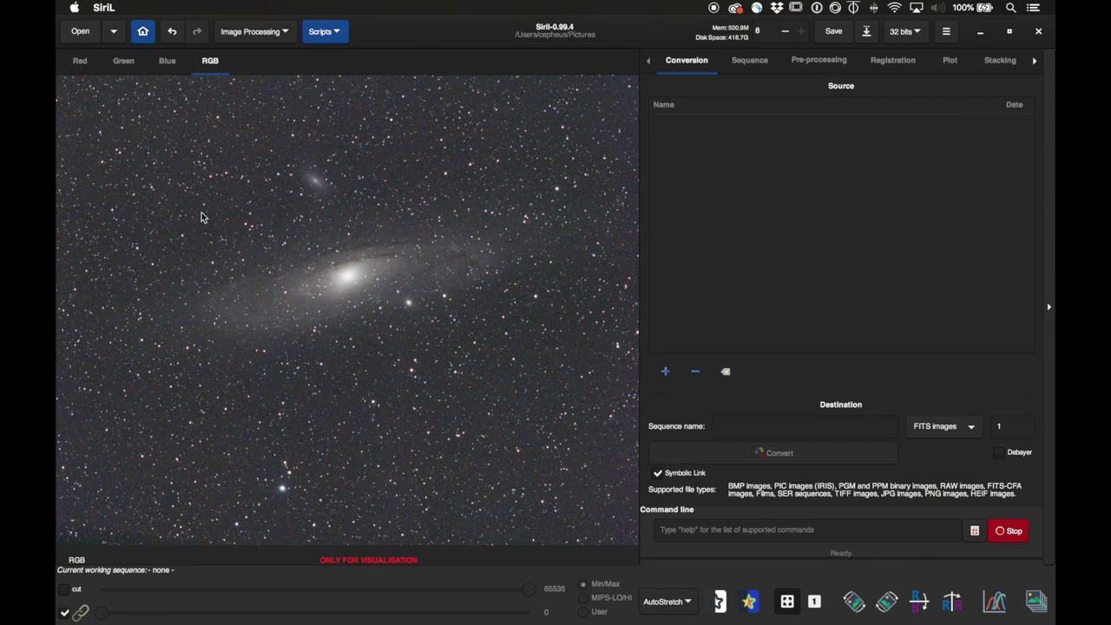
{"action": "left_click", "coordinate": [173, 33]}
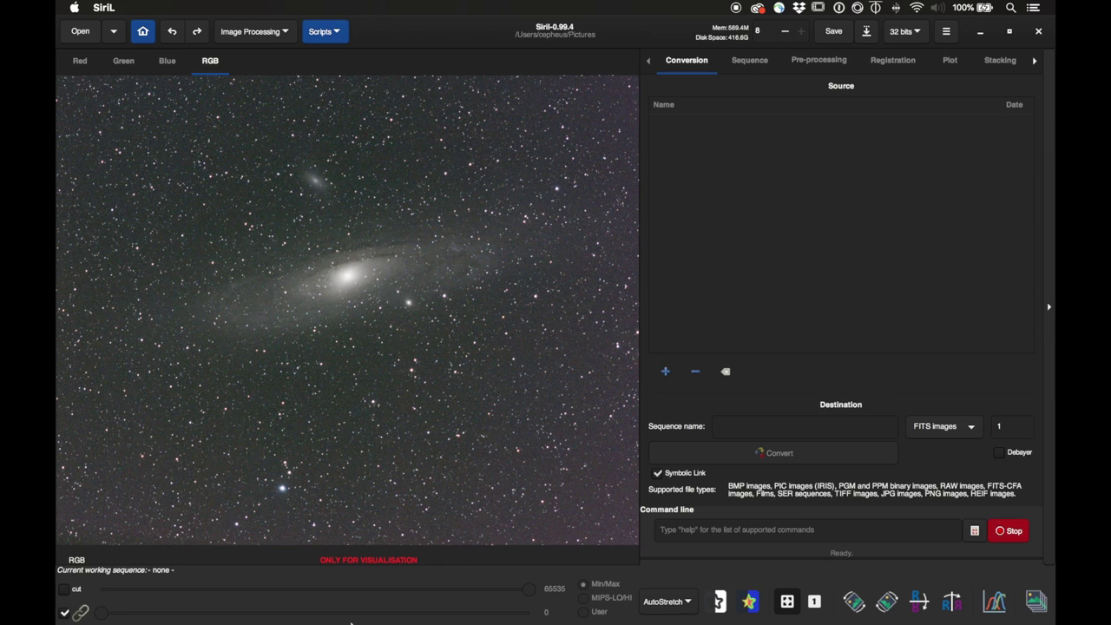
{"action": "left_click", "coordinate": [198, 35]}
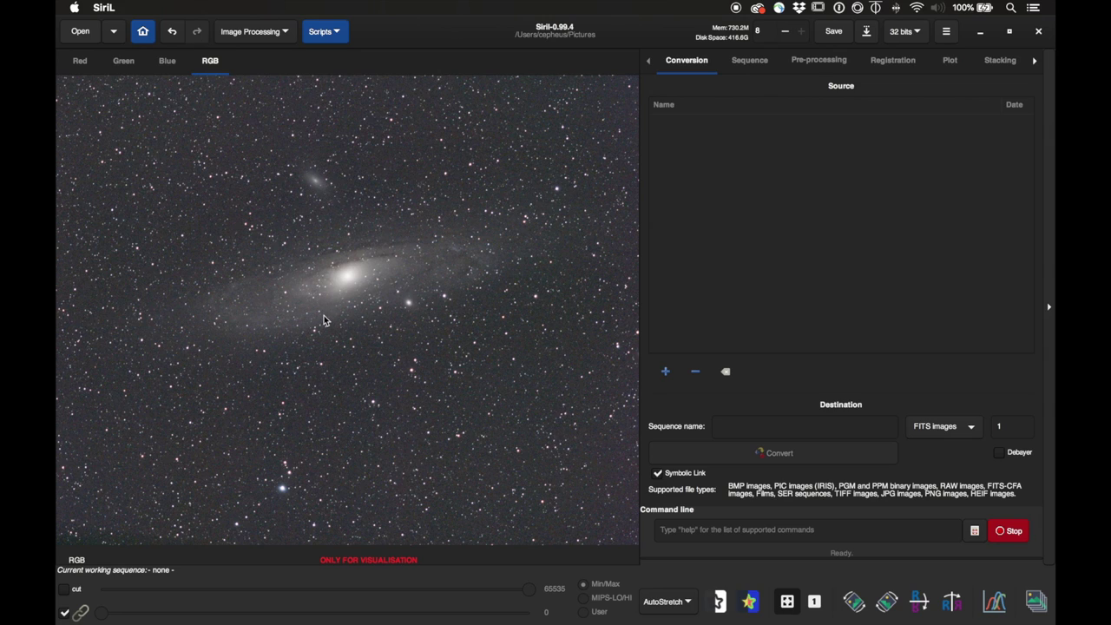
- Remove green noise using the Average Neutral protection method with lightness preserved, check the RGB view, and close the tool
{"action": "left_click", "coordinate": [271, 38]}
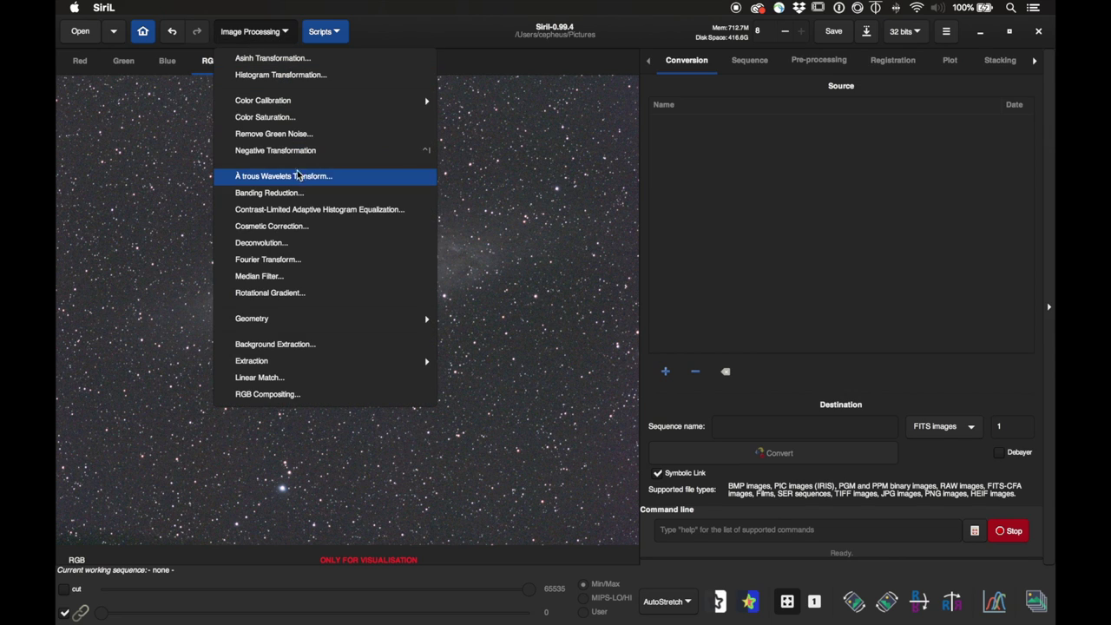
{"action": "left_click", "coordinate": [285, 139]}
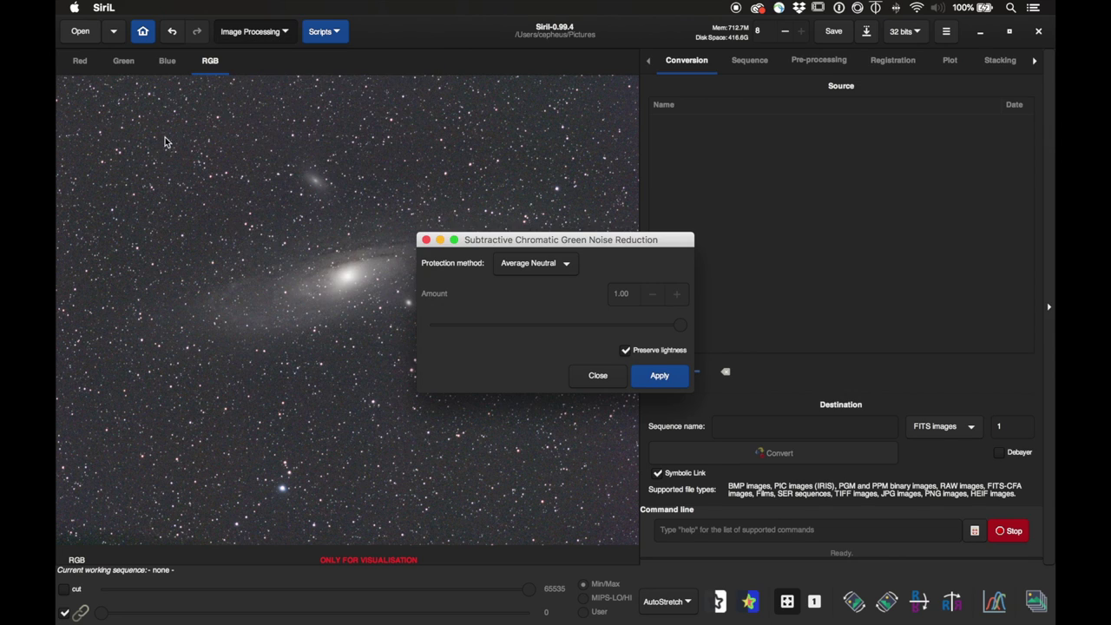
{"action": "left_click", "coordinate": [122, 61]}
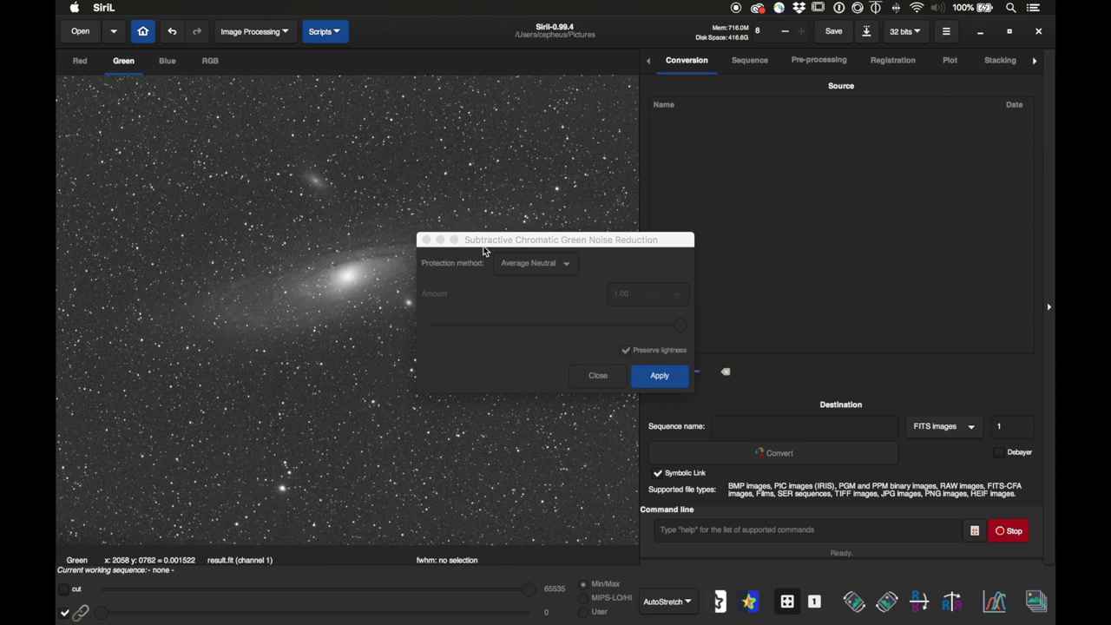
{"action": "left_click_drag", "start_coordinate": [484, 239], "coordinate": [707, 161]}
{"action": "left_click", "coordinate": [898, 249]}
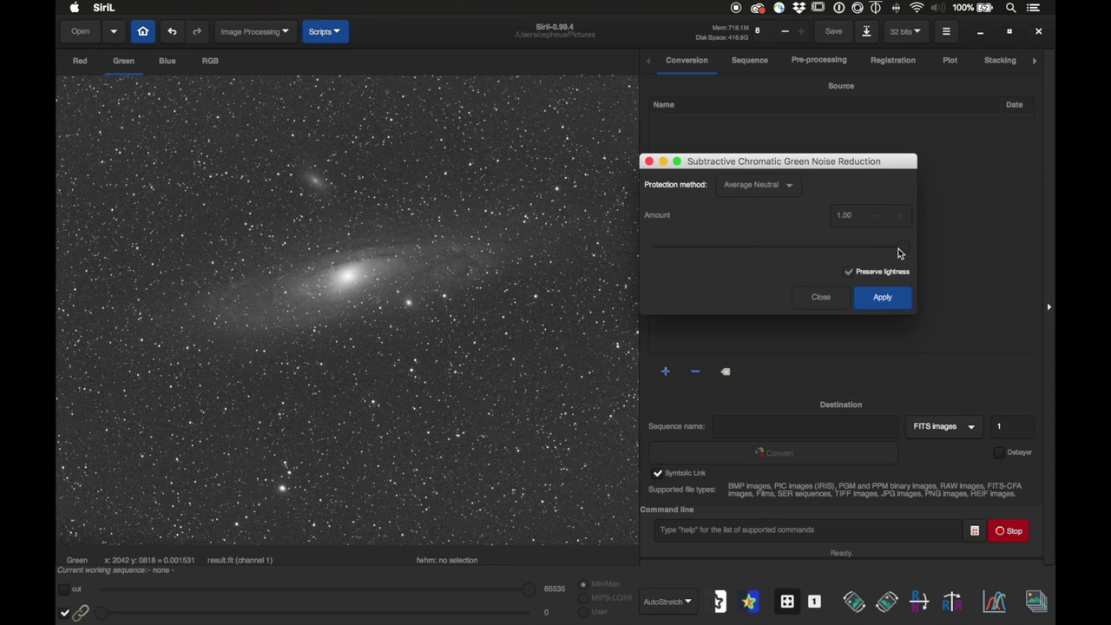
{"action": "left_click", "coordinate": [882, 297]}
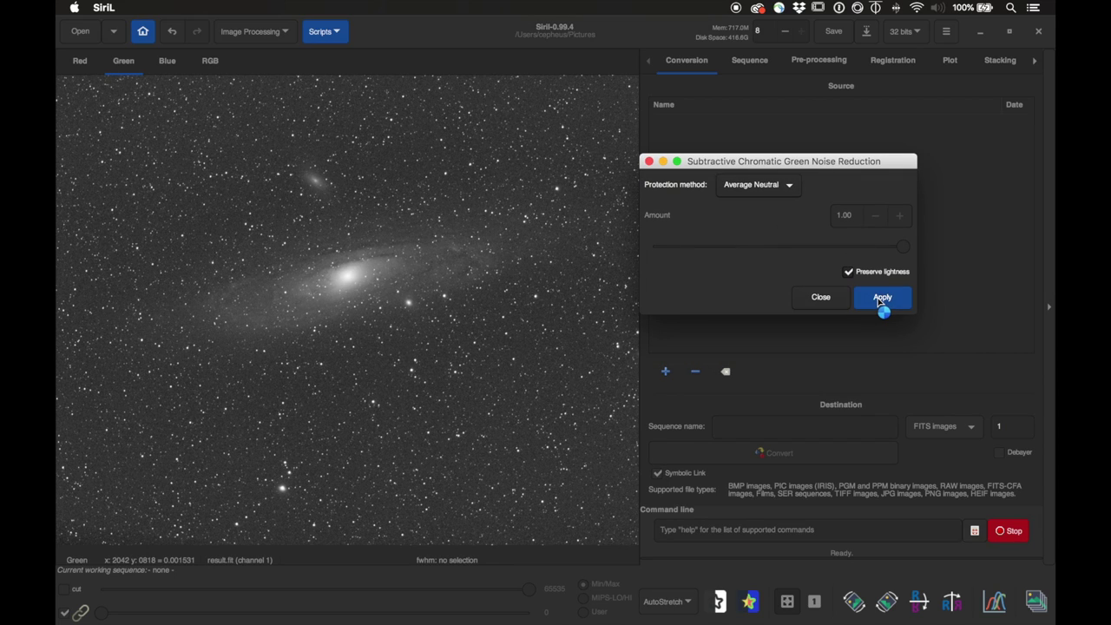
{"action": "left_click", "coordinate": [210, 61]}
{"action": "left_click", "coordinate": [235, 258]}
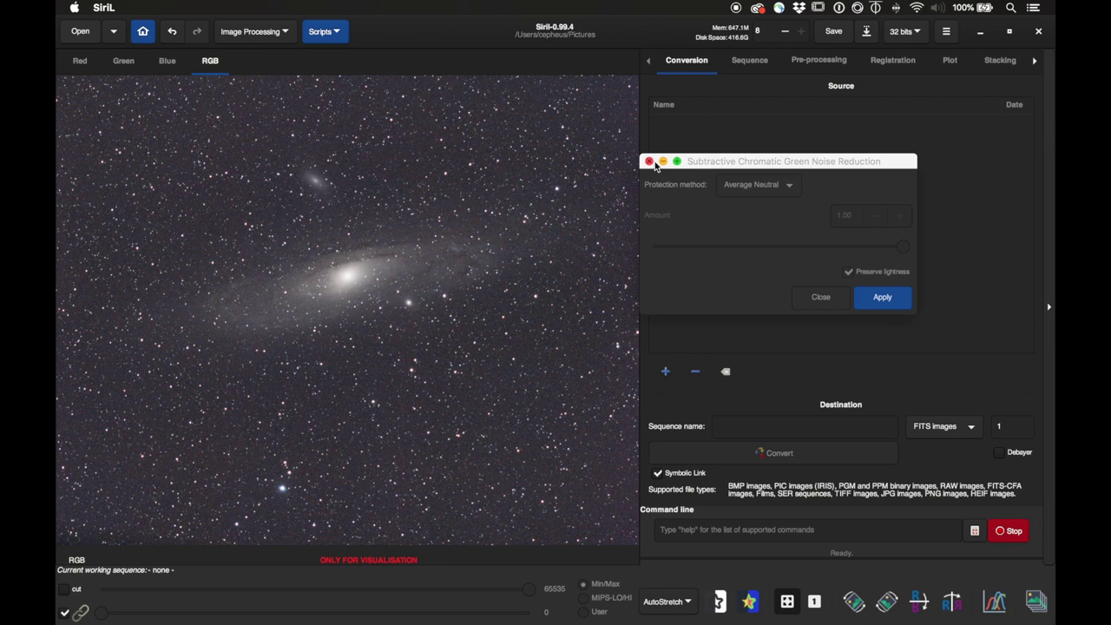
{"action": "left_click", "coordinate": [821, 300]}
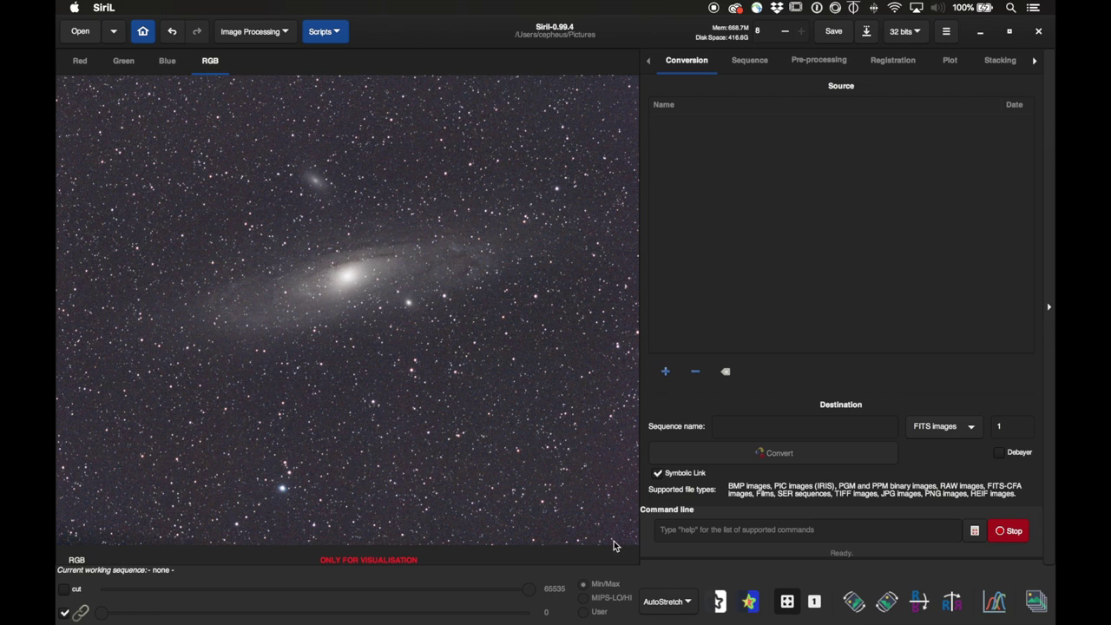
- Switch the display mode to Linear and convert the image to 16 bits, accepting the precision loss
{"action": "left_click", "coordinate": [688, 607]}
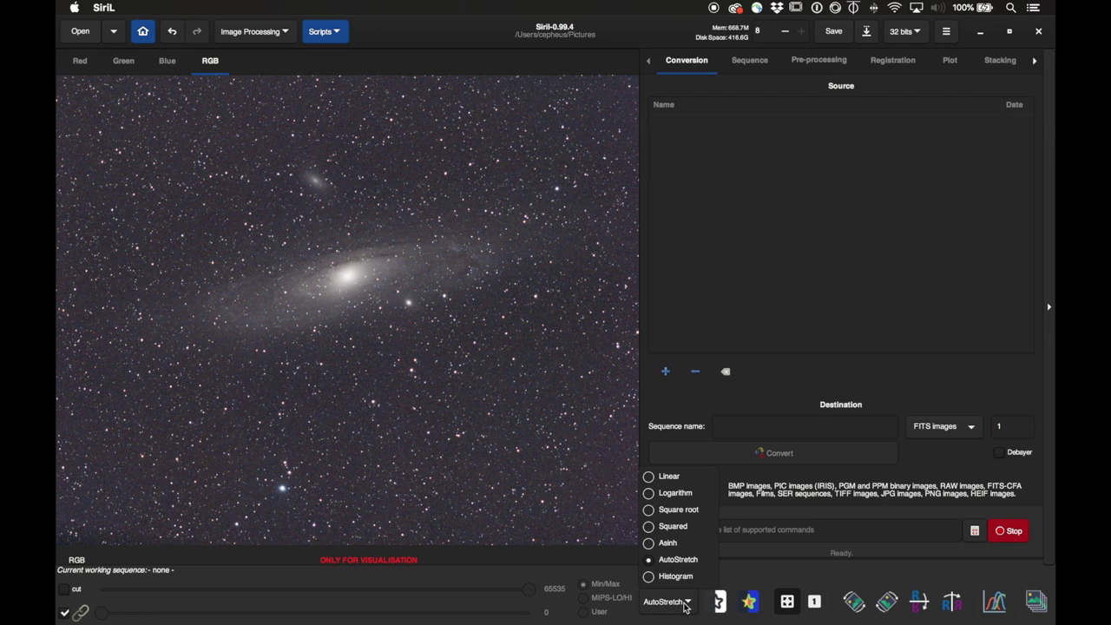
{"action": "left_click", "coordinate": [674, 479]}
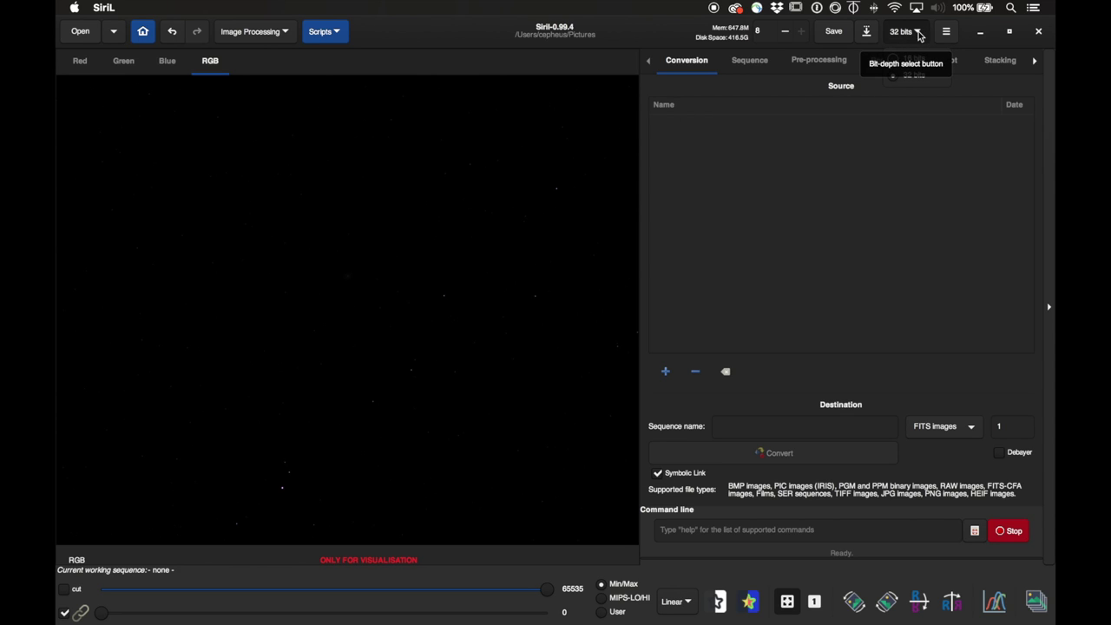
{"action": "left_click", "coordinate": [917, 33]}
{"action": "left_click", "coordinate": [919, 35]}
{"action": "left_click", "coordinate": [918, 35]}
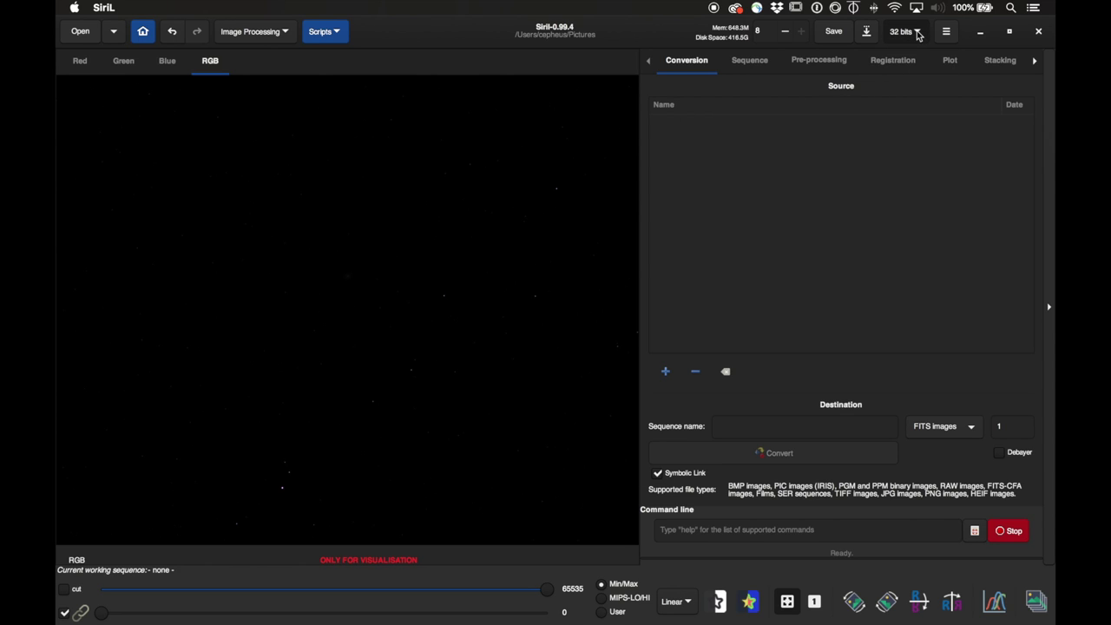
{"action": "left_click", "coordinate": [914, 59]}
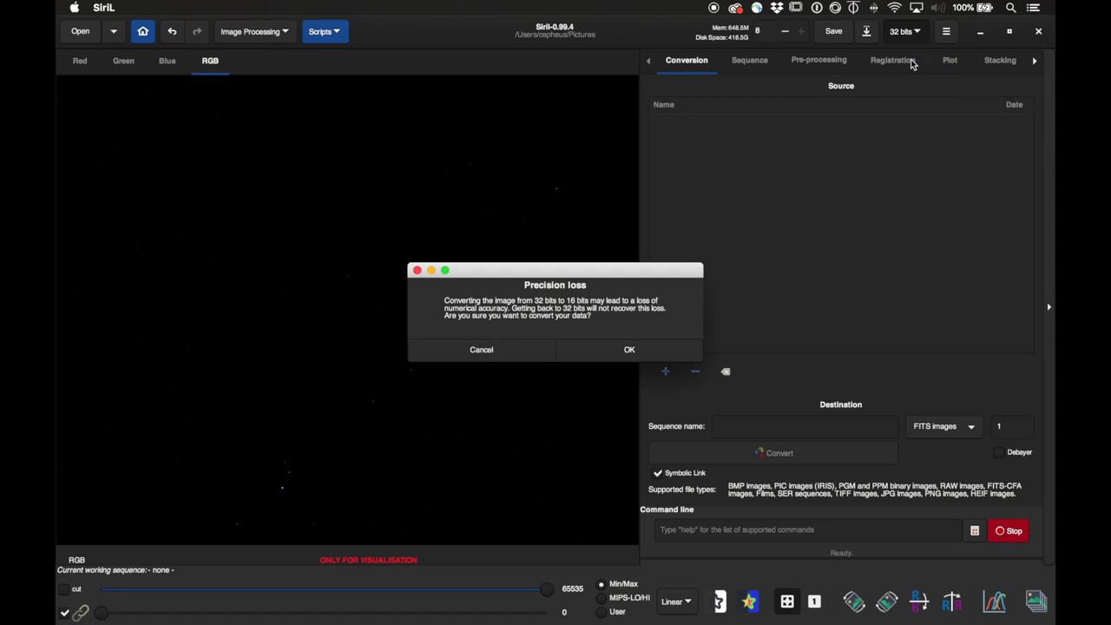
{"action": "left_click", "coordinate": [642, 353]}
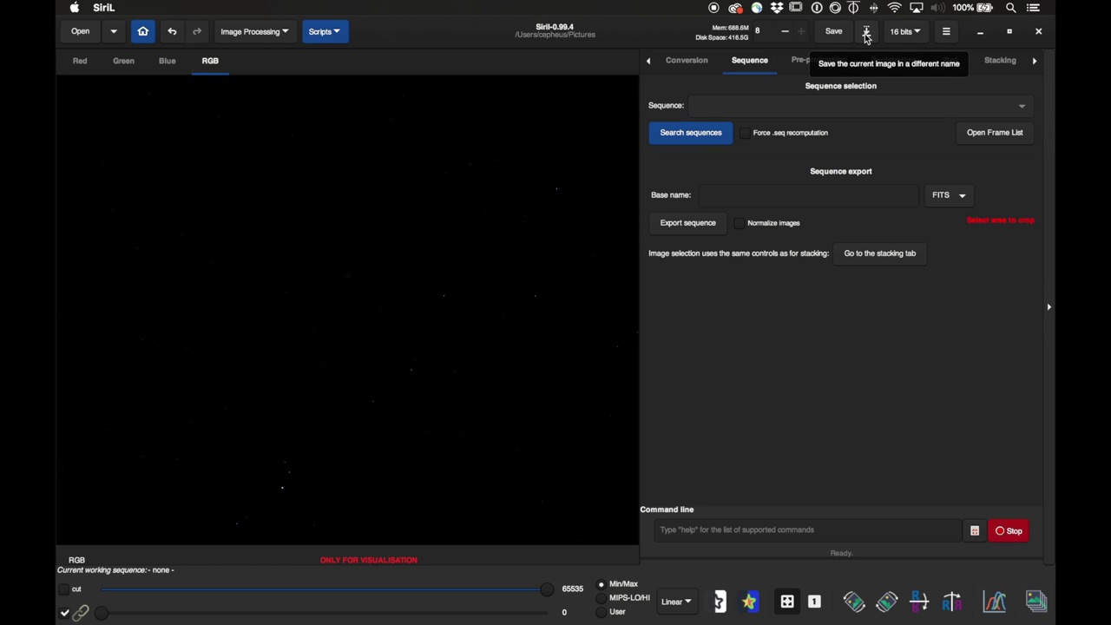
- Save the image to the Desktop as result.tif in TIFF format, 16-bit unsigned integer without compression
{"action": "left_click", "coordinate": [868, 37]}
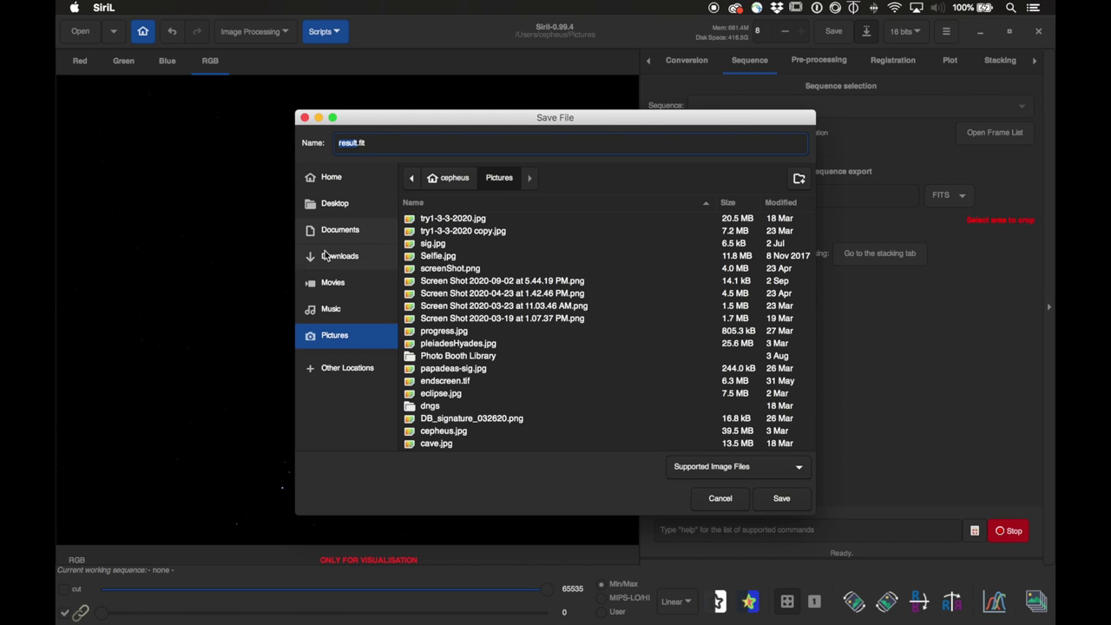
{"action": "left_click", "coordinate": [334, 207]}
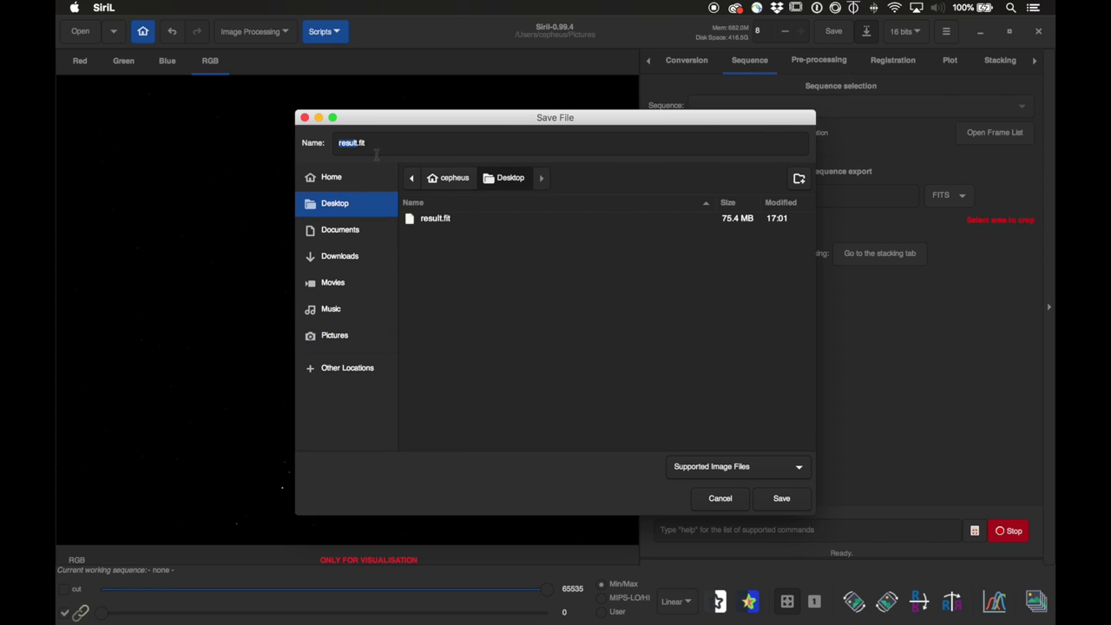
{"action": "left_click", "coordinate": [723, 470]}
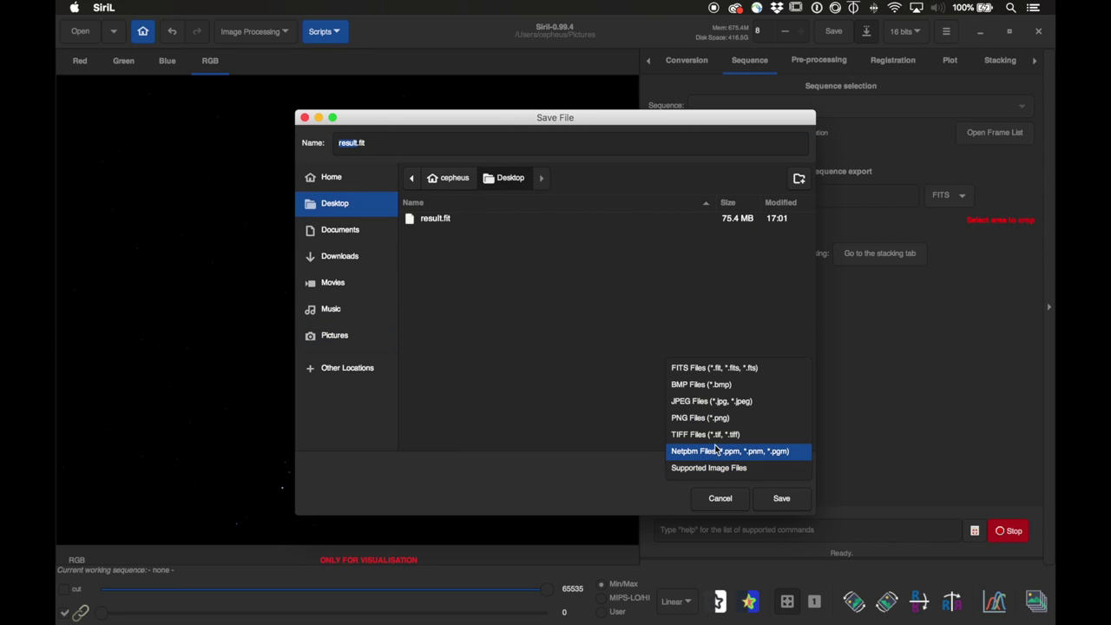
{"action": "left_click", "coordinate": [700, 434]}
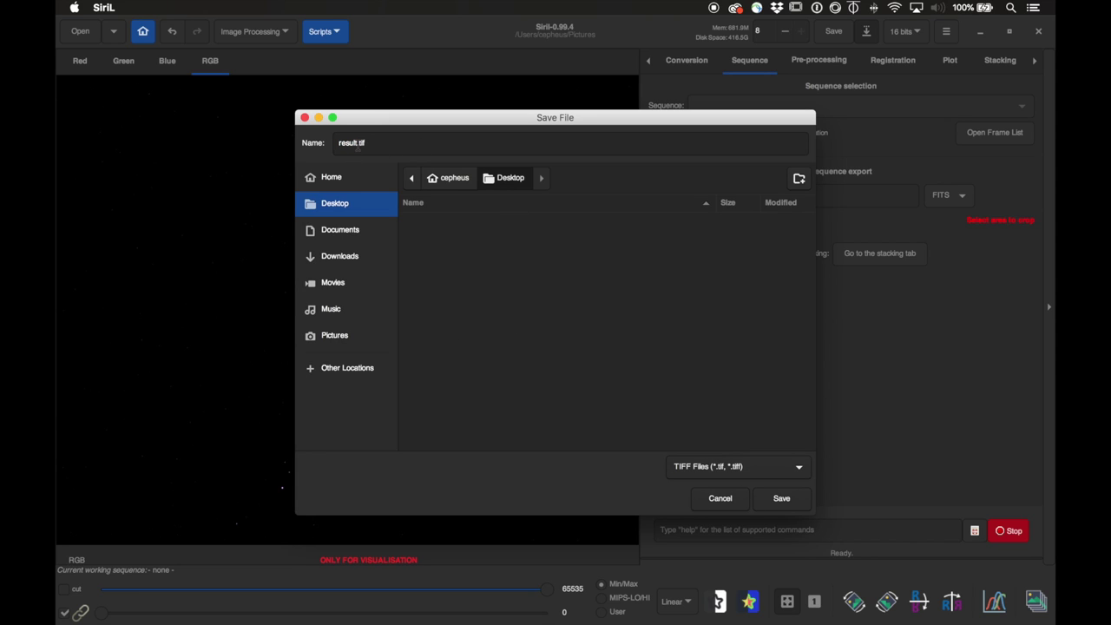
{"action": "left_click", "coordinate": [770, 500]}
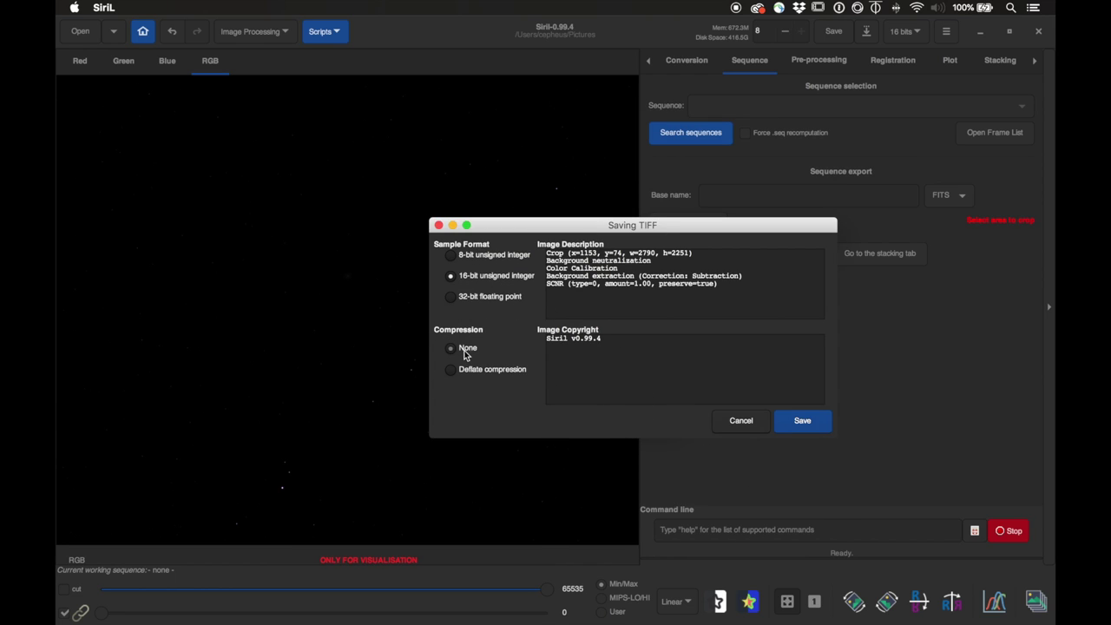
{"action": "left_click", "coordinate": [813, 429]}
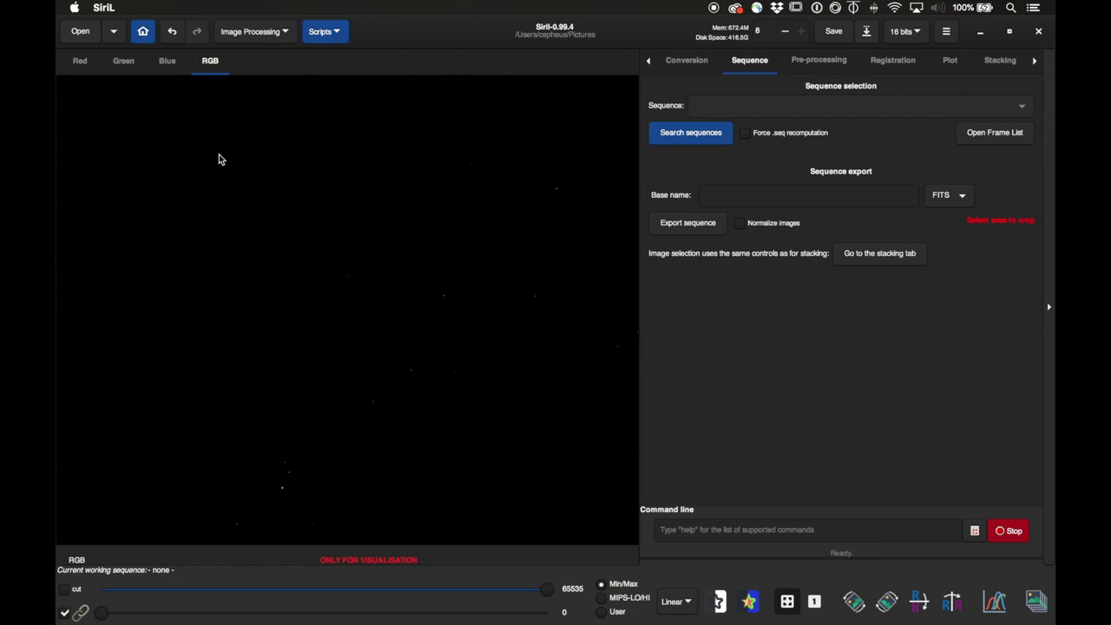
- Quit Siril, move result.tif above result.fit on the desktop, and close the Applications window
{"action": "key", "text": "super+q"}
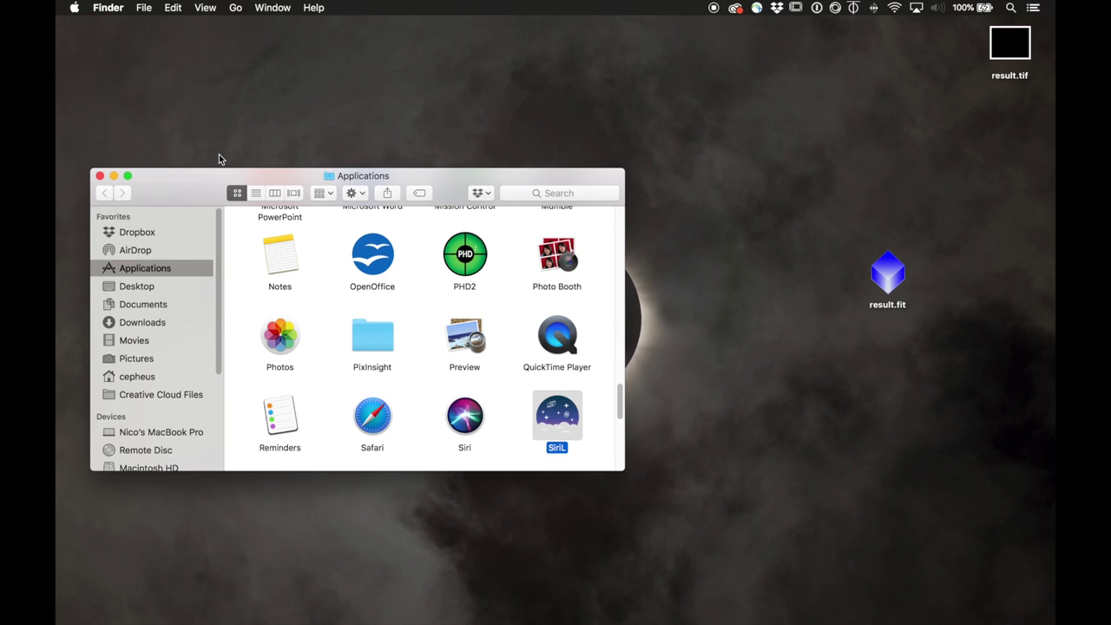
{"action": "left_click_drag", "start_coordinate": [1013, 43], "coordinate": [875, 121]}
{"action": "left_click", "coordinate": [99, 177]}
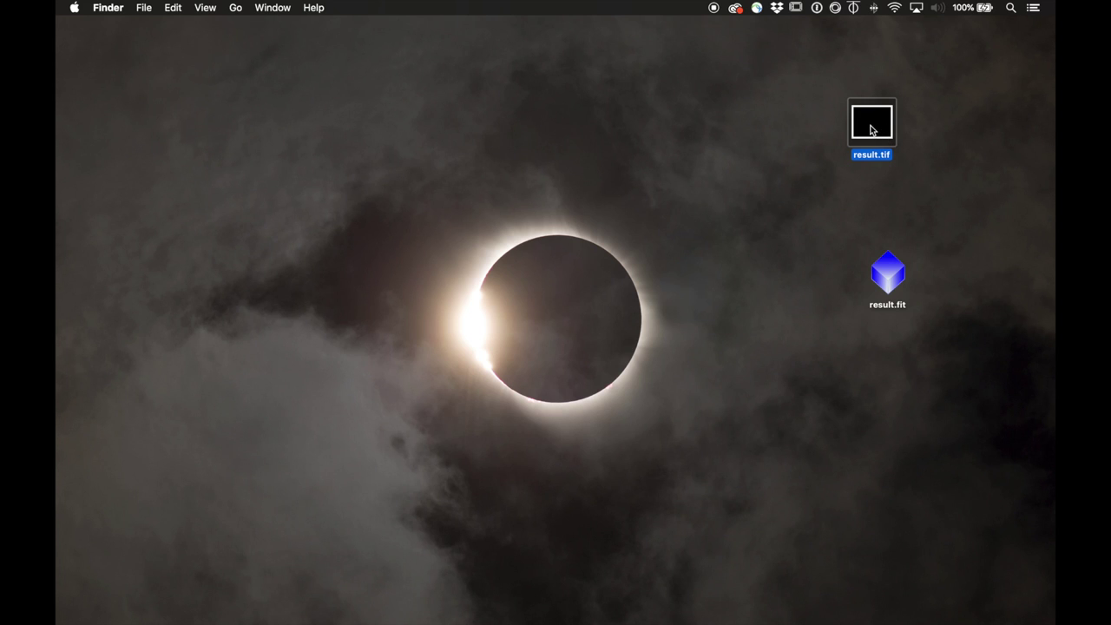
- Search the computer for GIMP and launch GIMP-2.10
{"action": "key", "text": "super+space"}
{"action": "type", "text": "gn"}
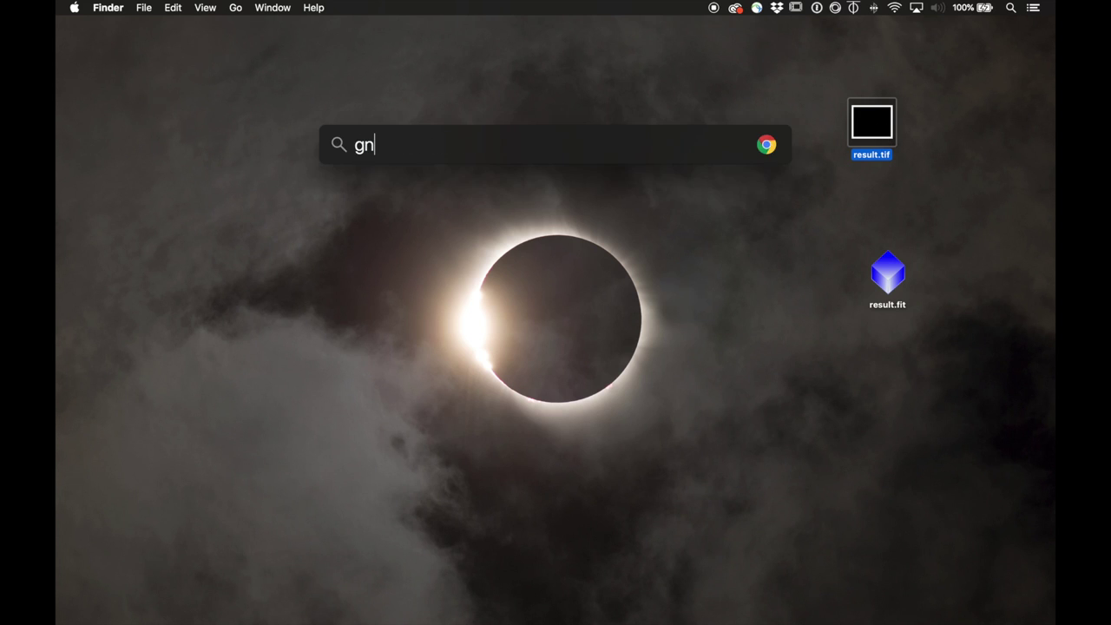
{"action": "key", "text": "BackSpace"}
{"action": "type", "text": "um"}
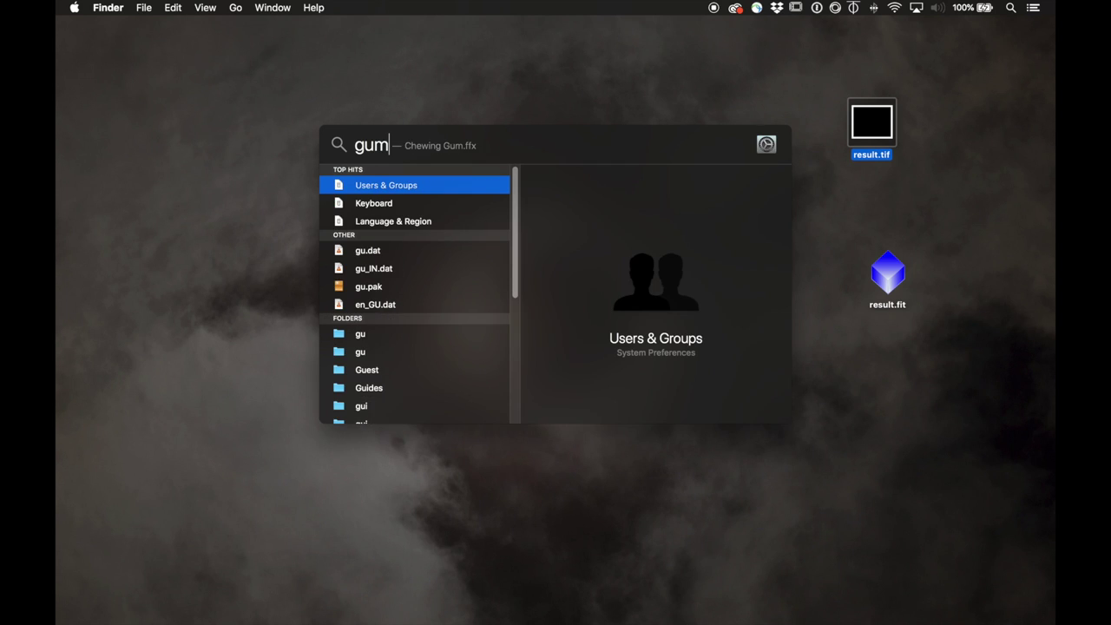
{"action": "key", "text": "BackSpace"}
{"action": "key", "text": "BackSpace"}
{"action": "type", "text": "im"}
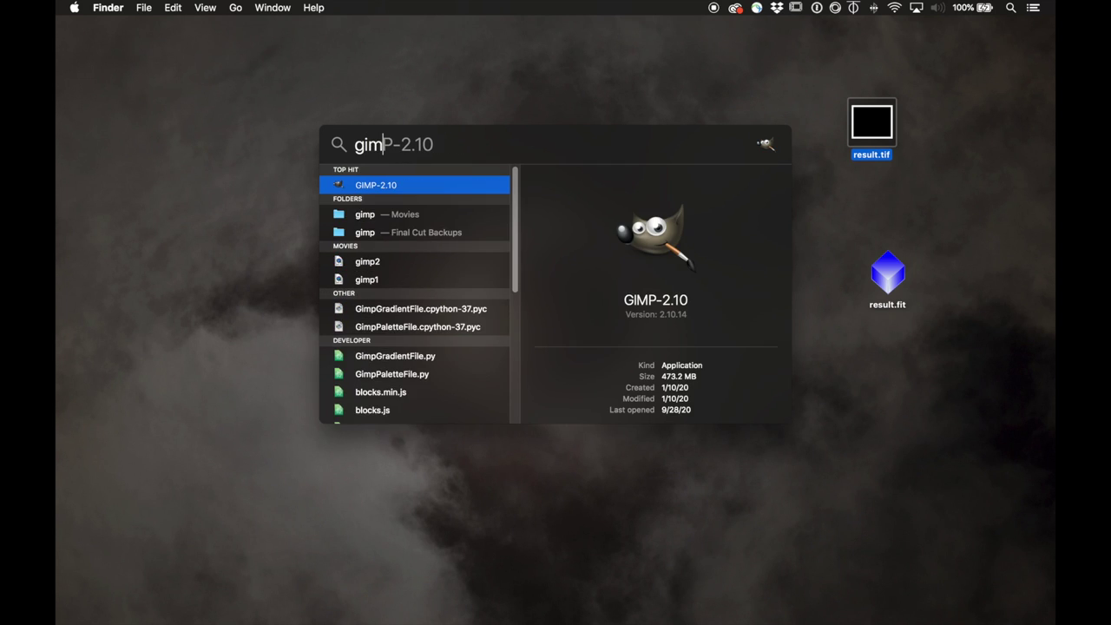
{"action": "key", "text": "Escape"}
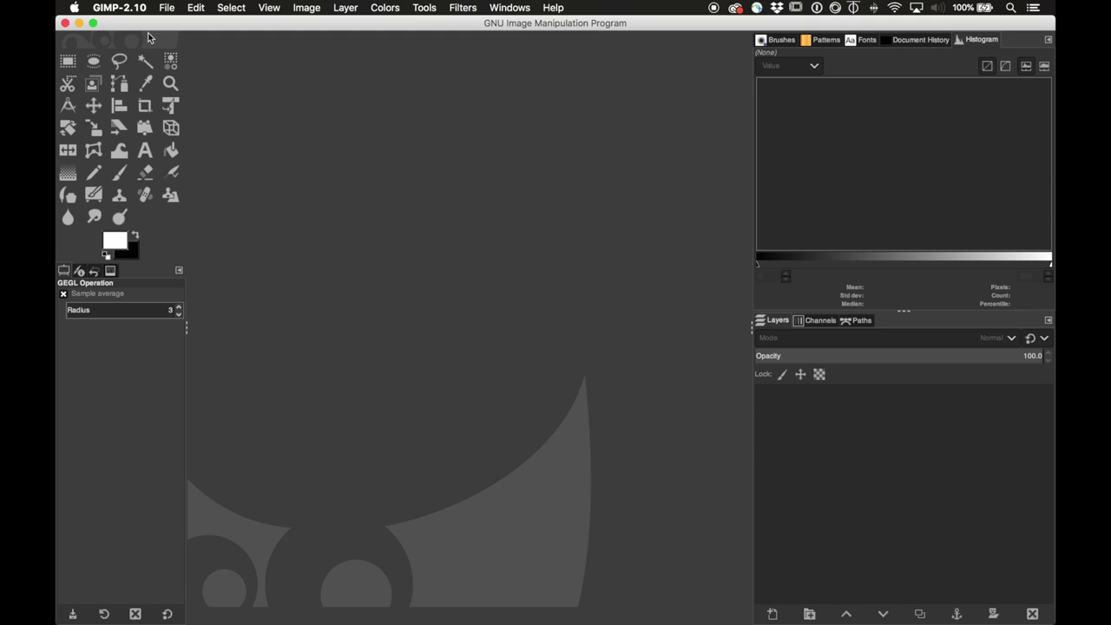
- Open result.tif in GIMP, rotating it according to its Exif orientation, and dismiss the import message
{"action": "left_click", "coordinate": [165, 7]}
{"action": "left_click", "coordinate": [177, 55]}
{"action": "left_click", "coordinate": [340, 124]}
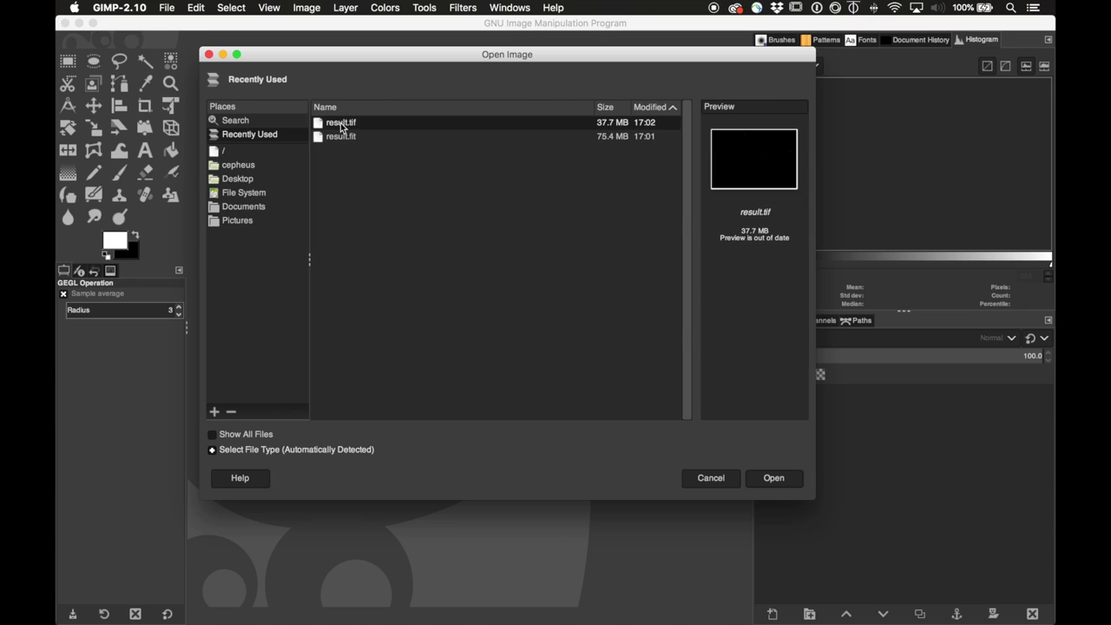
{"action": "left_click", "coordinate": [773, 478]}
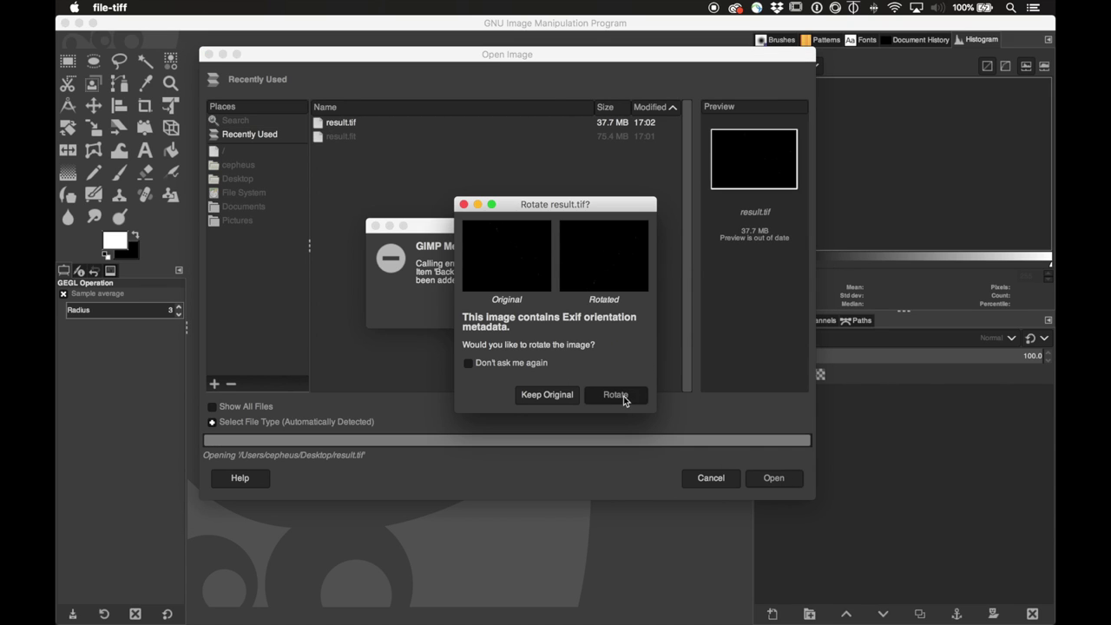
{"action": "left_click", "coordinate": [623, 396]}
{"action": "left_click", "coordinate": [607, 310]}
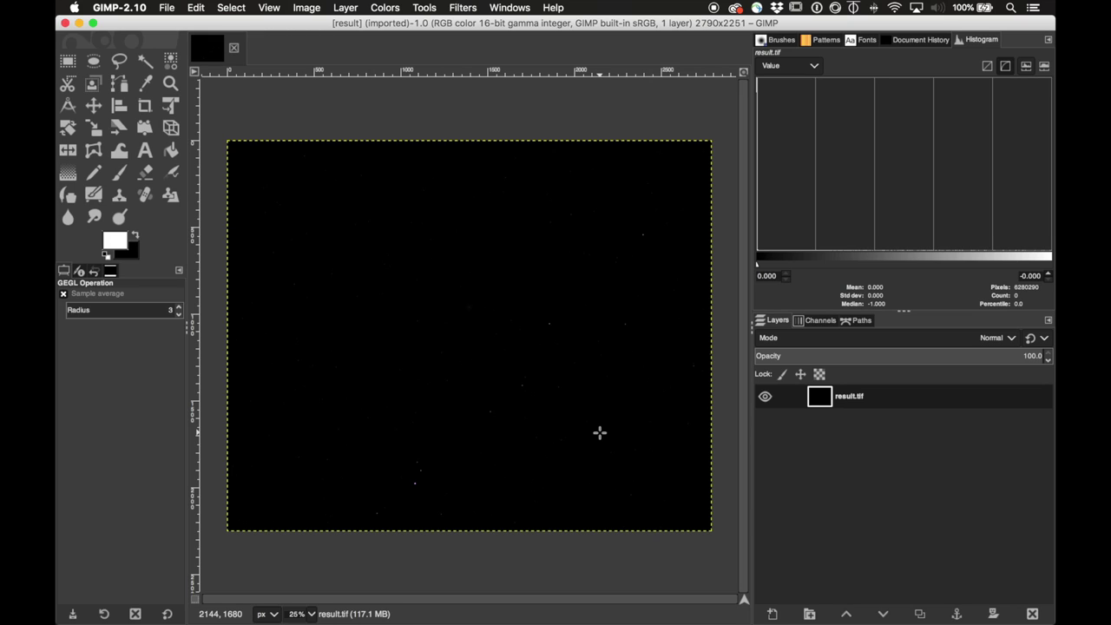
- Duplicate the result.tif layer and rename the copy "first stretch"
{"action": "right_click", "coordinate": [873, 403]}
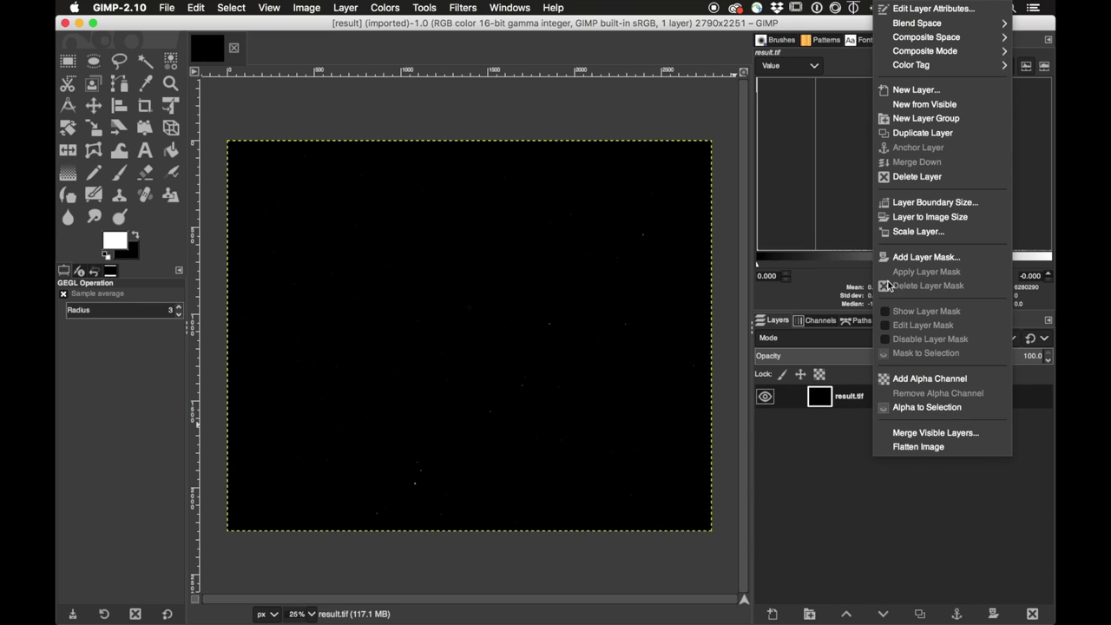
{"action": "left_click", "coordinate": [928, 133]}
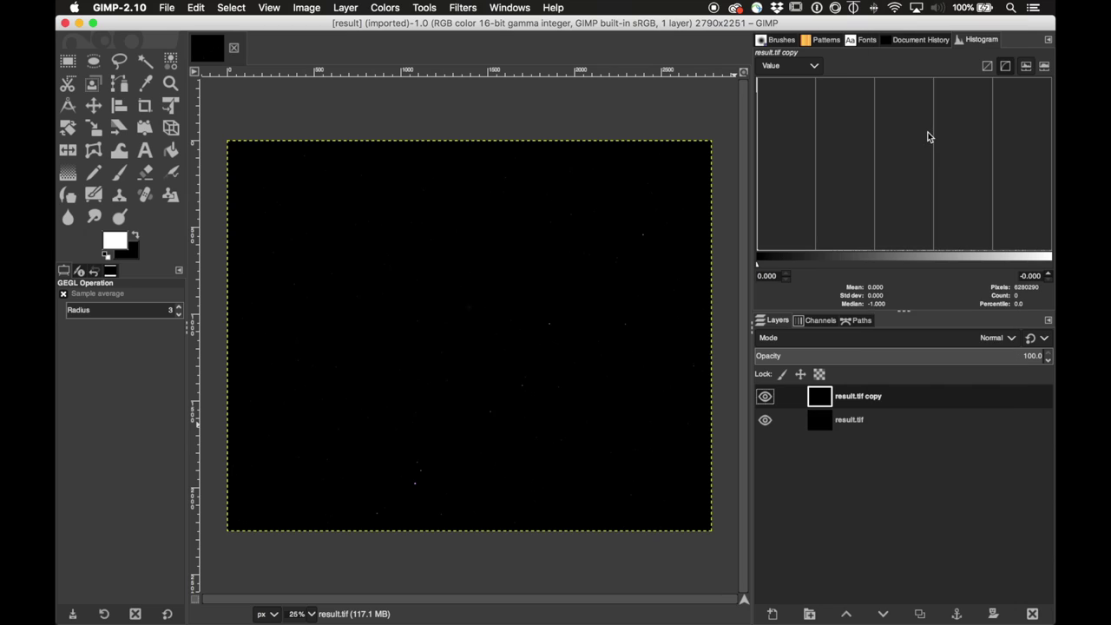
{"action": "double_click", "coordinate": [864, 397]}
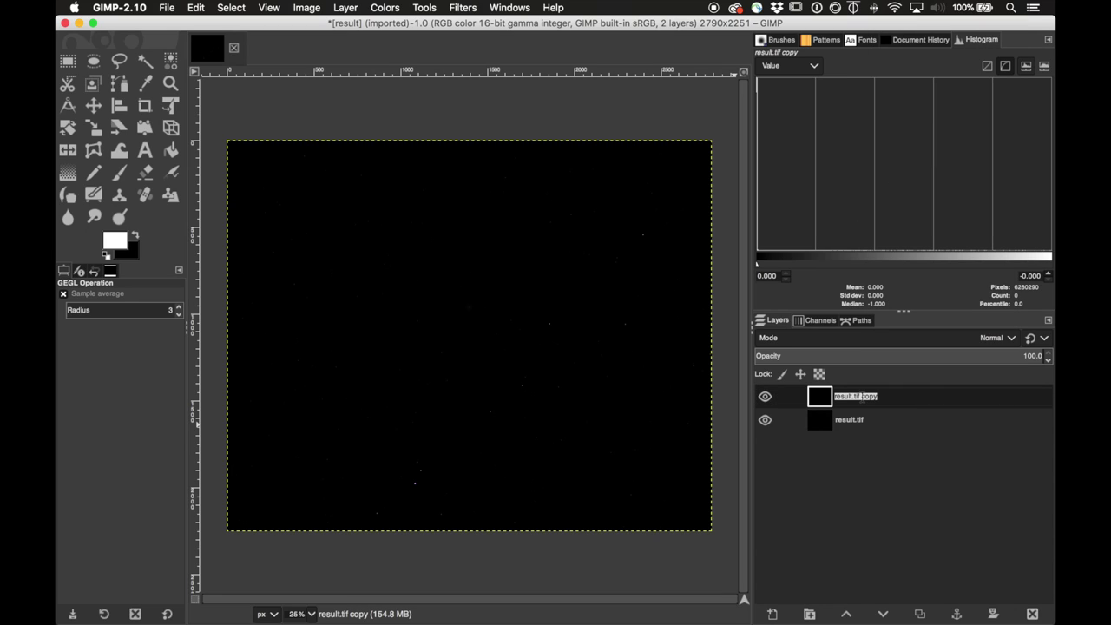
{"action": "type", "text": "first stretch"}
{"action": "key", "text": "Return"}
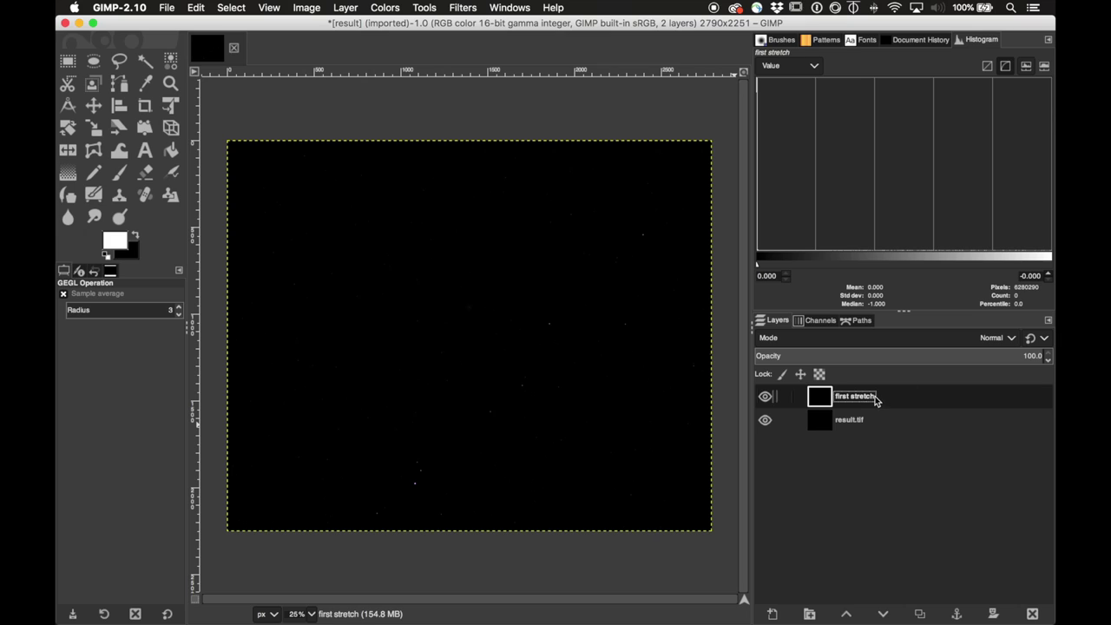
- Apply a Levels adjustment to the first stretch layer with the Value channel's midtone gamma at 4.94
{"action": "left_click", "coordinate": [382, 8]}
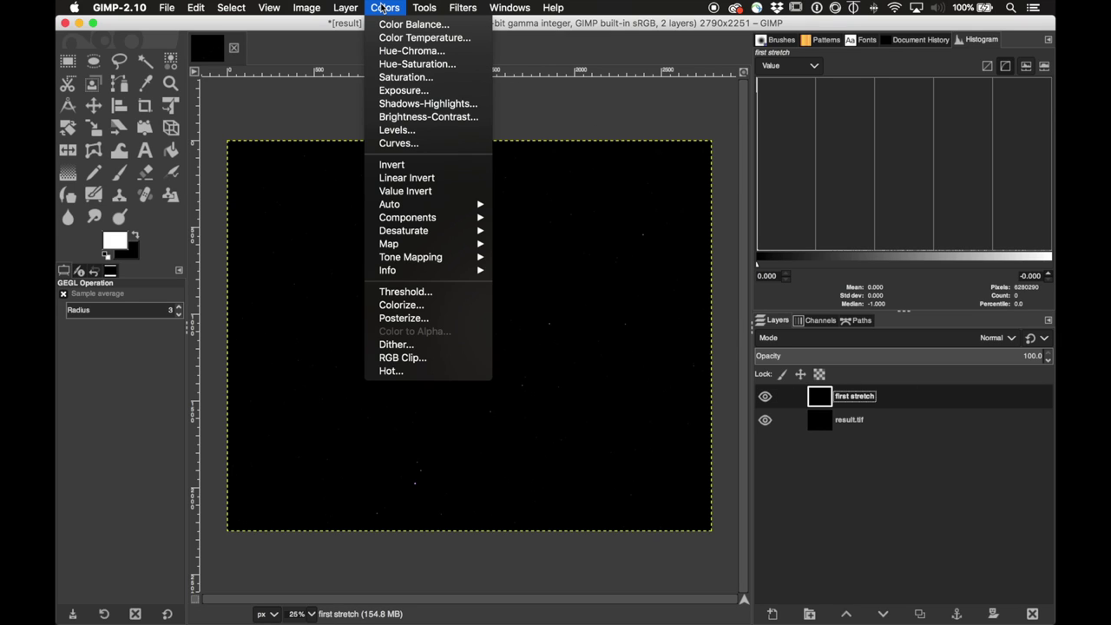
{"action": "left_click", "coordinate": [417, 137]}
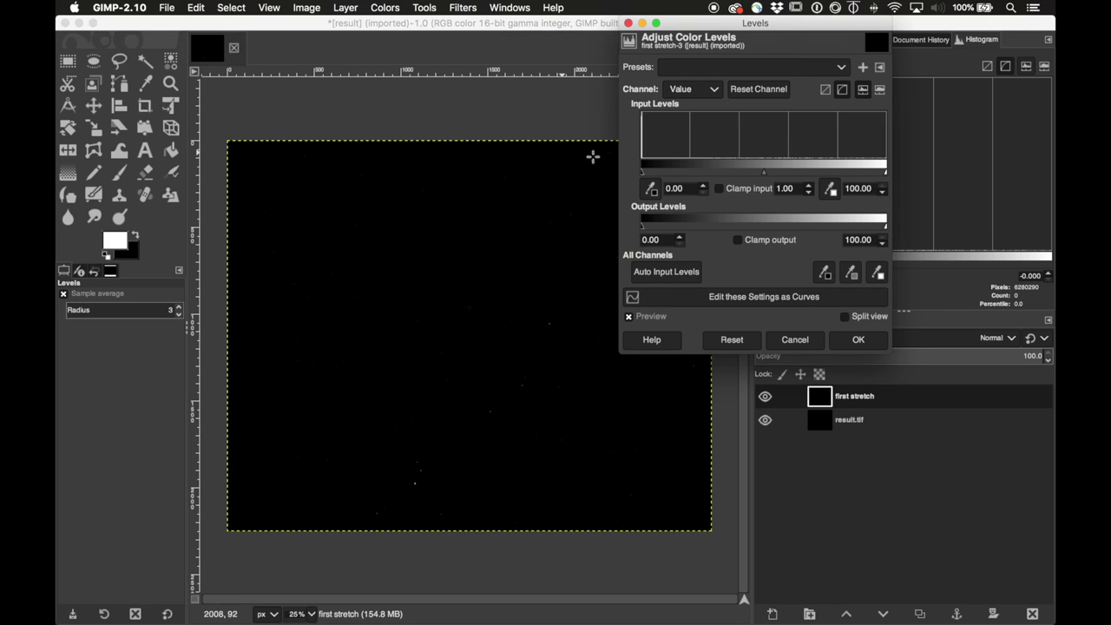
{"action": "left_click_drag", "start_coordinate": [776, 27], "coordinate": [805, 182]}
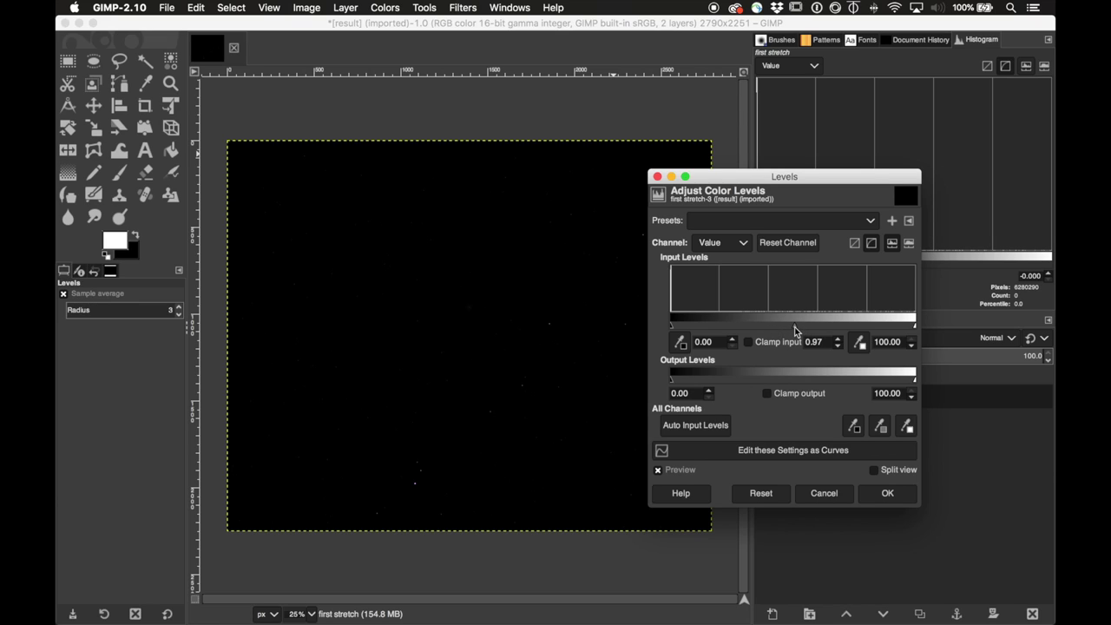
{"action": "left_click_drag", "start_coordinate": [795, 330], "coordinate": [707, 334]}
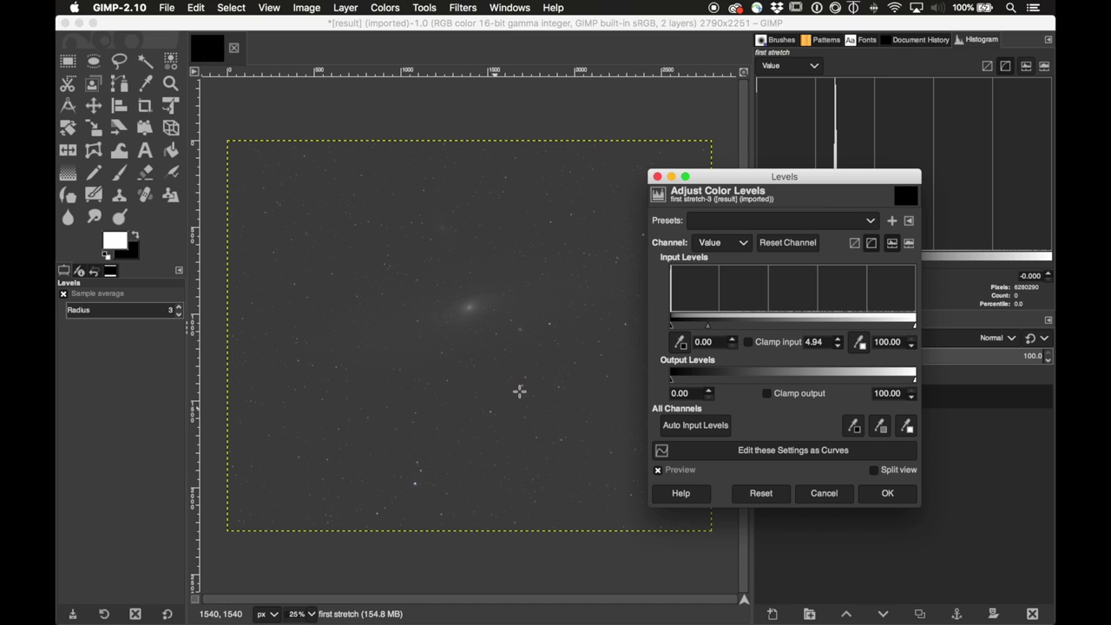
{"action": "left_click", "coordinate": [882, 494]}
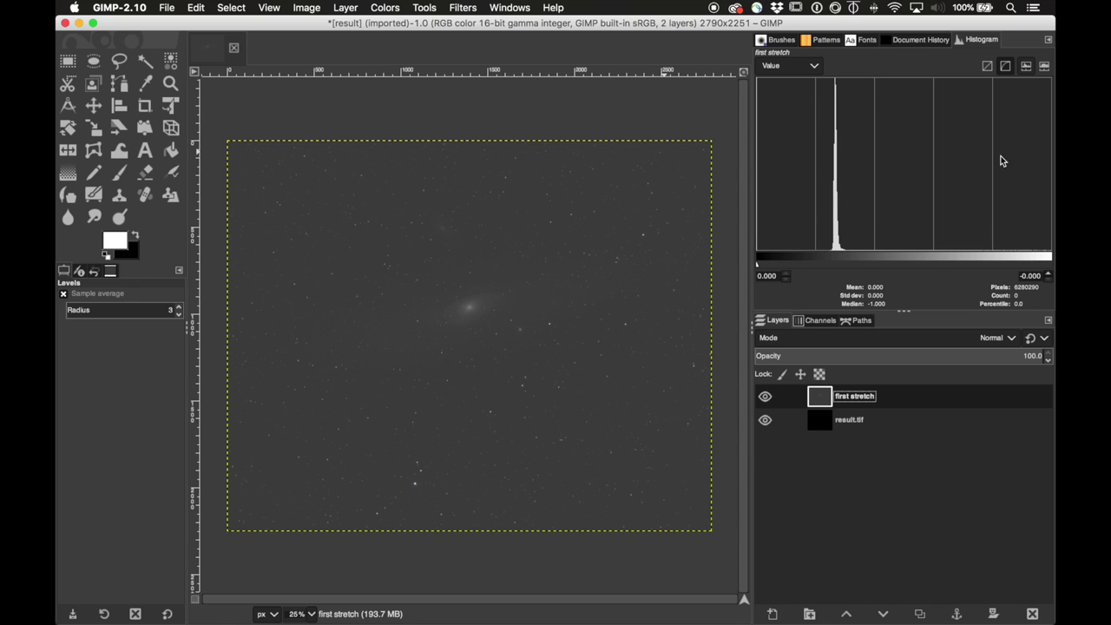
- Set the histogram to show the RGB channels instead of Value
{"action": "left_click", "coordinate": [500, 6]}
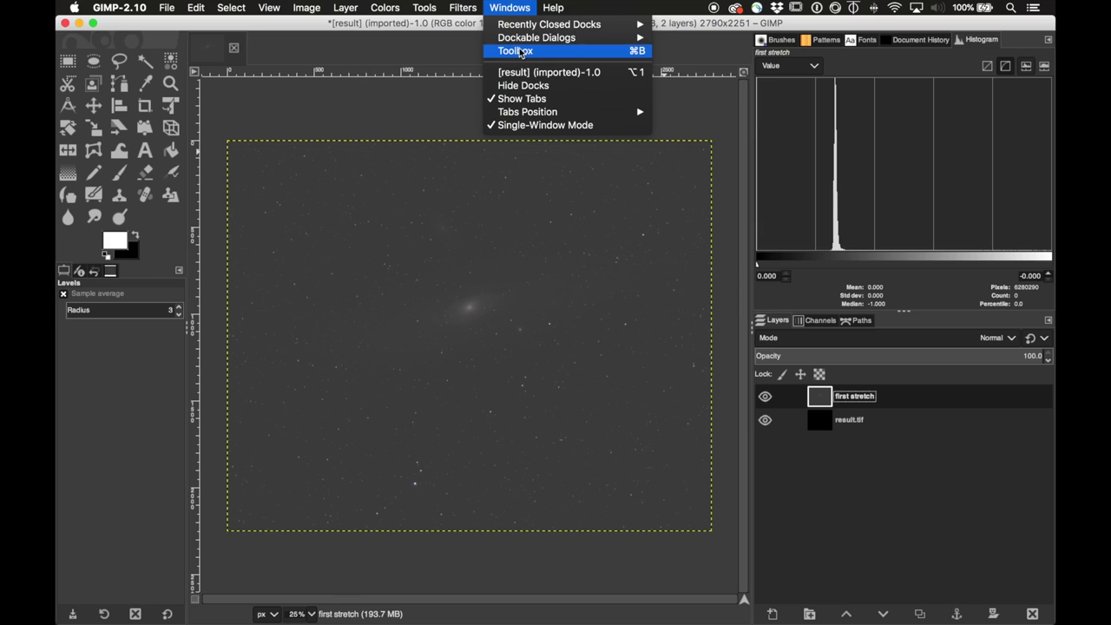
{"action": "mouse_move", "coordinate": [521, 43]}
{"action": "key", "text": "Escape"}
{"action": "key", "text": "Escape"}
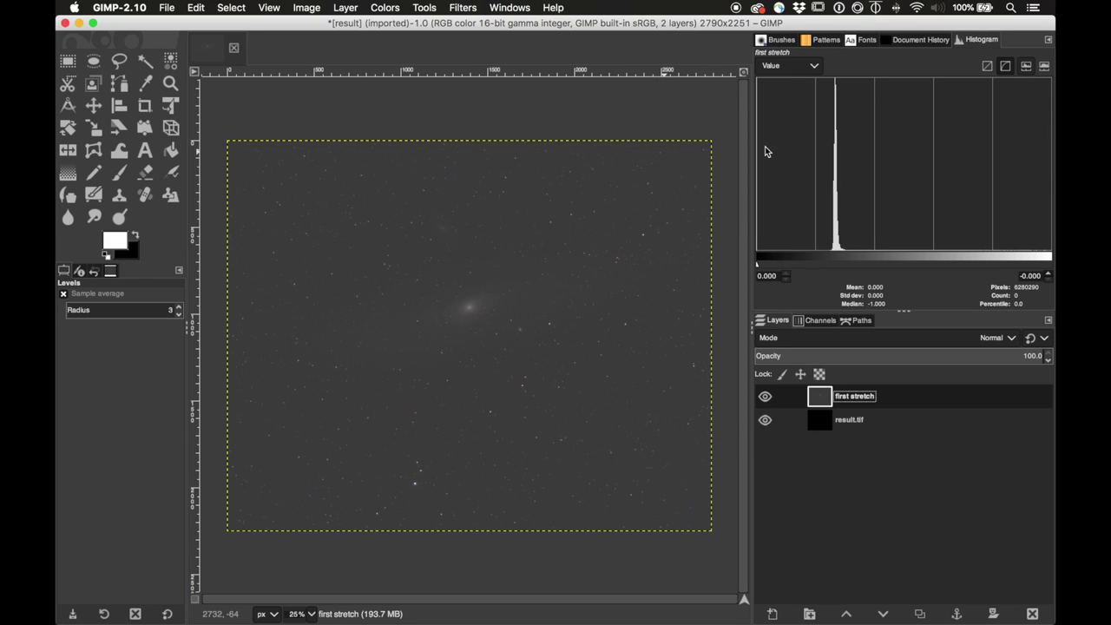
{"action": "left_click", "coordinate": [814, 66]}
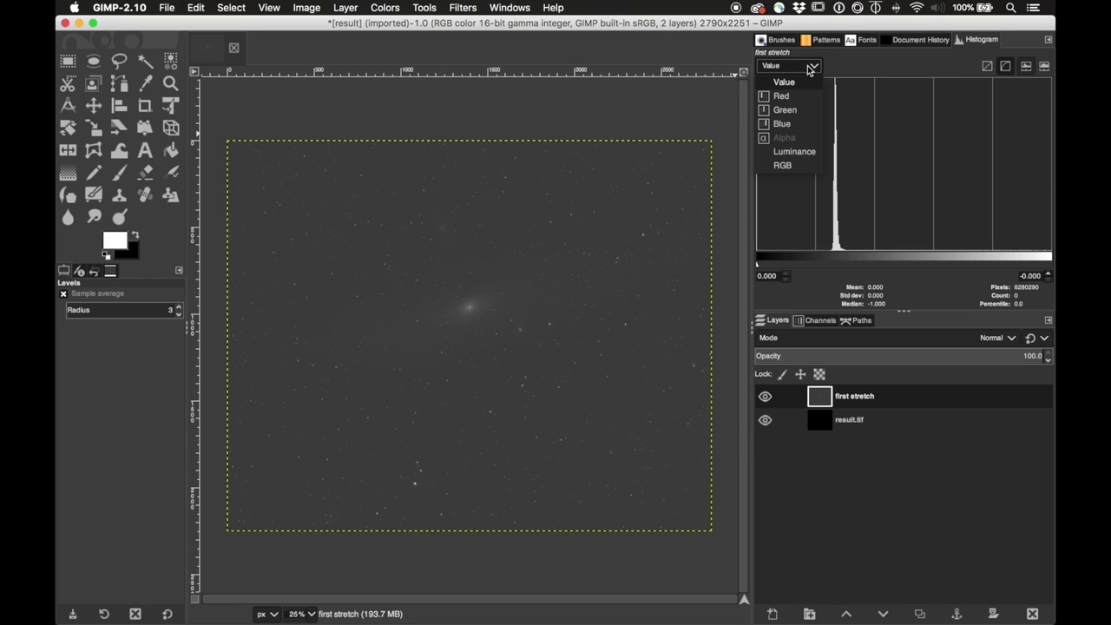
{"action": "left_click", "coordinate": [783, 165]}
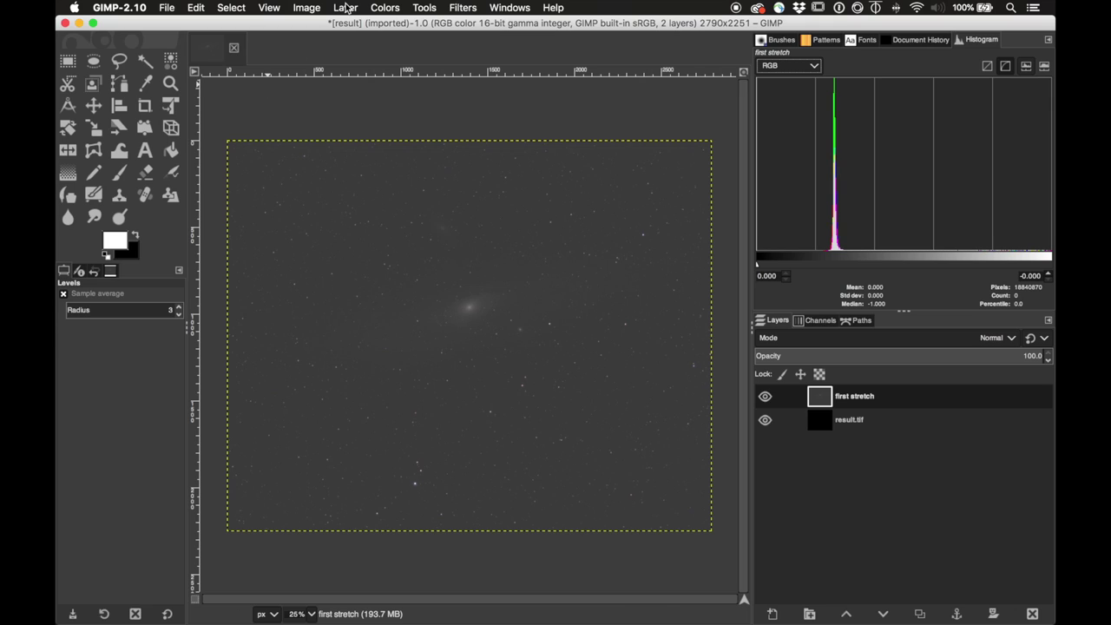
- Apply another Levels adjustment to the first stretch layer with the black input level at 21.81 and midtone gamma at 2.05
{"action": "left_click", "coordinate": [386, 7]}
{"action": "mouse_move", "coordinate": [424, 7]}
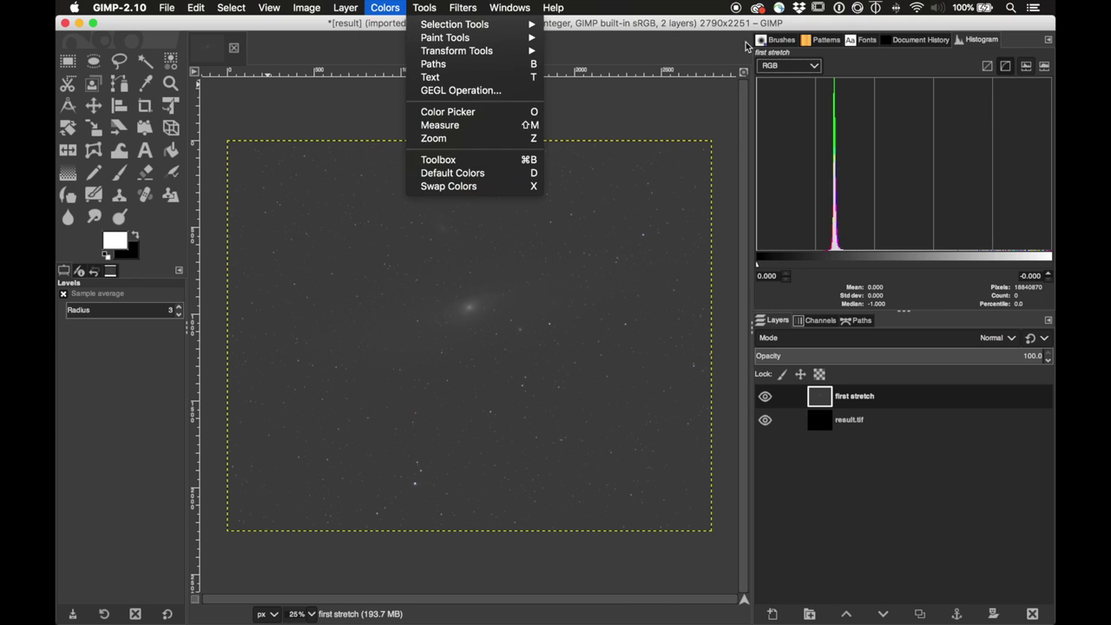
{"action": "mouse_move", "coordinate": [385, 7]}
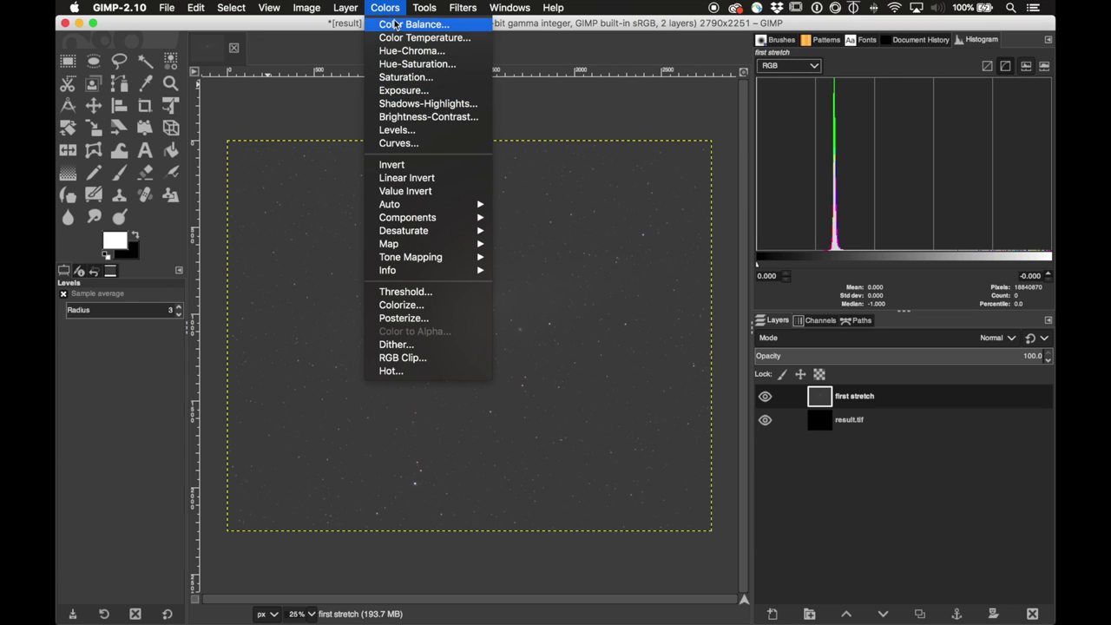
{"action": "left_click", "coordinate": [424, 130]}
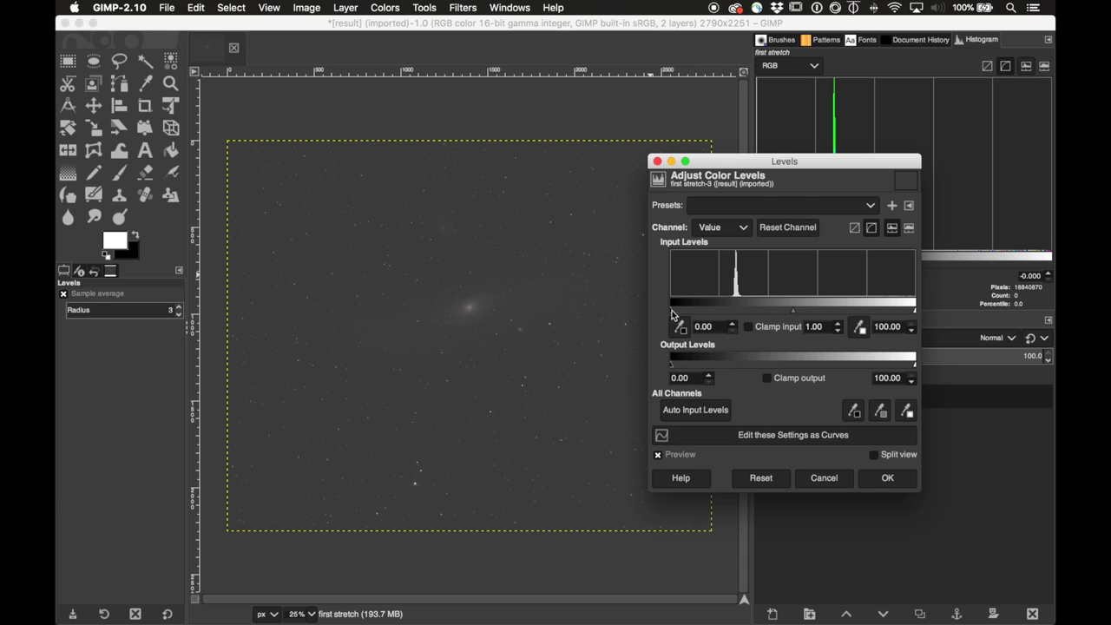
{"action": "left_click_drag", "start_coordinate": [672, 315], "coordinate": [723, 315]}
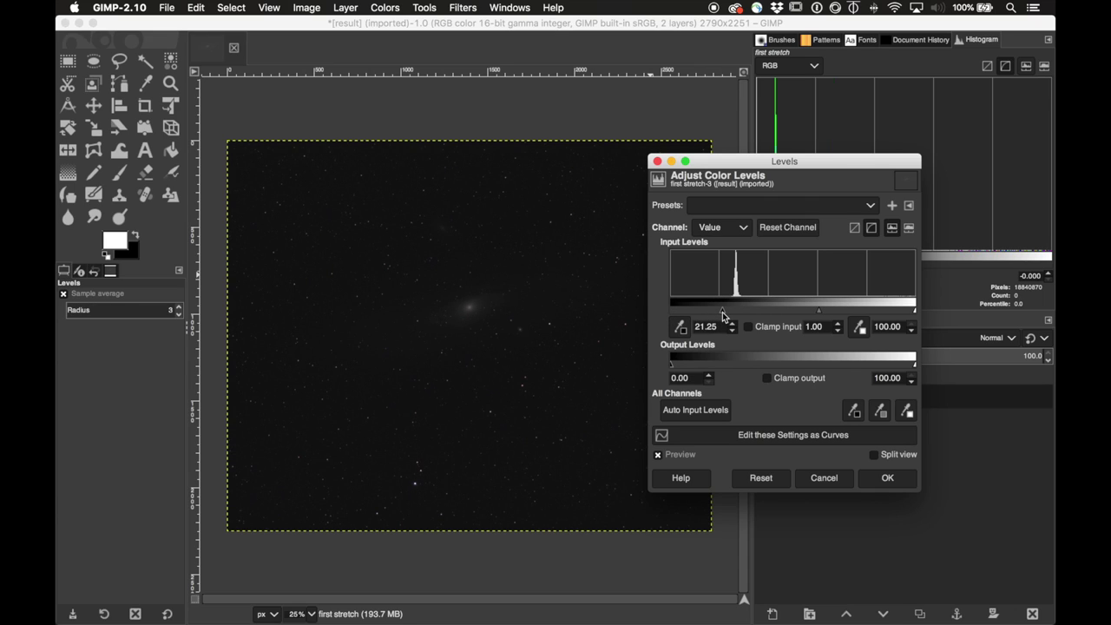
{"action": "left_click_drag", "start_coordinate": [723, 315], "coordinate": [726, 316]}
{"action": "left_click_drag", "start_coordinate": [822, 315], "coordinate": [792, 316]}
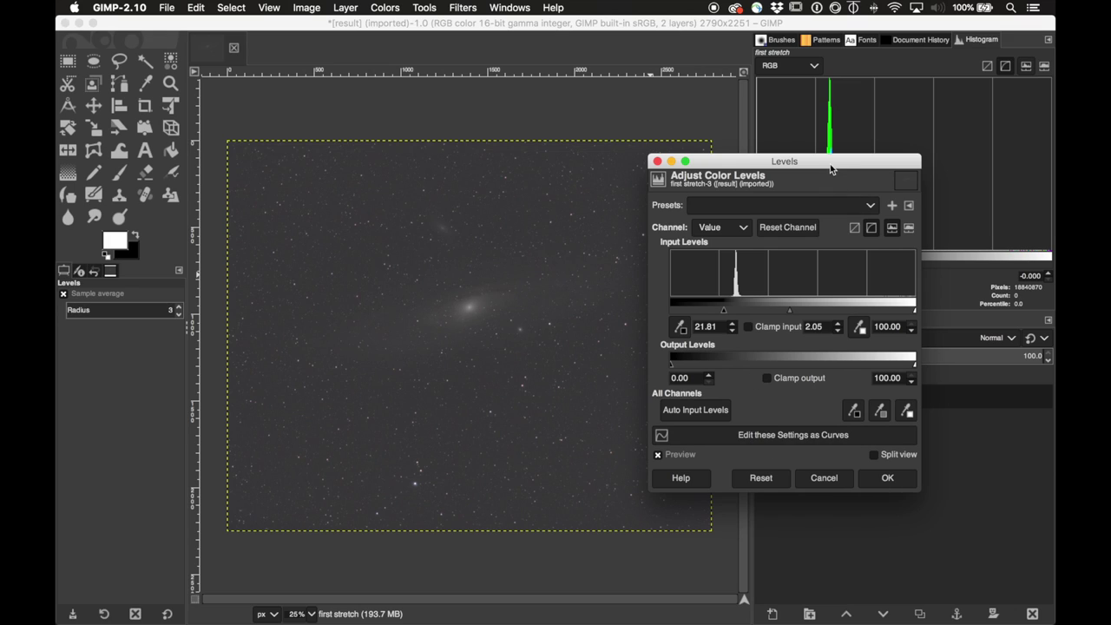
{"action": "left_click_drag", "start_coordinate": [830, 168], "coordinate": [838, 316]}
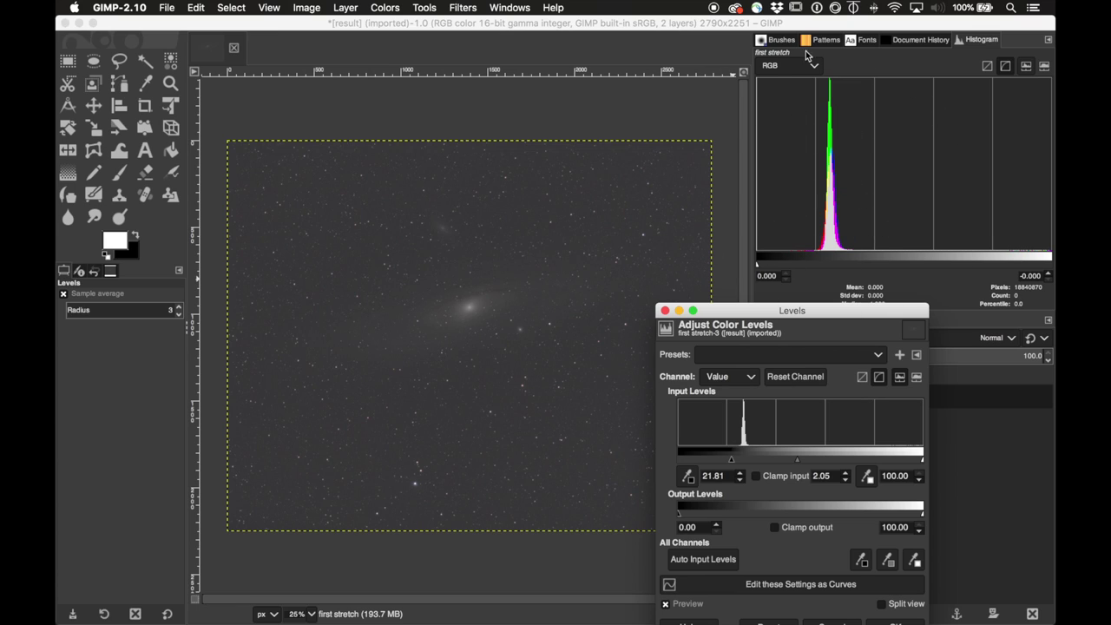
{"action": "left_click_drag", "start_coordinate": [807, 310], "coordinate": [778, 163]}
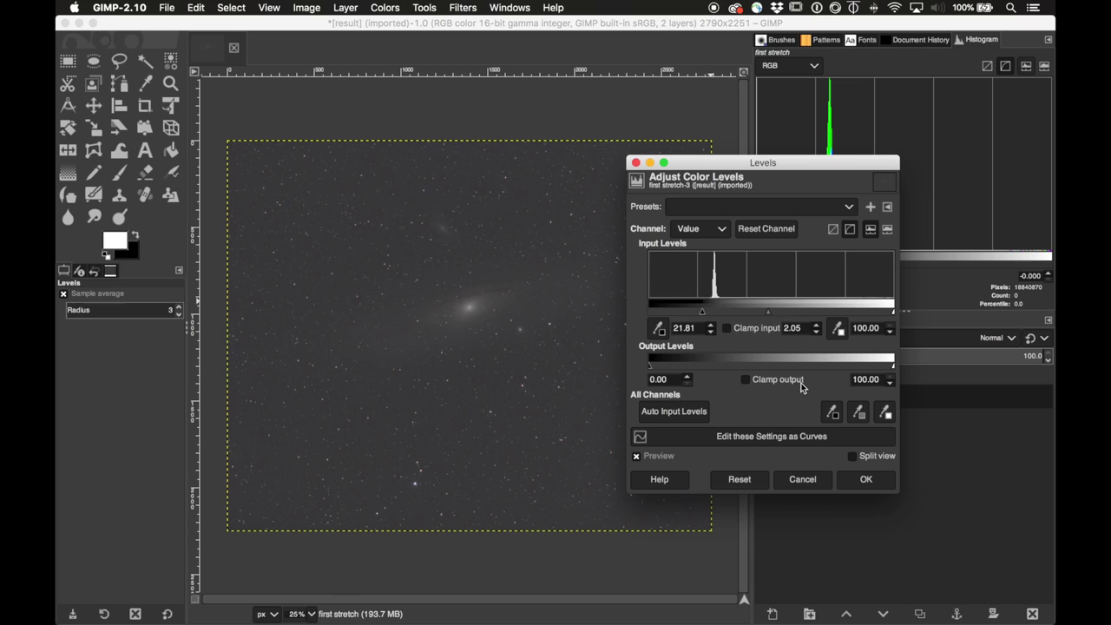
{"action": "left_click", "coordinate": [861, 473]}
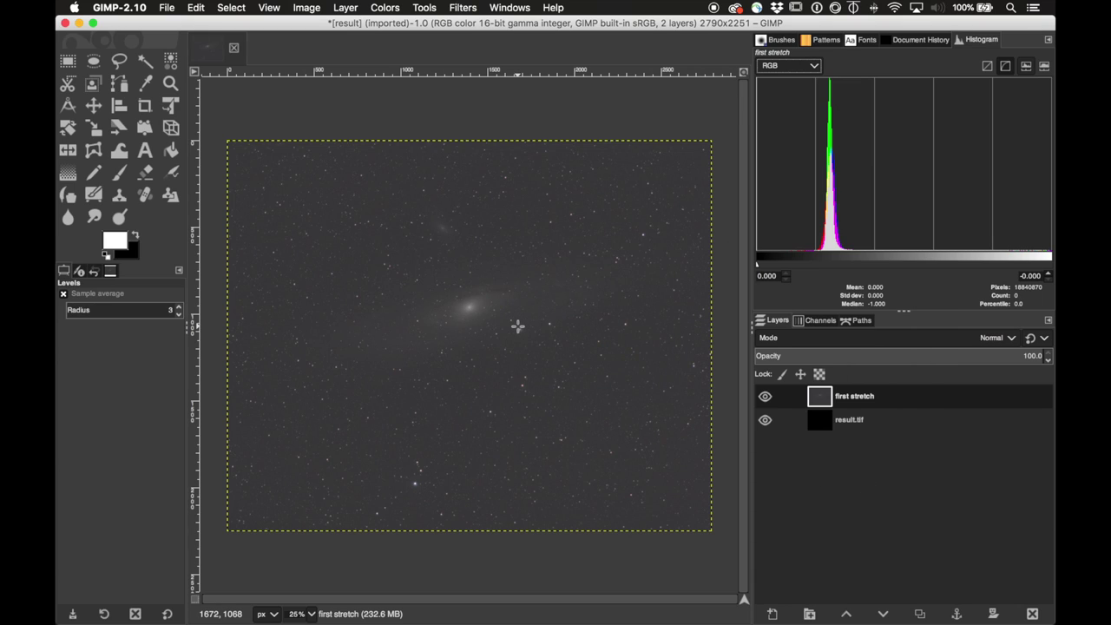
- Stretch the first stretch layer again using Levels with a black input level of 17.56 and midtone gamma of 2.33
{"action": "left_click", "coordinate": [382, 8]}
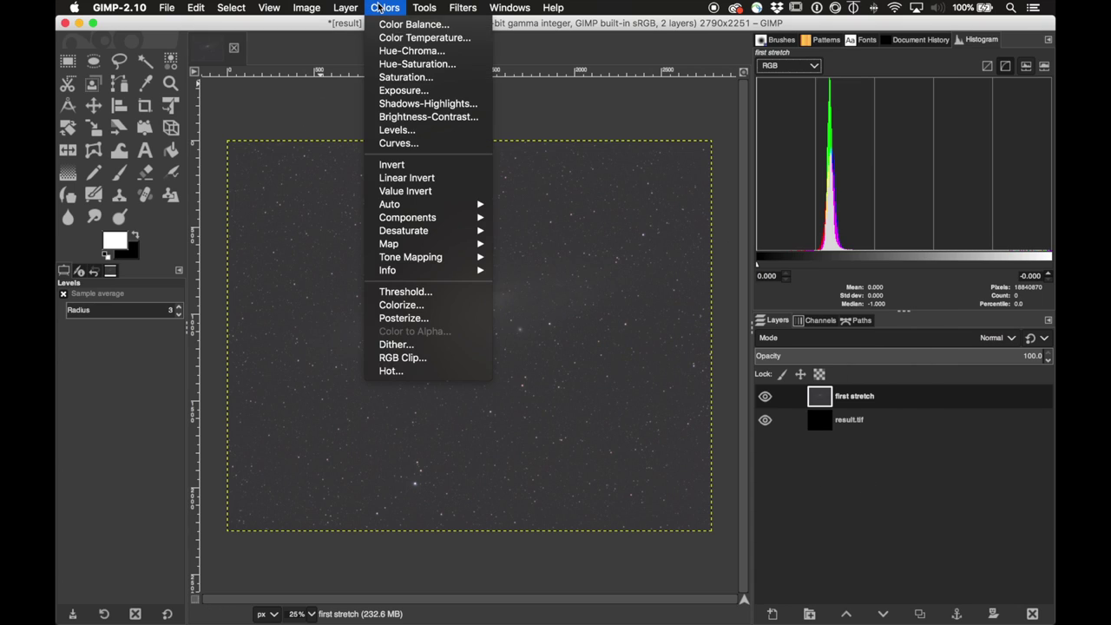
{"action": "left_click", "coordinate": [455, 131]}
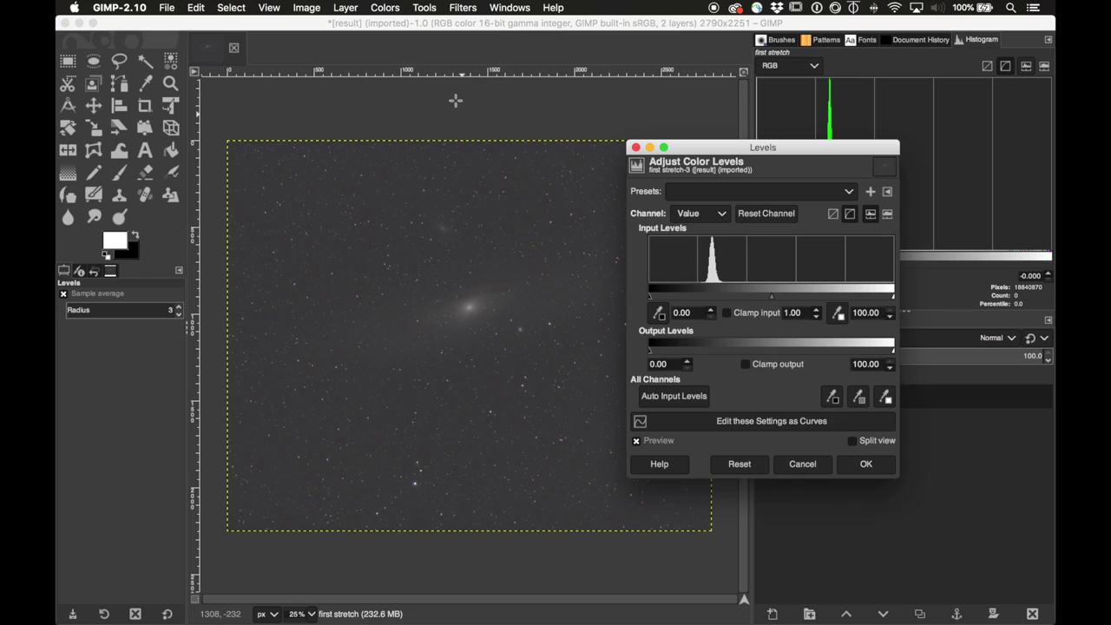
{"action": "left_click_drag", "start_coordinate": [650, 298], "coordinate": [698, 305]}
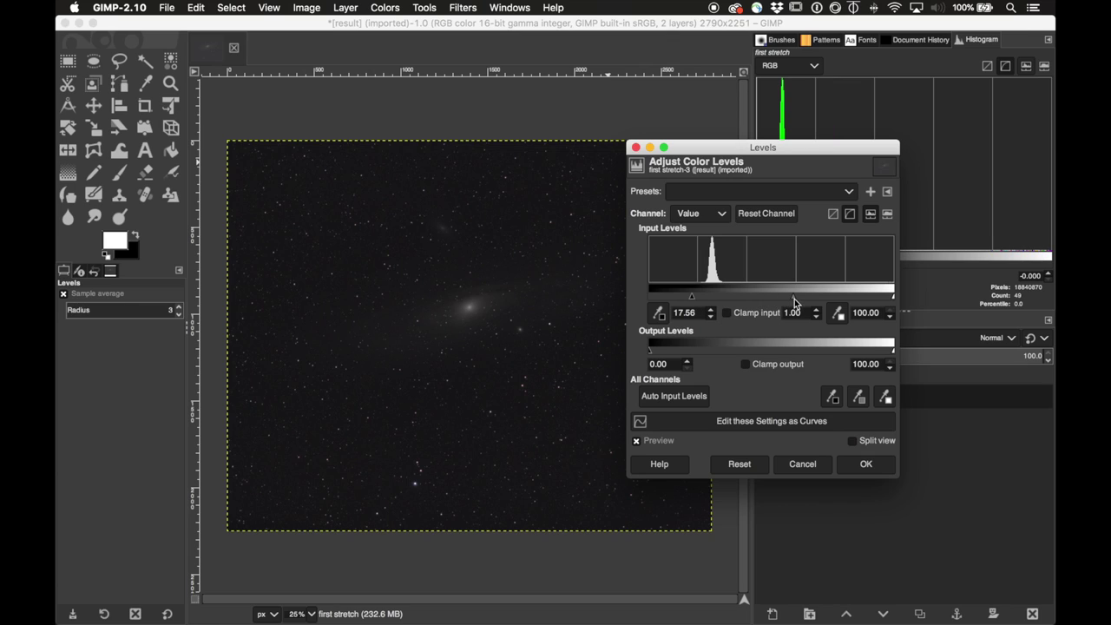
{"action": "left_click_drag", "start_coordinate": [793, 299], "coordinate": [743, 297]}
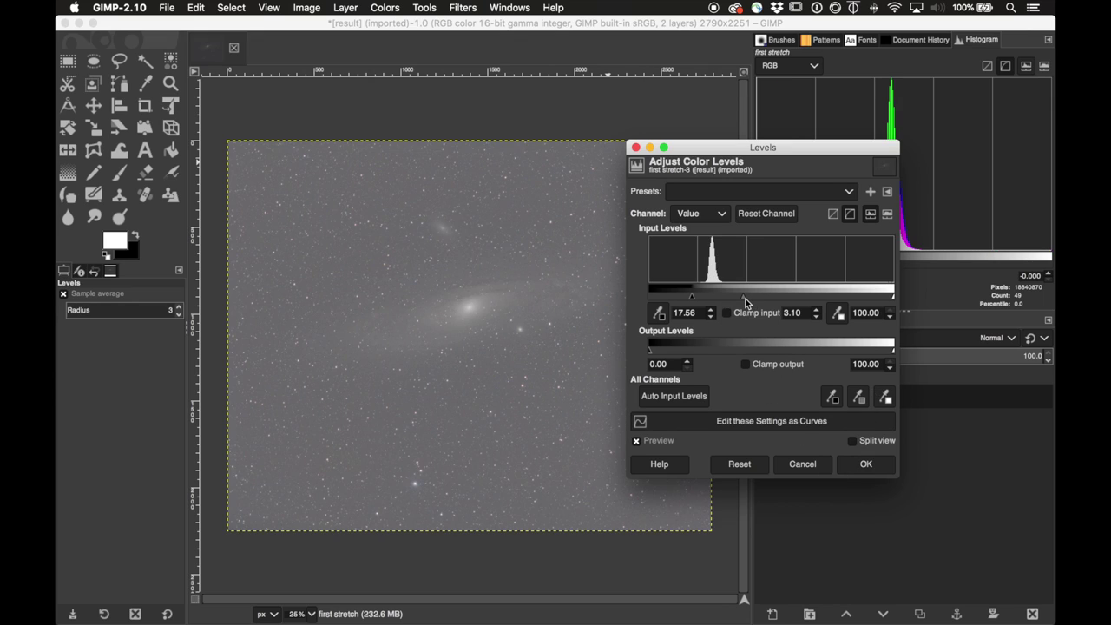
{"action": "left_click_drag", "start_coordinate": [745, 299], "coordinate": [755, 298]}
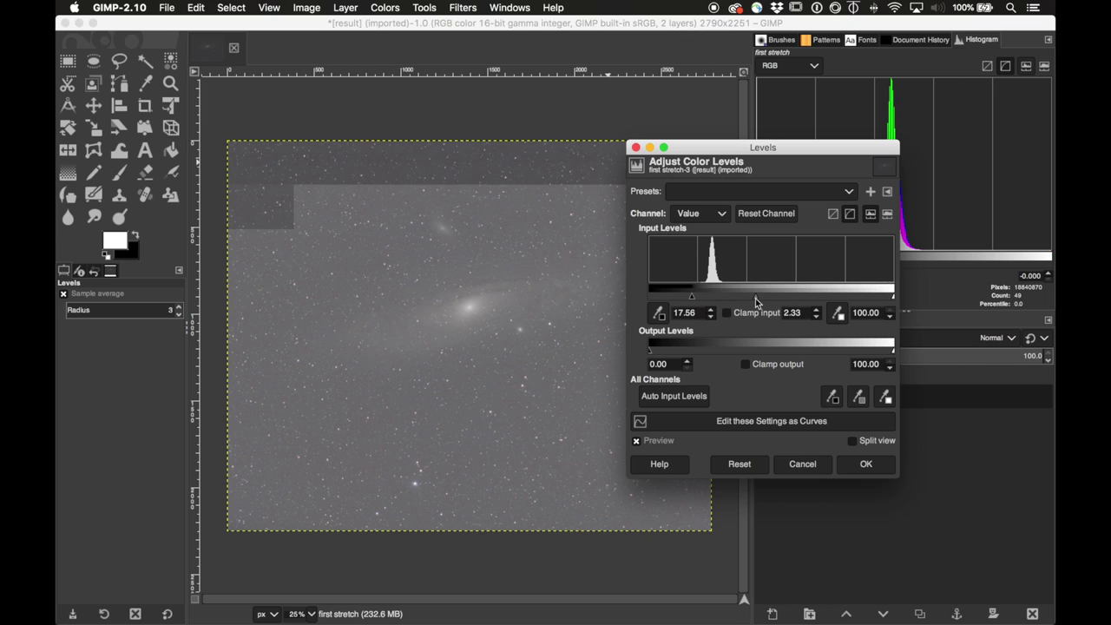
{"action": "left_click", "coordinate": [865, 463]}
- Darken the sky background with Levels by raising the black input level to just before the histogram peak
{"action": "left_click", "coordinate": [385, 7]}
{"action": "left_click", "coordinate": [427, 136]}
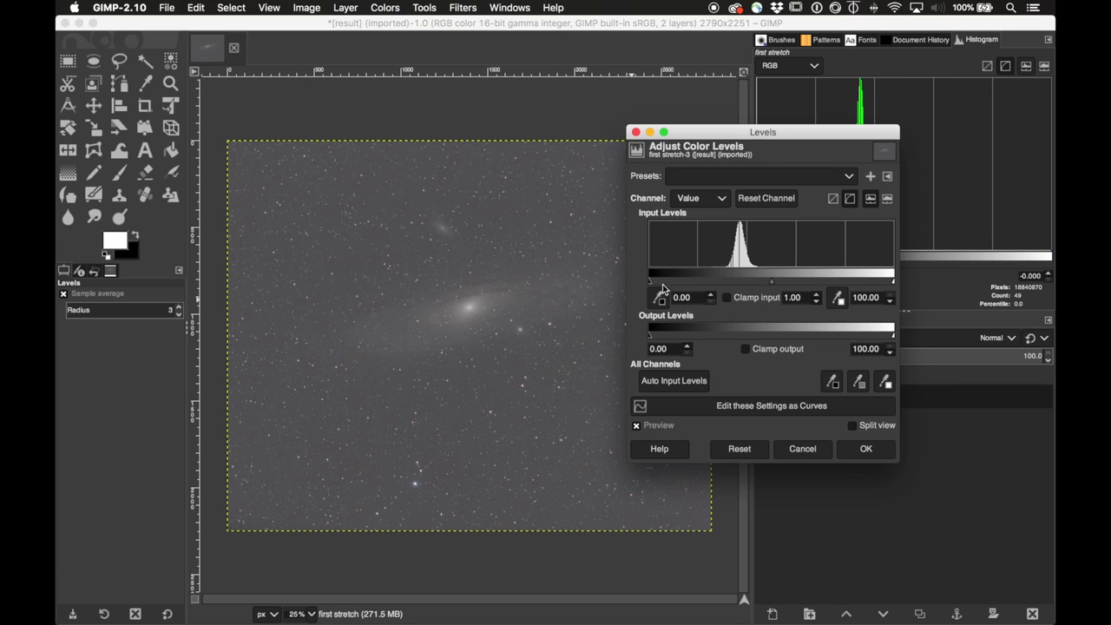
{"action": "left_click_drag", "start_coordinate": [652, 289], "coordinate": [712, 289]}
{"action": "left_click", "coordinate": [863, 449]}
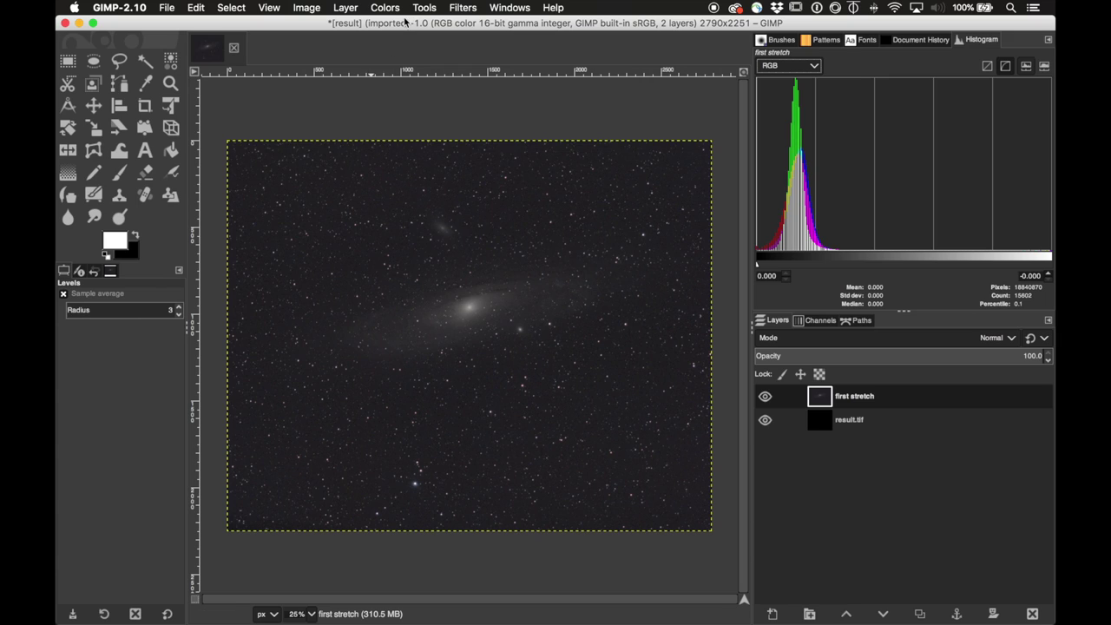
- Boost the first stretch layer's colour by applying Saturation with a scale of 1.409, and inspect the galaxy up close
{"action": "left_click", "coordinate": [461, 8]}
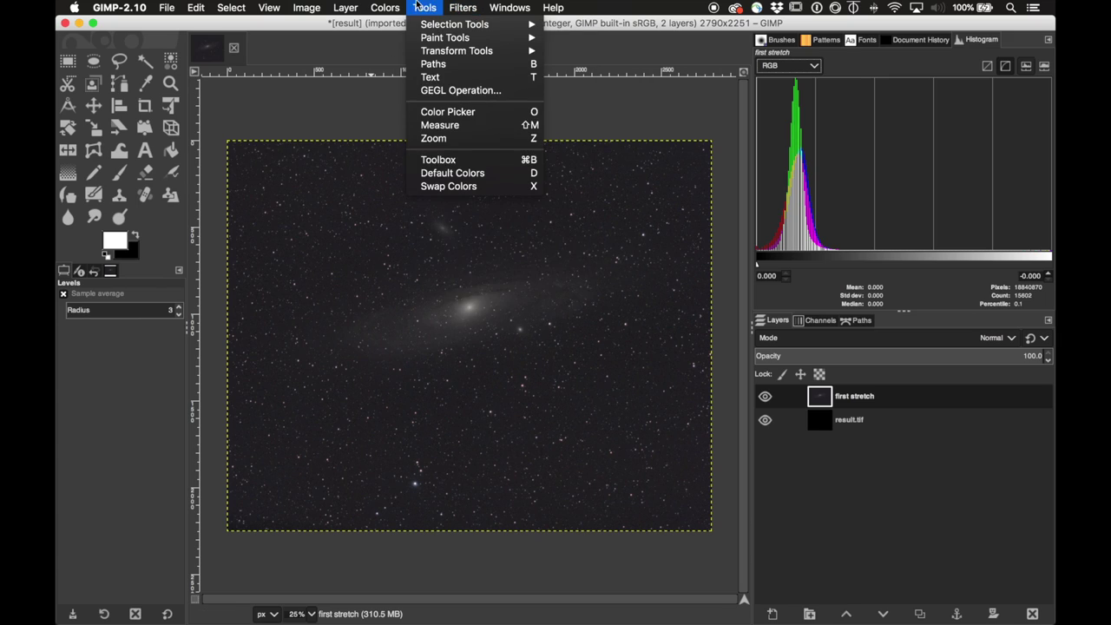
{"action": "mouse_move", "coordinate": [395, 7]}
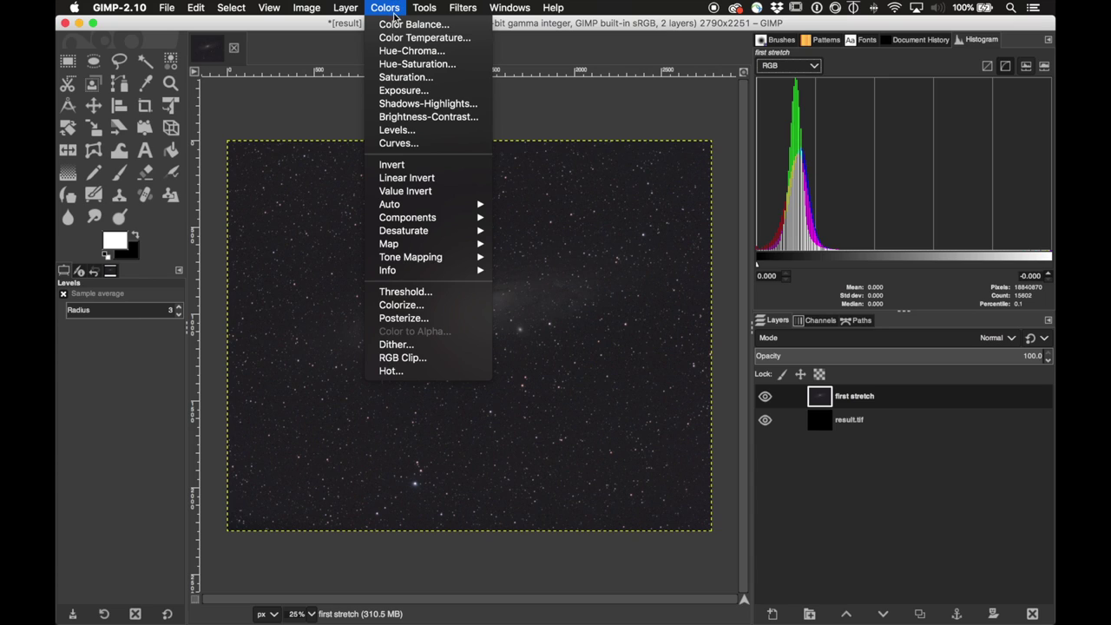
{"action": "left_click", "coordinate": [406, 78]}
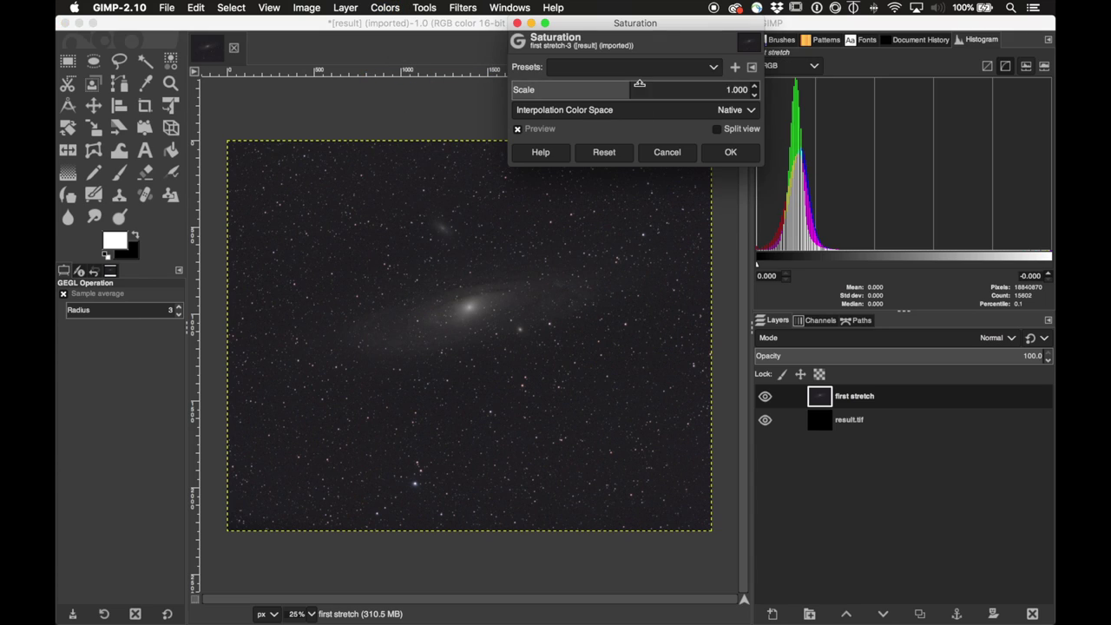
{"action": "scroll", "coordinate": [628, 90], "scroll_direction": "up", "scroll_amount": 10}
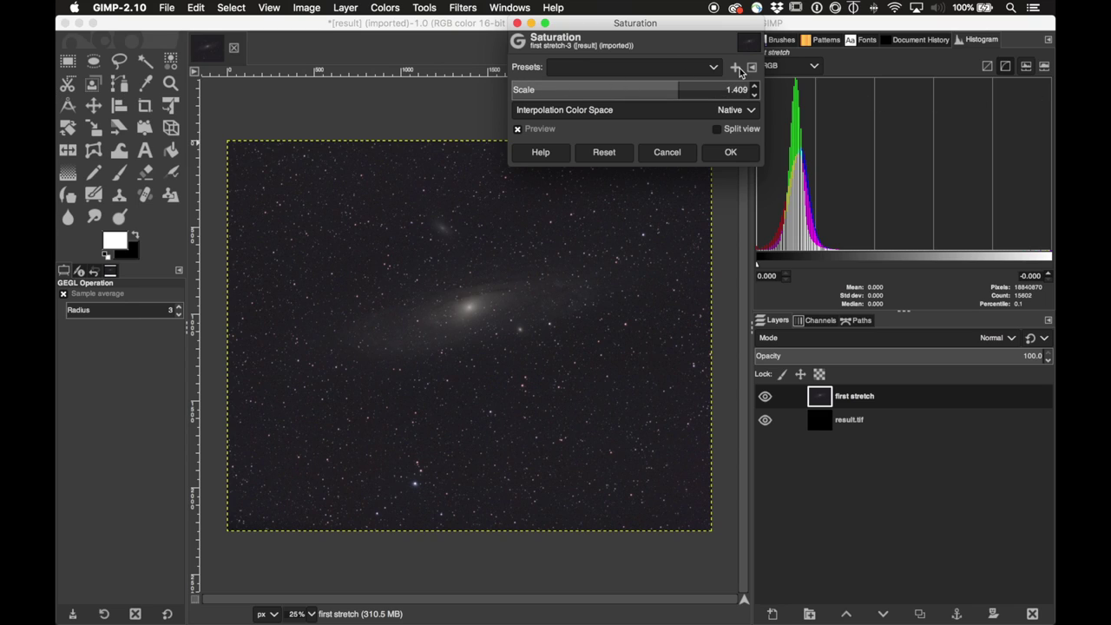
{"action": "left_click", "coordinate": [730, 152]}
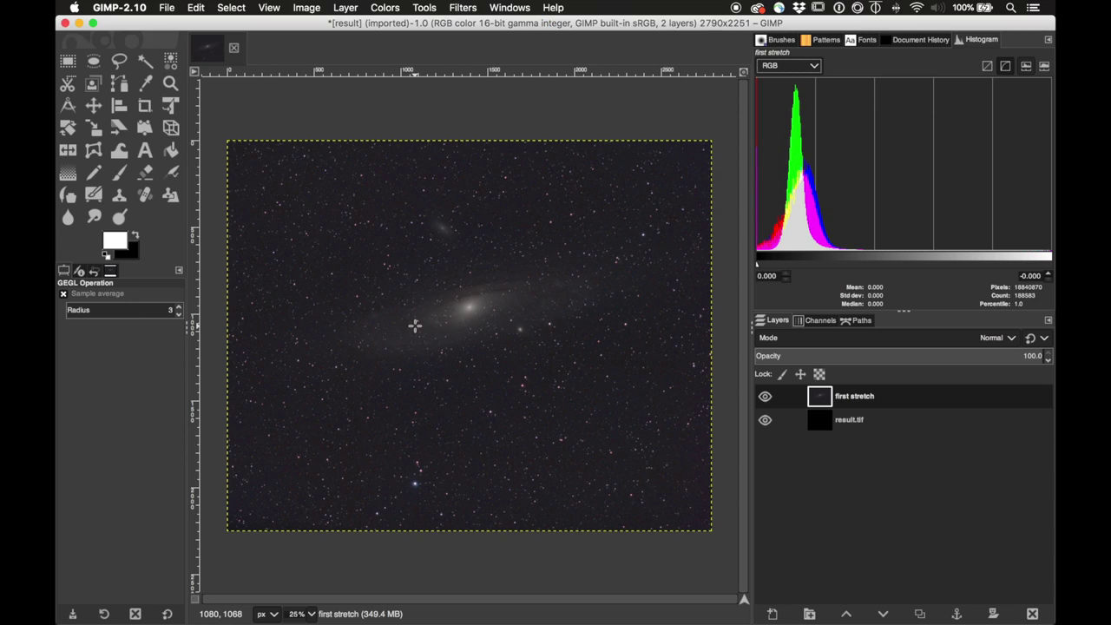
{"action": "scroll", "coordinate": [414, 326], "scroll_direction": "up", "scroll_amount": 3}
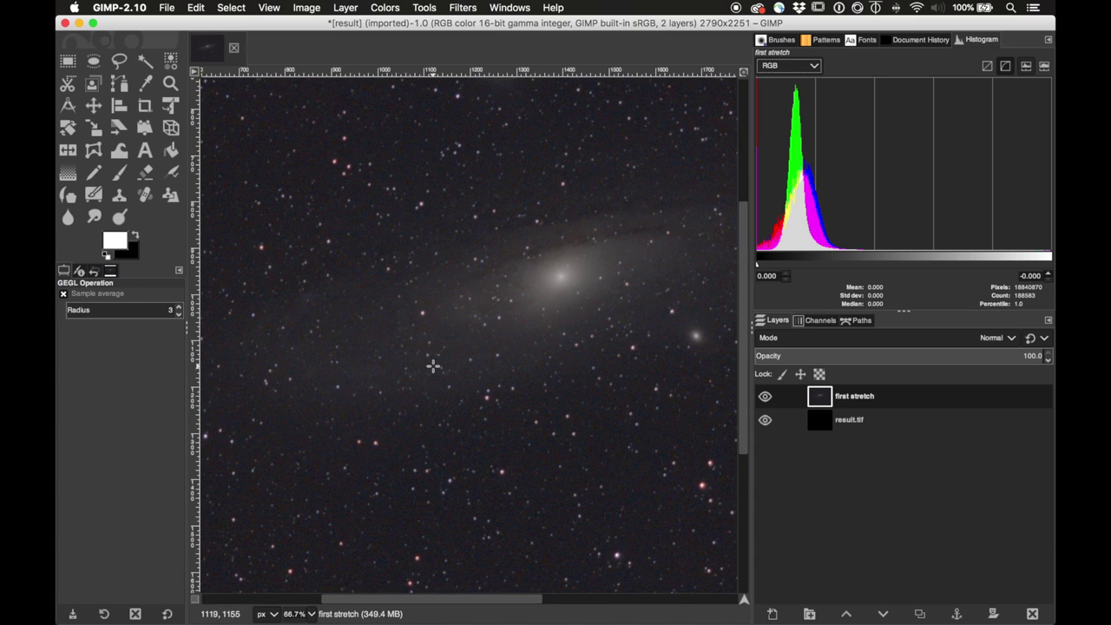
{"action": "scroll", "coordinate": [432, 365], "scroll_direction": "down", "scroll_amount": 3}
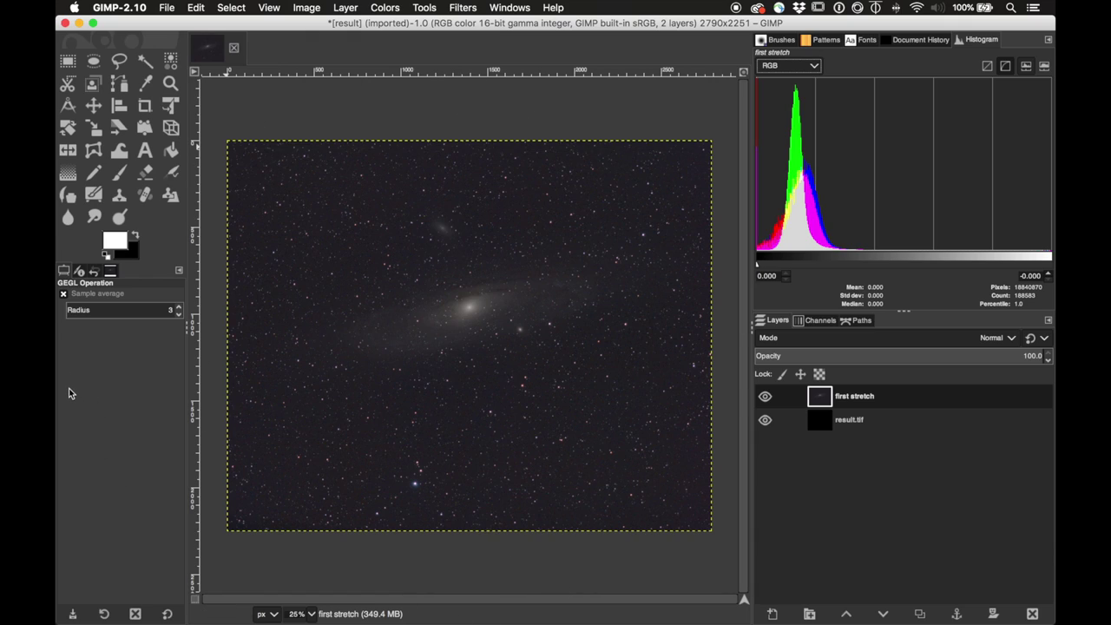
- Flatten the stretched M31 image into a single layer and check its colour channels
{"action": "left_click", "coordinate": [167, 7]}
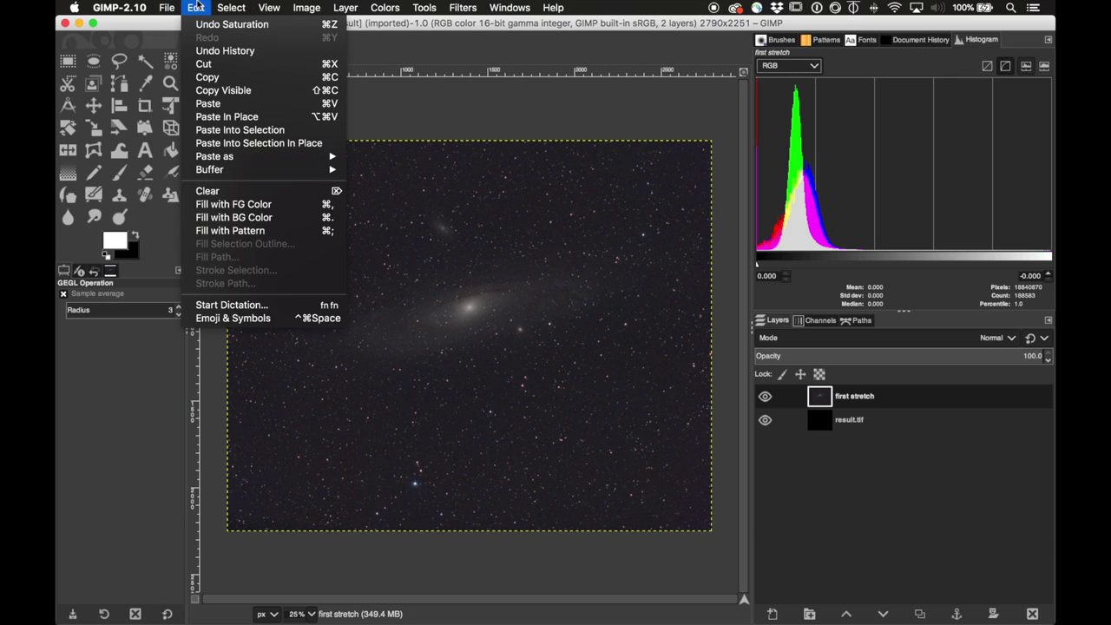
{"action": "left_click", "coordinate": [167, 6]}
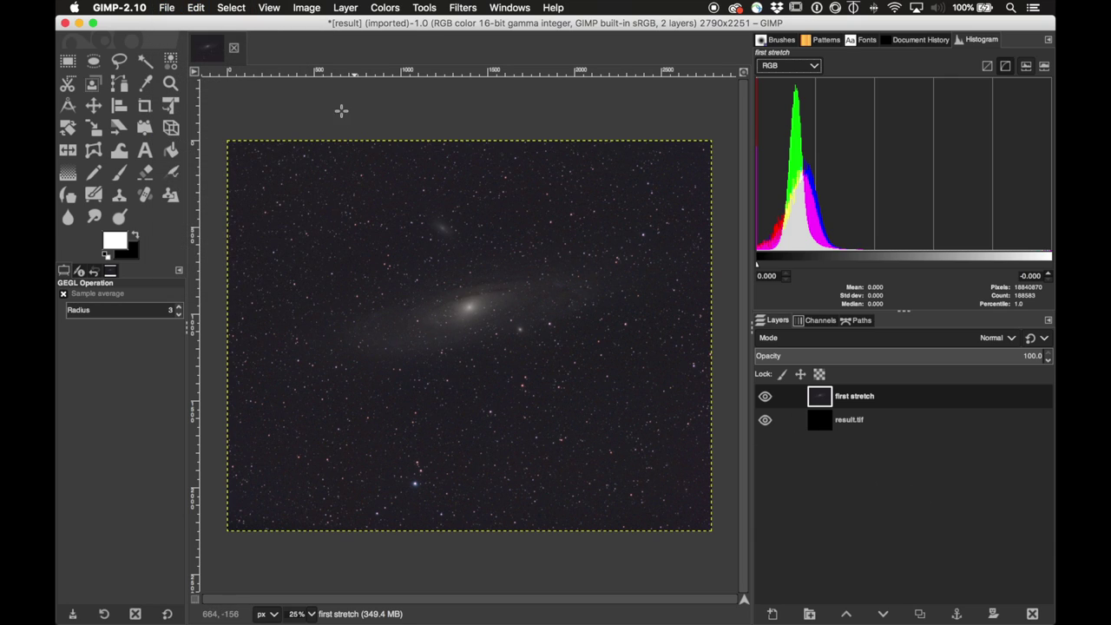
{"action": "left_click", "coordinate": [318, 8]}
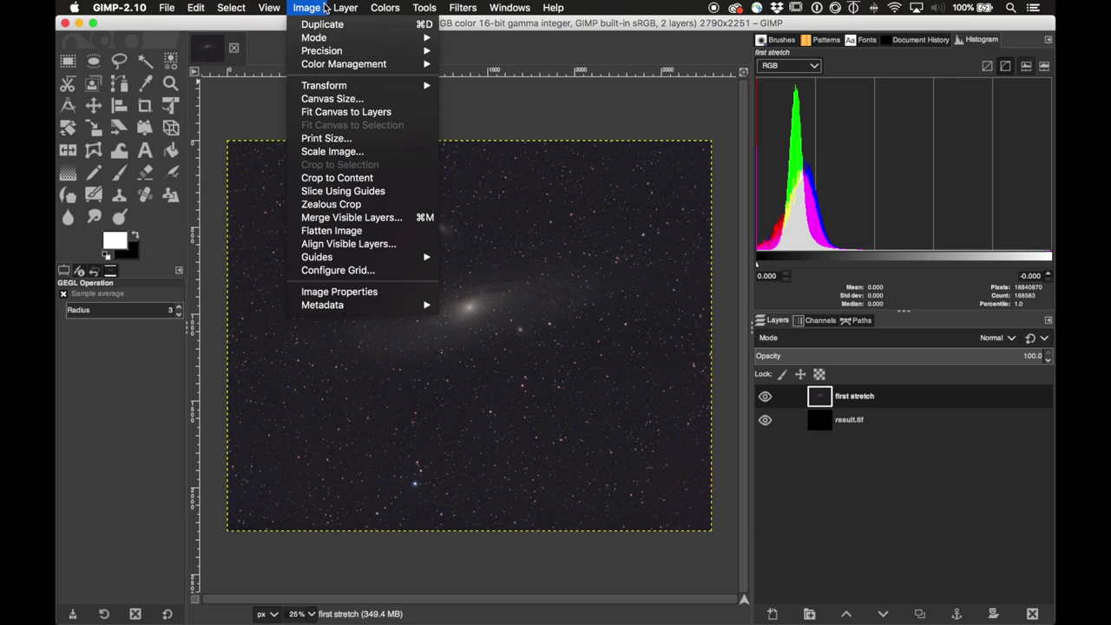
{"action": "left_click", "coordinate": [354, 231]}
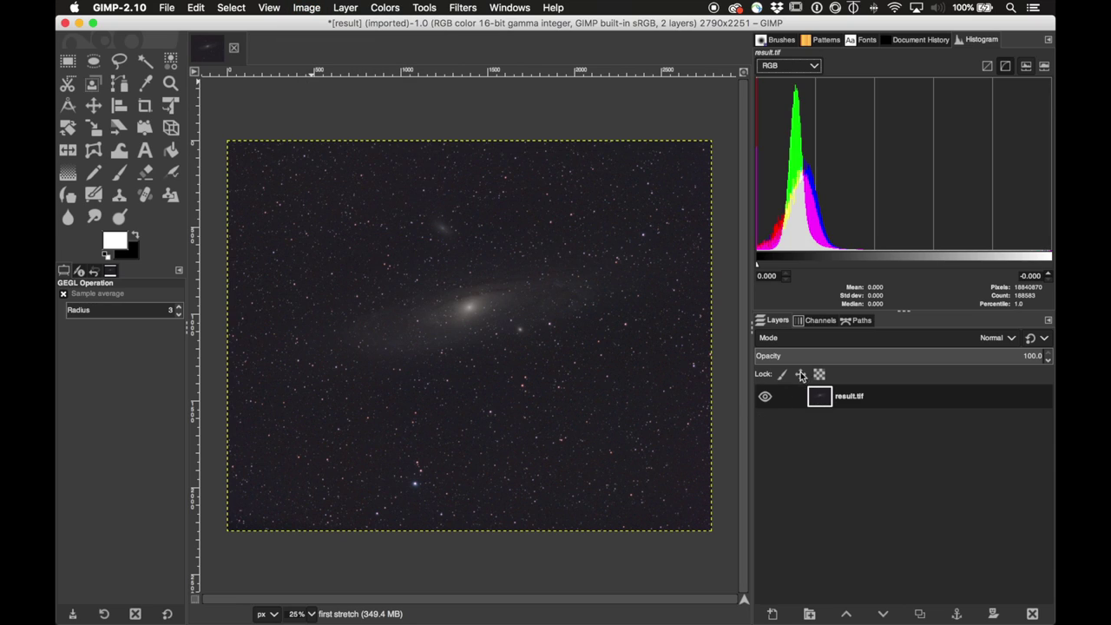
{"action": "left_click", "coordinate": [821, 321]}
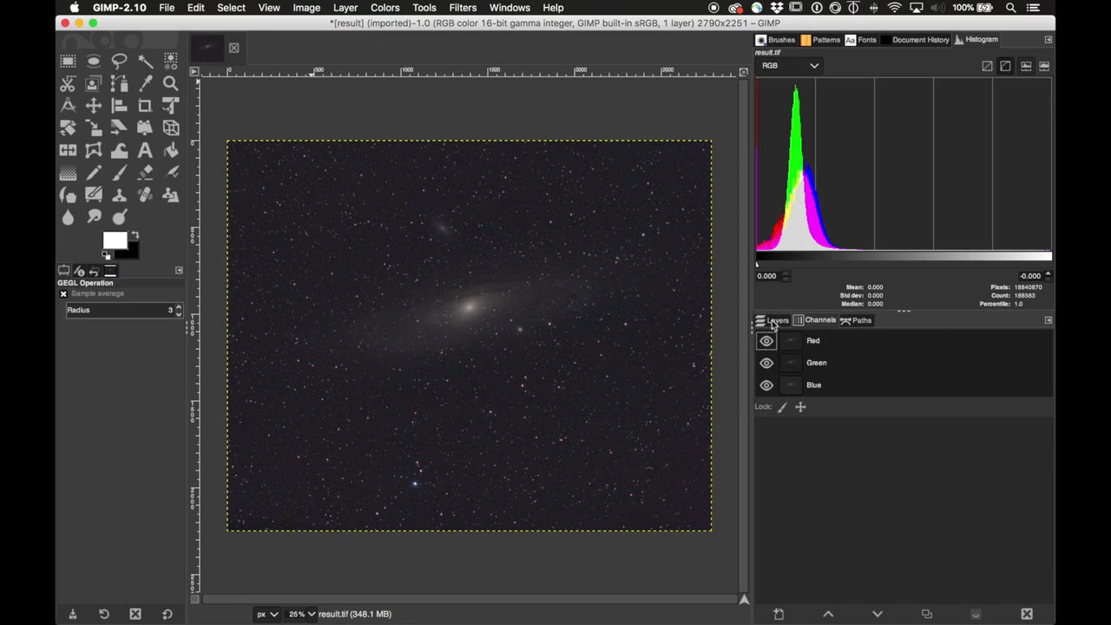
{"action": "left_click", "coordinate": [774, 322]}
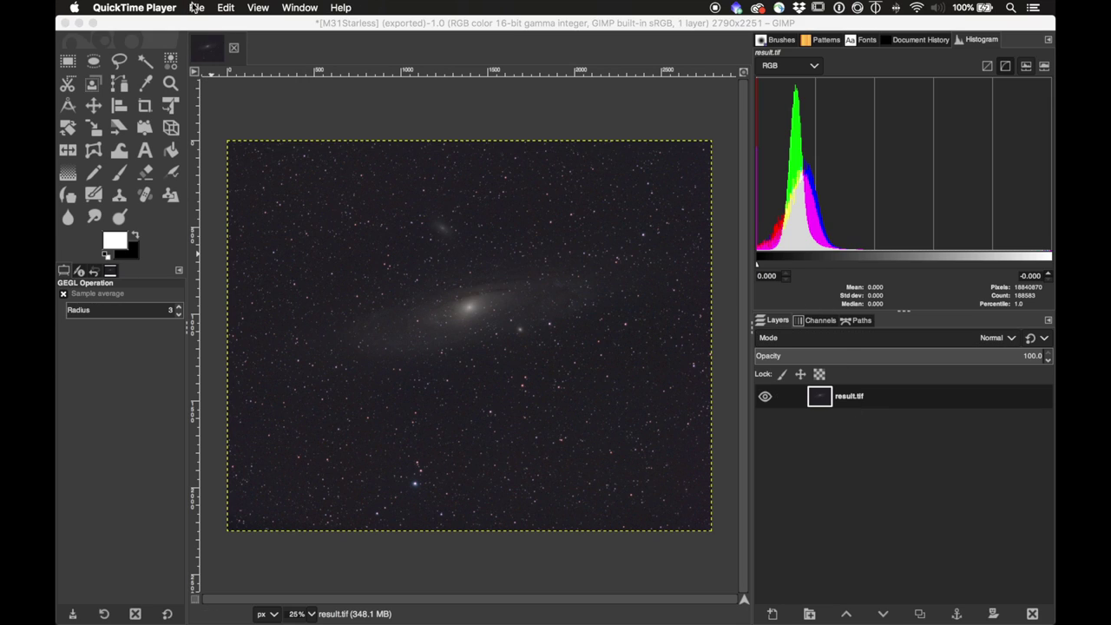
- Export the flattened image to the Desktop as stars.tif
{"action": "left_click", "coordinate": [212, 28]}
{"action": "left_click", "coordinate": [163, 8]}
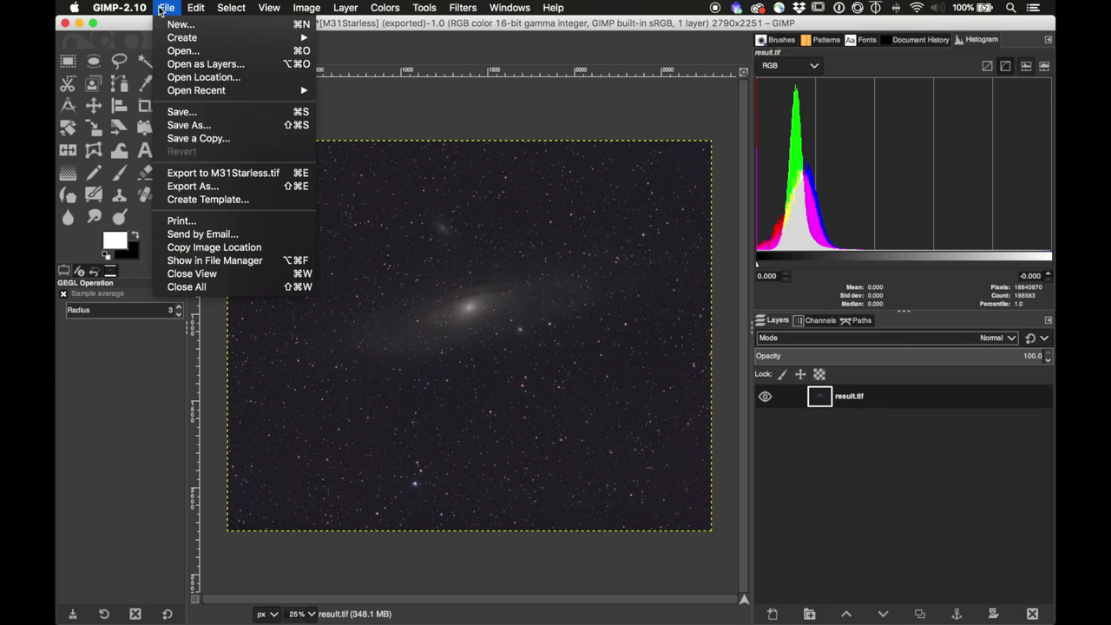
{"action": "left_click", "coordinate": [193, 185]}
{"action": "type", "text": "stars.tif"}
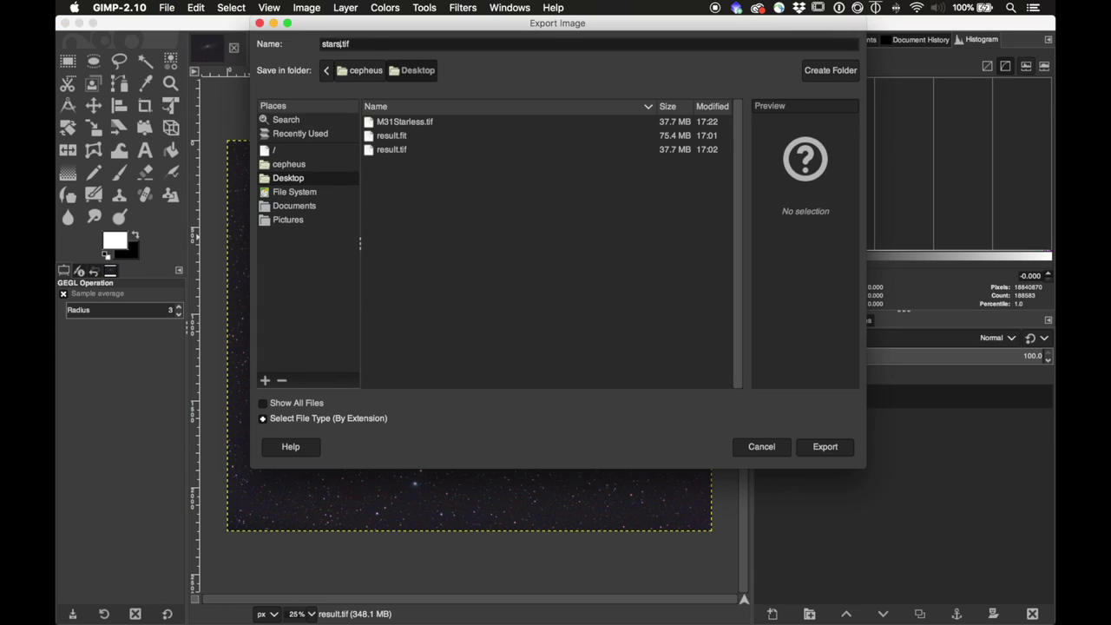
{"action": "left_click", "coordinate": [826, 448]}
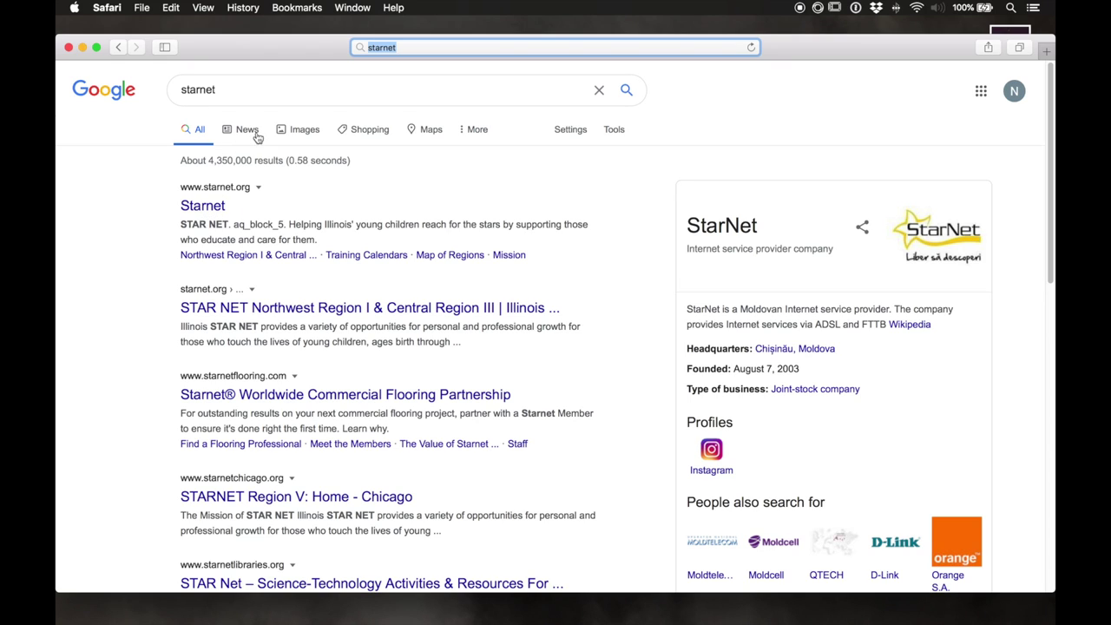
- Search Google for starnet++ in Safari and open the Starnet++ project page on SourceForge
{"action": "left_click", "coordinate": [260, 89]}
{"action": "type", "text": "++"}
{"action": "key", "text": "Return"}
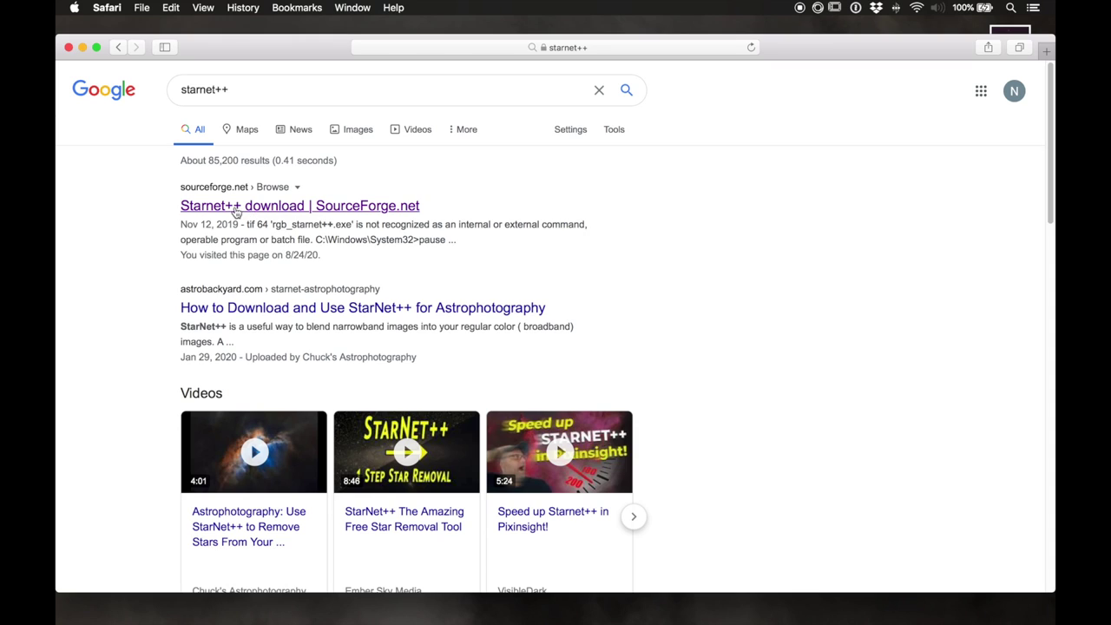
{"action": "left_click", "coordinate": [229, 209]}
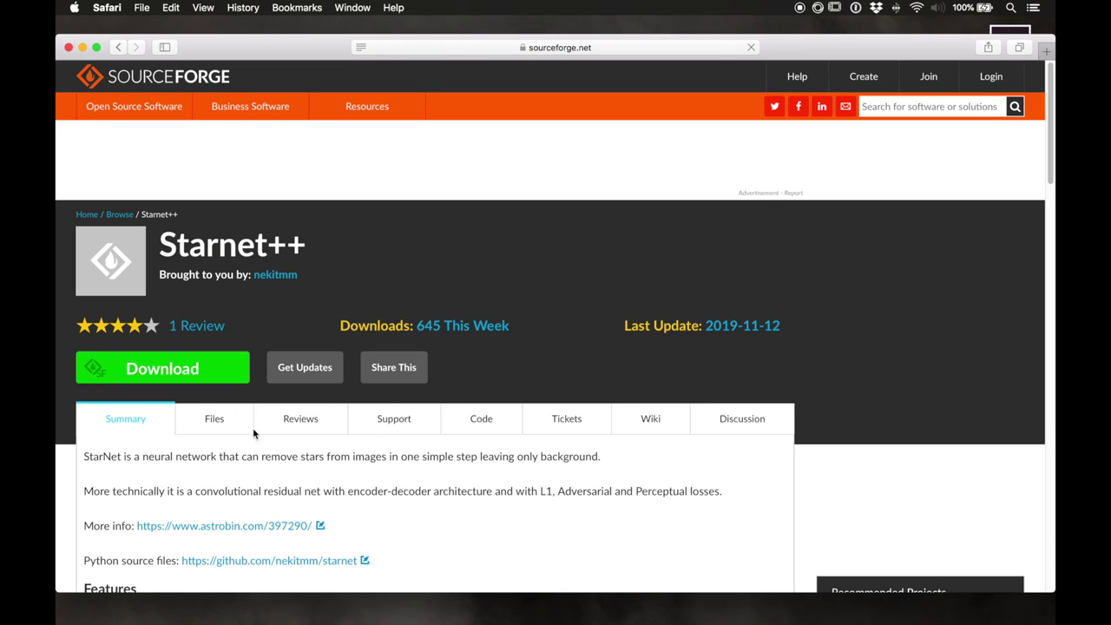
- Browse the project's files to the v1.1 folder and choose the StarNet_MacOS.zip download
{"action": "left_click", "coordinate": [235, 425]}
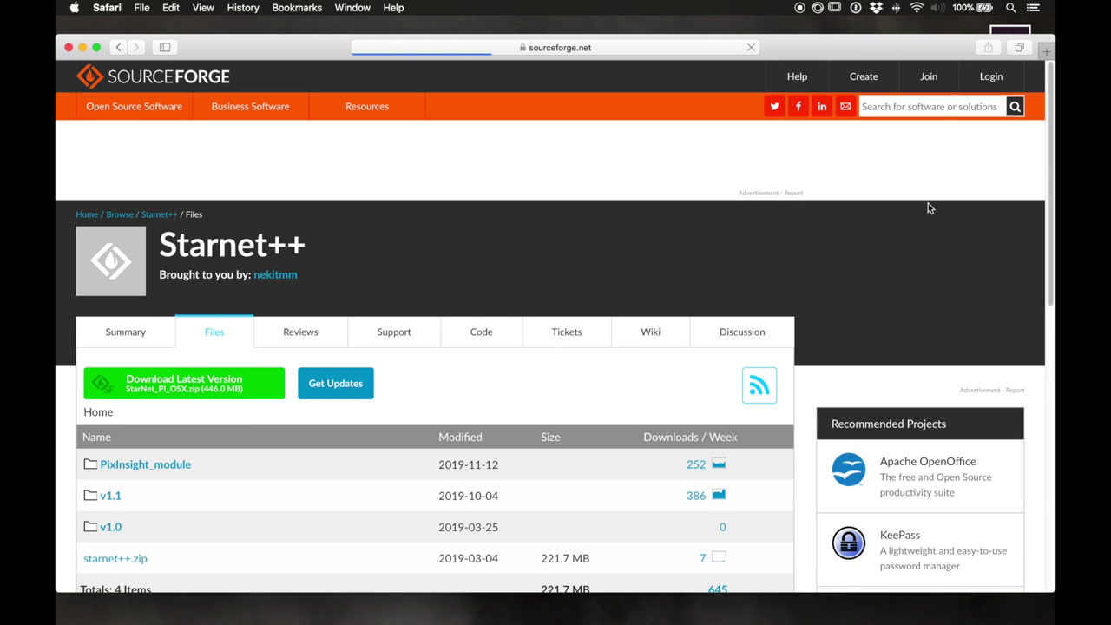
{"action": "scroll", "coordinate": [928, 208], "scroll_direction": "down", "scroll_amount": 5}
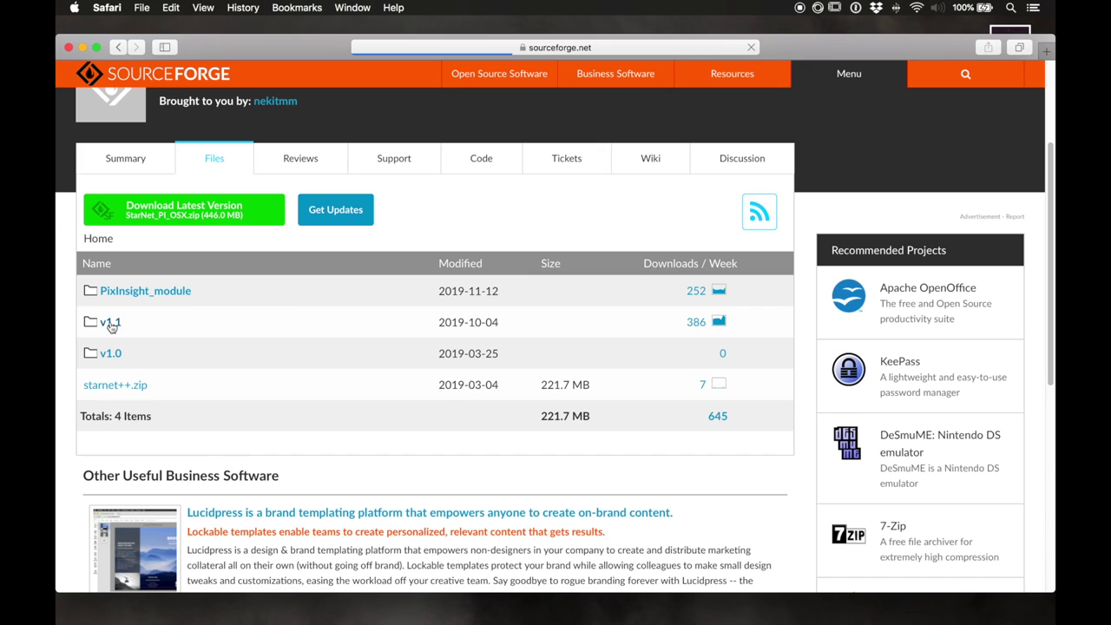
{"action": "left_click", "coordinate": [110, 323]}
{"action": "scroll", "coordinate": [356, 463], "scroll_direction": "down", "scroll_amount": 5}
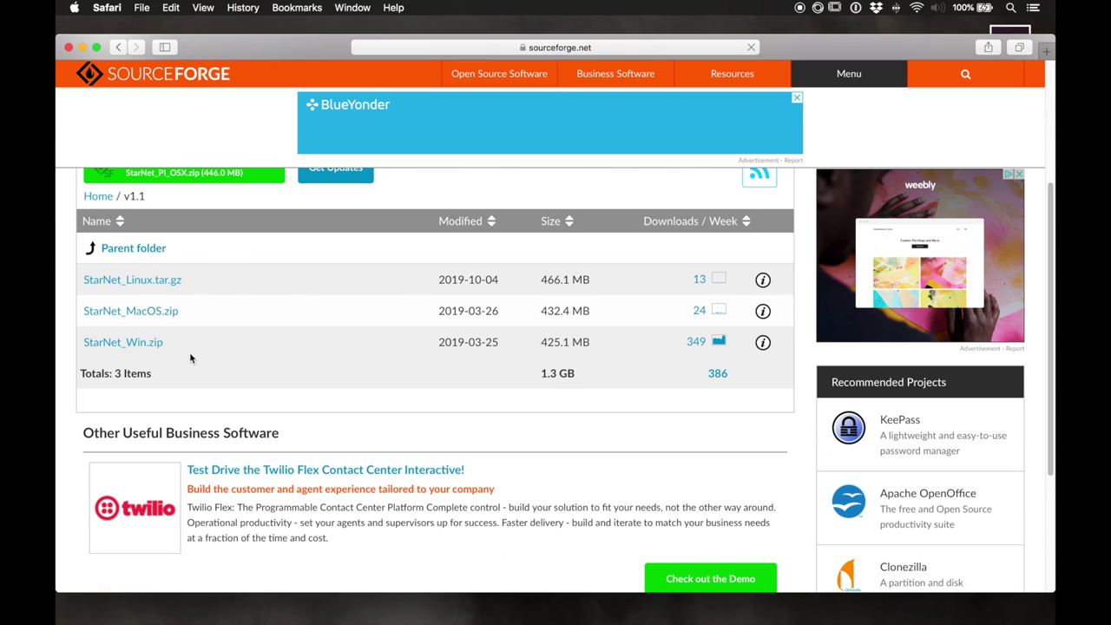
{"action": "left_click", "coordinate": [126, 312]}
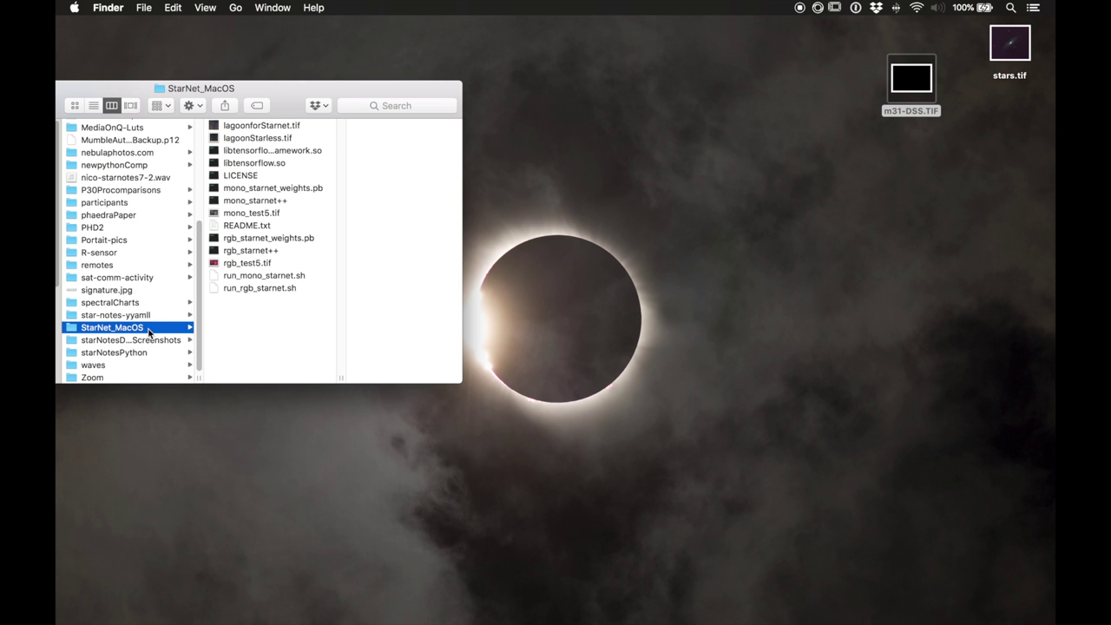
- Move the StarNet_MacOS folder from Documents to the Desktop in Finder, and close the Documents window
{"action": "left_click_drag", "start_coordinate": [149, 333], "coordinate": [699, 237]}
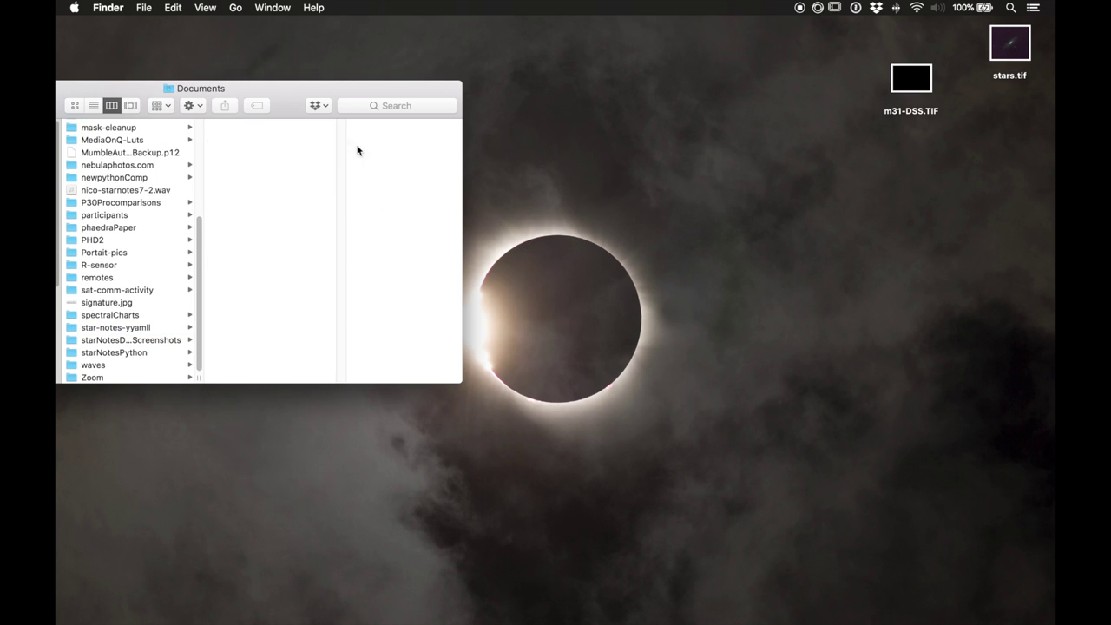
{"action": "left_click_drag", "start_coordinate": [323, 92], "coordinate": [267, 381]}
{"action": "left_click_drag", "start_coordinate": [404, 221], "coordinate": [631, 215]}
{"action": "left_click_drag", "start_coordinate": [231, 375], "coordinate": [482, 391]}
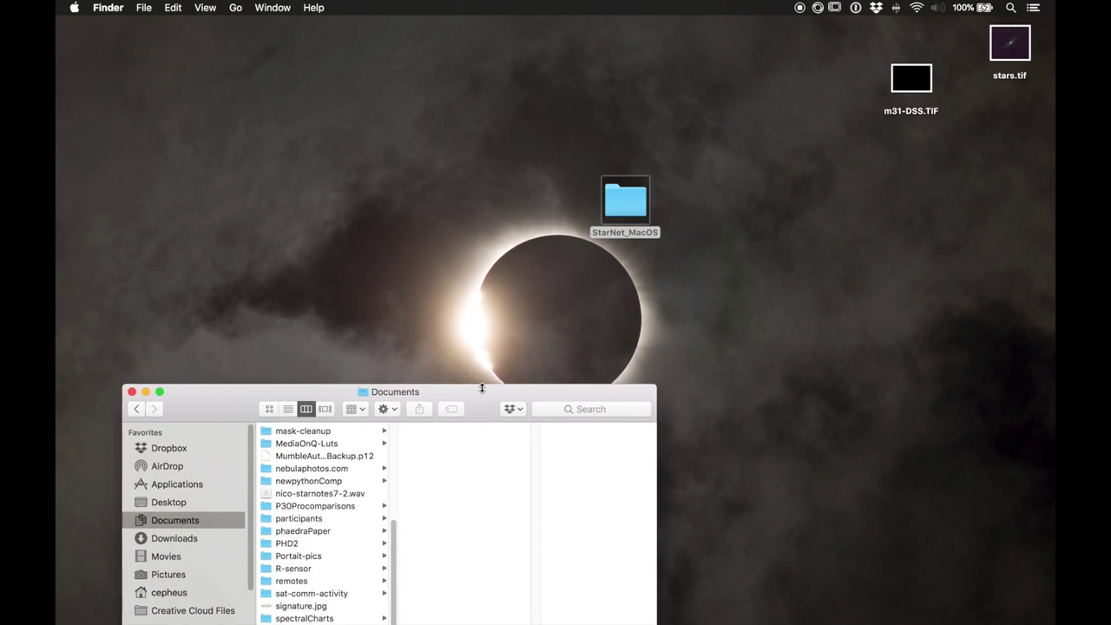
{"action": "left_click", "coordinate": [131, 391]}
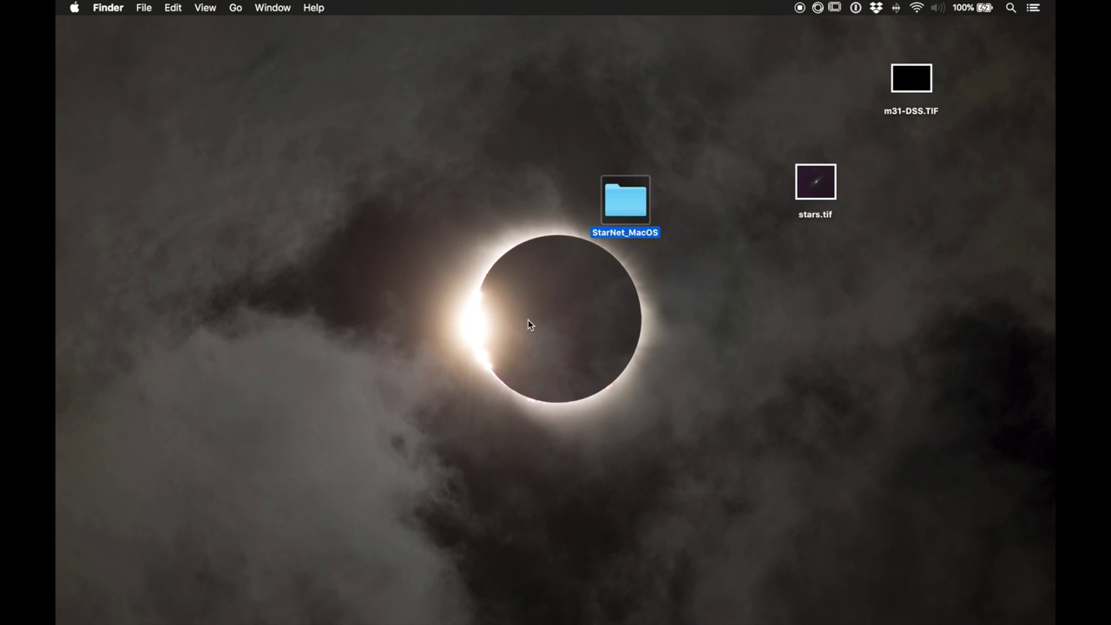
- Open the StarNet_MacOS folder from the Desktop and open its run_rgb_starnet.sh script in Atom
{"action": "key", "text": "super+o"}
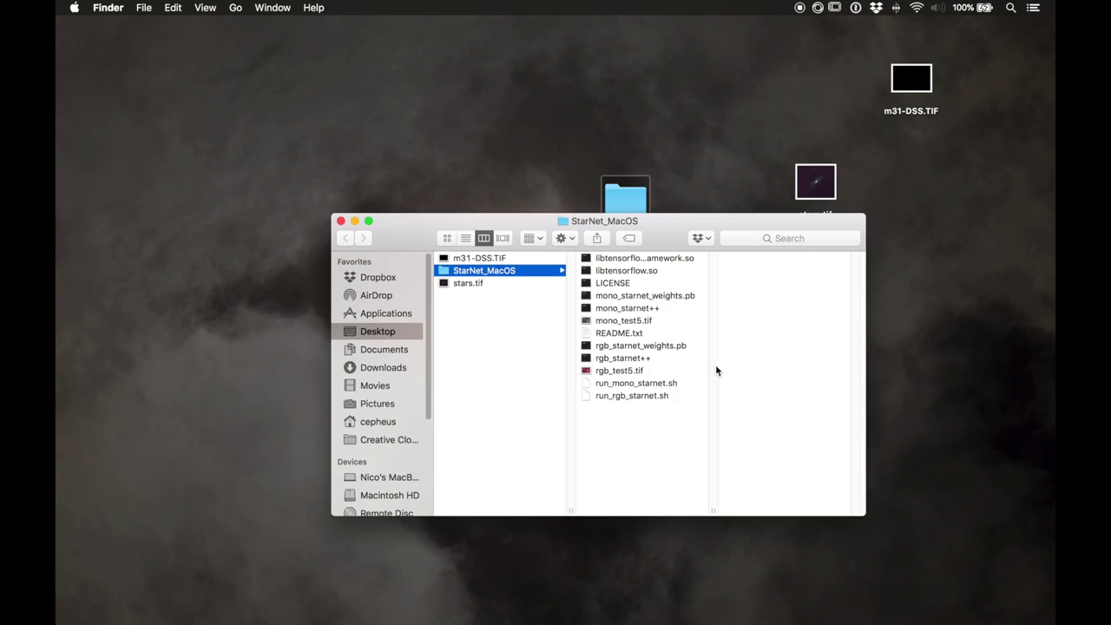
{"action": "right_click", "coordinate": [635, 396]}
{"action": "mouse_move", "coordinate": [731, 306]}
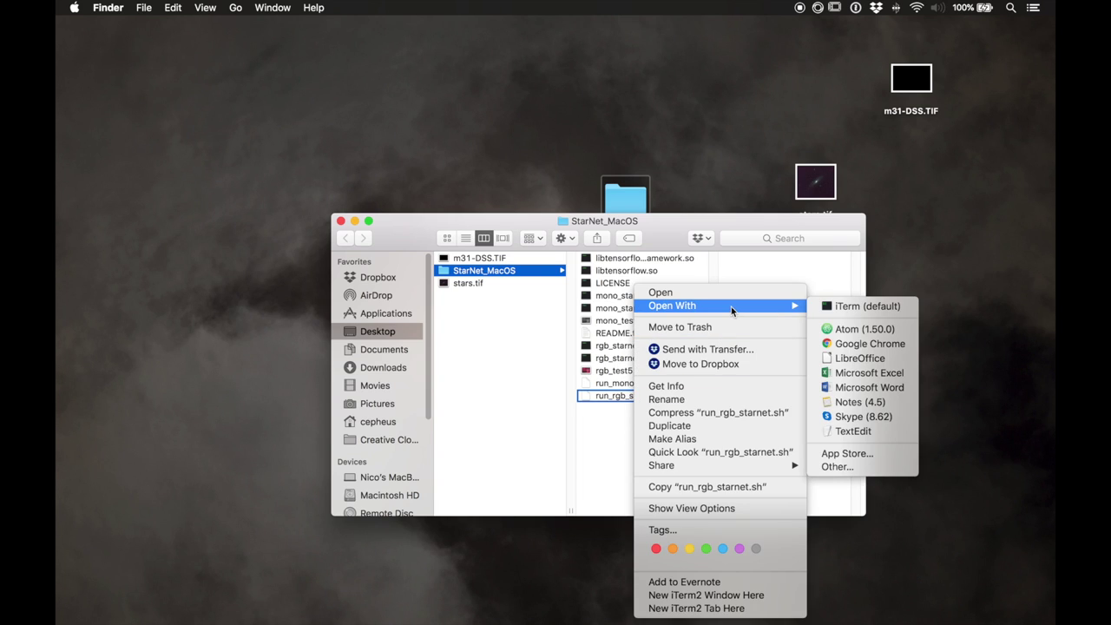
{"action": "left_click", "coordinate": [855, 324]}
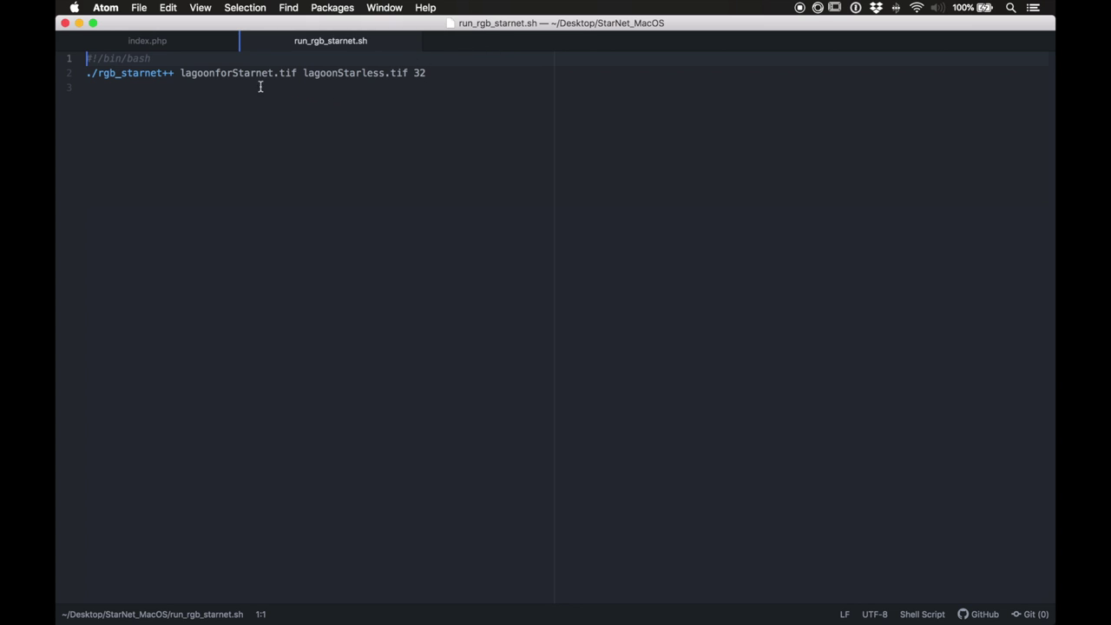
- Change the script's input file to stars.tif and its output file to m31Starless.tif
{"action": "left_click_drag", "start_coordinate": [274, 73], "coordinate": [179, 73]}
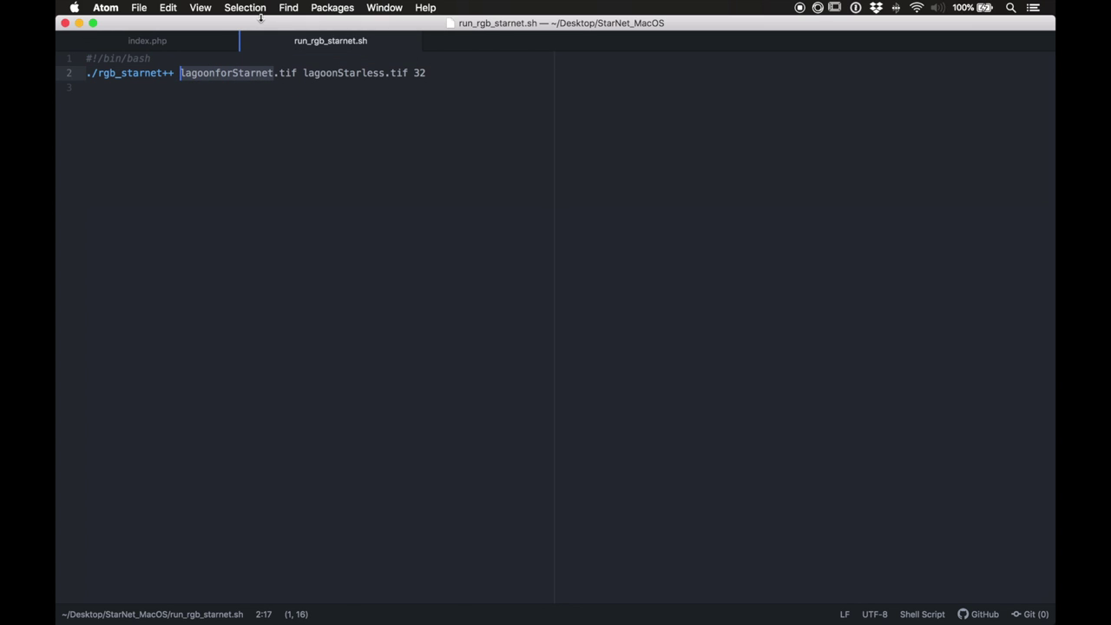
{"action": "type", "text": "stars"}
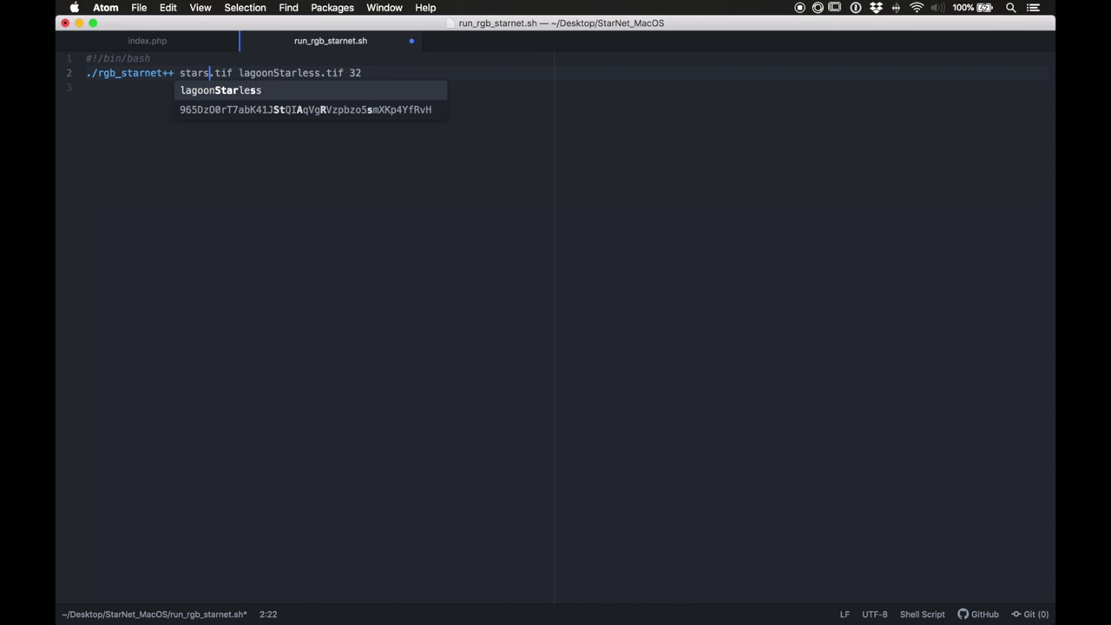
{"action": "left_click", "coordinate": [273, 73]}
{"action": "left_click_drag", "start_coordinate": [239, 73], "coordinate": [276, 73]}
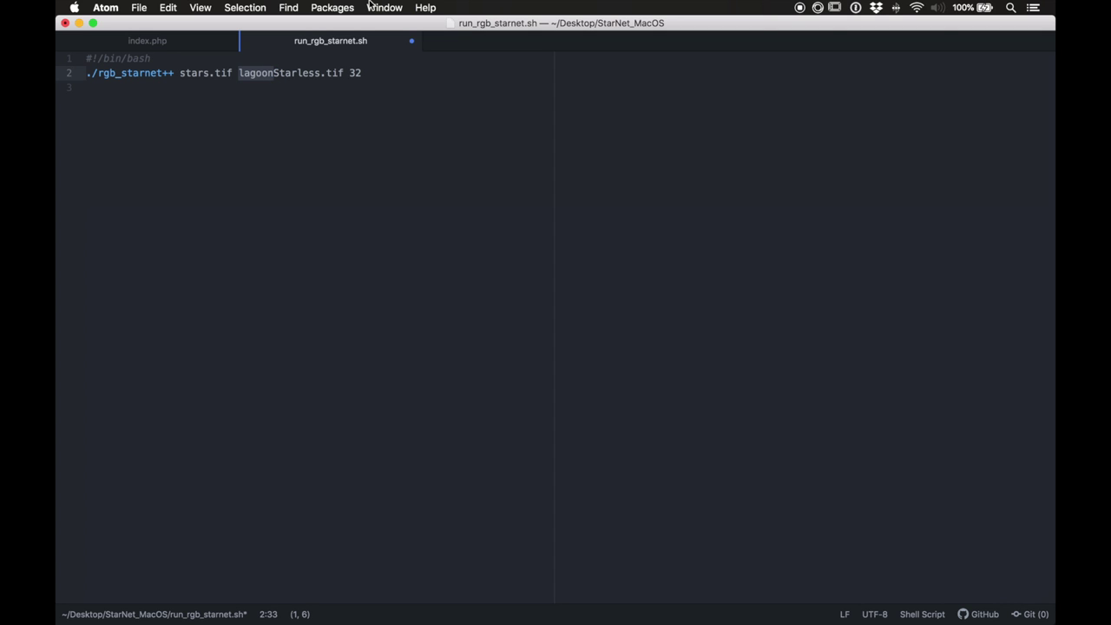
{"action": "type", "text": "m31"}
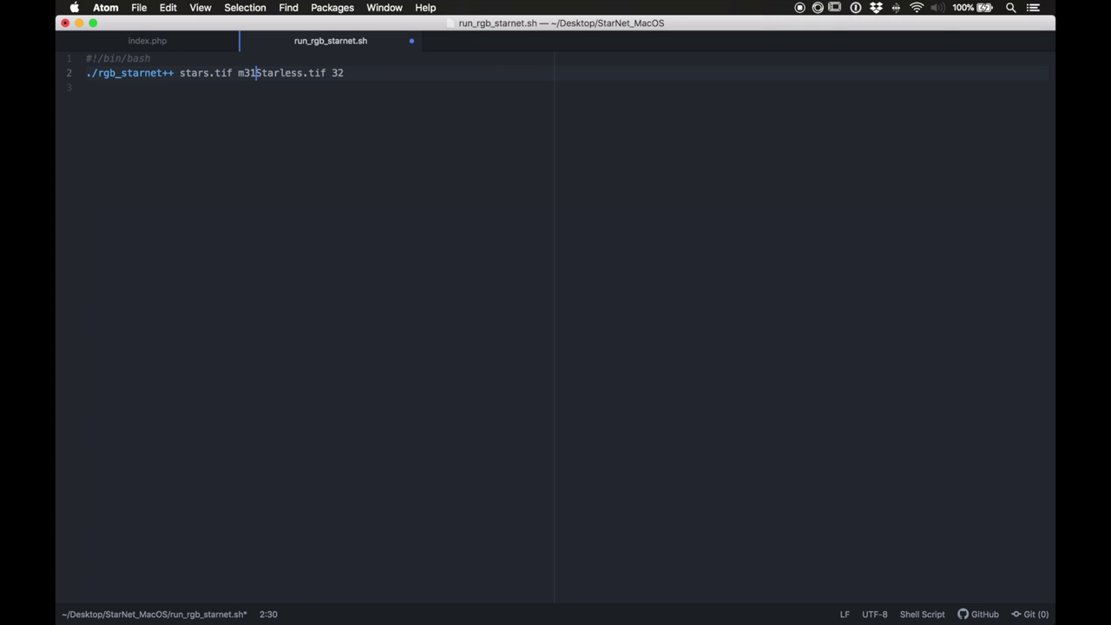
- Set the last argument of the rgb_starnet++ command to 64 and save the script
{"action": "left_click_drag", "start_coordinate": [343, 73], "coordinate": [331, 73]}
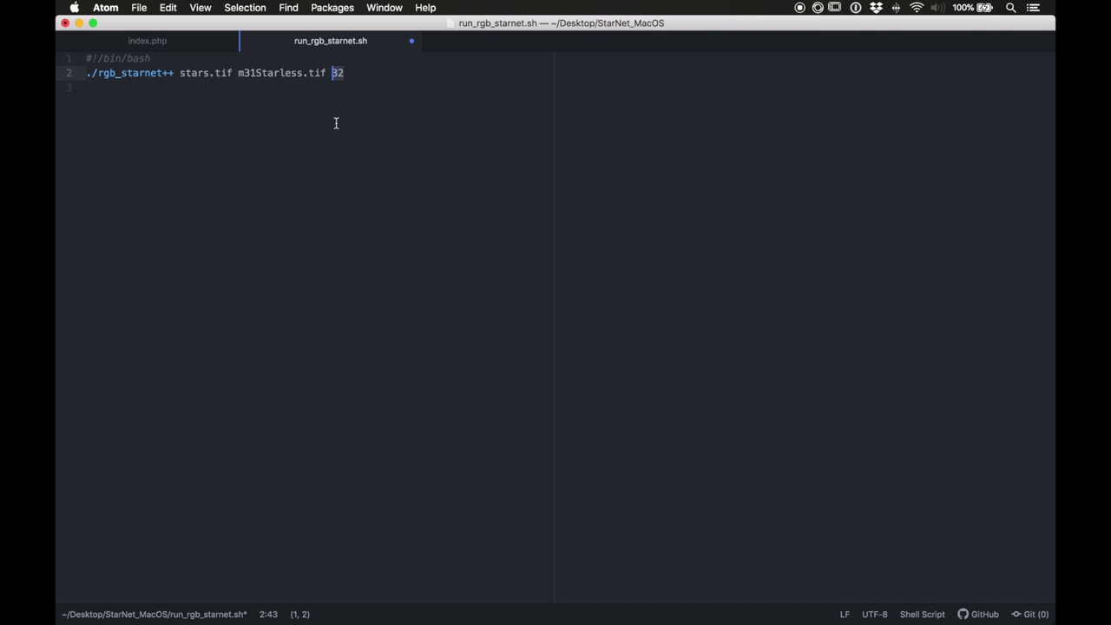
{"action": "type", "text": "64"}
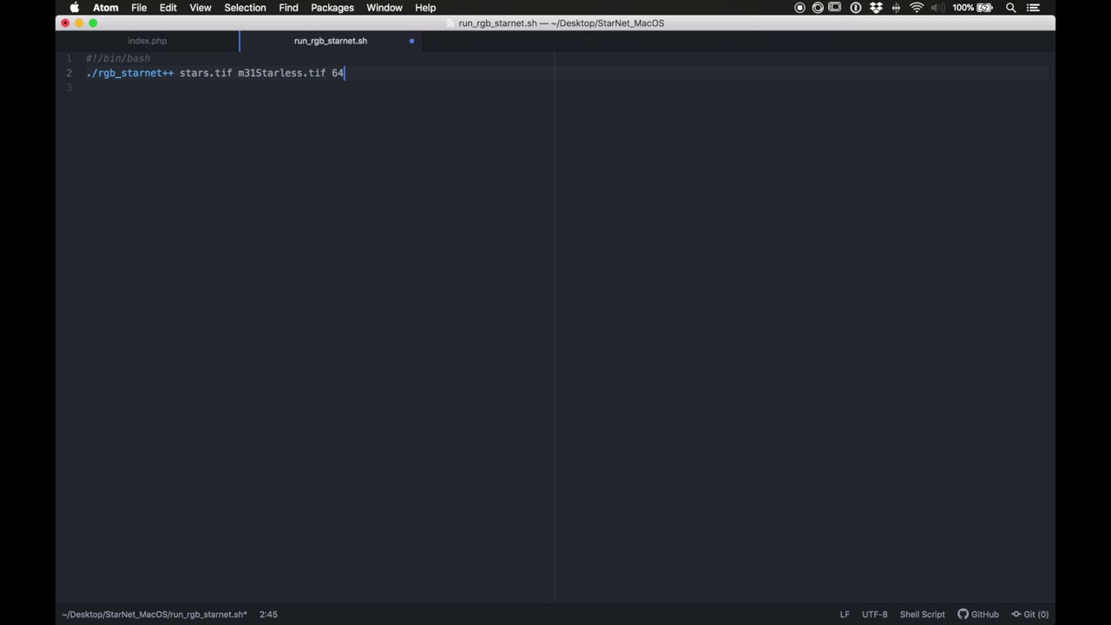
{"action": "key", "text": "super+s"}
{"action": "mouse_move", "coordinate": [346, 73]}
{"action": "left_mouse_down"}
{"action": "mouse_move", "coordinate": [231, 43]}
{"action": "mouse_move", "coordinate": [332, 74]}
{"action": "left_mouse_up"}
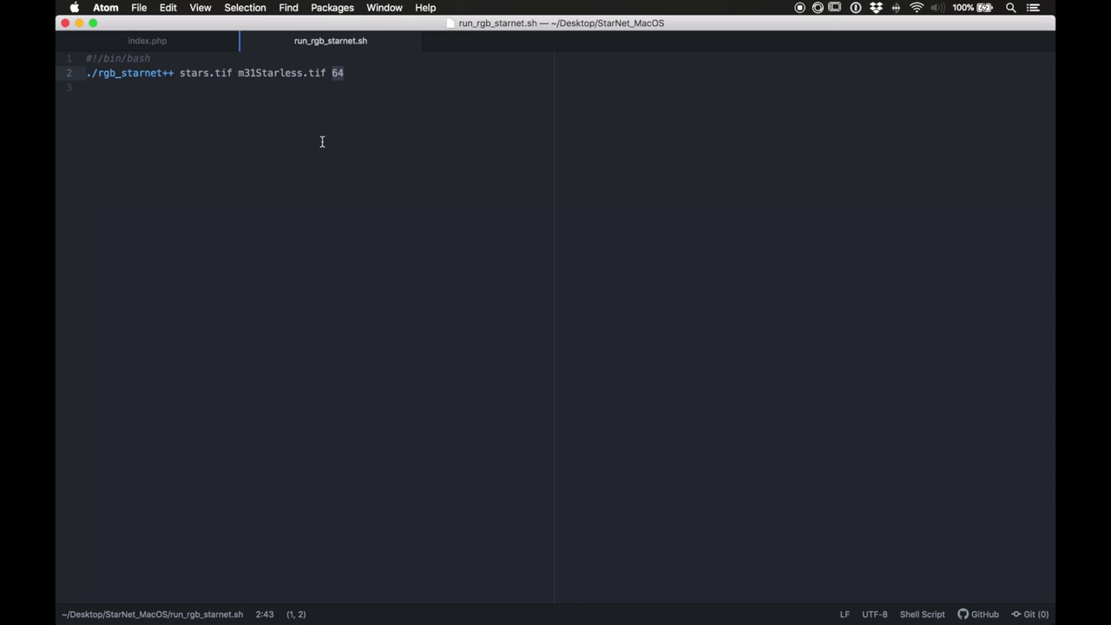
{"action": "left_click", "coordinate": [350, 87]}
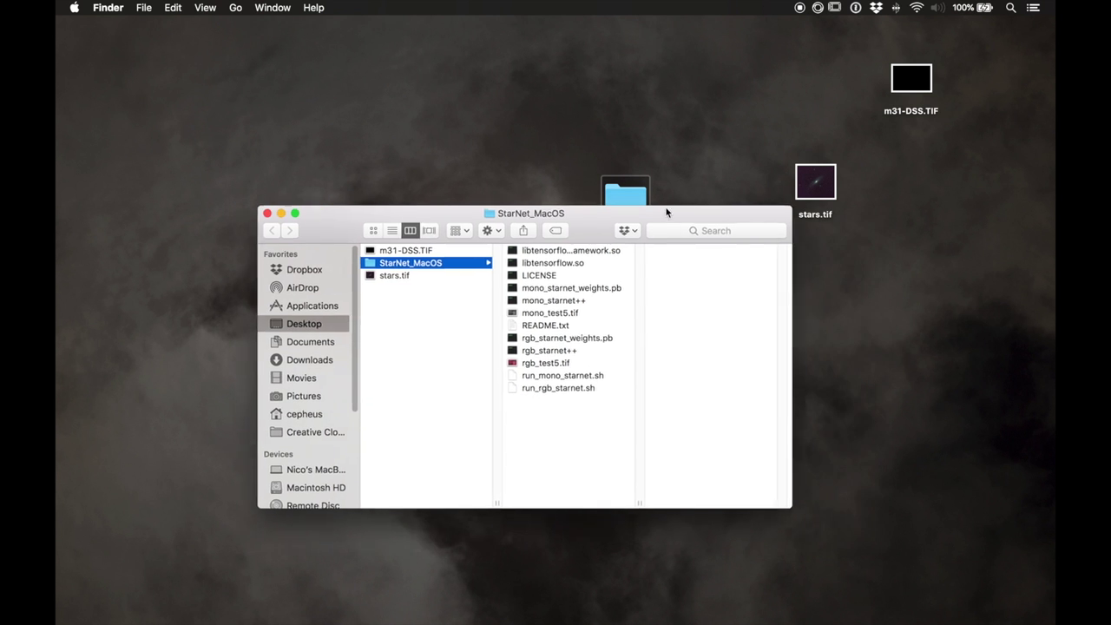
- Move stars.tif from the Desktop into the StarNet_MacOS folder in Finder and preview the run_rgb_starnet.sh script
{"action": "left_click_drag", "start_coordinate": [666, 211], "coordinate": [604, 193]}
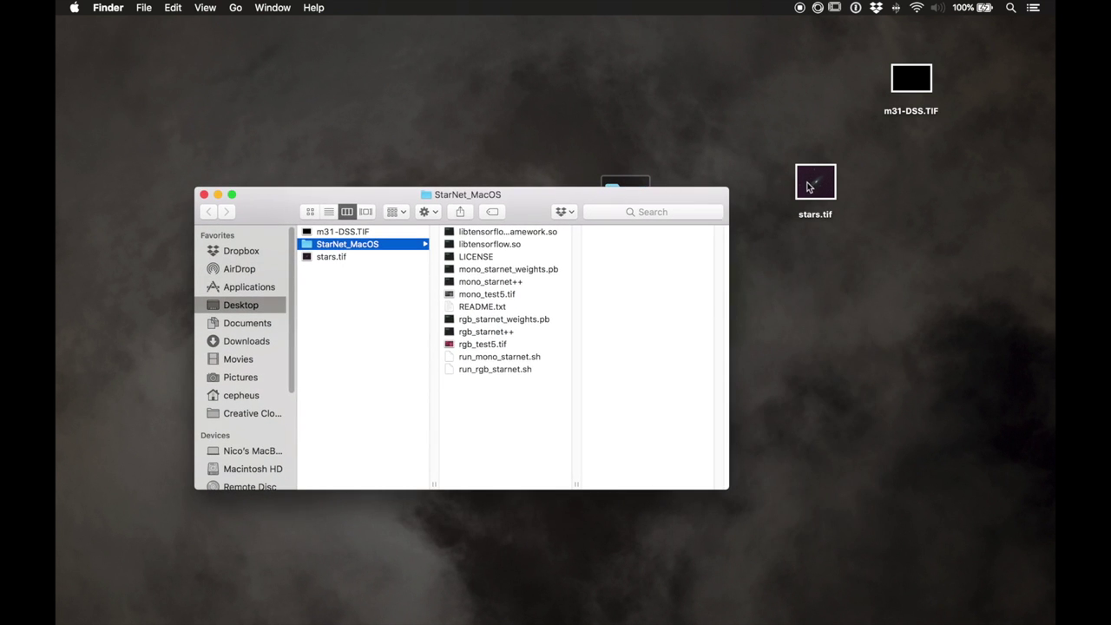
{"action": "left_click_drag", "start_coordinate": [809, 186], "coordinate": [509, 424]}
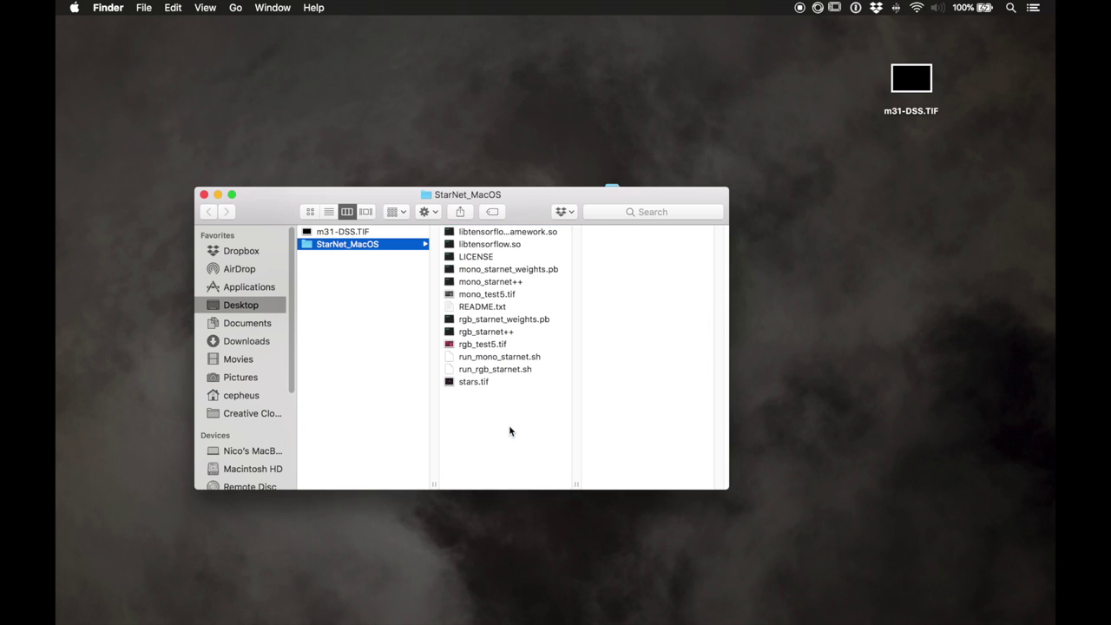
{"action": "left_click", "coordinate": [491, 369]}
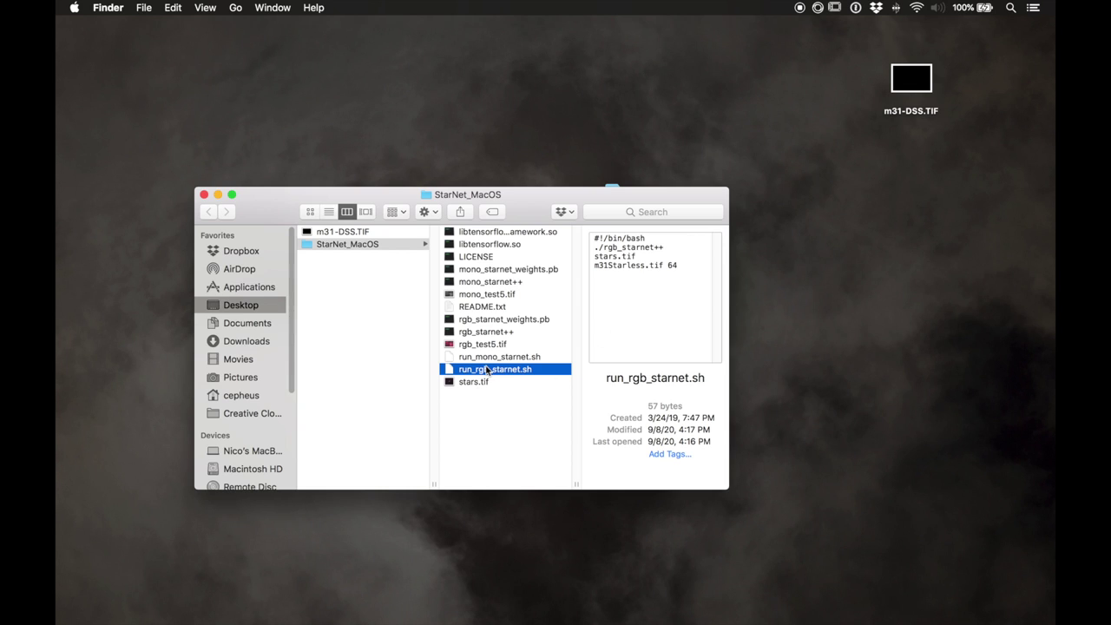
{"action": "left_click_drag", "start_coordinate": [540, 192], "coordinate": [511, 182]}
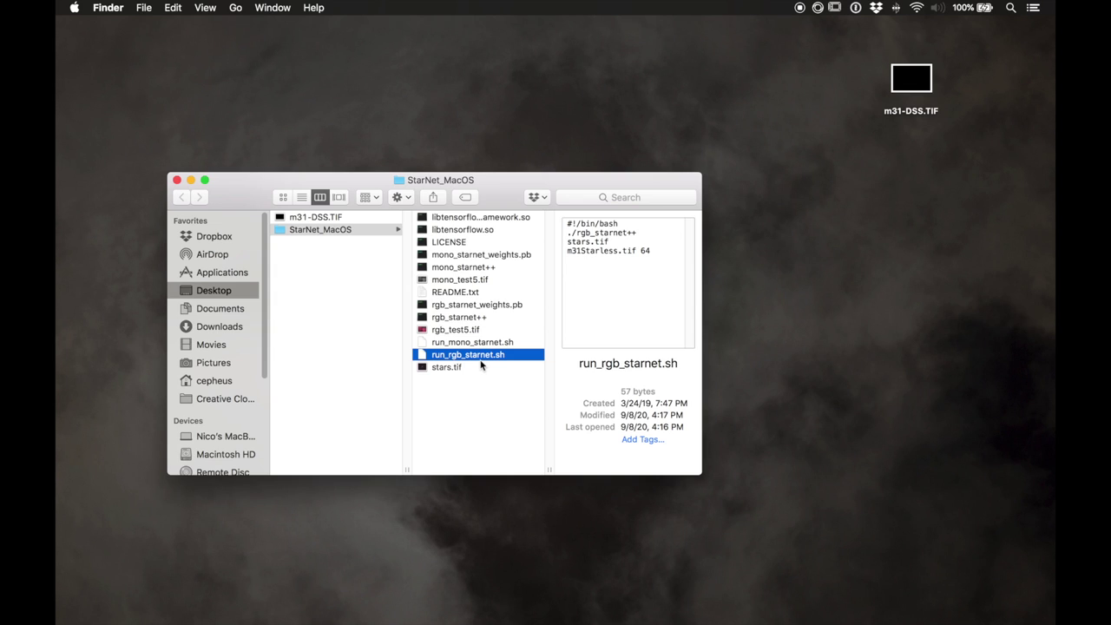
- Launch Terminal with a new shell window
{"action": "key", "text": "super+space"}
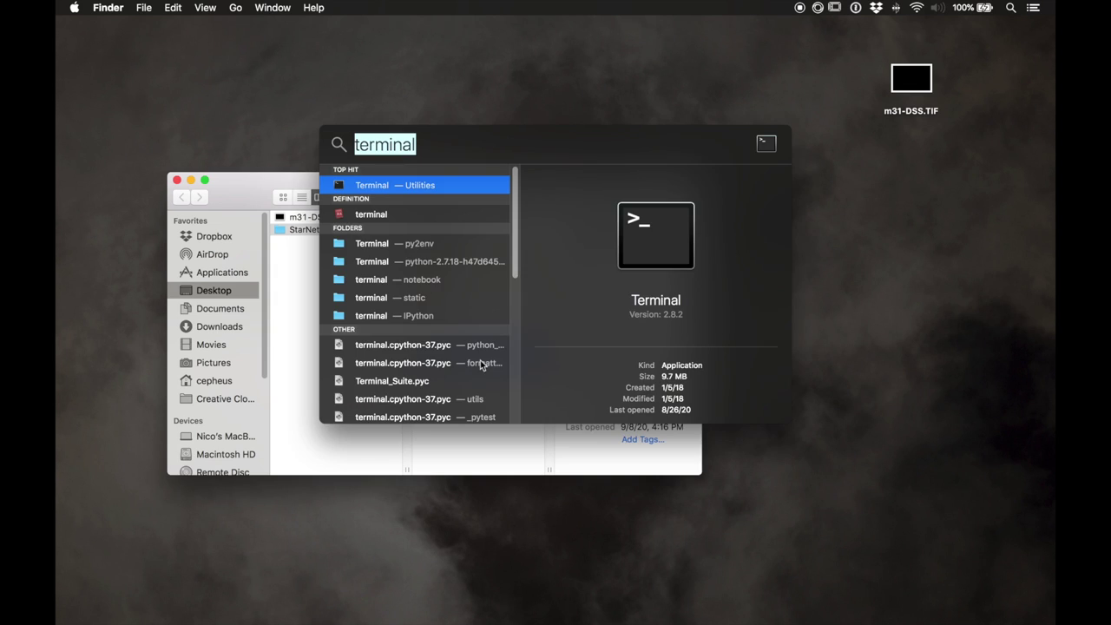
{"action": "key", "text": "Return"}
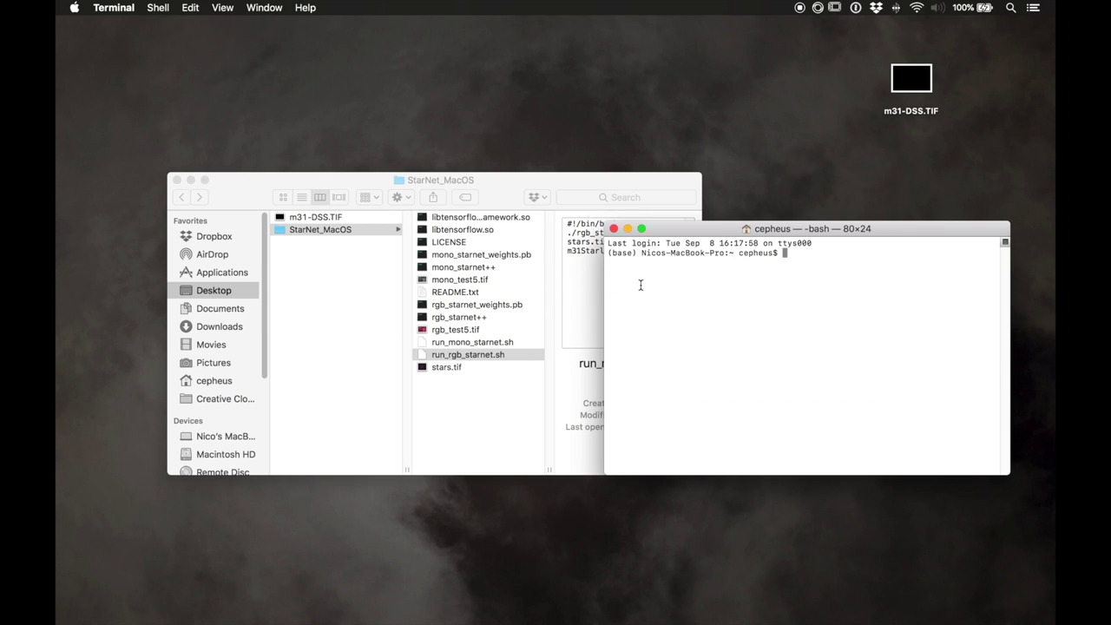
- Change the shell's directory to the StarNet_MacOS folder on the Desktop and run its run_rgb_starnet.sh script
{"action": "type", "text": "cd"}
{"action": "left_click_drag", "start_coordinate": [319, 231], "coordinate": [839, 260]}
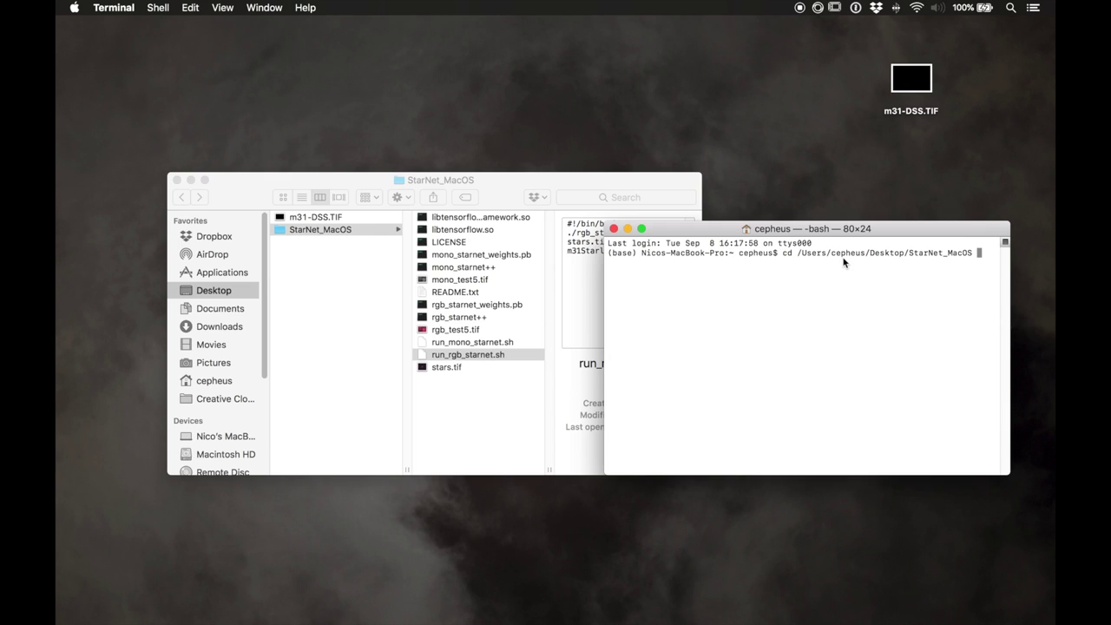
{"action": "key", "text": "Return"}
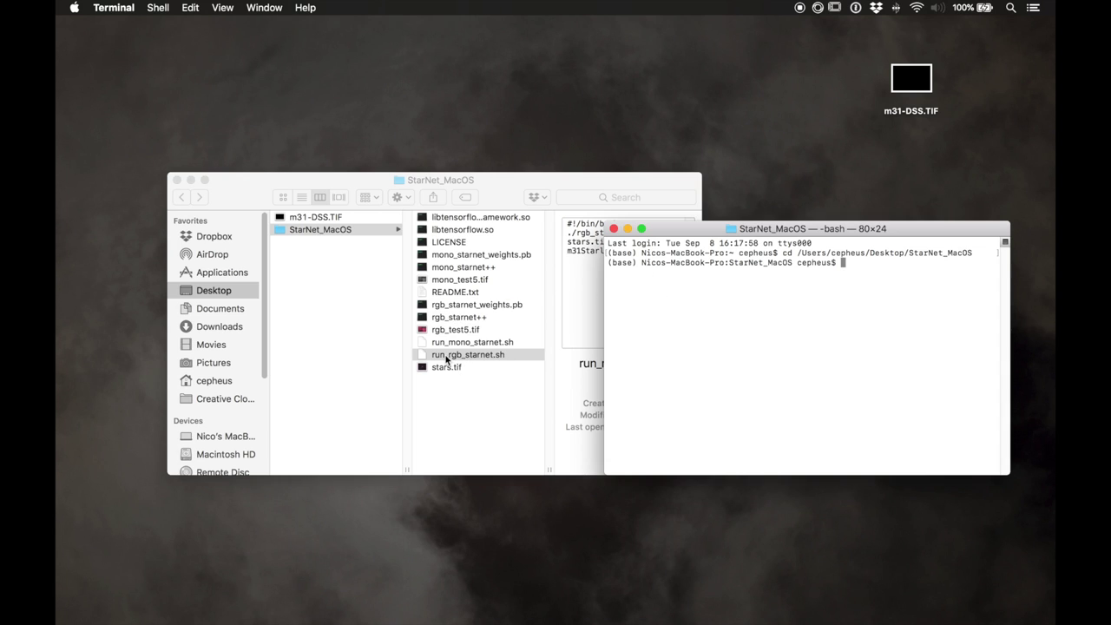
{"action": "left_click_drag", "start_coordinate": [447, 358], "coordinate": [860, 282]}
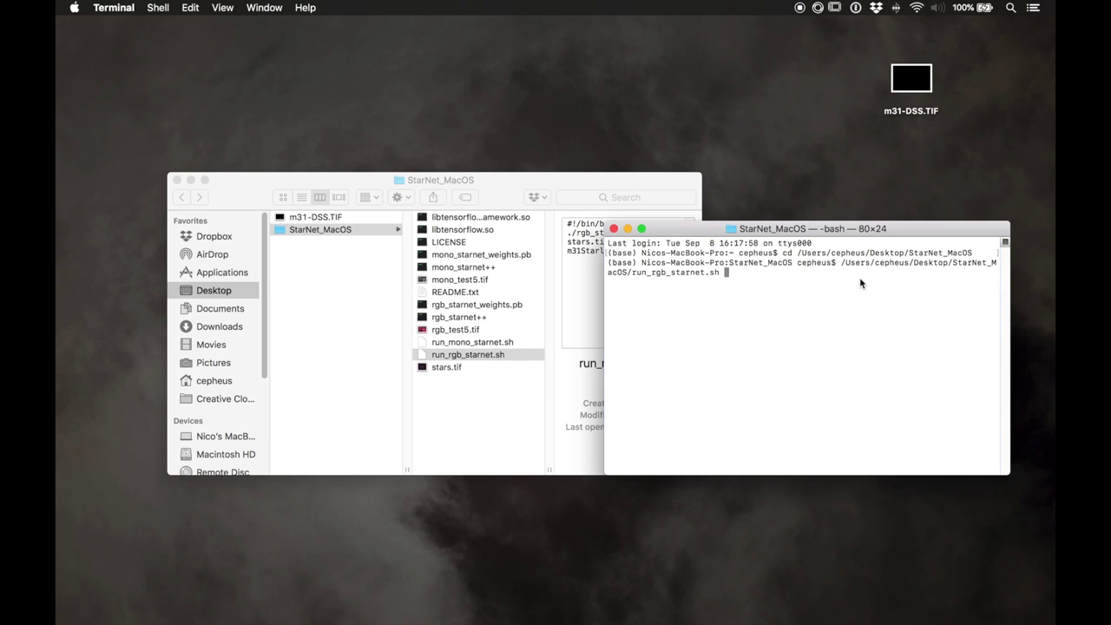
{"action": "key", "text": "Return"}
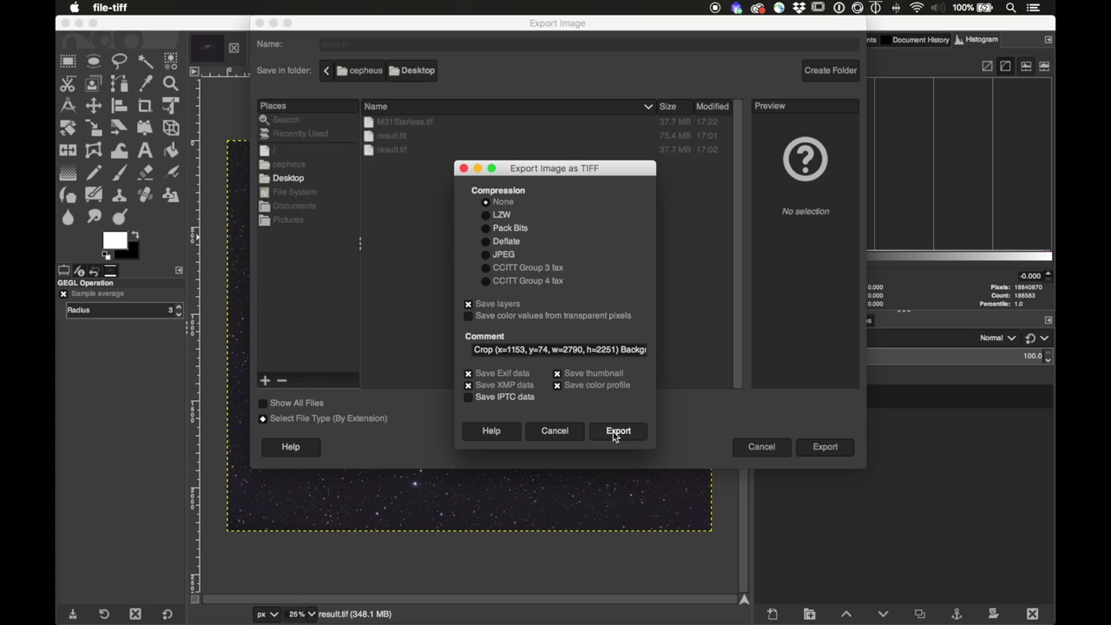
- Switch to GIMP, finish exporting stars.tif as an uncompressed TIFF and open M31Starless.tif from the Desktop
{"action": "left_click", "coordinate": [613, 428]}
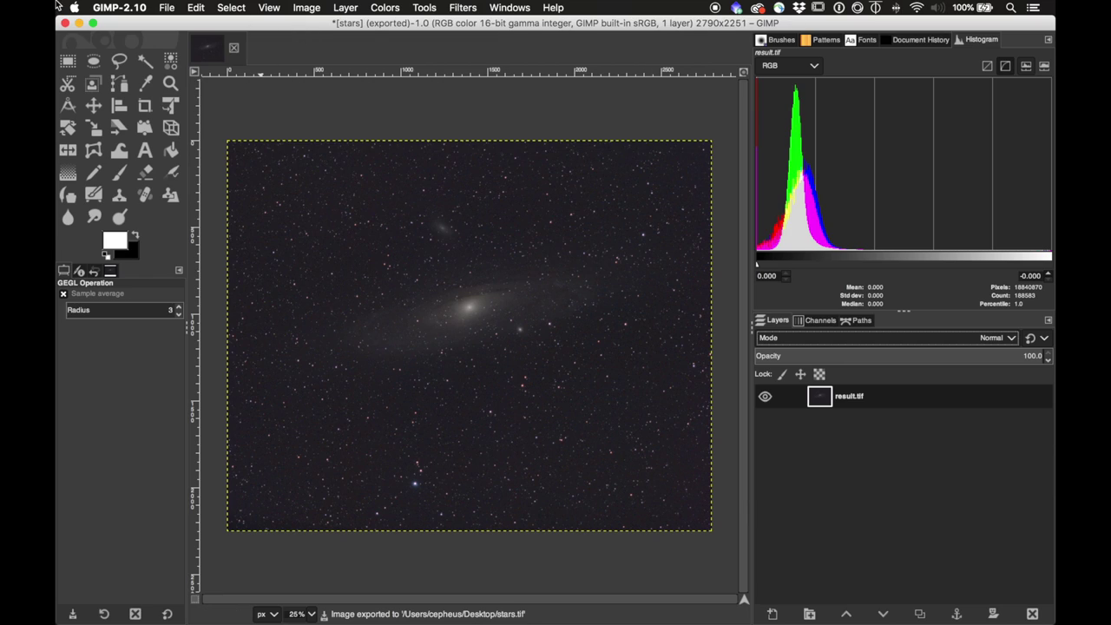
{"action": "left_click", "coordinate": [166, 8]}
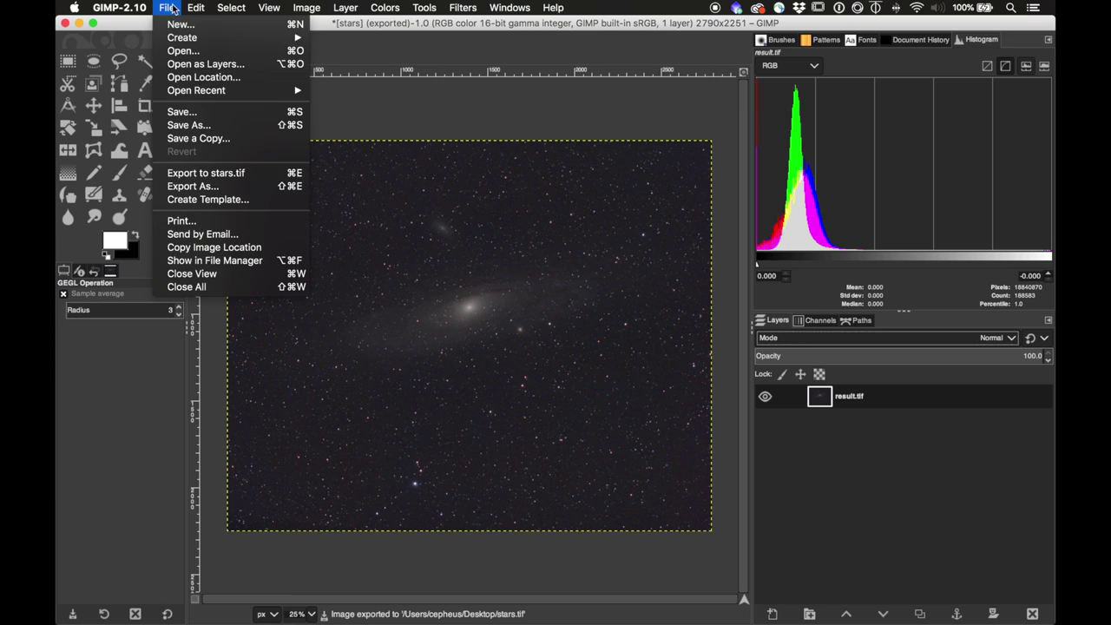
{"action": "left_click", "coordinate": [182, 51]}
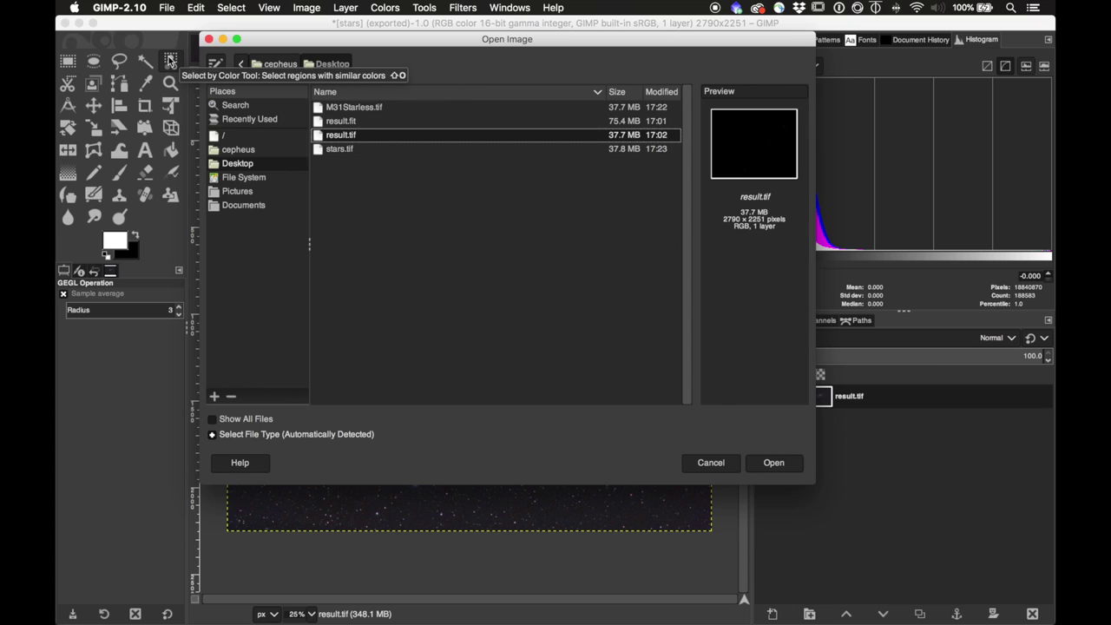
{"action": "left_click", "coordinate": [350, 109]}
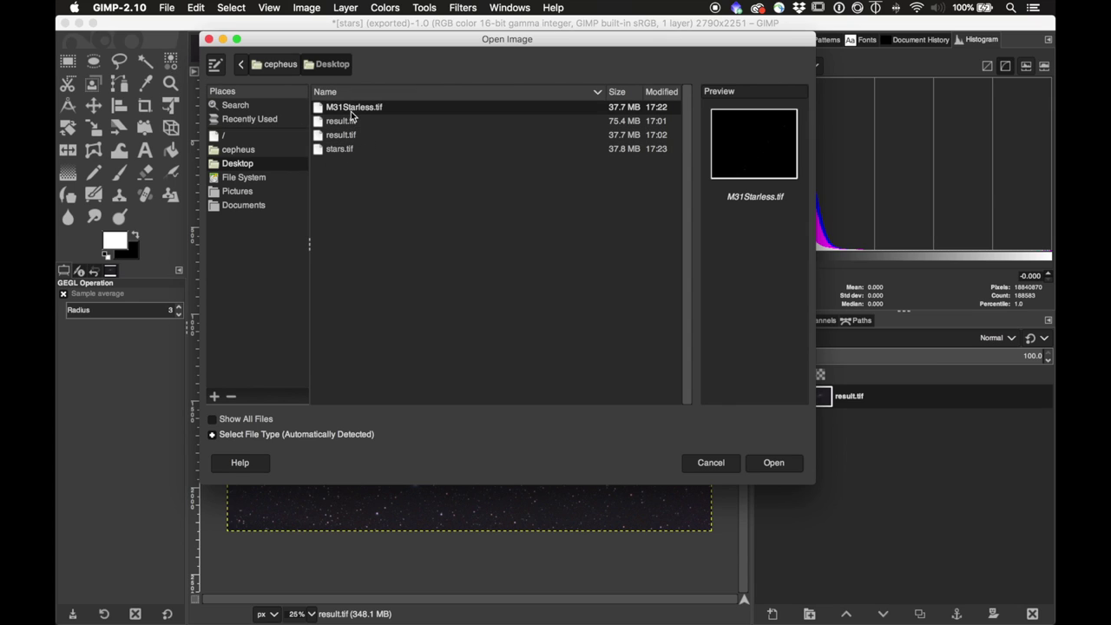
{"action": "left_click", "coordinate": [773, 463]}
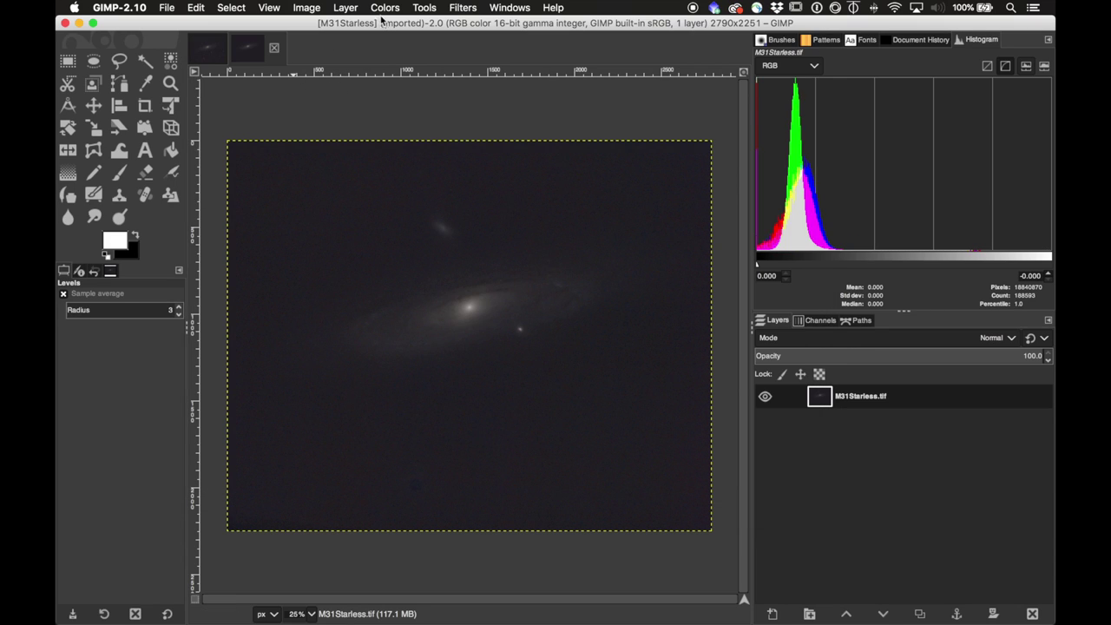
- Increase the saturation of the starless M31 image with a scale of 2.070
{"action": "left_click", "coordinate": [373, 8]}
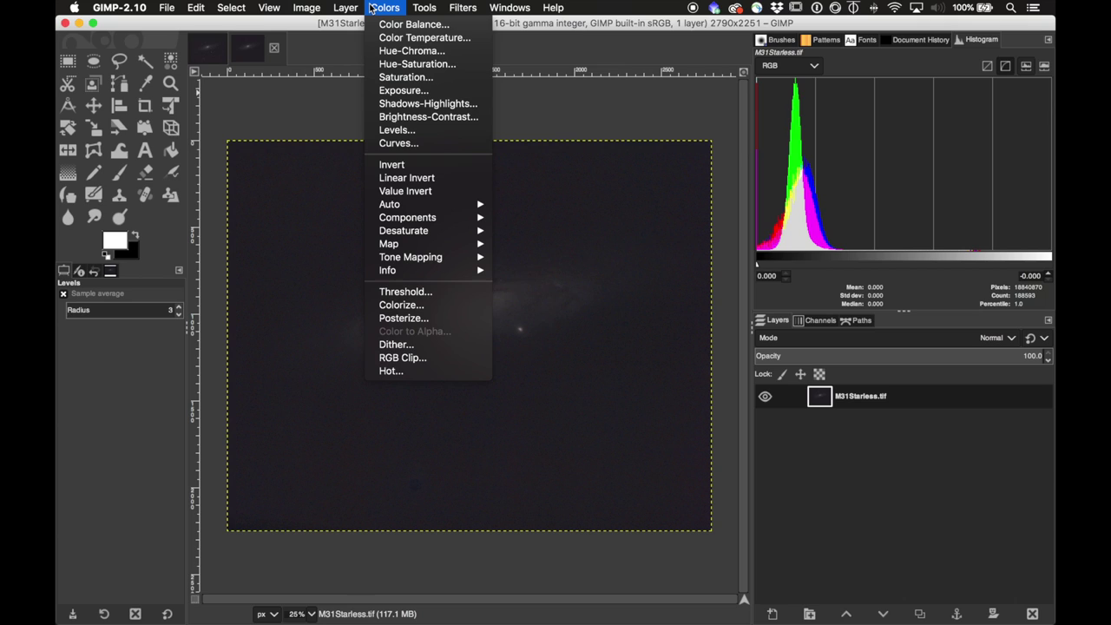
{"action": "left_click", "coordinate": [405, 77]}
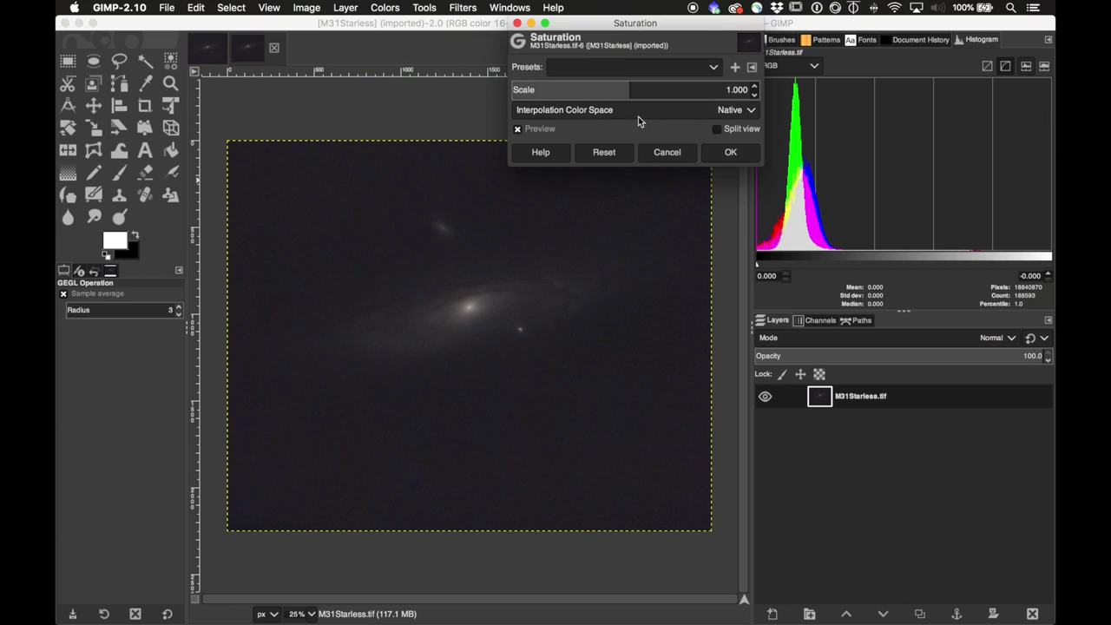
{"action": "left_click_drag", "start_coordinate": [628, 91], "coordinate": [749, 88]}
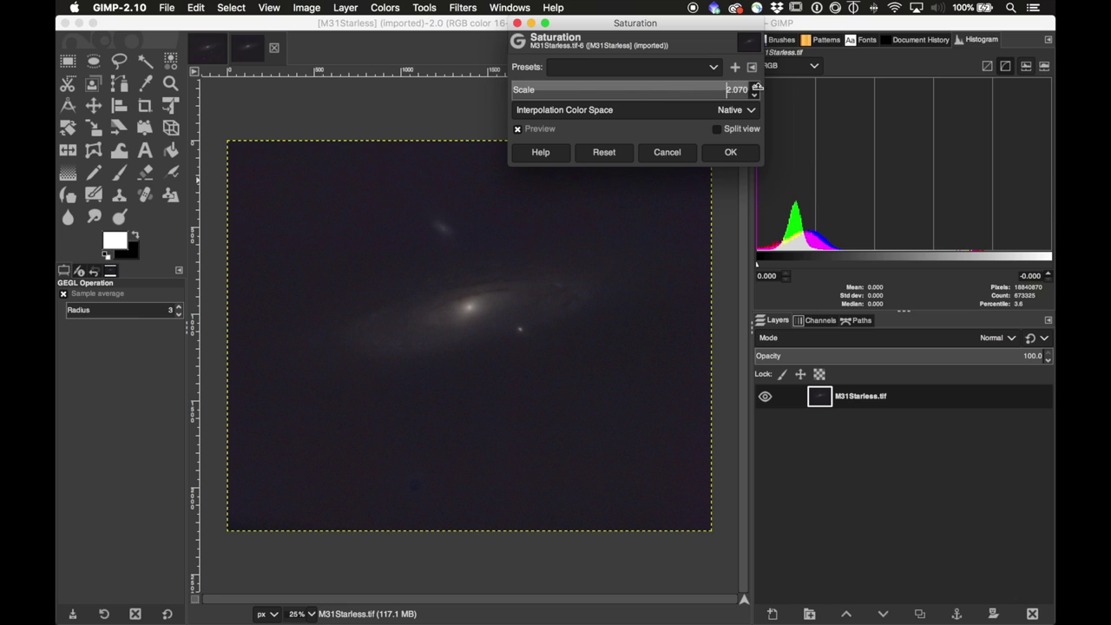
{"action": "left_click", "coordinate": [732, 153]}
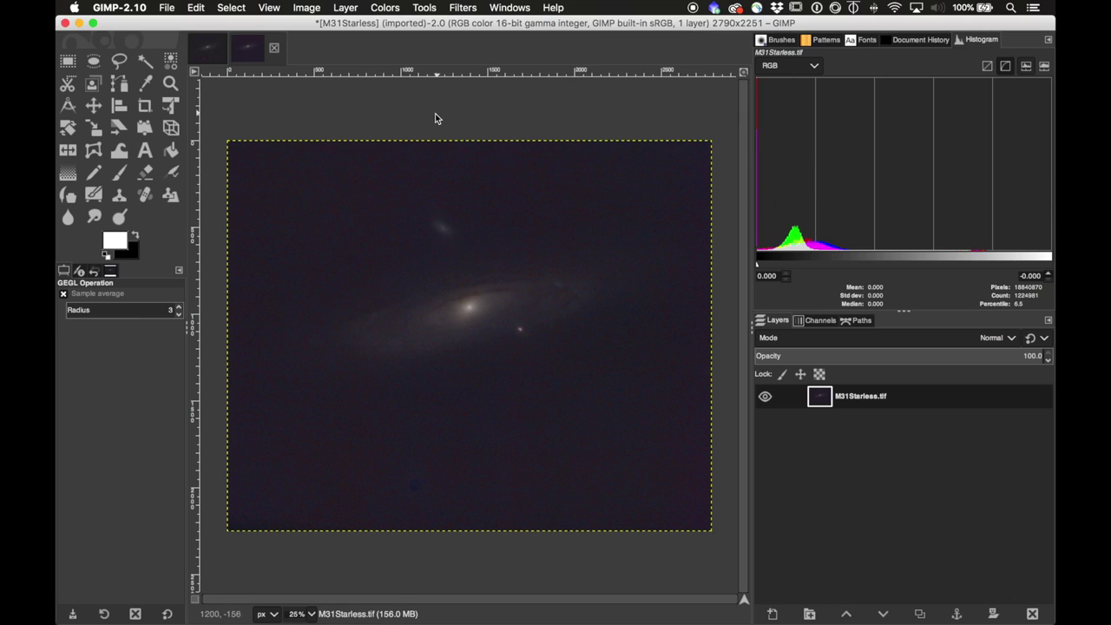
- Apply a Value curve to the starless image with points at input 27.50, output 34.73 and input 14.06, output 7.63
{"action": "left_click", "coordinate": [380, 10]}
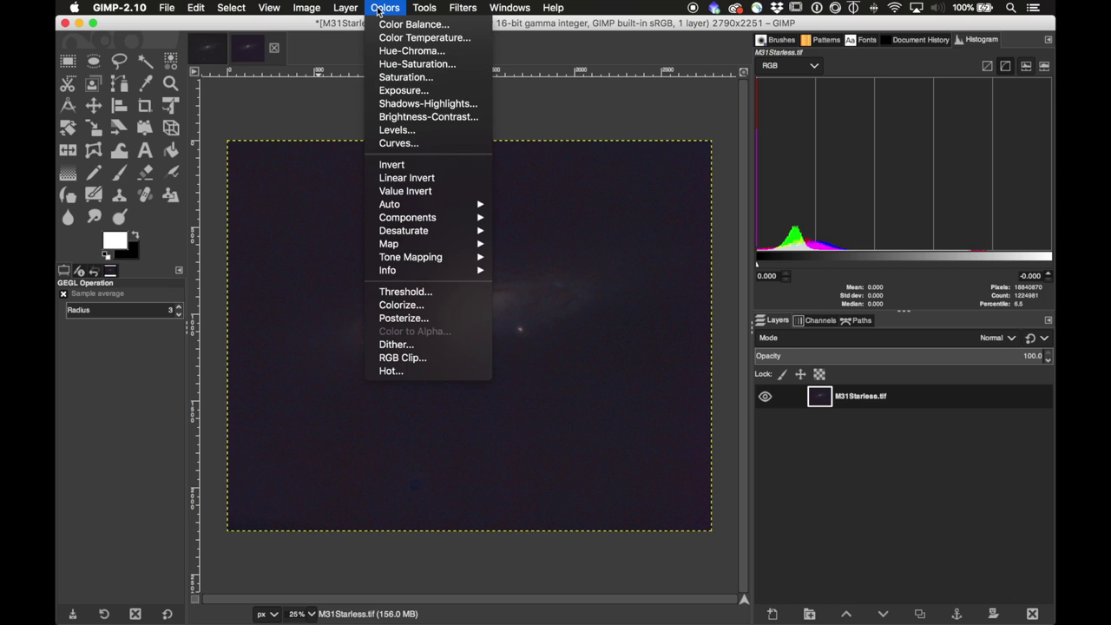
{"action": "left_click", "coordinate": [401, 143]}
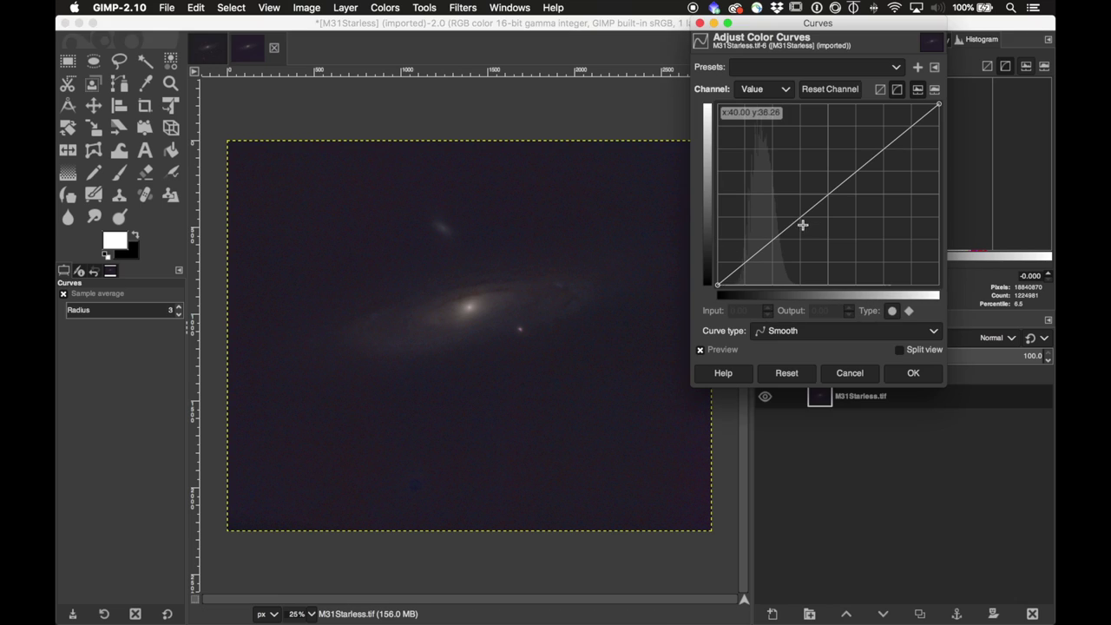
{"action": "left_click_drag", "start_coordinate": [782, 234], "coordinate": [778, 221]}
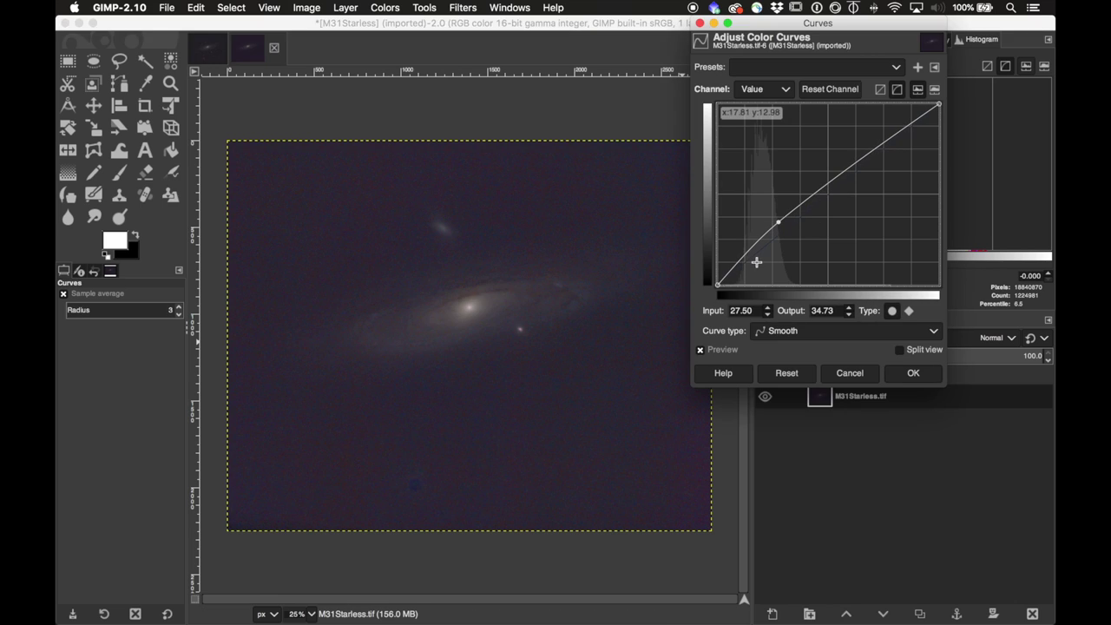
{"action": "left_click_drag", "start_coordinate": [748, 259], "coordinate": [749, 271]}
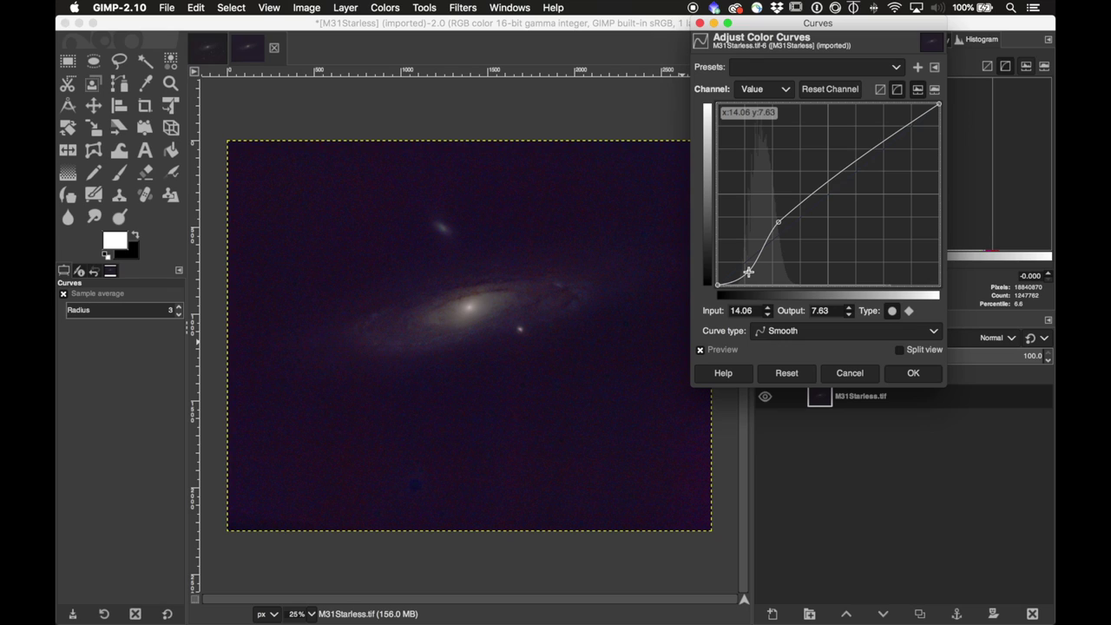
{"action": "left_click", "coordinate": [917, 374]}
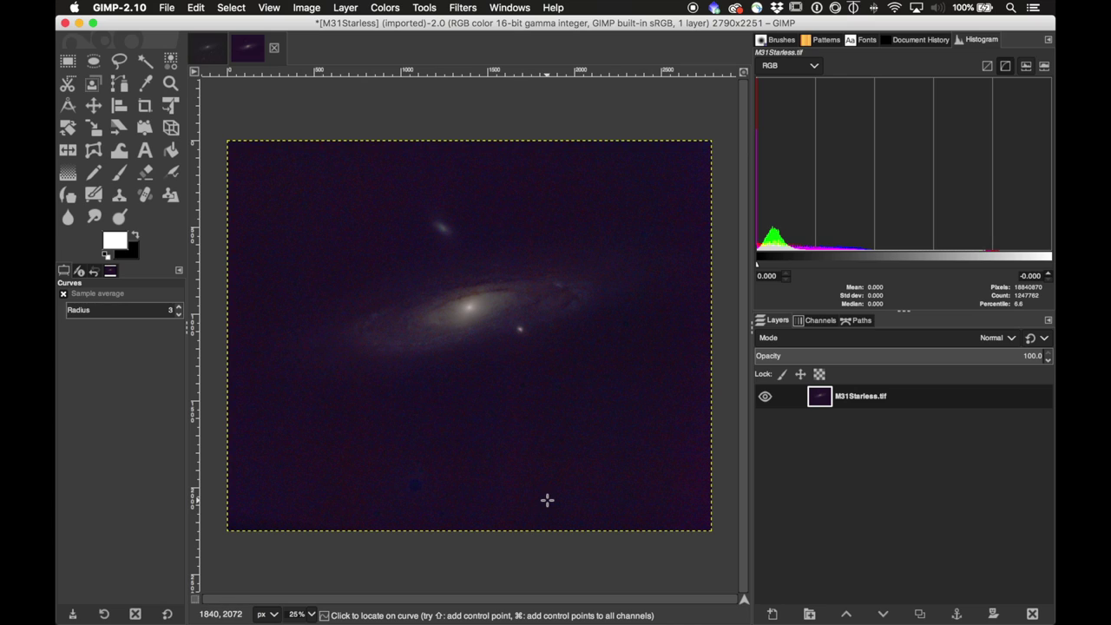
- Duplicate the M31Starless.tif layer and rename the copy "lum mask"
{"action": "right_click", "coordinate": [856, 396]}
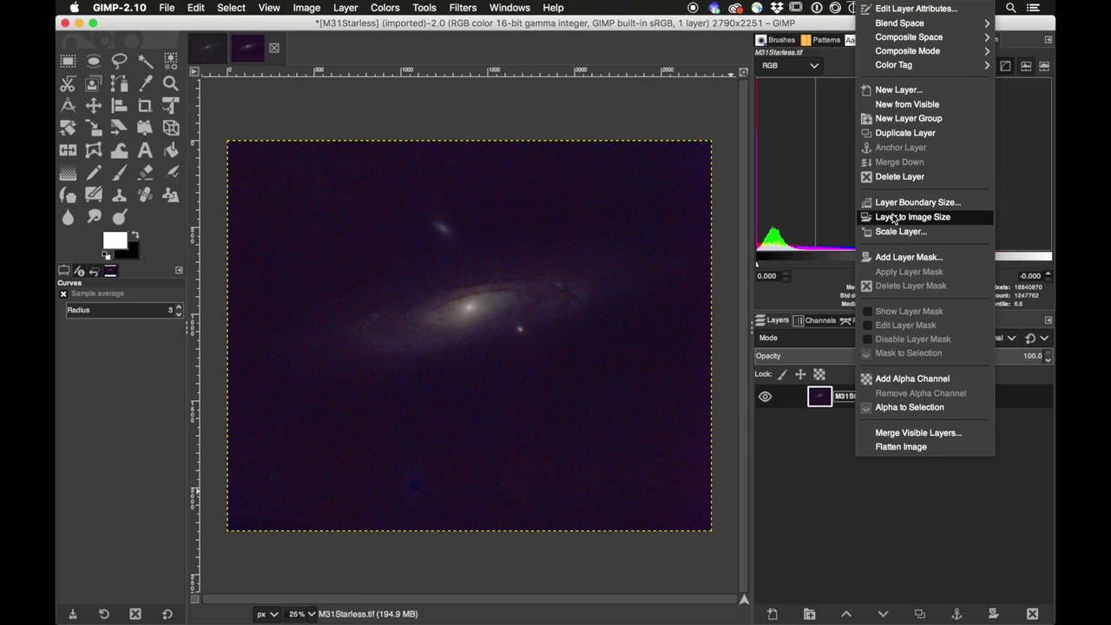
{"action": "left_click", "coordinate": [907, 133]}
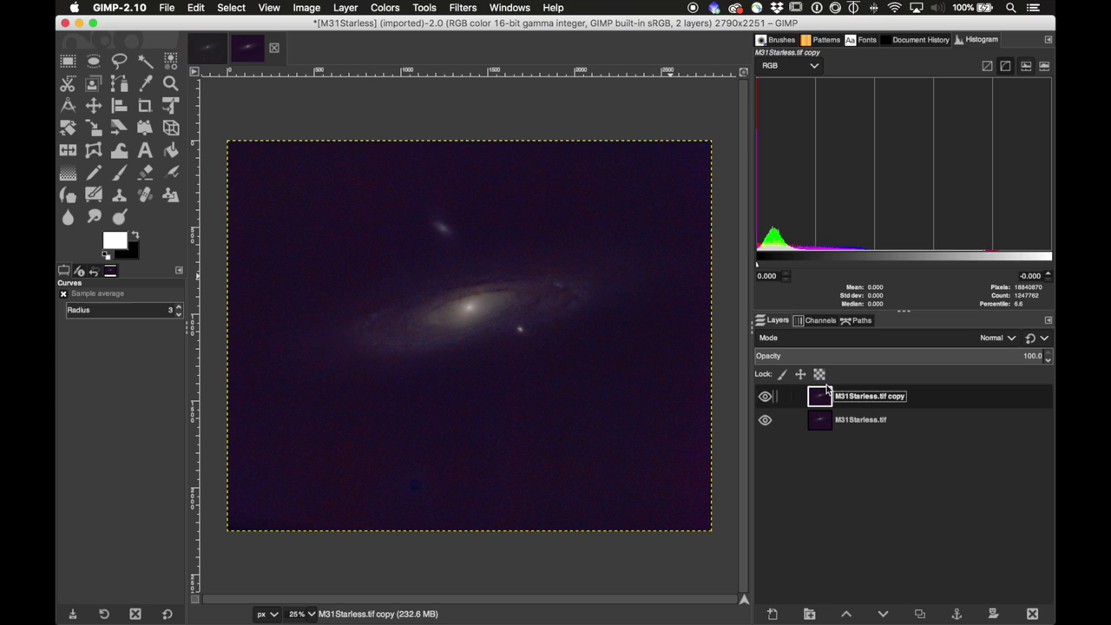
{"action": "double_click", "coordinate": [869, 397]}
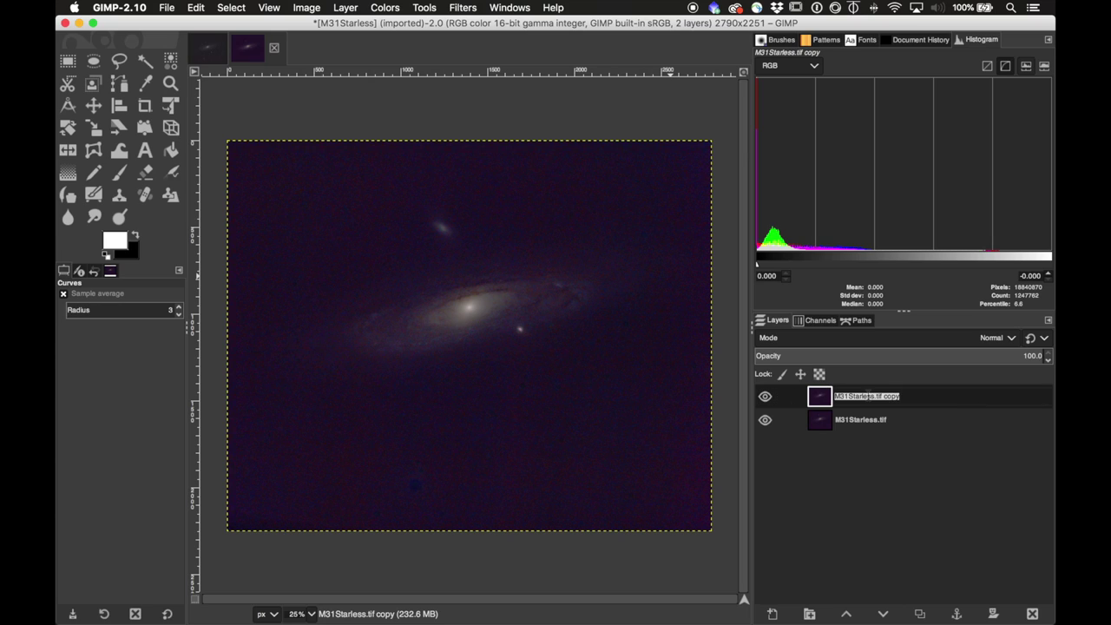
{"action": "type", "text": "lum mask"}
{"action": "key", "text": "Return"}
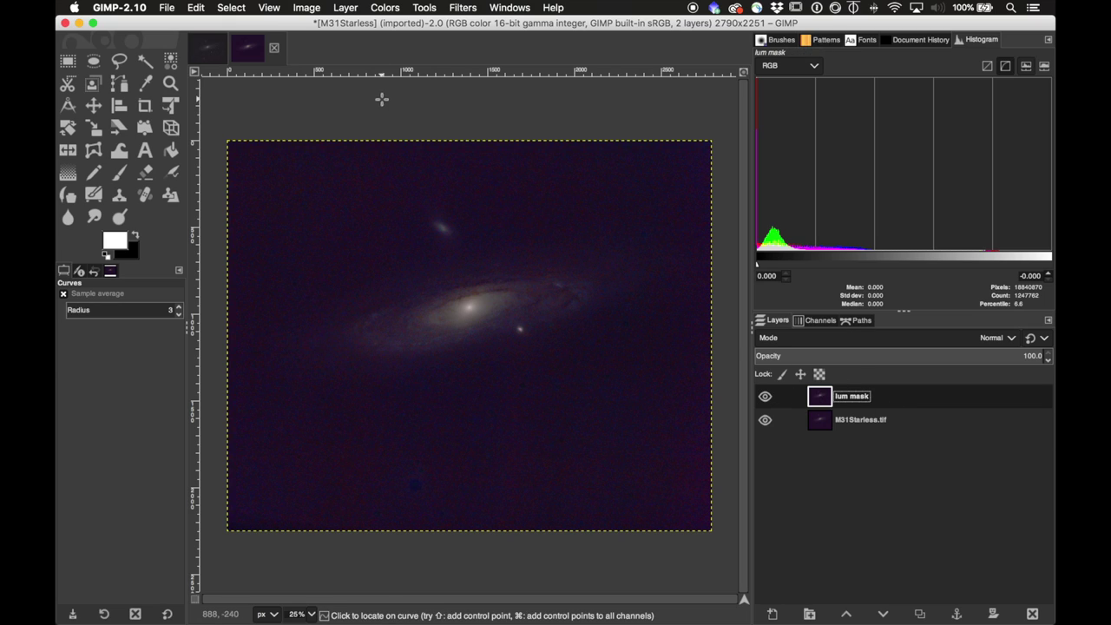
- Desaturate the lum mask layer completely by setting its saturation scale to 0.000
{"action": "left_click", "coordinate": [385, 7]}
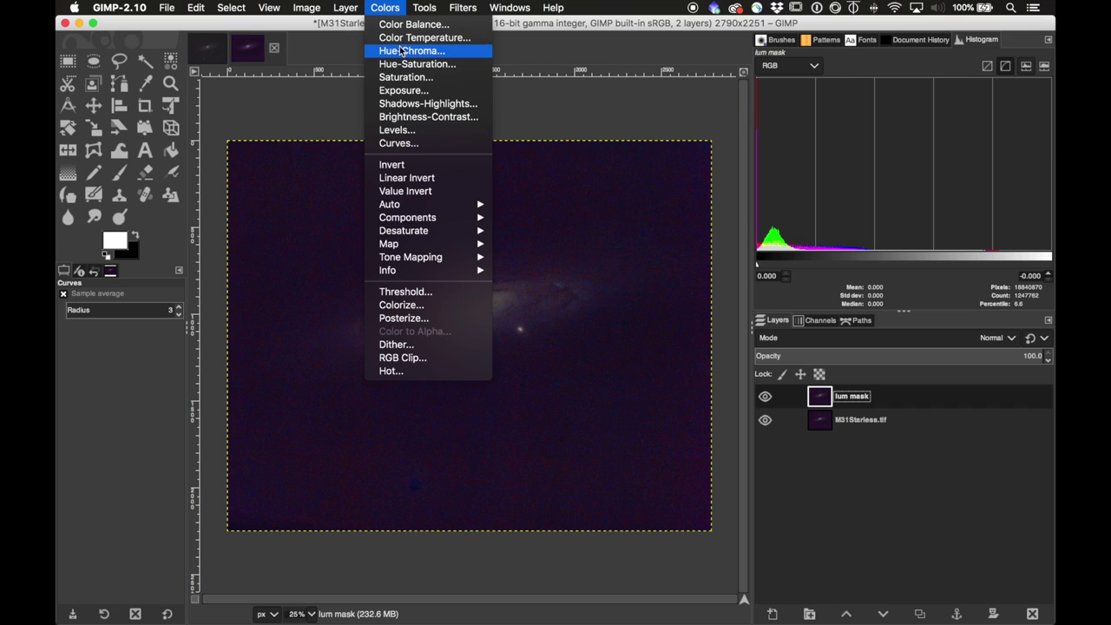
{"action": "left_click", "coordinate": [408, 78]}
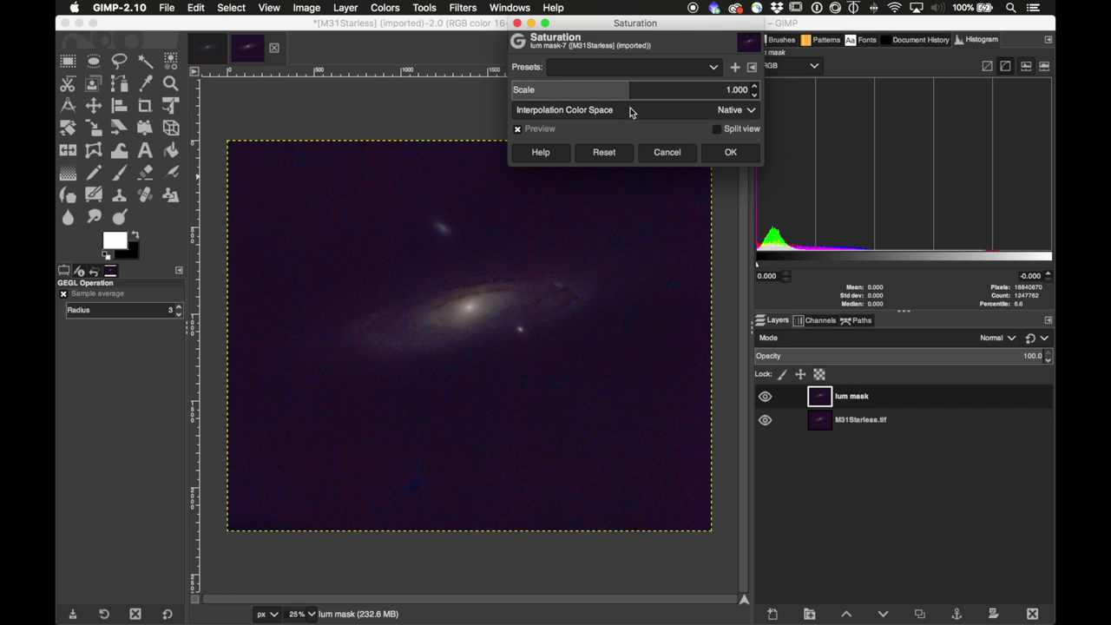
{"action": "left_click_drag", "start_coordinate": [628, 89], "coordinate": [129, 88]}
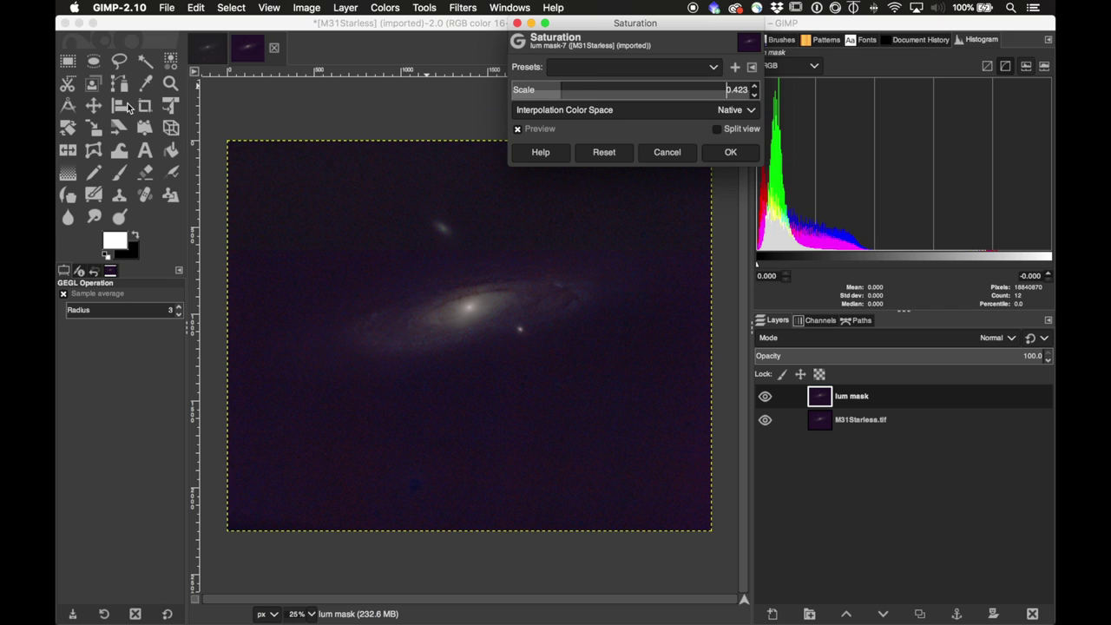
{"action": "left_click_drag", "start_coordinate": [558, 90], "coordinate": [438, 98]}
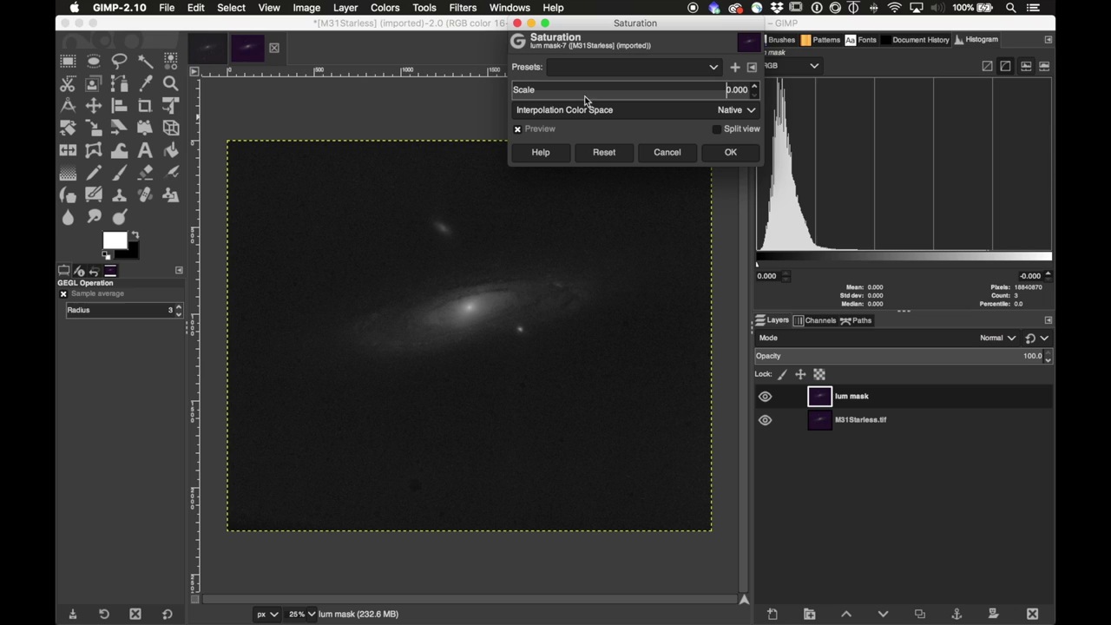
{"action": "left_click", "coordinate": [736, 154]}
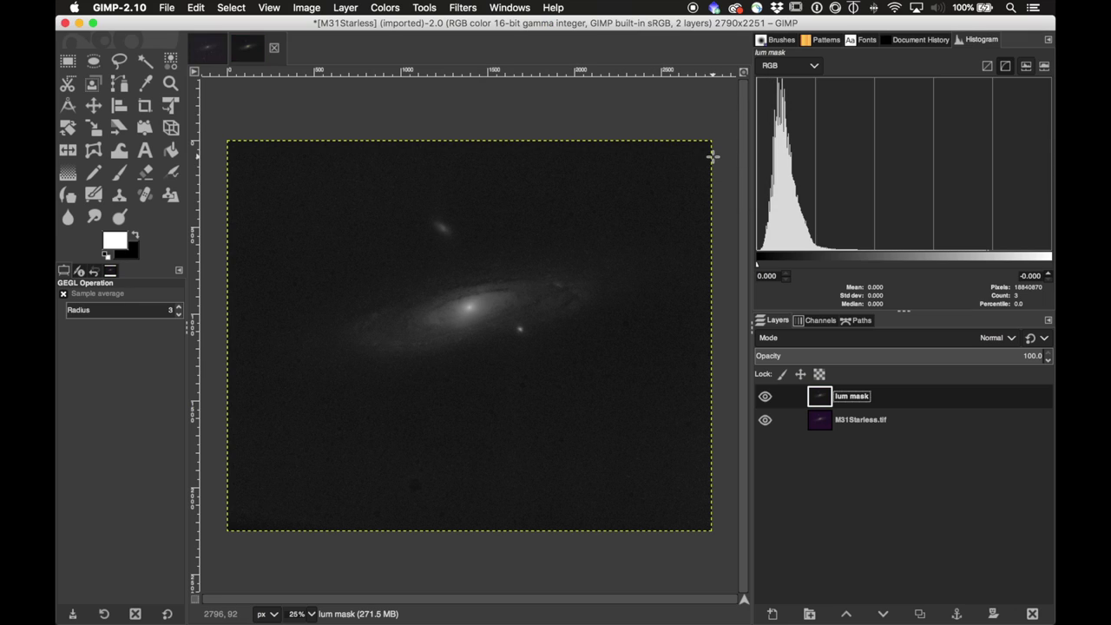
- Reshape the lum mask layer's Value curve to turn the background black and increase the galaxy's contrast
{"action": "left_click", "coordinate": [389, 6]}
{"action": "left_click", "coordinate": [428, 144]}
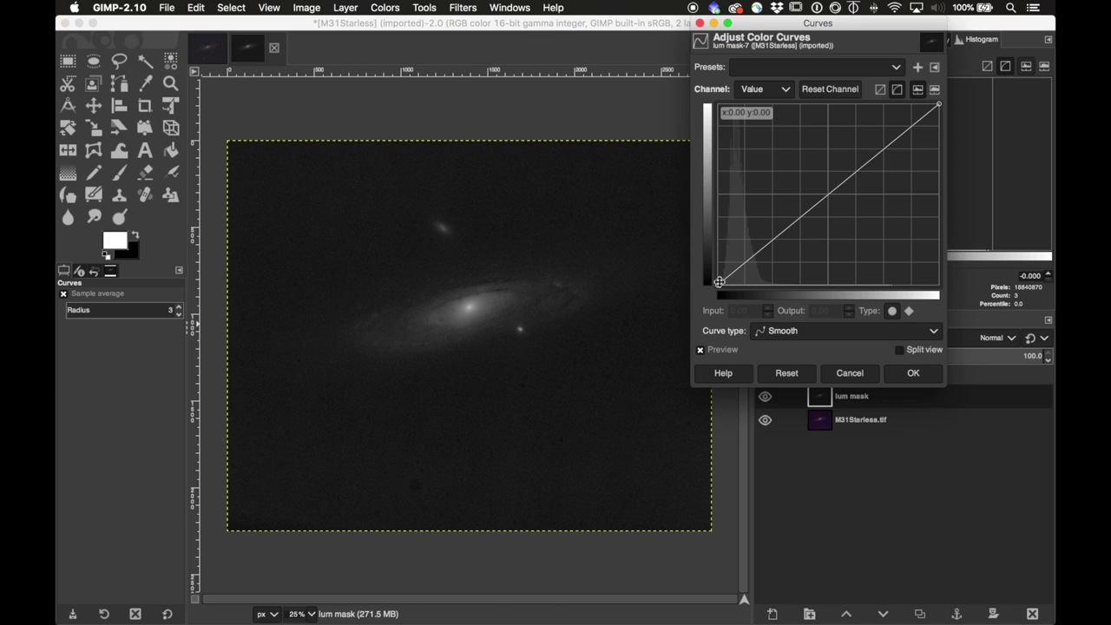
{"action": "left_click_drag", "start_coordinate": [720, 285], "coordinate": [776, 231]}
{"action": "left_click", "coordinate": [744, 262]}
{"action": "left_click", "coordinate": [913, 372]}
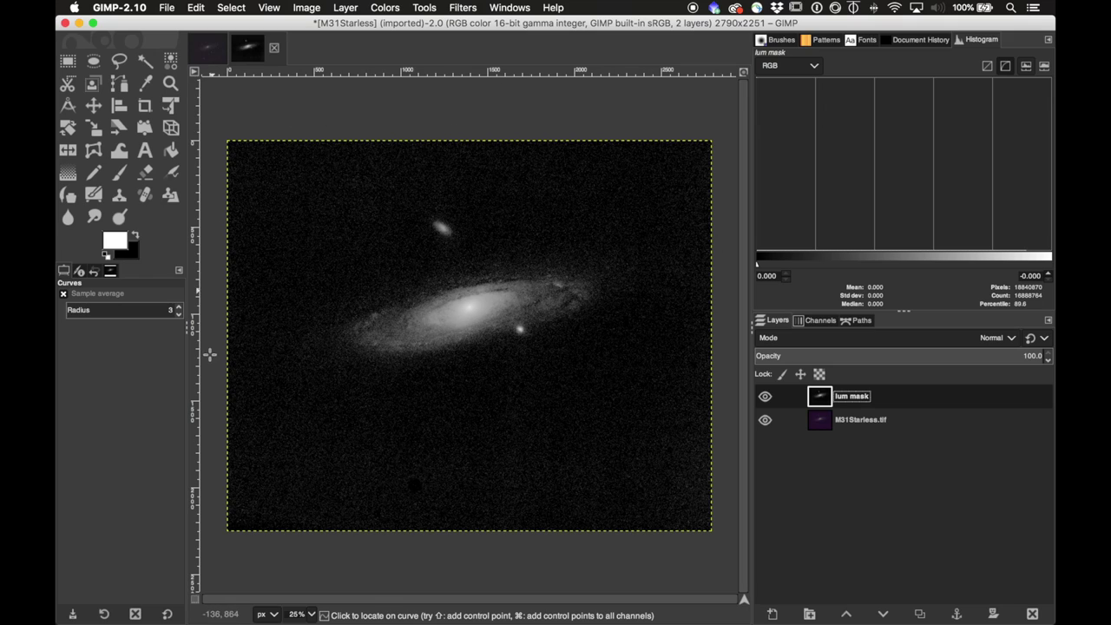
- Adjust the lum mask layer's Levels with a low input of 26.35 and a gamma of 1.59
{"action": "left_click", "coordinate": [386, 9]}
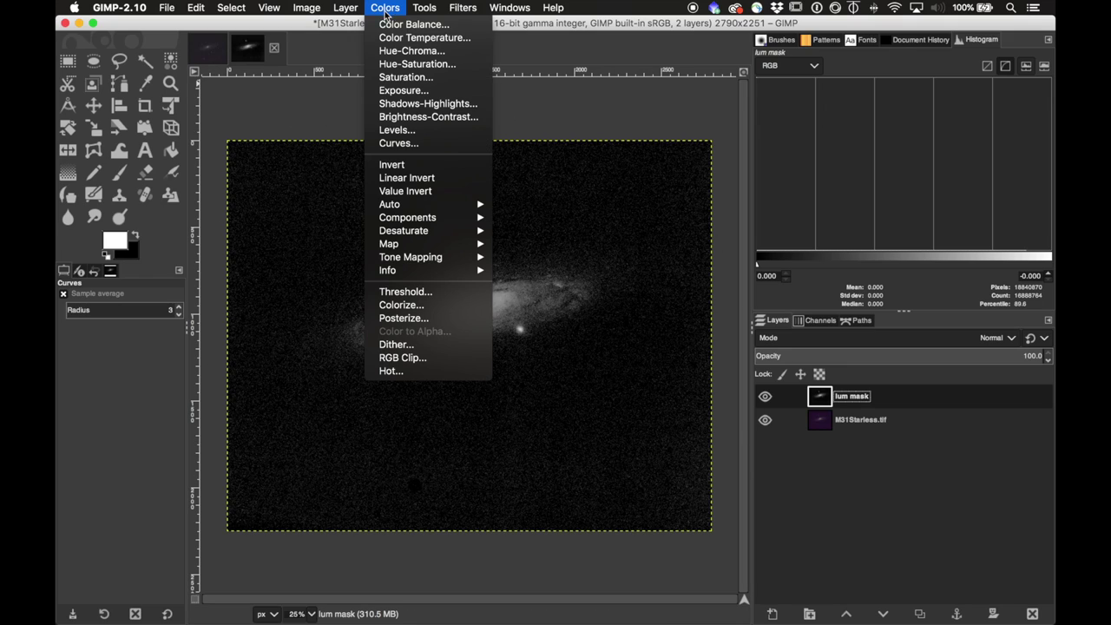
{"action": "left_click", "coordinate": [440, 136]}
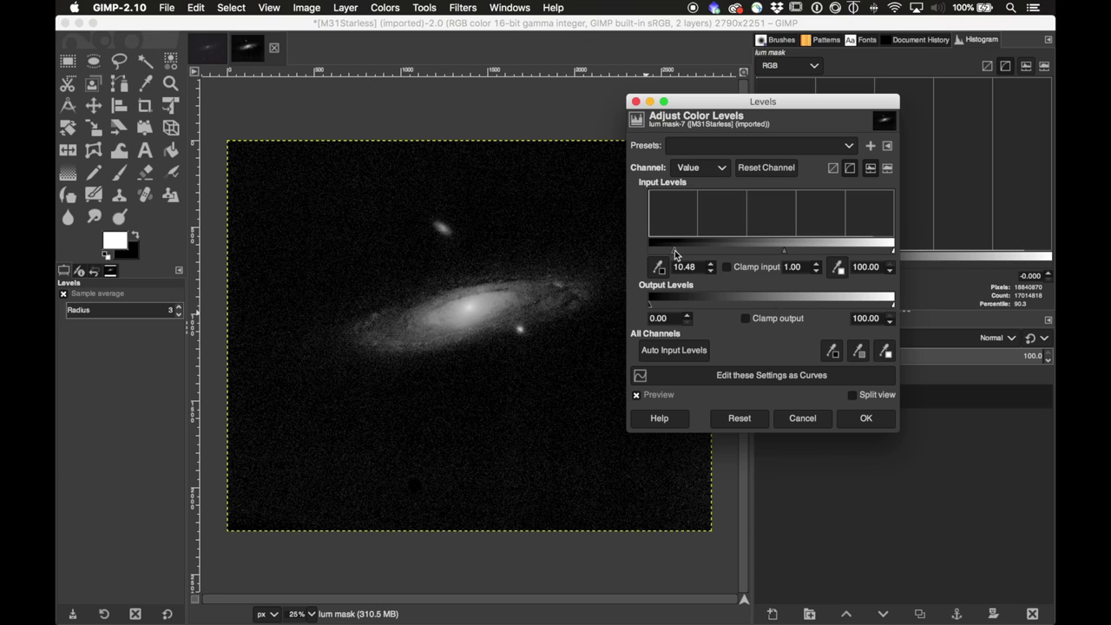
{"action": "left_click_drag", "start_coordinate": [786, 250], "coordinate": [761, 250]}
{"action": "left_click_drag", "start_coordinate": [683, 257], "coordinate": [713, 253]}
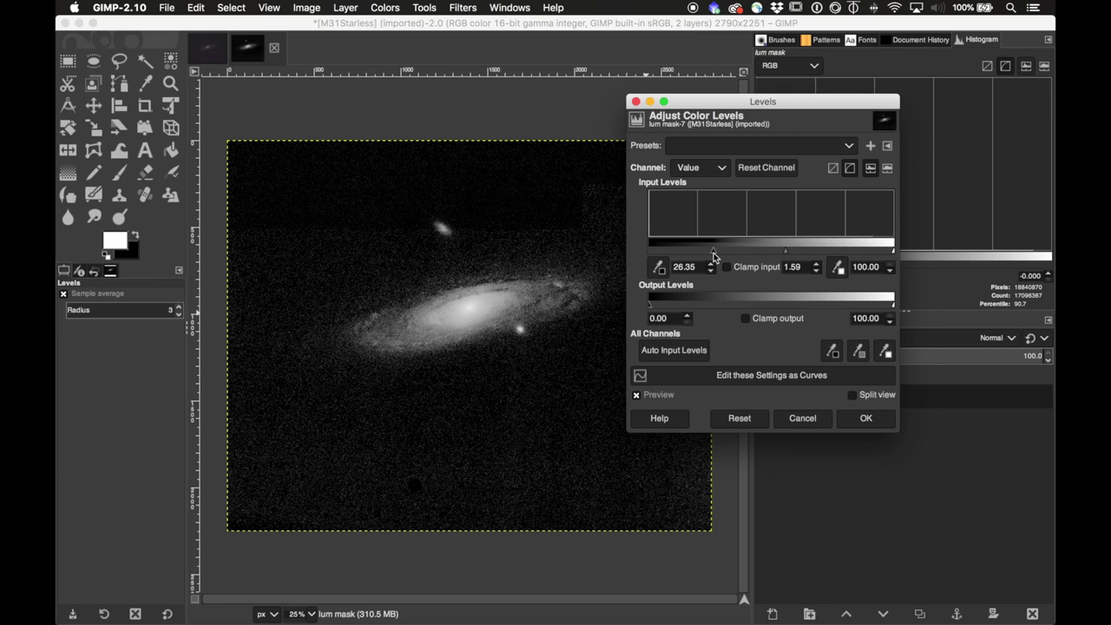
{"action": "key", "text": "Return"}
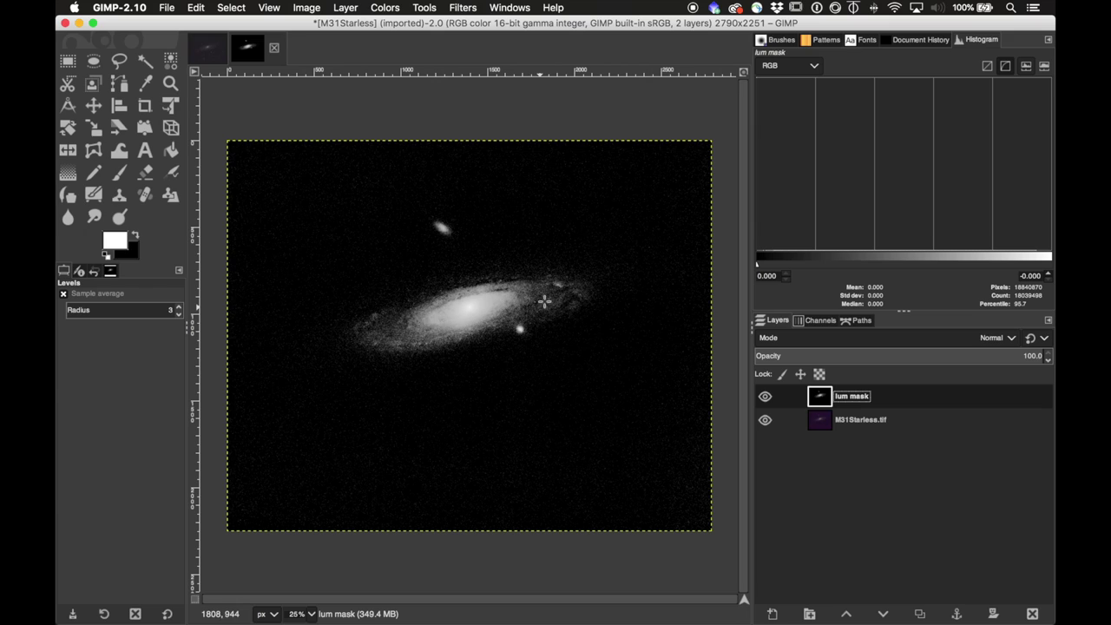
- Paint over the galaxy's disc on the lum mask layer with a soft white Paintbrush at size 148 and opacity 39.7
{"action": "left_click", "coordinate": [119, 172]}
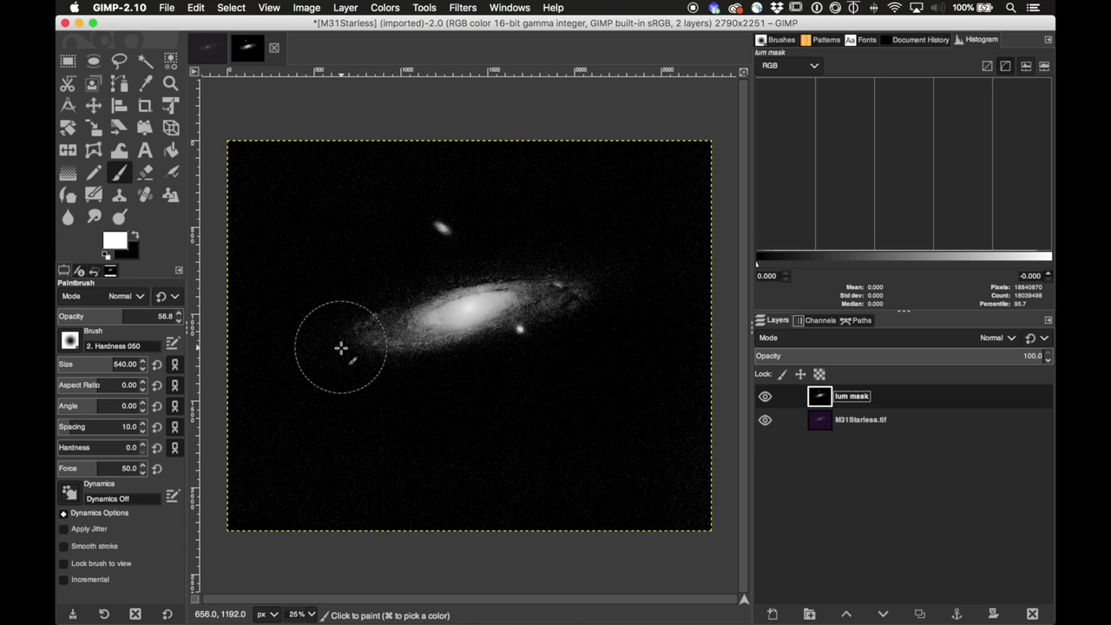
{"action": "key", "text": "bracketleft"}
{"action": "key", "text": "bracketleft"}
{"action": "key", "text": "bracketleft"}
{"action": "key", "text": "bracketleft"}
{"action": "key", "text": "bracketleft"}
{"action": "key", "text": "bracketleft"}
{"action": "key", "text": "bracketleft"}
{"action": "key", "text": "bracketleft"}
{"action": "key", "text": "bracketleft"}
{"action": "key", "text": "bracketleft"}
{"action": "key", "text": "bracketleft"}
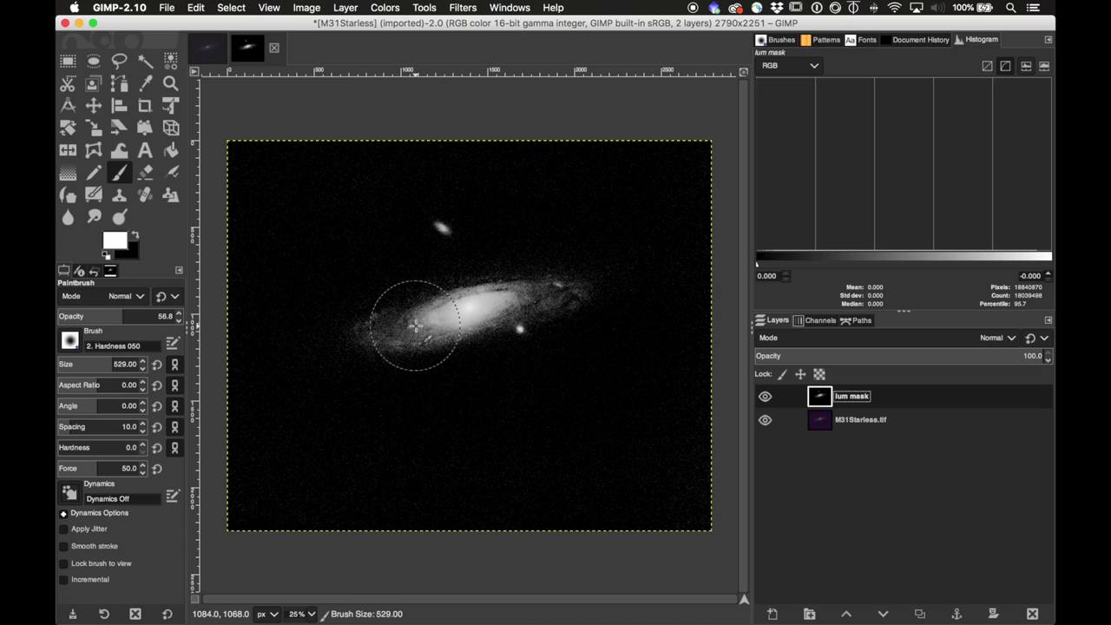
{"action": "key", "text": "bracketleft"}
{"action": "key", "text": "bracketleft"}
{"action": "key", "text": "bracketleft"}
{"action": "key", "text": "bracketleft"}
{"action": "key", "text": "bracketleft"}
{"action": "key", "text": "bracketleft"}
{"action": "key", "text": "bracketleft"}
{"action": "key", "text": "bracketleft"}
{"action": "key", "text": "bracketleft"}
{"action": "key", "text": "bracketleft"}
{"action": "key", "text": "bracketleft"}
{"action": "key", "text": "bracketleft"}
{"action": "key", "text": "bracketleft"}
{"action": "key", "text": "bracketleft"}
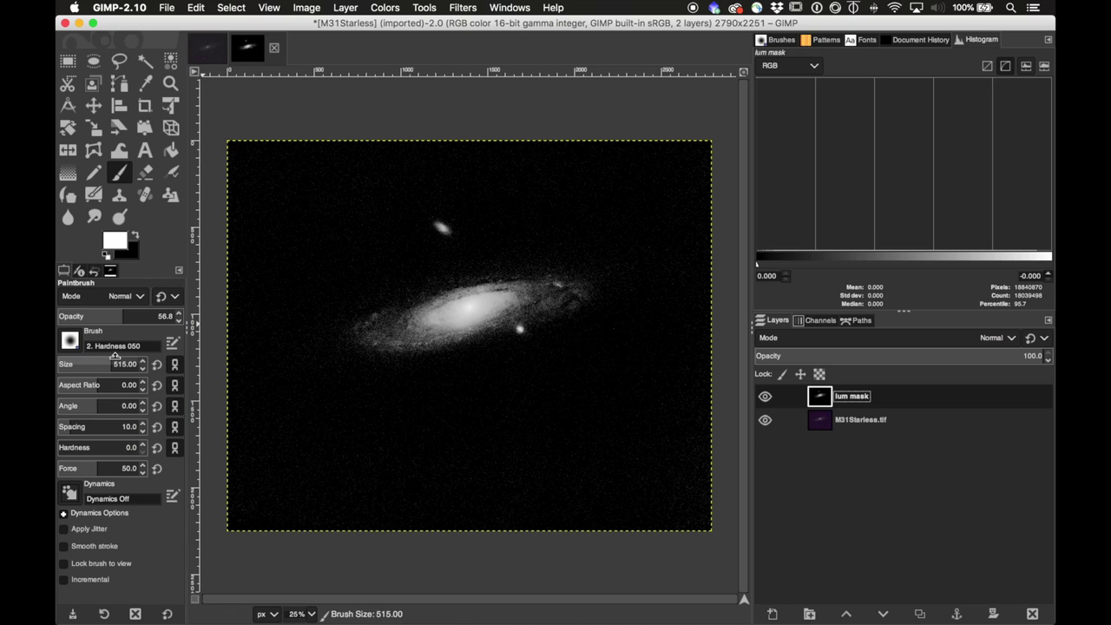
{"action": "left_click_drag", "start_coordinate": [114, 358], "coordinate": [79, 364]}
{"action": "mouse_move", "coordinate": [401, 328]}
{"action": "left_mouse_down"}
{"action": "mouse_move", "coordinate": [454, 308]}
{"action": "mouse_move", "coordinate": [421, 330]}
{"action": "mouse_move", "coordinate": [381, 332]}
{"action": "mouse_move", "coordinate": [455, 328]}
{"action": "mouse_move", "coordinate": [382, 333]}
{"action": "mouse_move", "coordinate": [444, 310]}
{"action": "mouse_move", "coordinate": [572, 295]}
{"action": "mouse_move", "coordinate": [515, 313]}
{"action": "mouse_move", "coordinate": [558, 308]}
{"action": "mouse_move", "coordinate": [480, 314]}
{"action": "mouse_move", "coordinate": [503, 318]}
{"action": "mouse_move", "coordinate": [548, 300]}
{"action": "mouse_move", "coordinate": [451, 314]}
{"action": "mouse_move", "coordinate": [508, 305]}
{"action": "mouse_move", "coordinate": [475, 302]}
{"action": "mouse_move", "coordinate": [379, 335]}
{"action": "mouse_move", "coordinate": [418, 339]}
{"action": "mouse_move", "coordinate": [563, 300]}
{"action": "mouse_move", "coordinate": [368, 339]}
{"action": "mouse_move", "coordinate": [473, 304]}
{"action": "mouse_move", "coordinate": [413, 309]}
{"action": "mouse_move", "coordinate": [375, 332]}
{"action": "mouse_move", "coordinate": [510, 304]}
{"action": "left_mouse_up"}
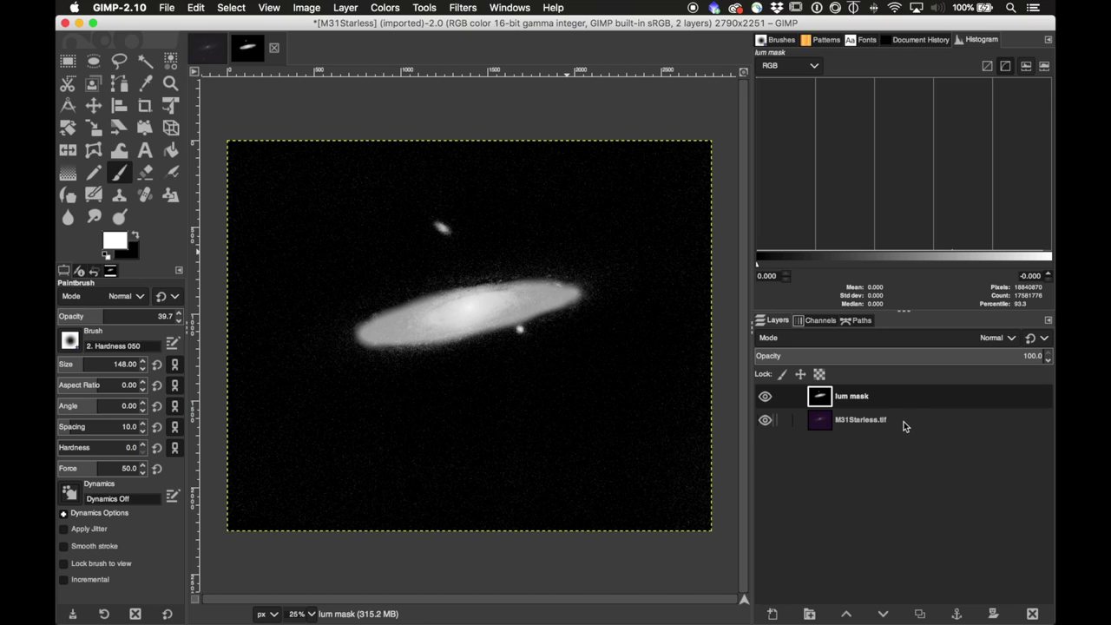
- Add a black (full transparency) layer mask to the M31Starless.tif layer
{"action": "left_click", "coordinate": [887, 423]}
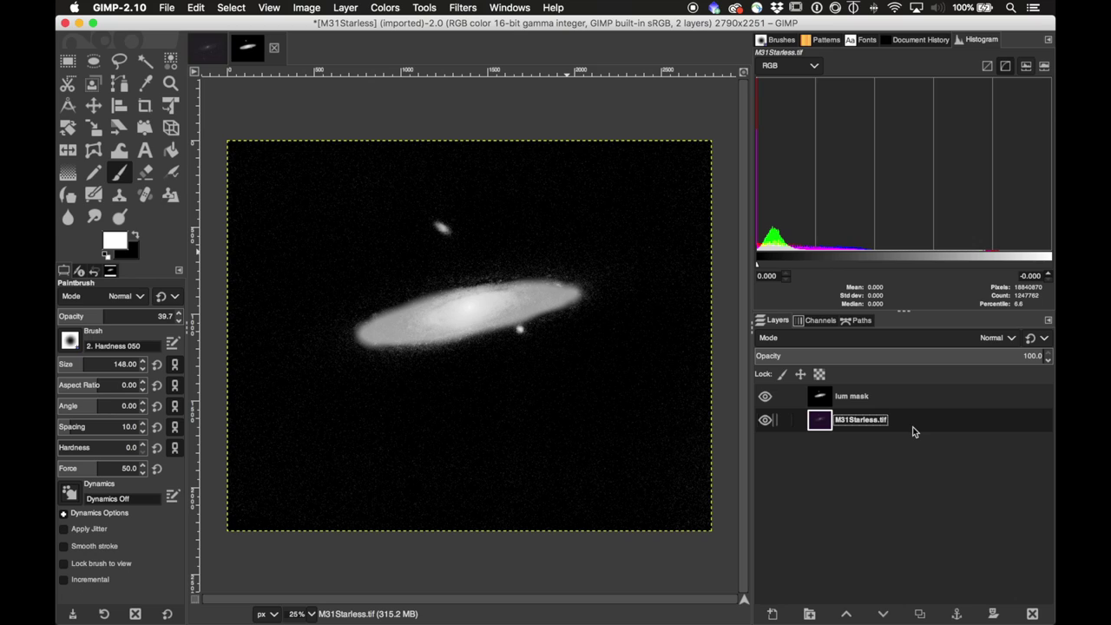
{"action": "right_click", "coordinate": [905, 423]}
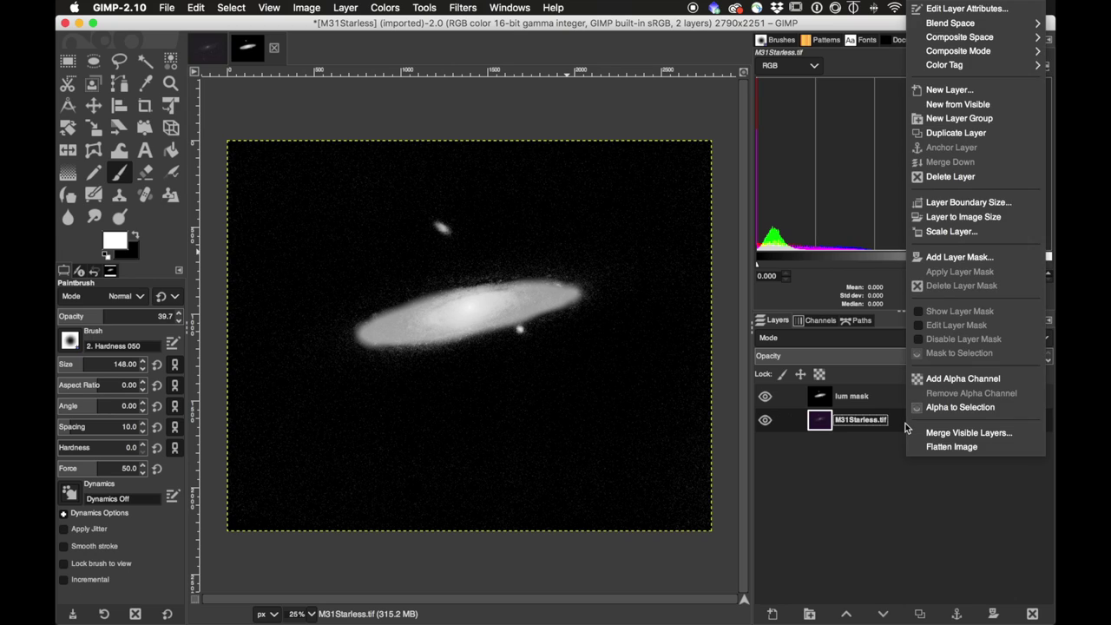
{"action": "left_click", "coordinate": [960, 259]}
{"action": "left_click", "coordinate": [960, 261]}
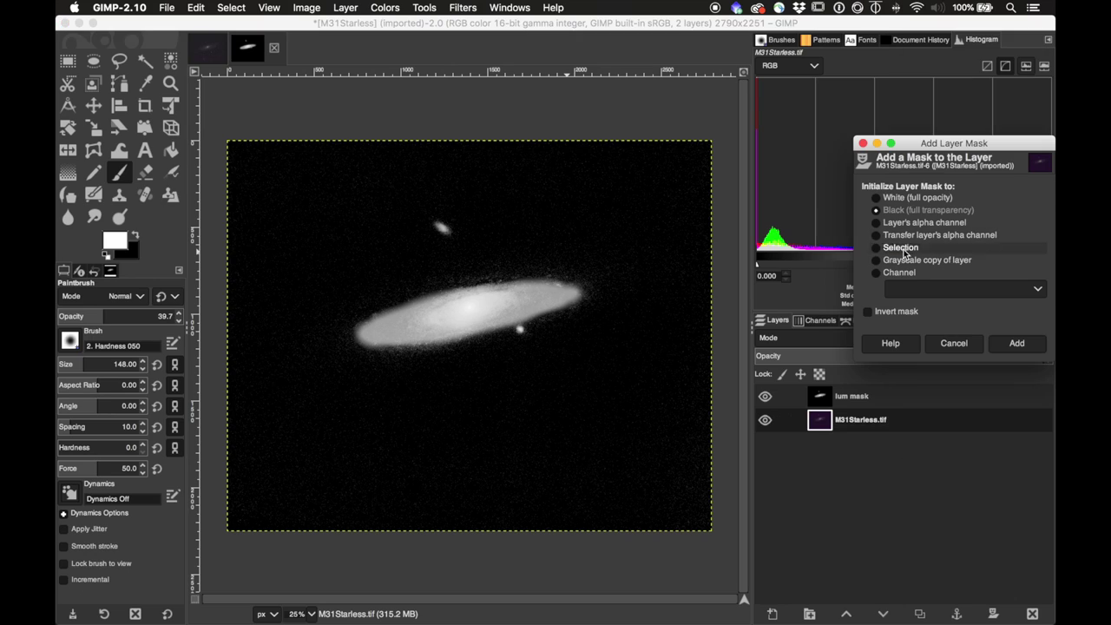
{"action": "left_click", "coordinate": [1017, 344]}
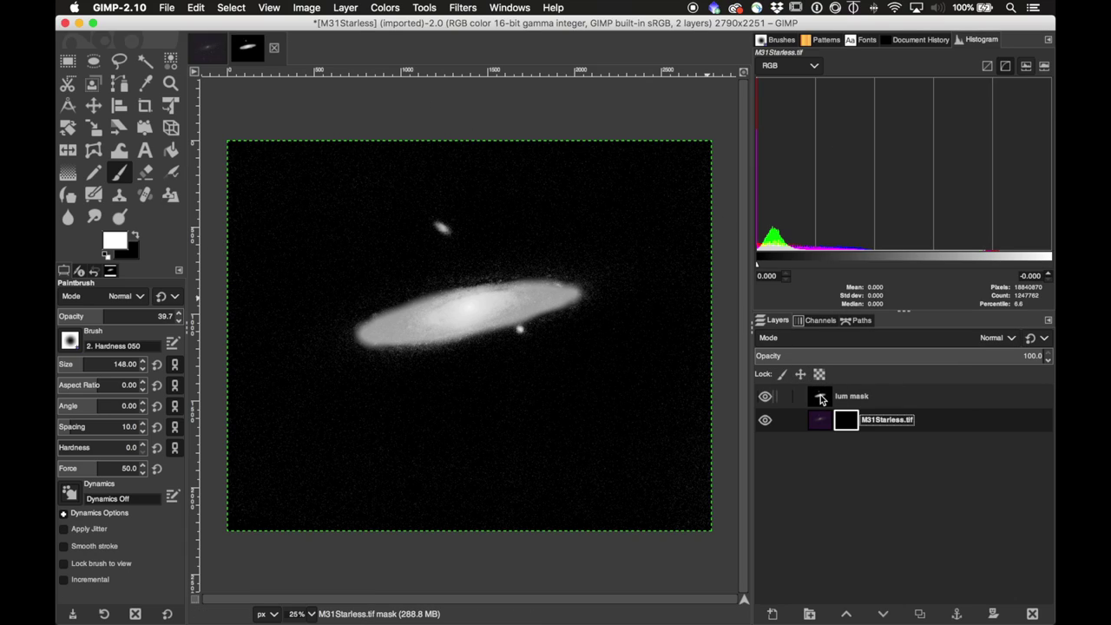
- Select the entire lum mask layer and copy its pixels
{"action": "left_click", "coordinate": [821, 399]}
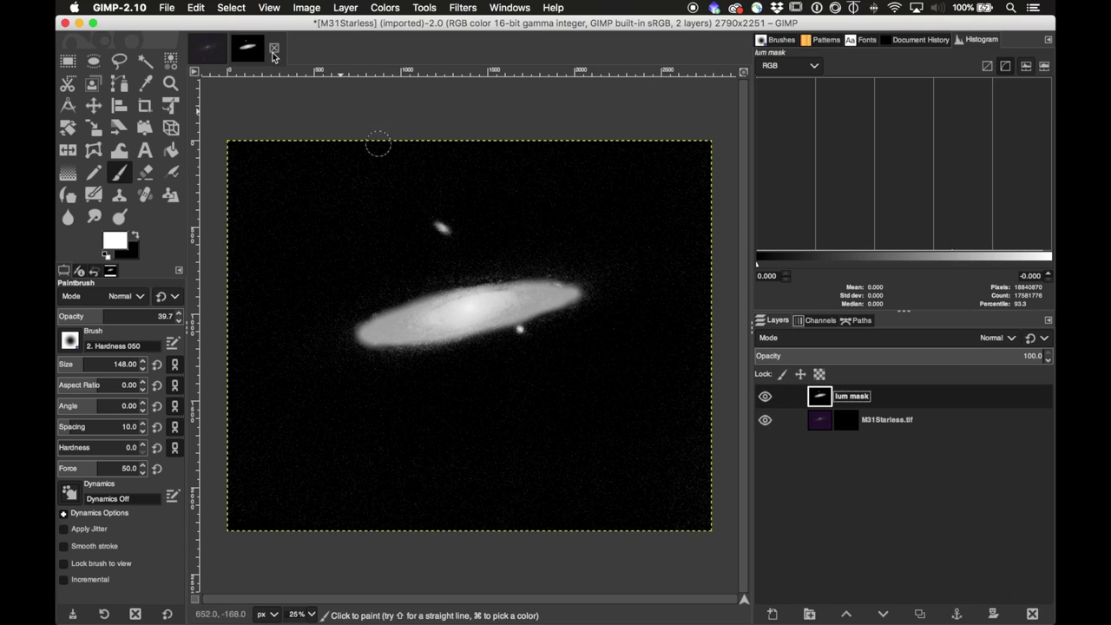
{"action": "left_click", "coordinate": [237, 7]}
{"action": "left_click", "coordinate": [240, 22]}
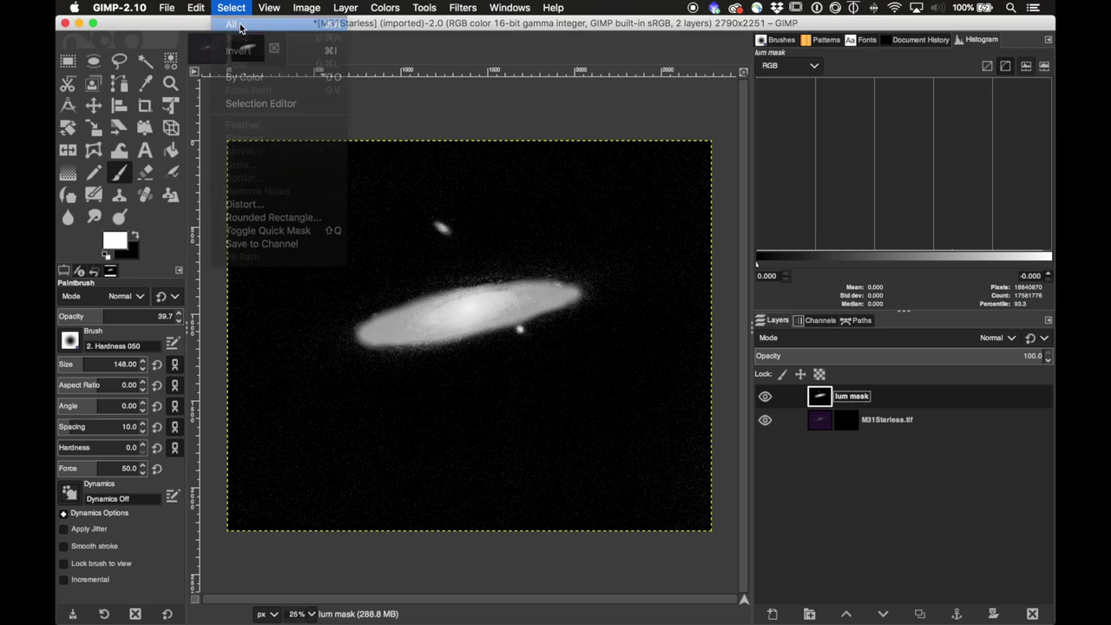
{"action": "left_click", "coordinate": [196, 8]}
{"action": "left_click", "coordinate": [221, 78]}
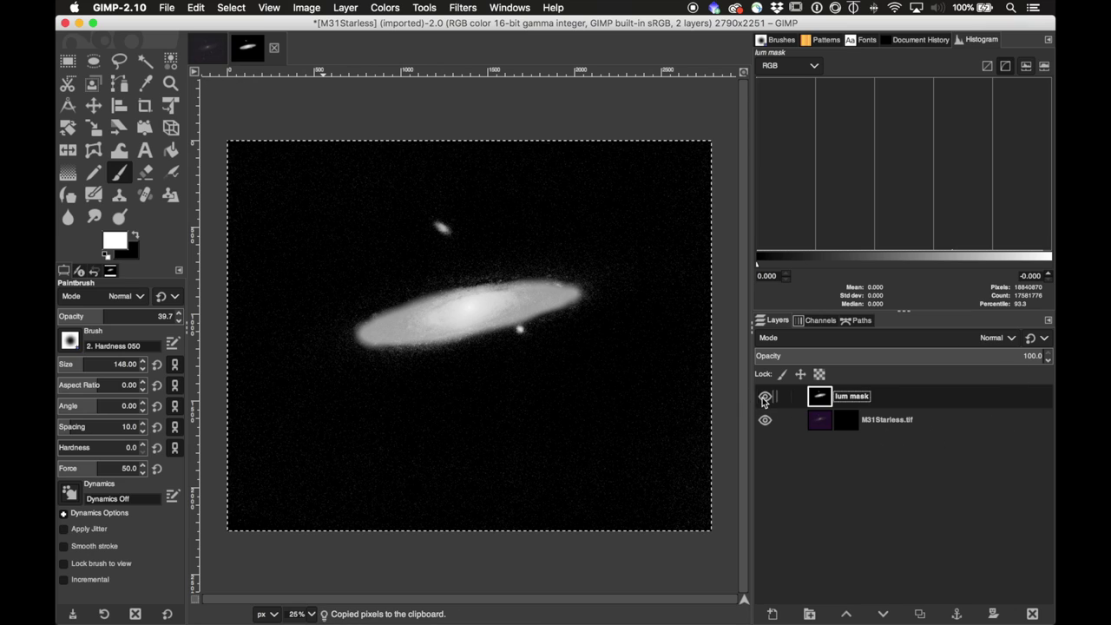
- Hide the lum mask layer and paste the copied pixels into the M31Starless.tif layer's mask, anchoring the floating selection
{"action": "left_click", "coordinate": [765, 396]}
{"action": "left_click", "coordinate": [842, 422]}
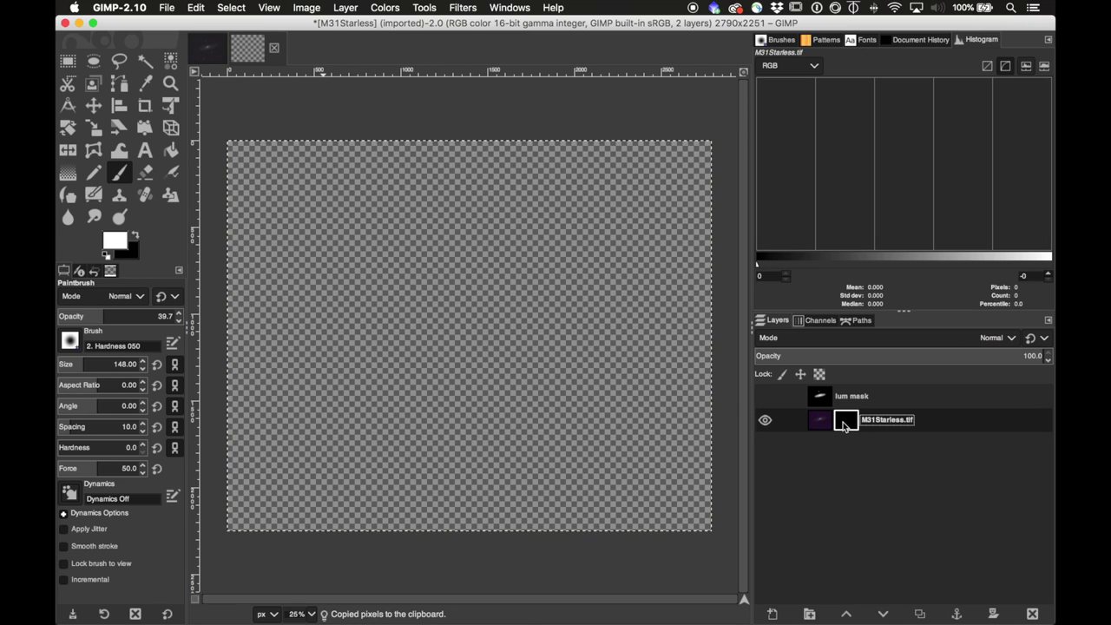
{"action": "right_click", "coordinate": [842, 423]}
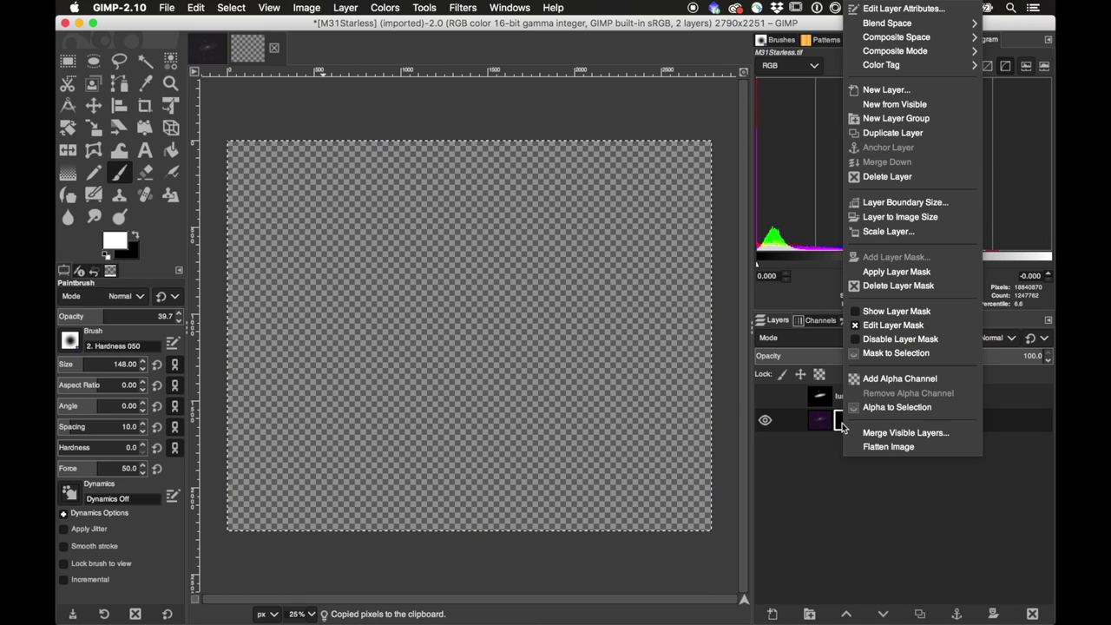
{"action": "left_click", "coordinate": [898, 315]}
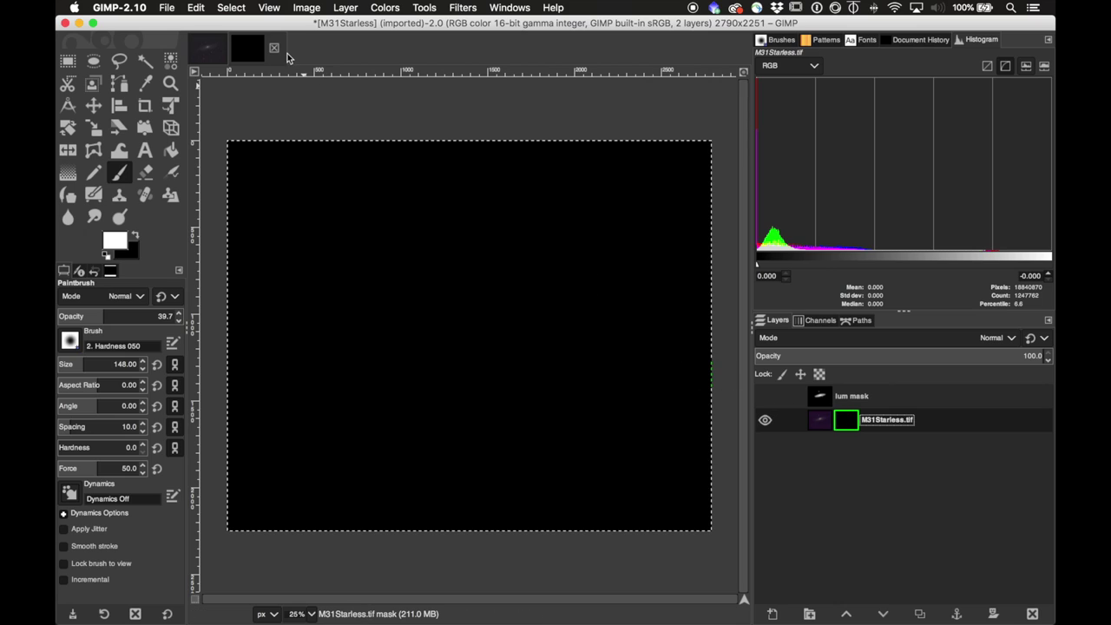
{"action": "left_click", "coordinate": [197, 9]}
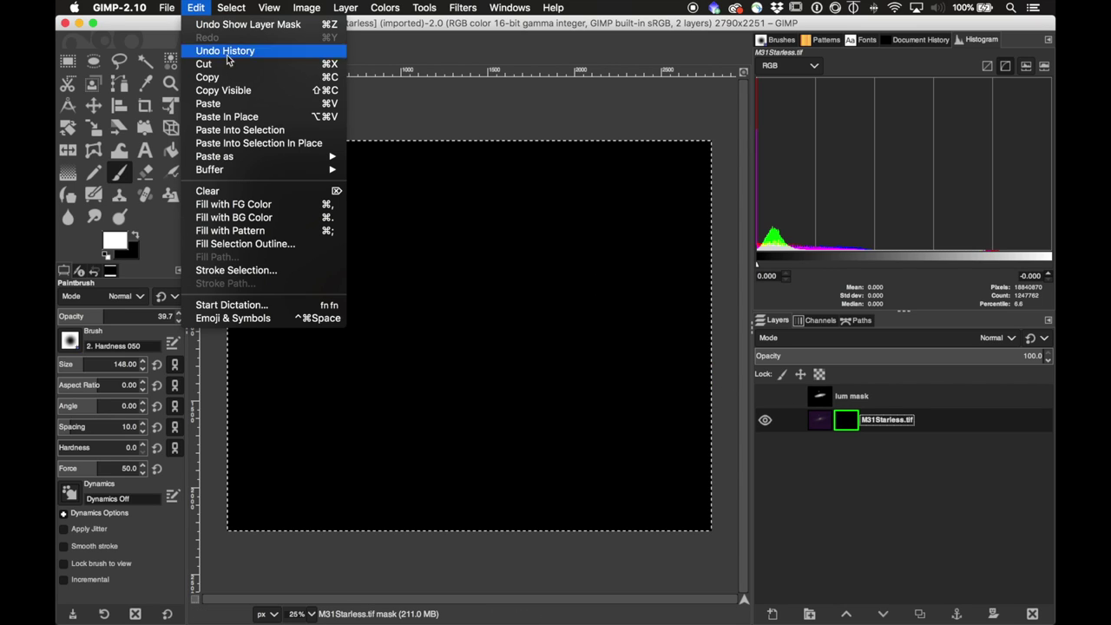
{"action": "left_click", "coordinate": [228, 104]}
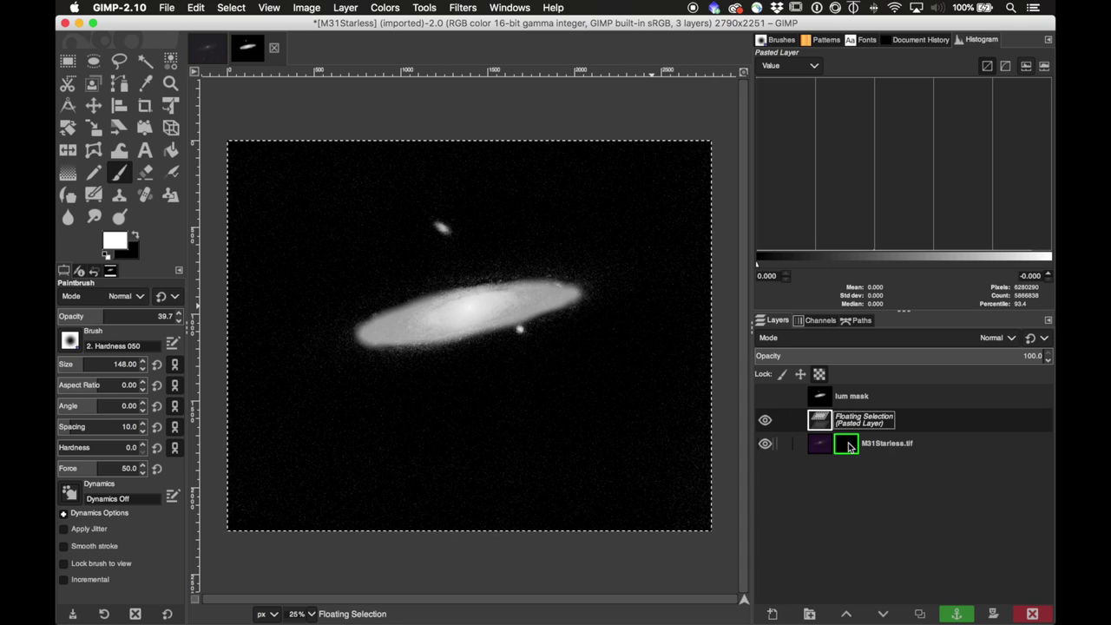
{"action": "left_click", "coordinate": [958, 613]}
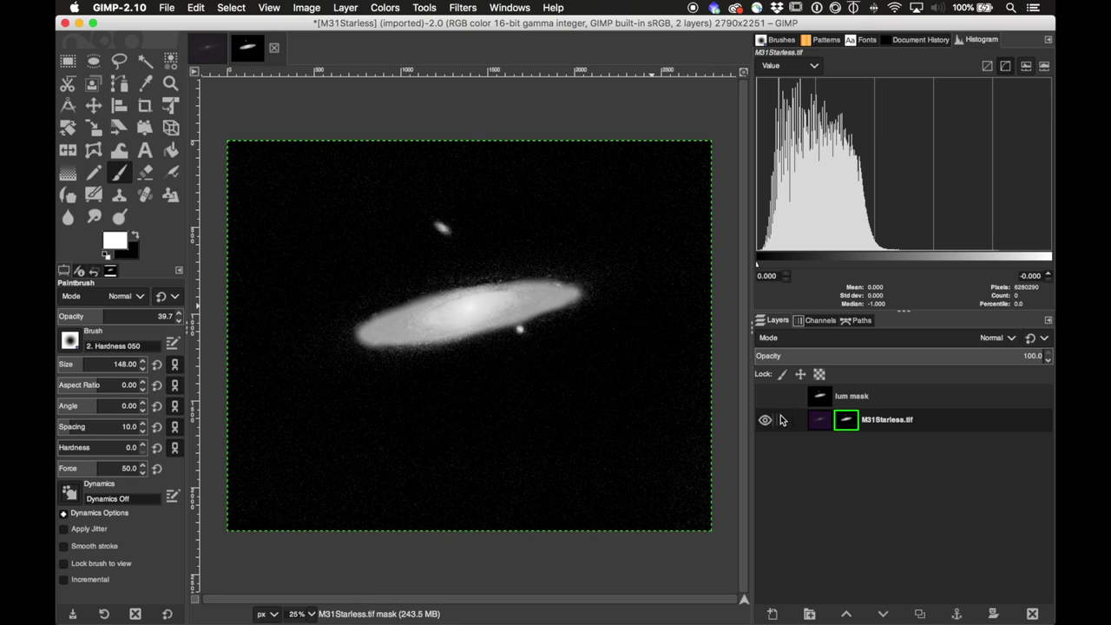
{"action": "right_click", "coordinate": [849, 428]}
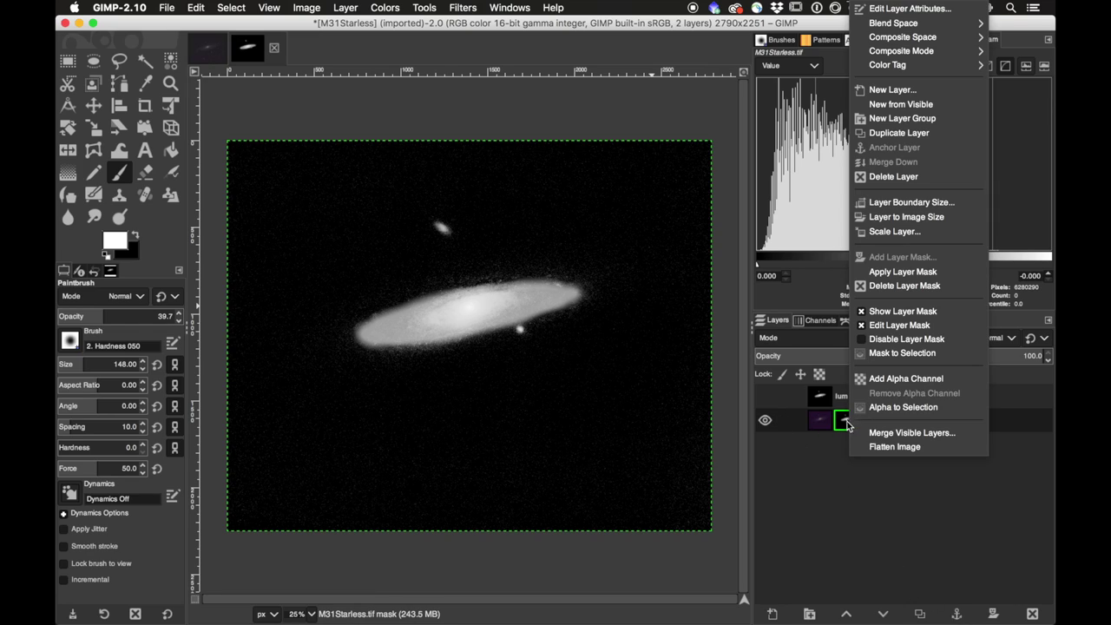
{"action": "left_click", "coordinate": [887, 313]}
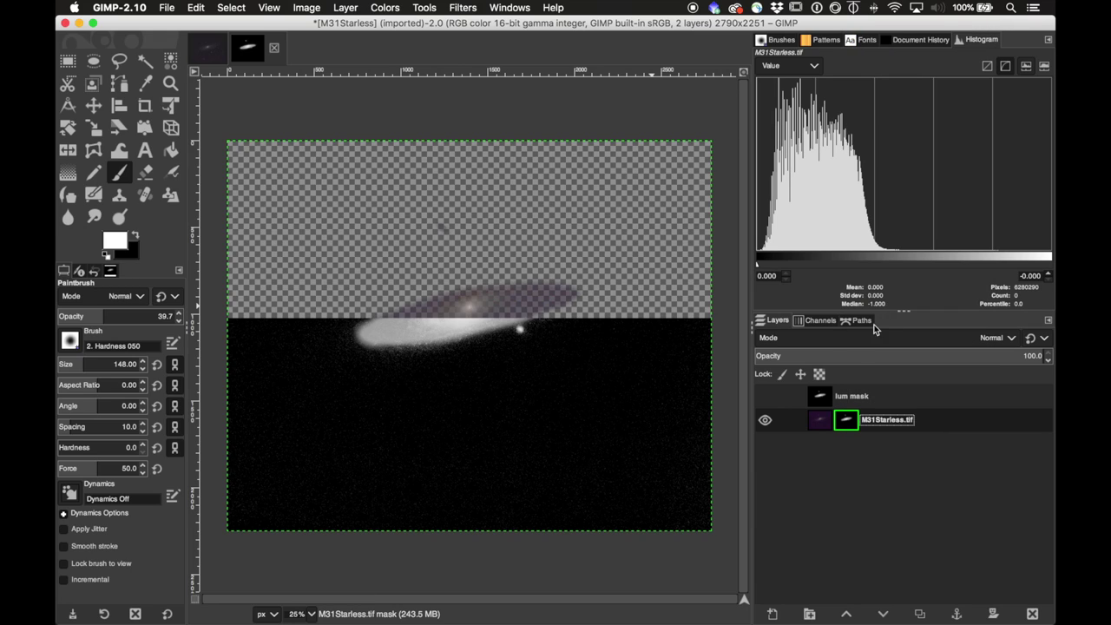
- Duplicate the masked M31Starless.tif layer and delete the layer mask from the original
{"action": "right_click", "coordinate": [821, 421]}
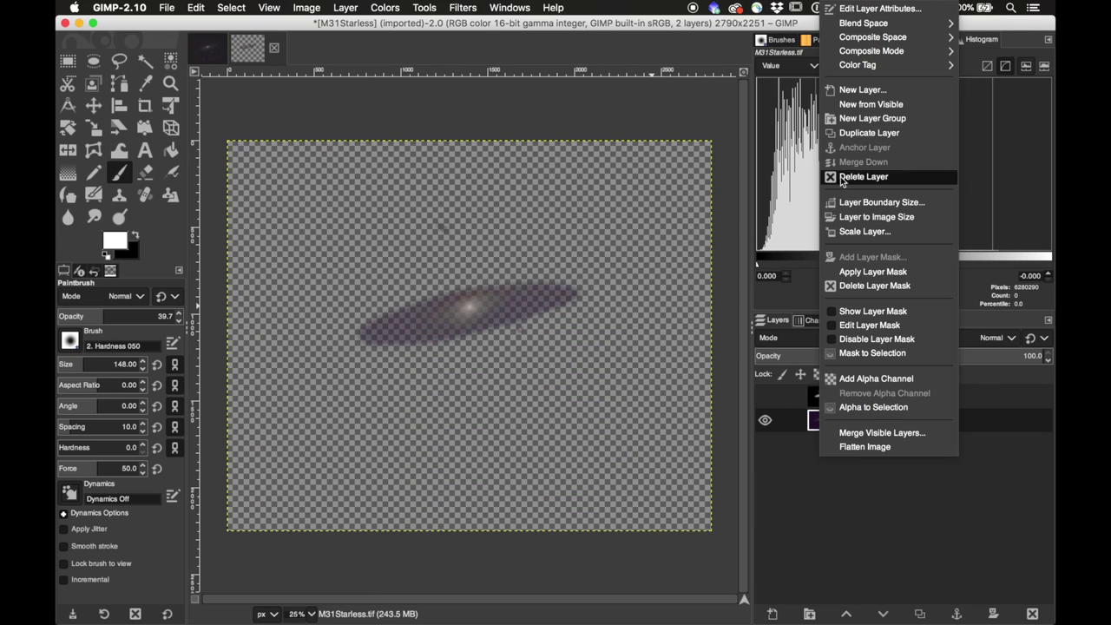
{"action": "left_click", "coordinate": [890, 133]}
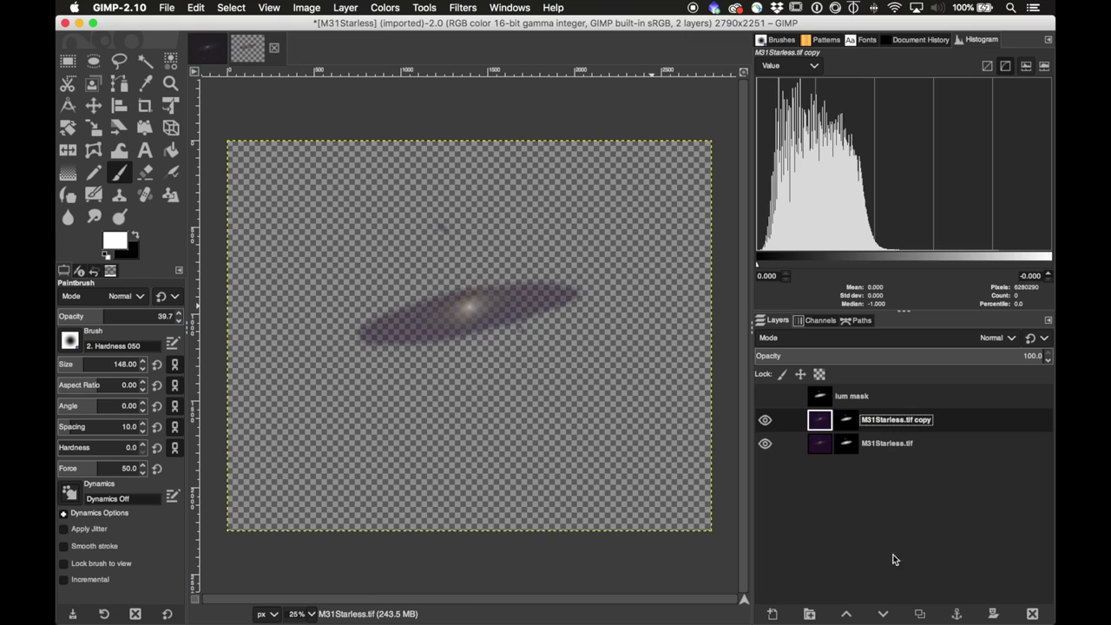
{"action": "right_click", "coordinate": [849, 444]}
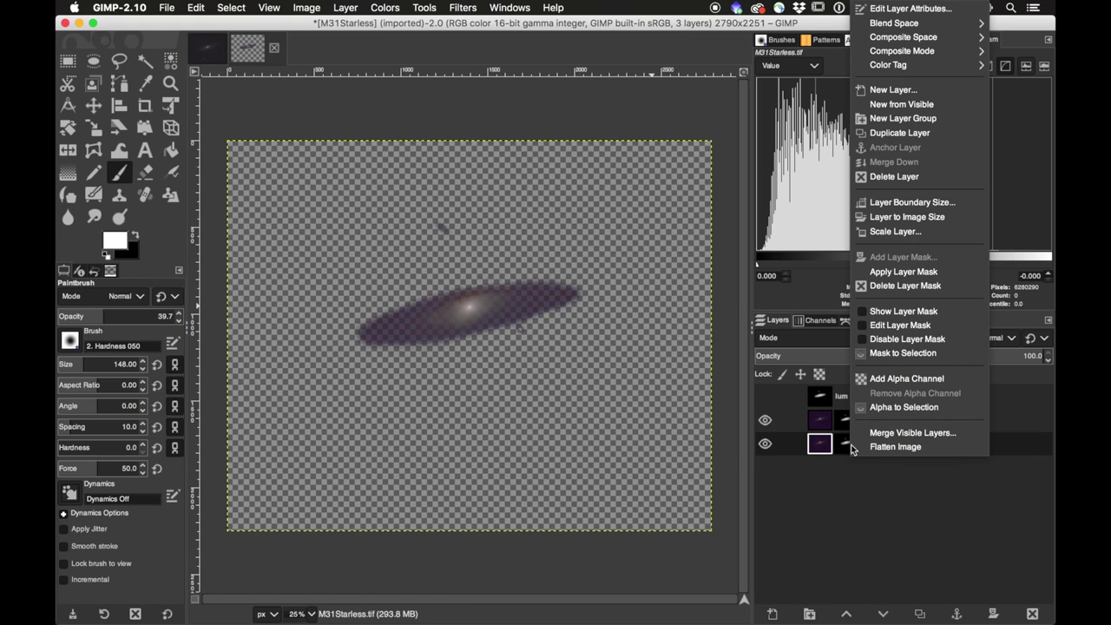
{"action": "left_click", "coordinate": [908, 287]}
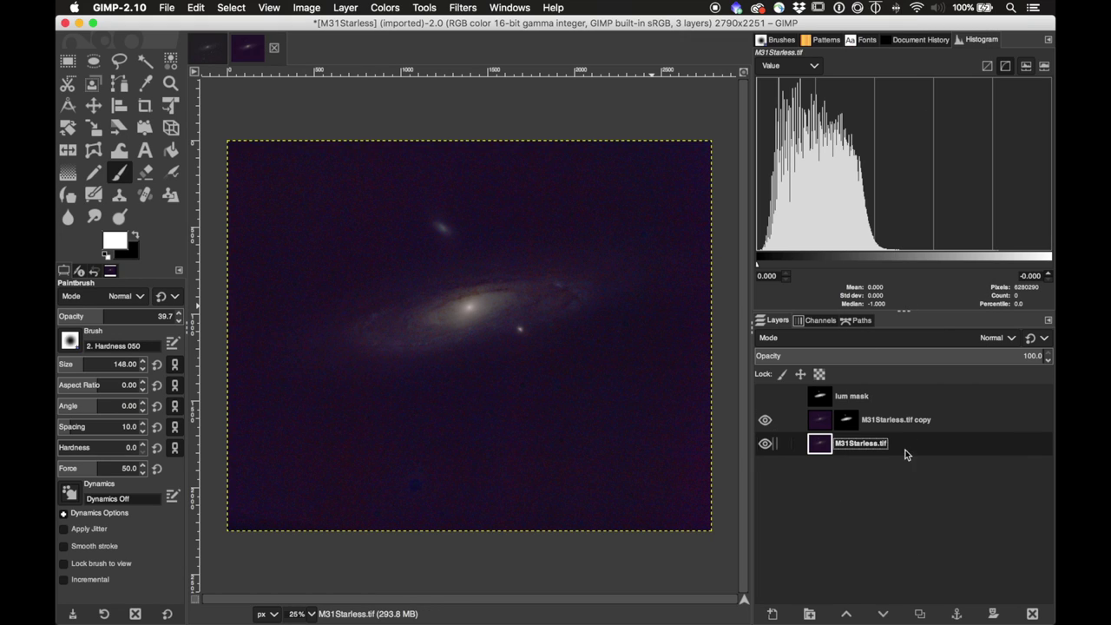
- Invert the layer mask of M31Starless.tif copy so it targets the background, then return to the normal image view
{"action": "left_click", "coordinate": [846, 422]}
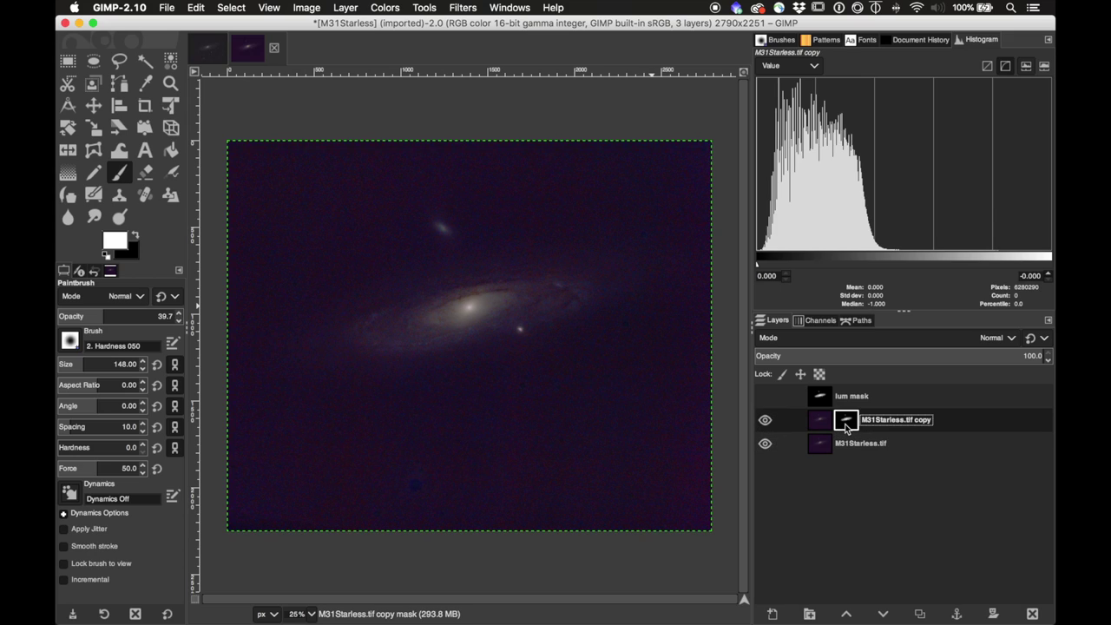
{"action": "right_click", "coordinate": [846, 428]}
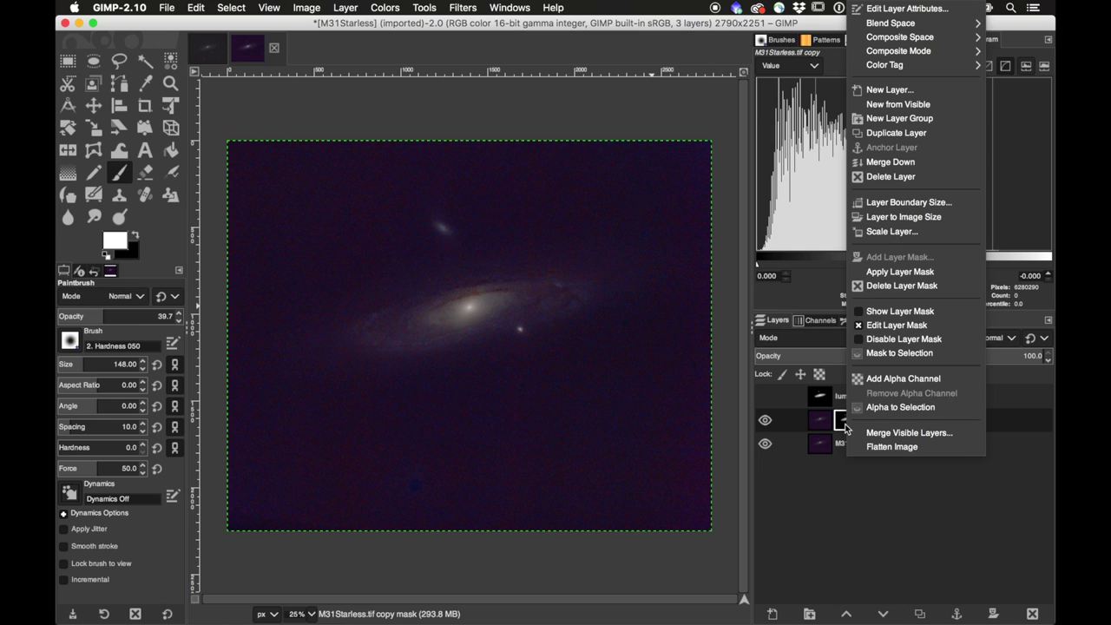
{"action": "left_click", "coordinate": [900, 312]}
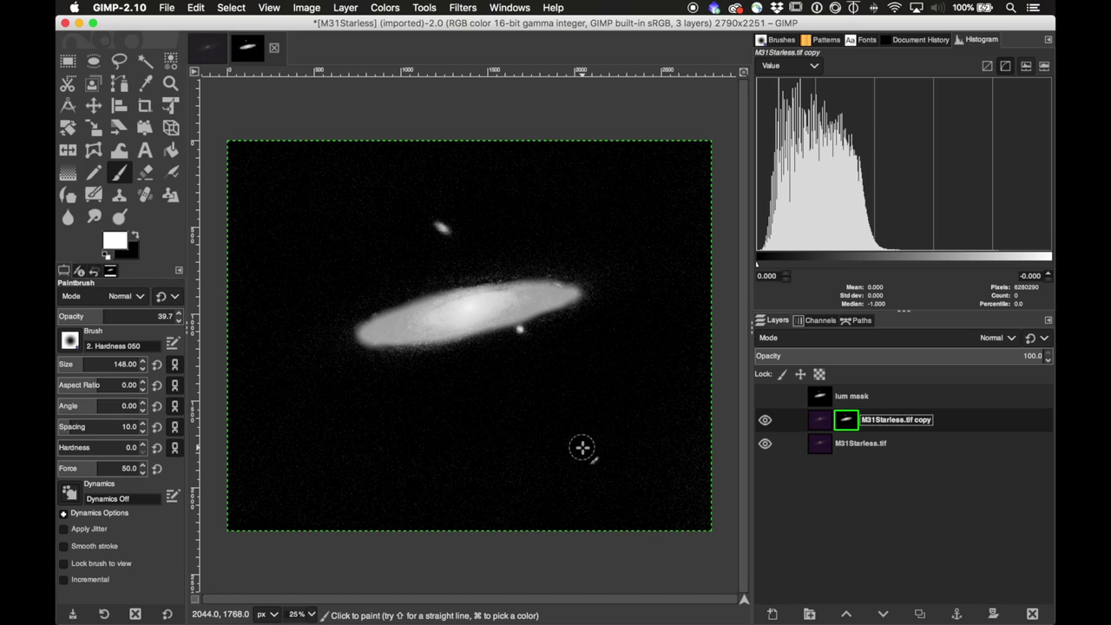
{"action": "left_click", "coordinate": [385, 6]}
{"action": "left_click", "coordinate": [459, 168]}
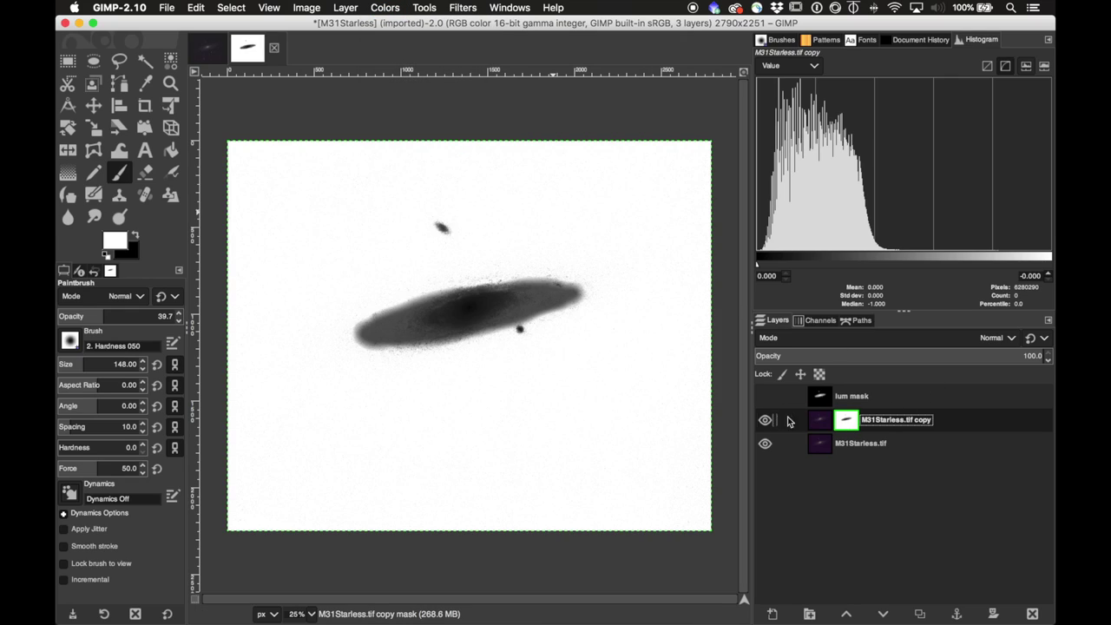
{"action": "right_click", "coordinate": [848, 422]}
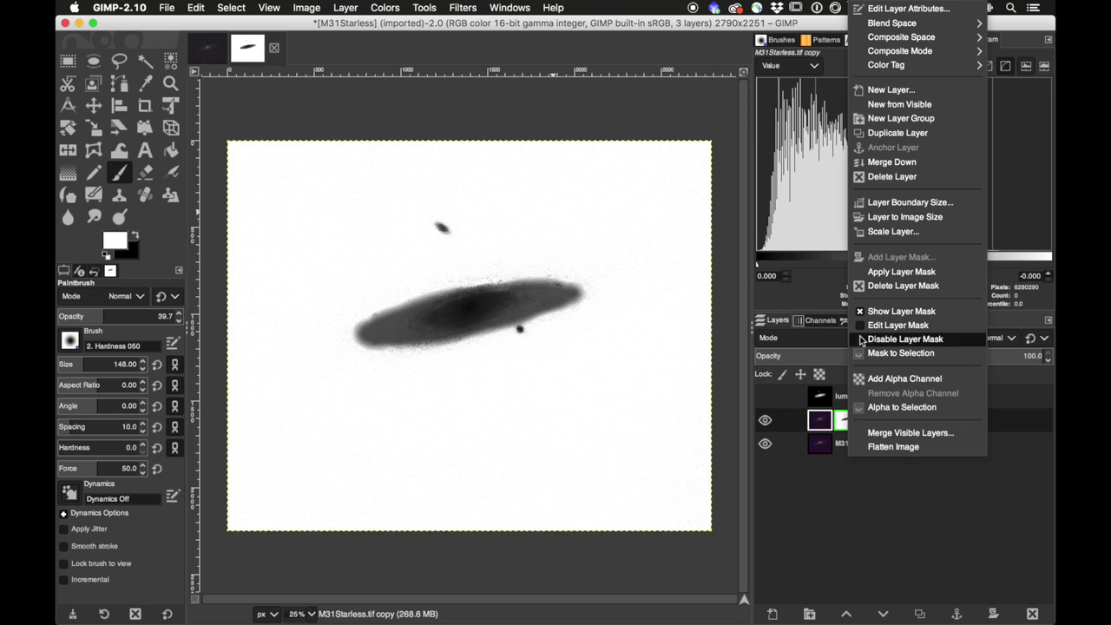
{"action": "left_click", "coordinate": [899, 312]}
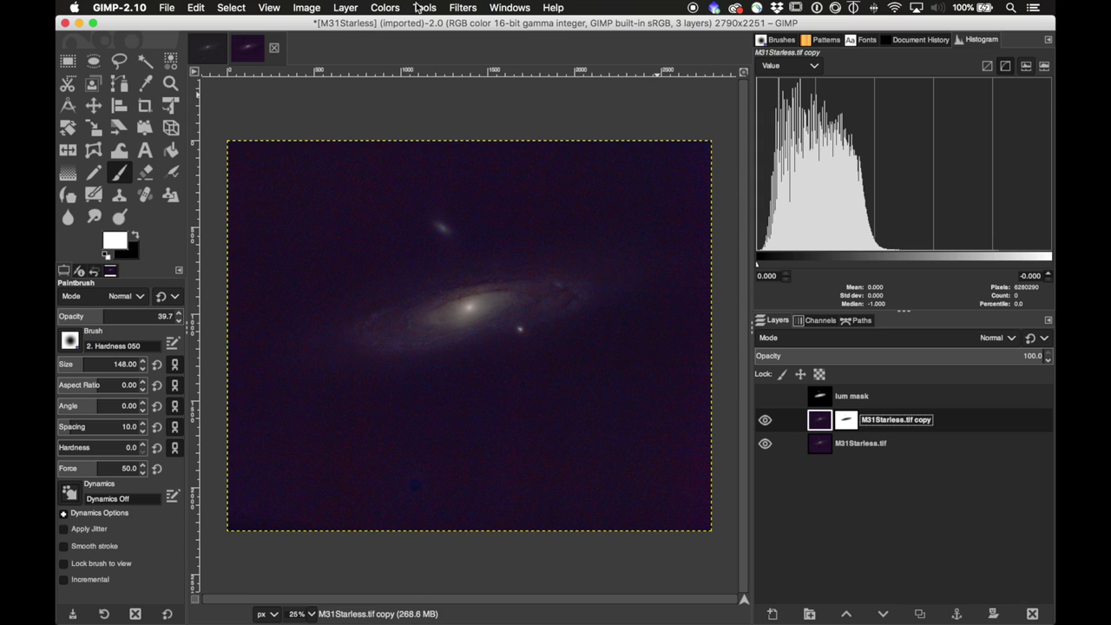
- Apply Hue-Saturation to the M31Starless.tif copy layer's image with lightness -40.0 and saturation -36.6
{"action": "left_click", "coordinate": [386, 8]}
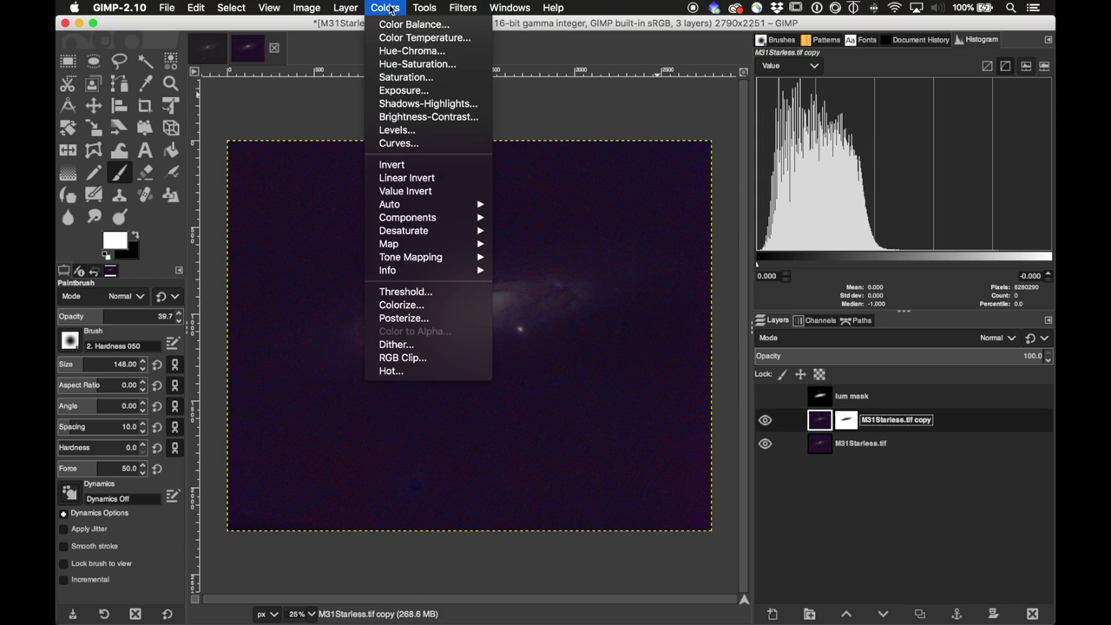
{"action": "left_click", "coordinate": [410, 64]}
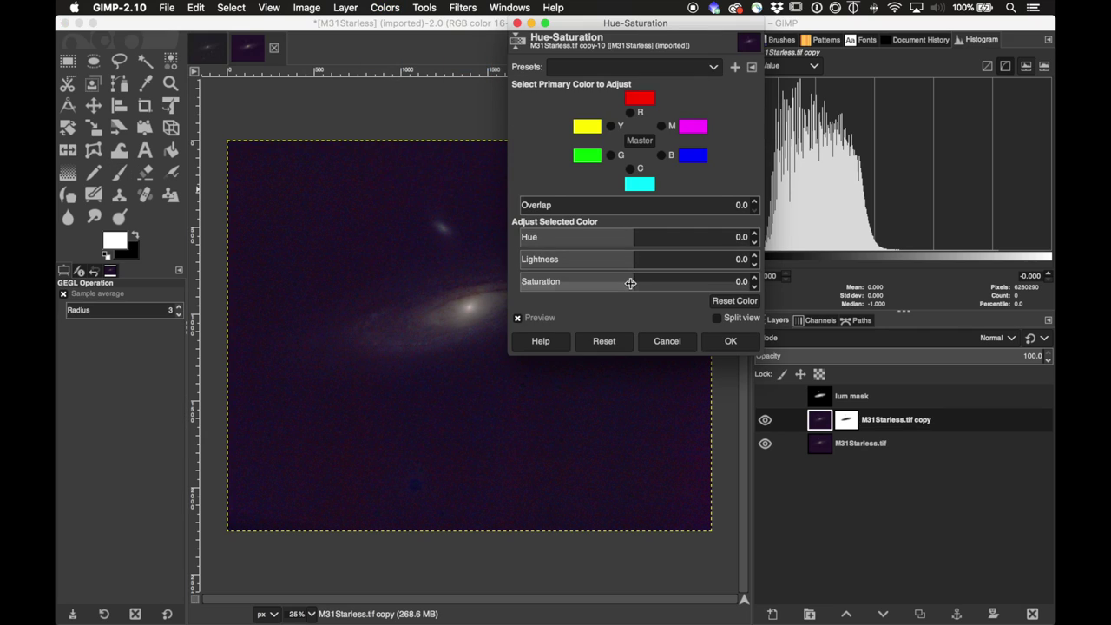
{"action": "left_click_drag", "start_coordinate": [630, 283], "coordinate": [551, 263]}
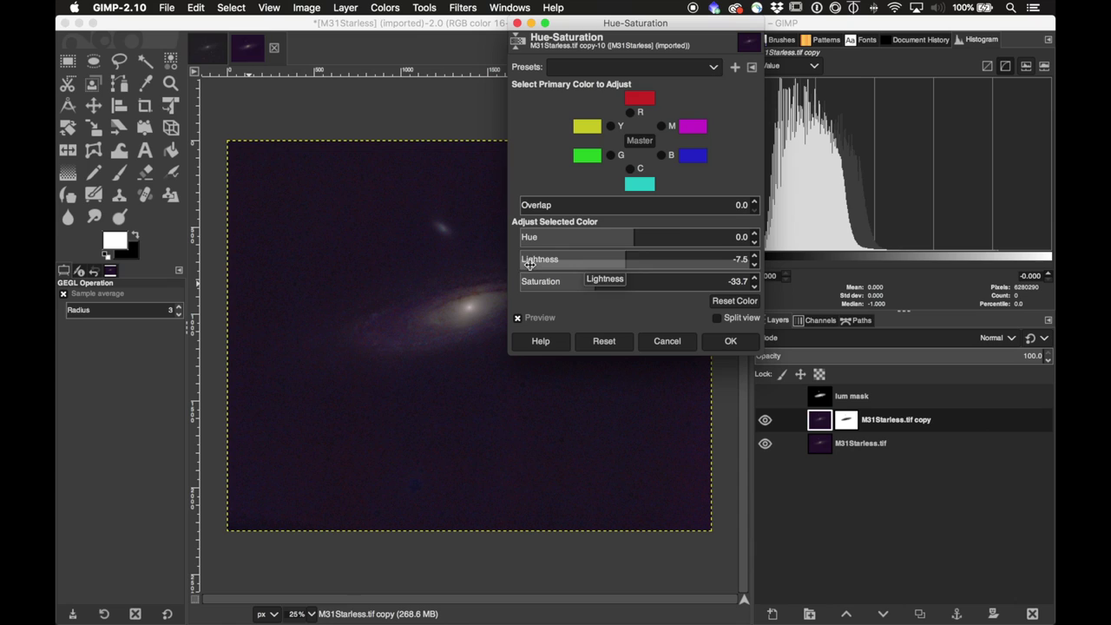
{"action": "left_click_drag", "start_coordinate": [627, 283], "coordinate": [560, 267]}
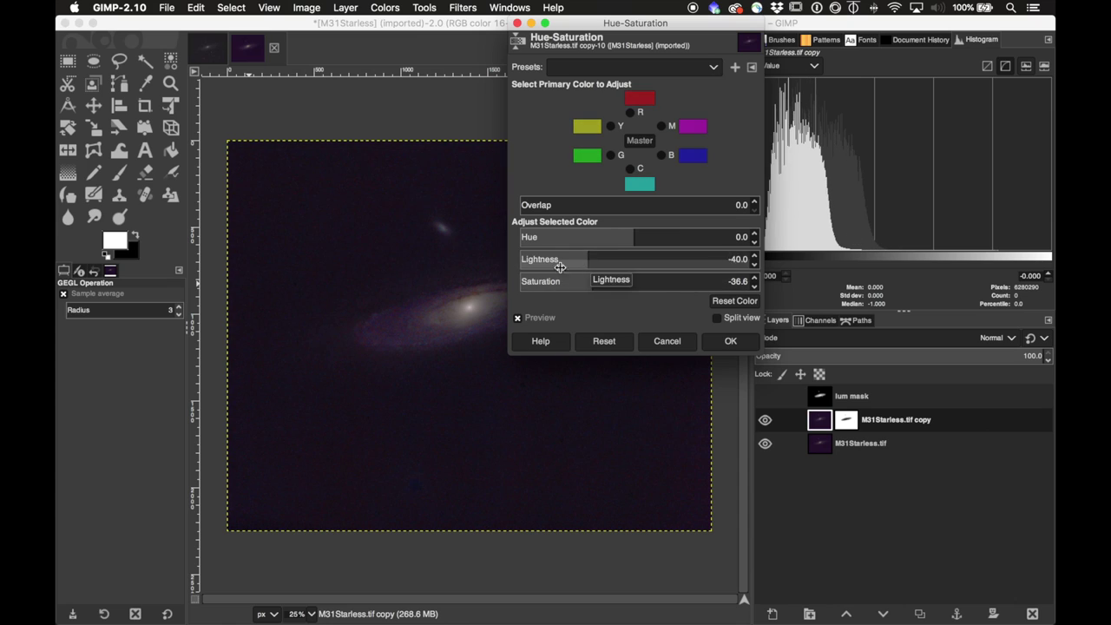
{"action": "key", "text": "Return"}
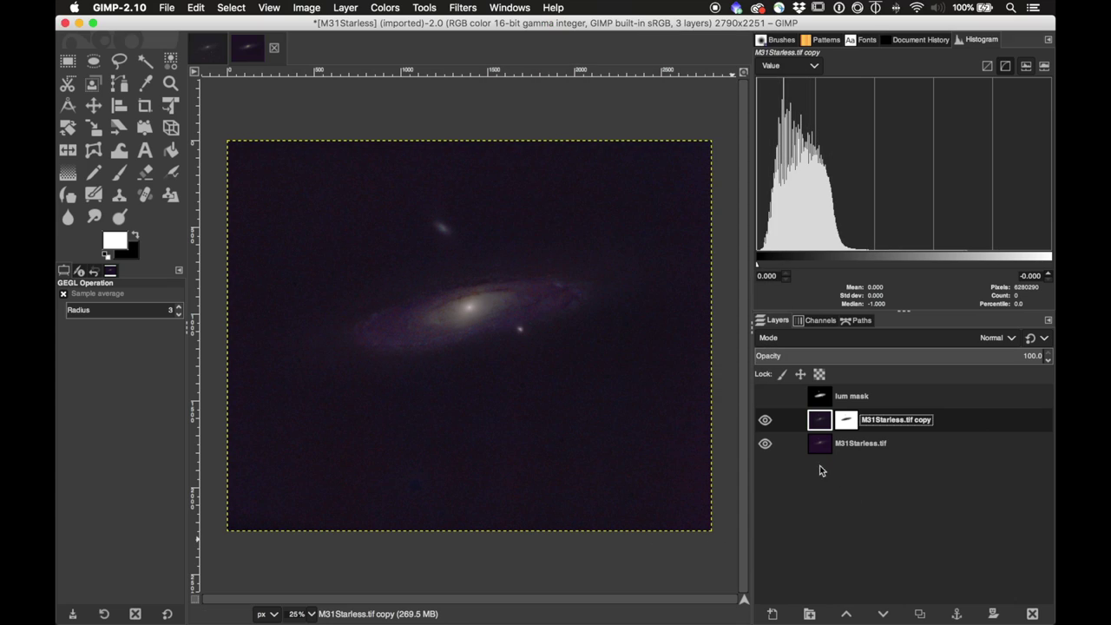
- Copy the stars image and paste it into the M31Starless image as a new layer above M31Starless.tif copy
{"action": "left_click", "coordinate": [205, 50]}
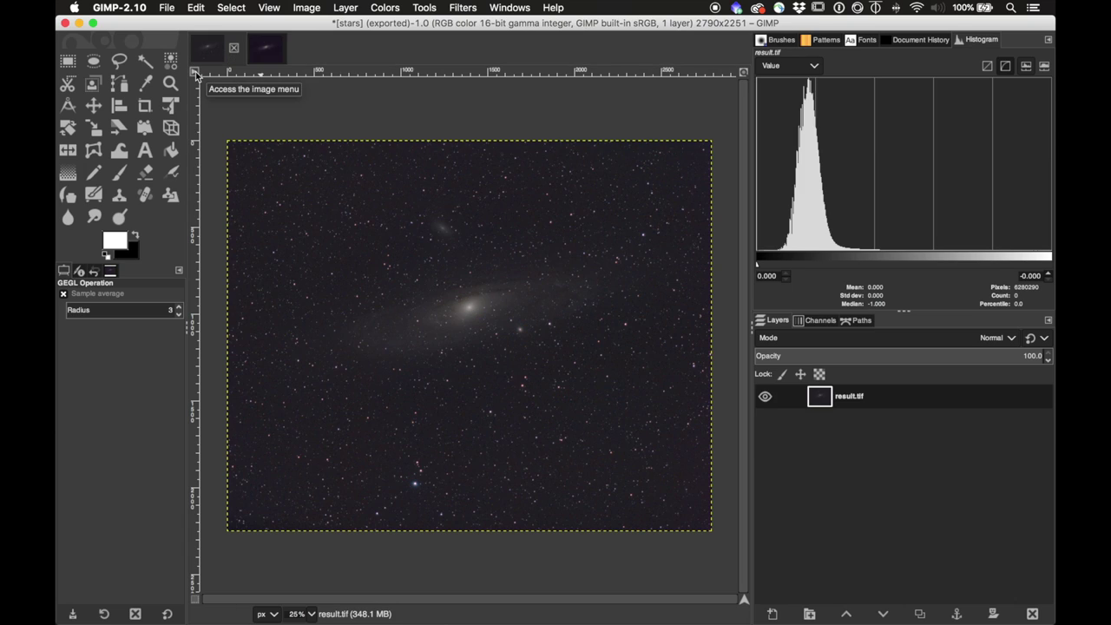
{"action": "left_click", "coordinate": [196, 7]}
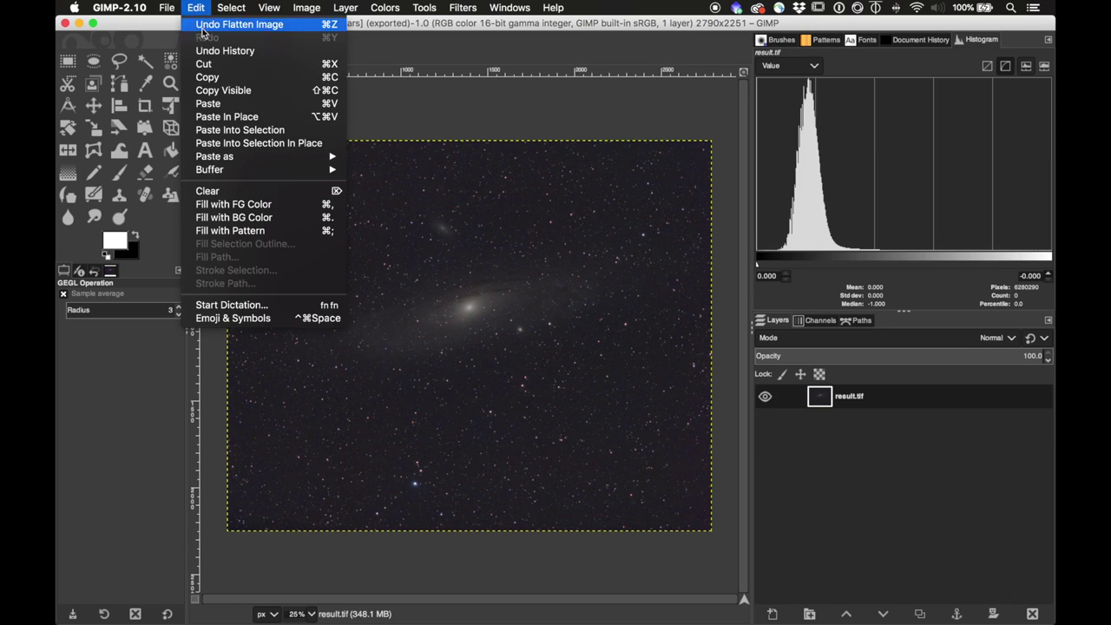
{"action": "left_click", "coordinate": [215, 78]}
{"action": "left_click", "coordinate": [265, 51]}
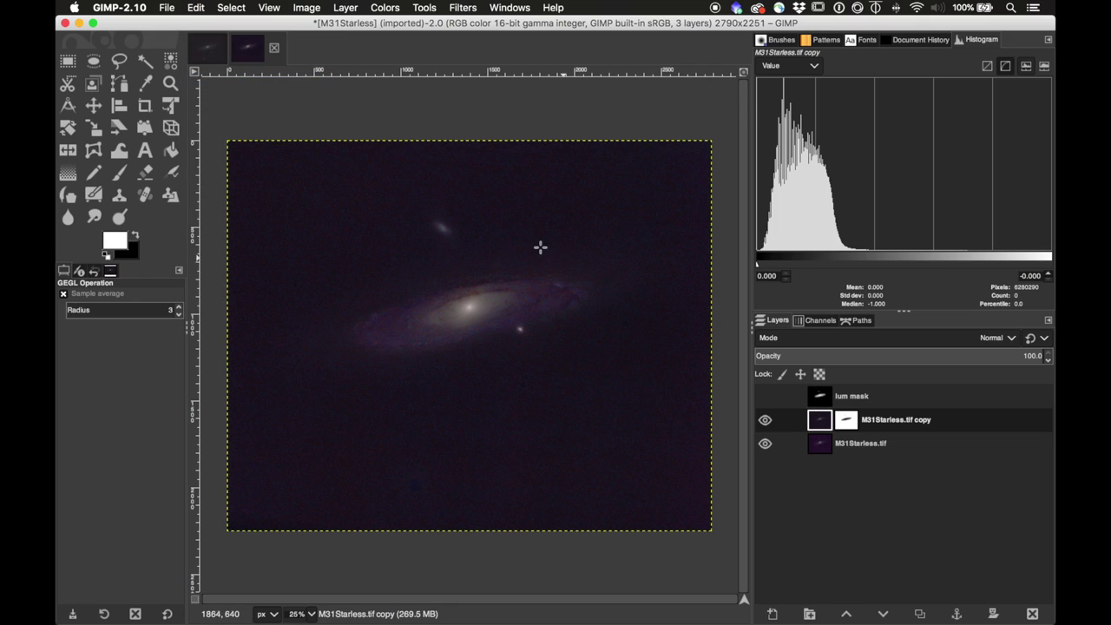
{"action": "left_click", "coordinate": [196, 12]}
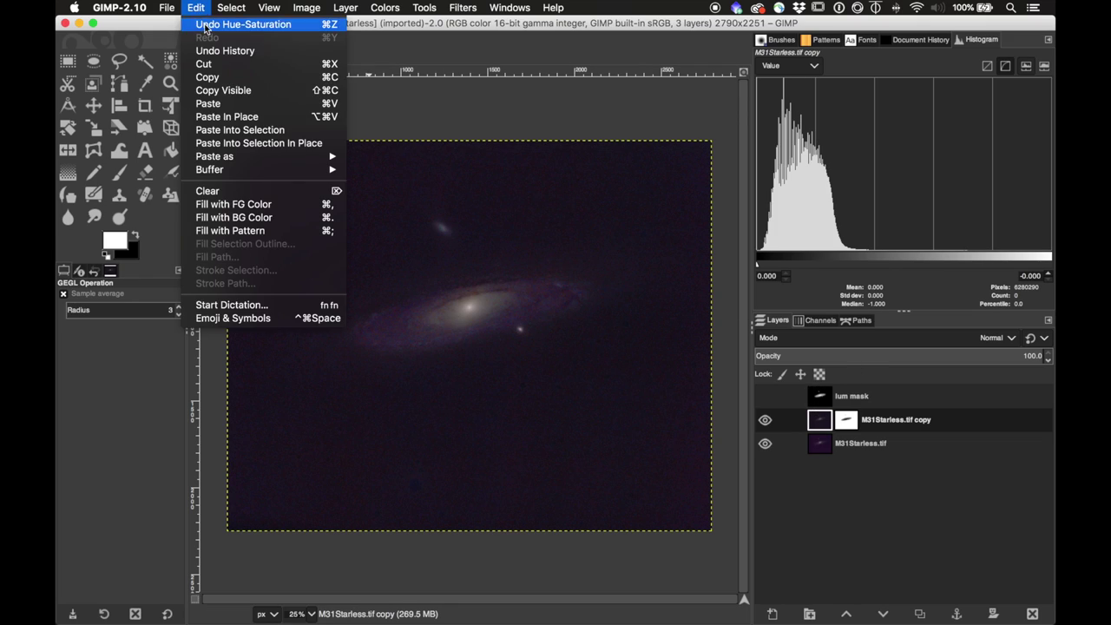
{"action": "left_click", "coordinate": [227, 101]}
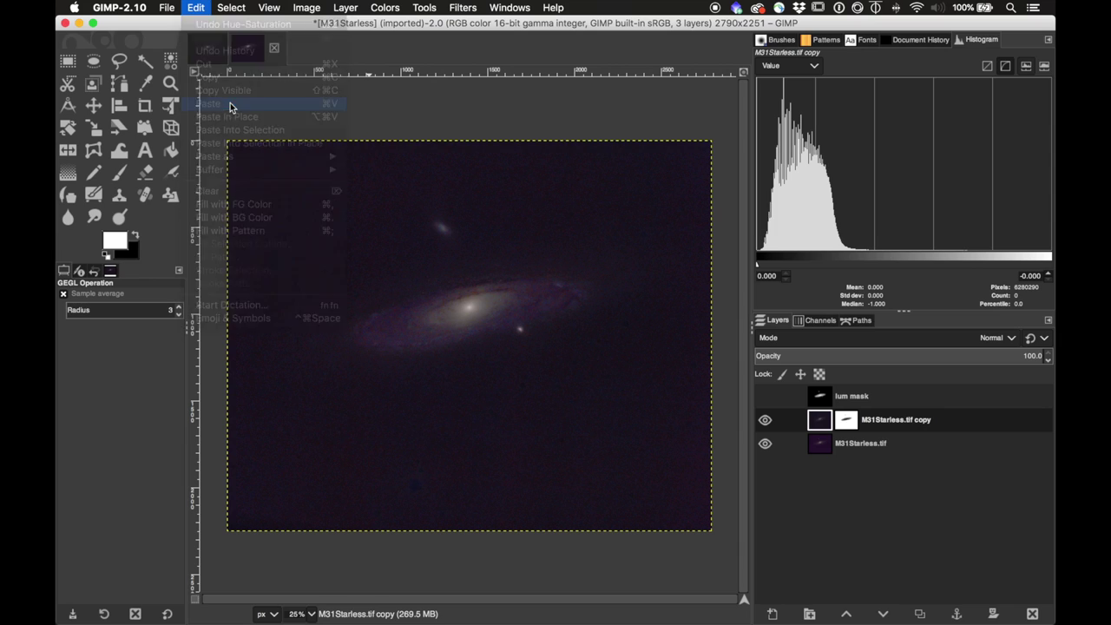
{"action": "left_click", "coordinate": [776, 615]}
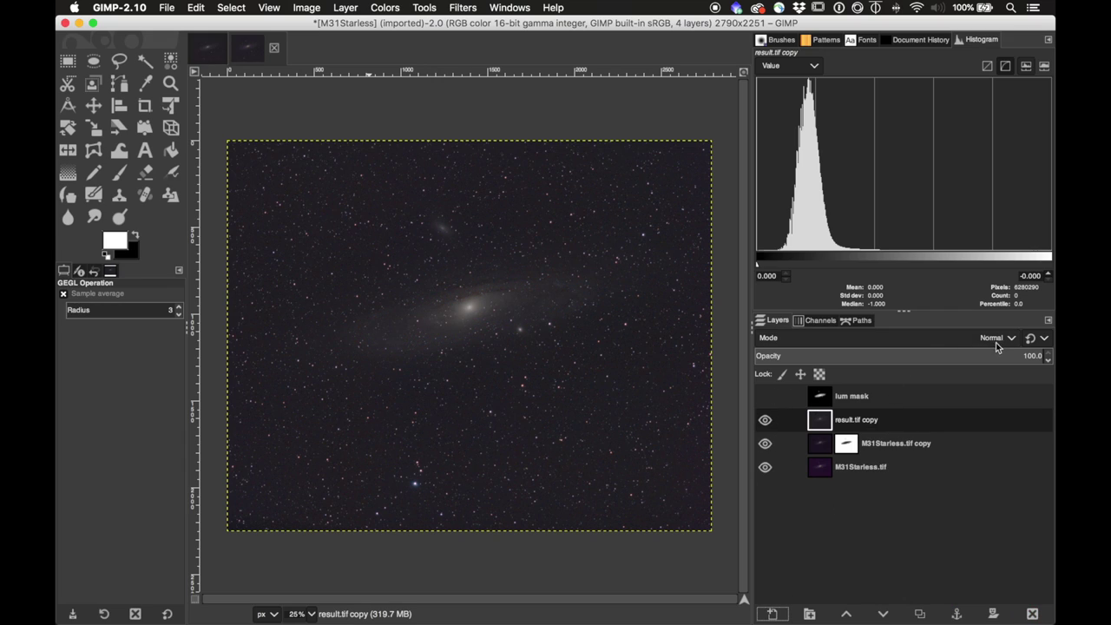
- Set the result.tif copy layer's blend mode to Screen so the stars combine with the starless galaxy
{"action": "left_click", "coordinate": [1002, 338]}
{"action": "left_click", "coordinate": [1002, 338]}
{"action": "left_click", "coordinate": [1002, 338]}
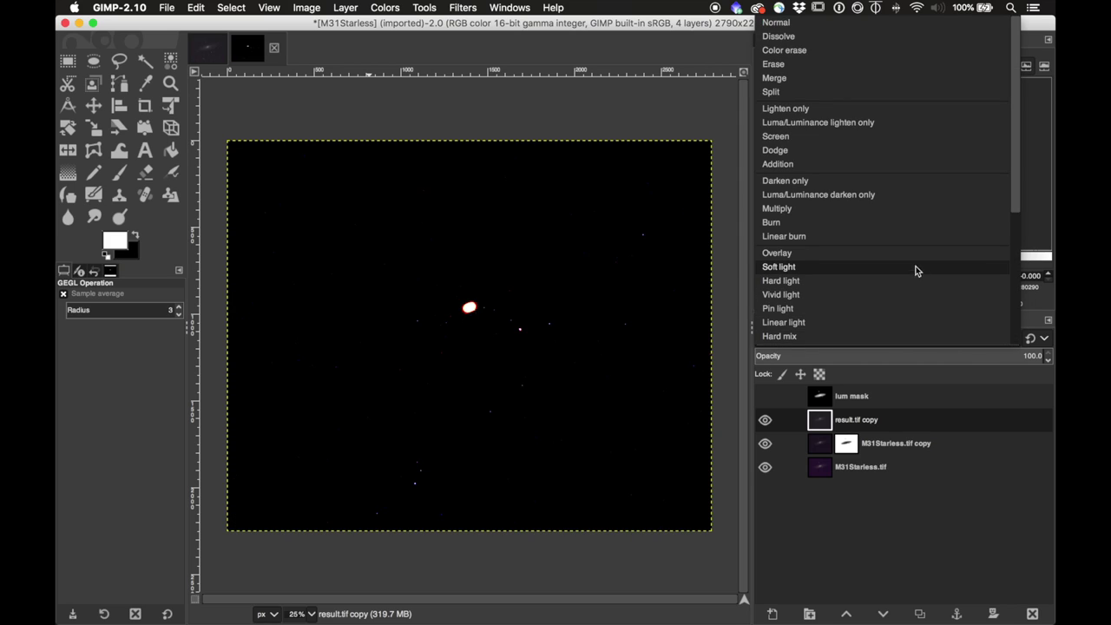
{"action": "left_click", "coordinate": [908, 139]}
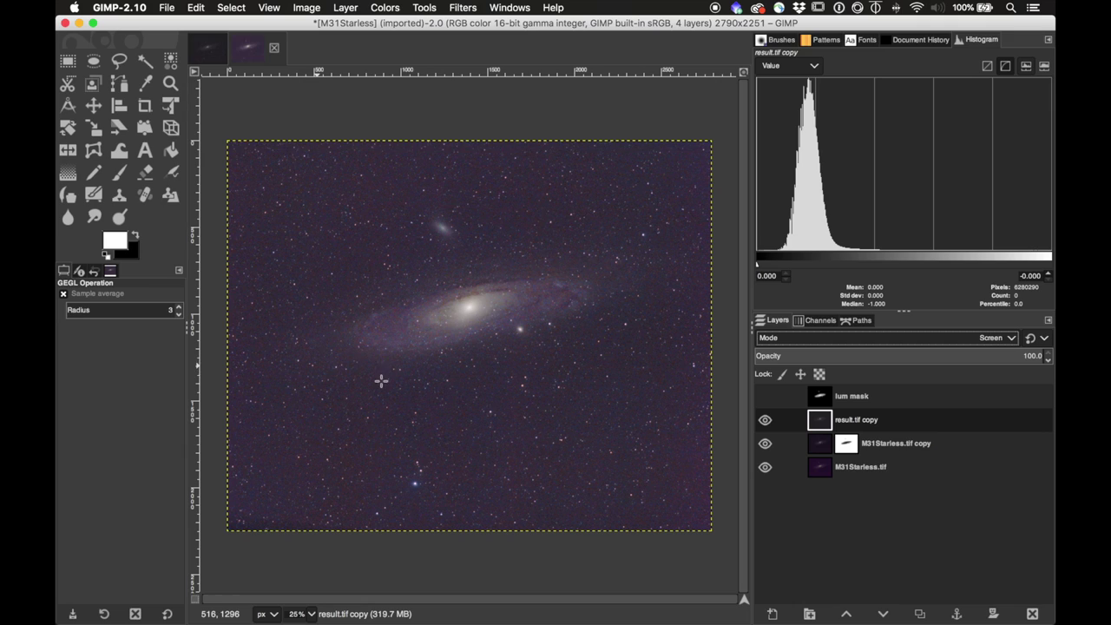
- Rotate the whole M31Starless image by 180°
{"action": "left_click", "coordinate": [308, 8]}
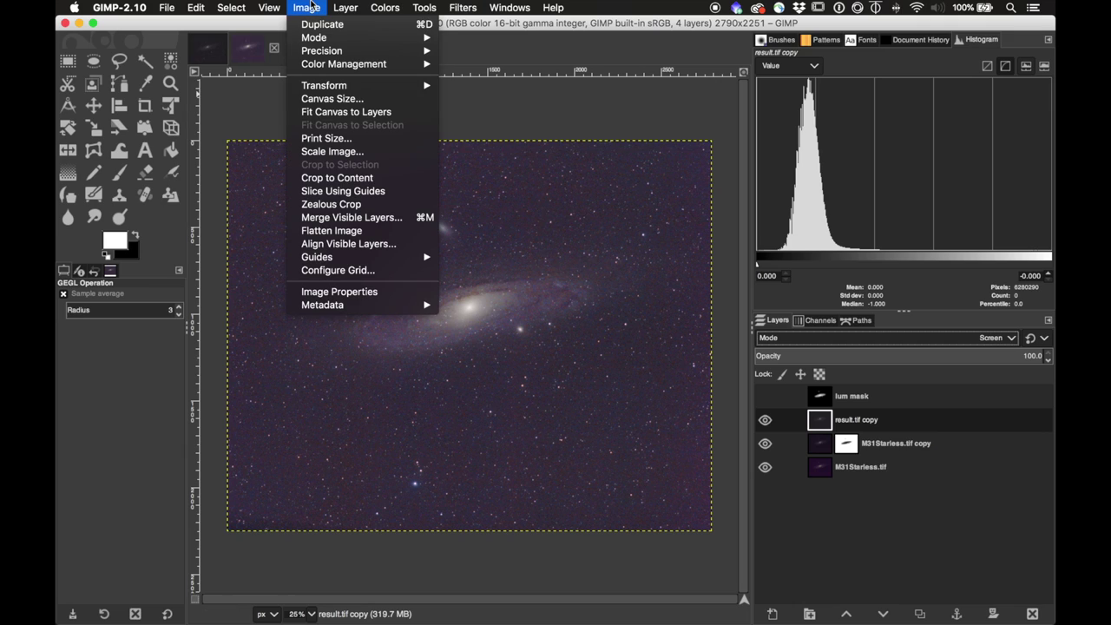
{"action": "mouse_move", "coordinate": [314, 52]}
{"action": "mouse_move", "coordinate": [263, 8]}
{"action": "key", "text": "shift+r"}
{"action": "left_click", "coordinate": [347, 136]}
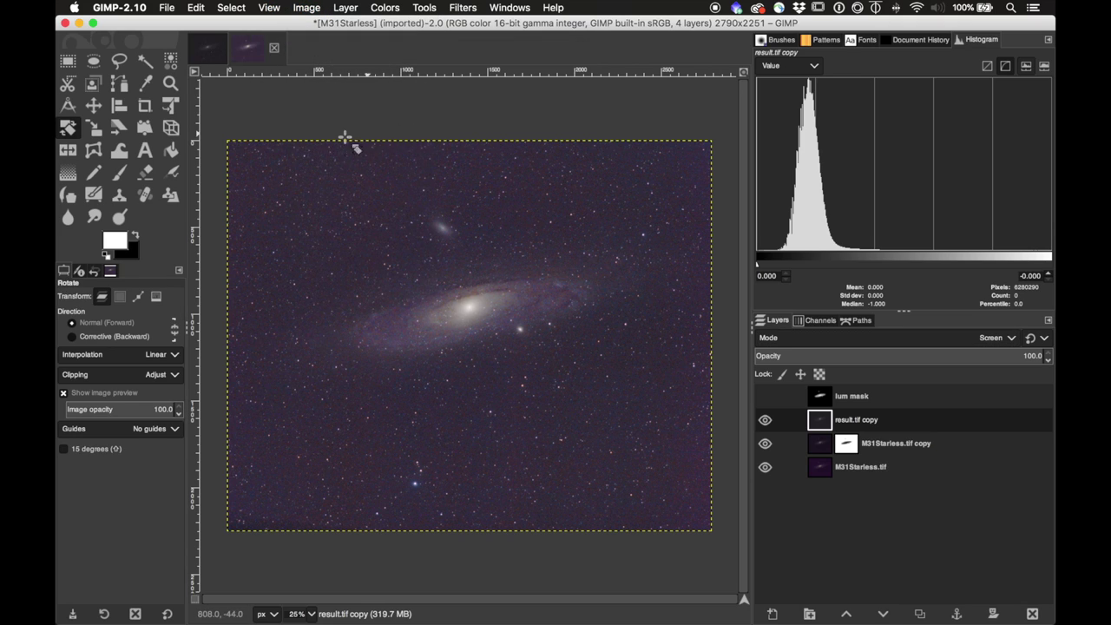
{"action": "left_click", "coordinate": [319, 7]}
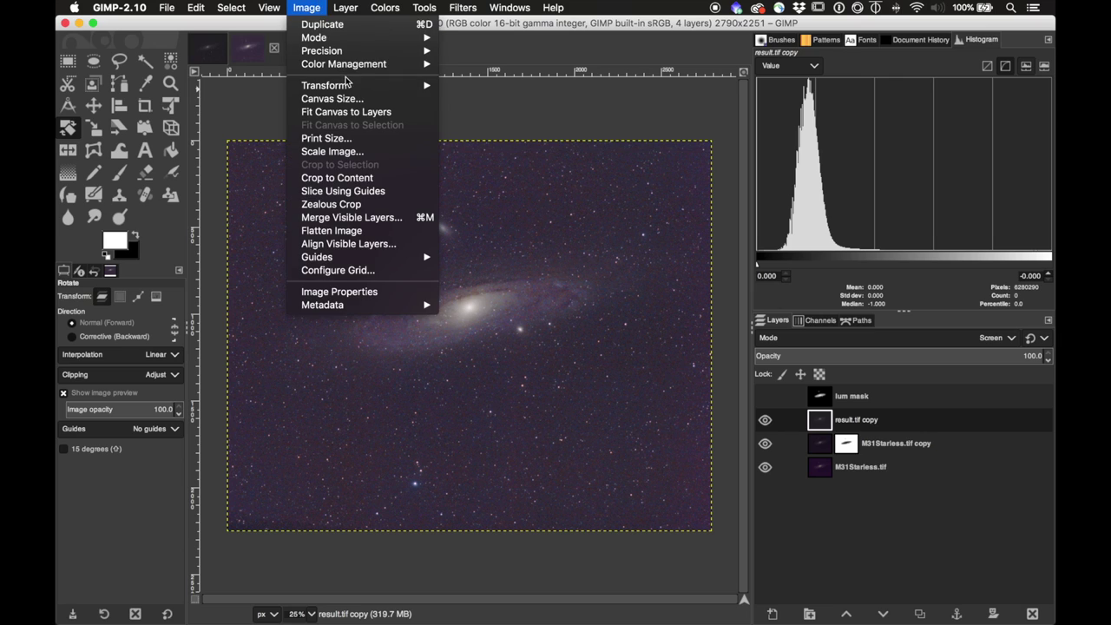
{"action": "mouse_move", "coordinate": [349, 85]}
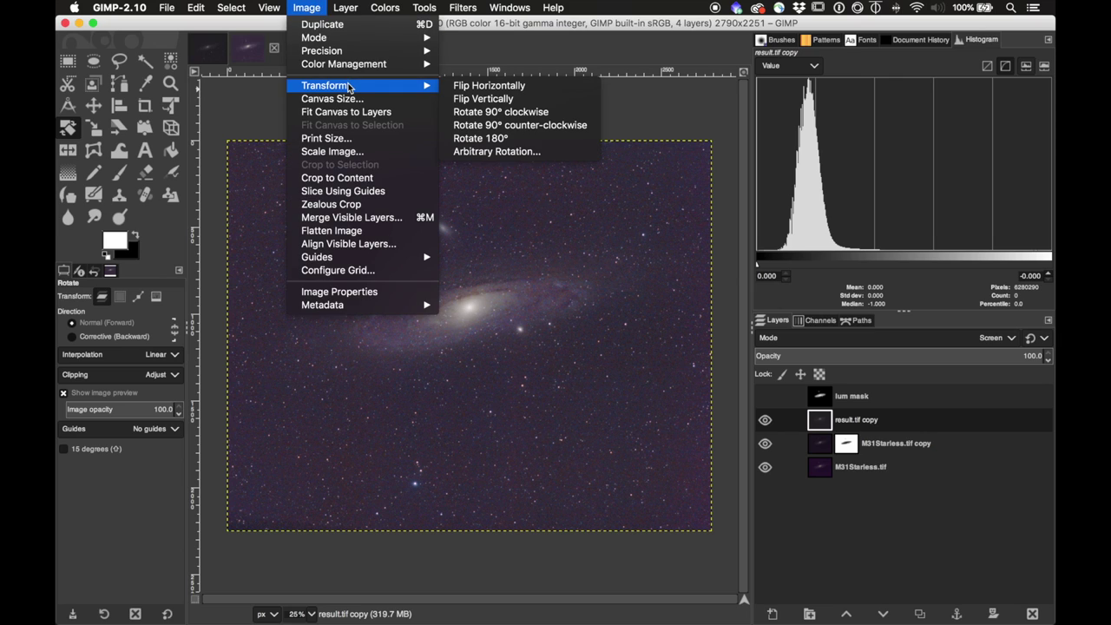
{"action": "left_click", "coordinate": [550, 138]}
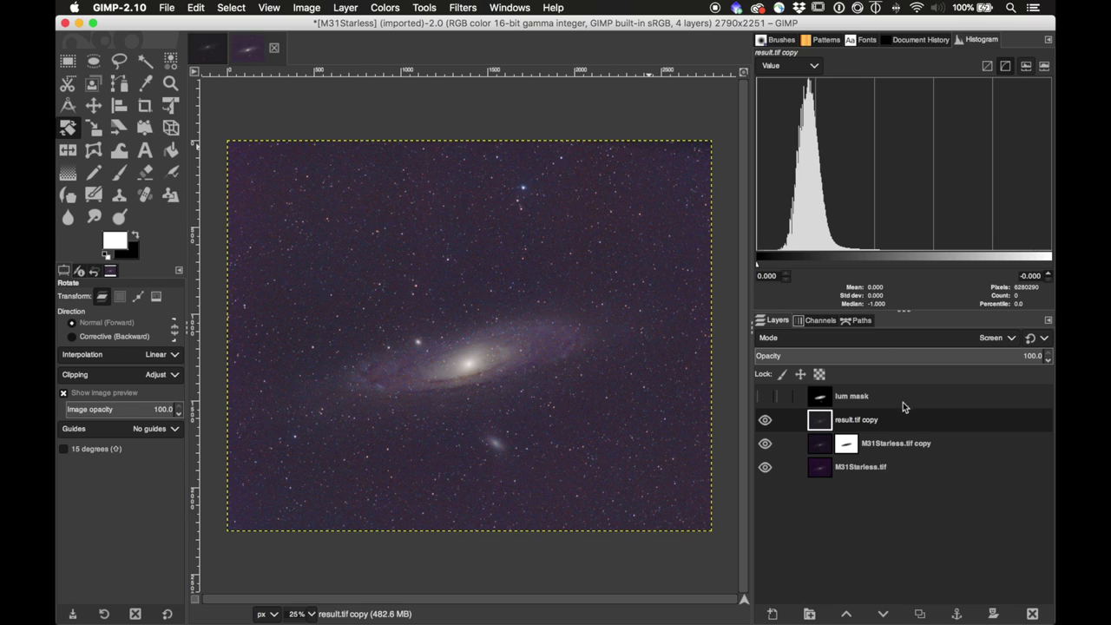
- Create a new layer from the visible combined result above the result.tif copy layer
{"action": "left_click", "coordinate": [271, 8]}
{"action": "mouse_move", "coordinate": [346, 8]}
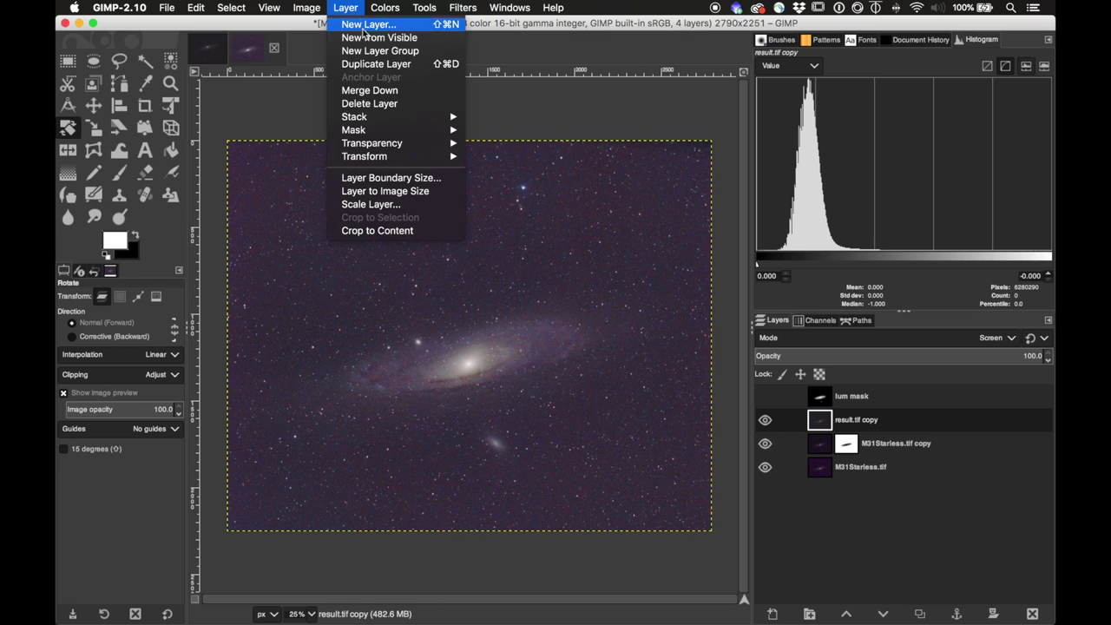
{"action": "left_click", "coordinate": [365, 39]}
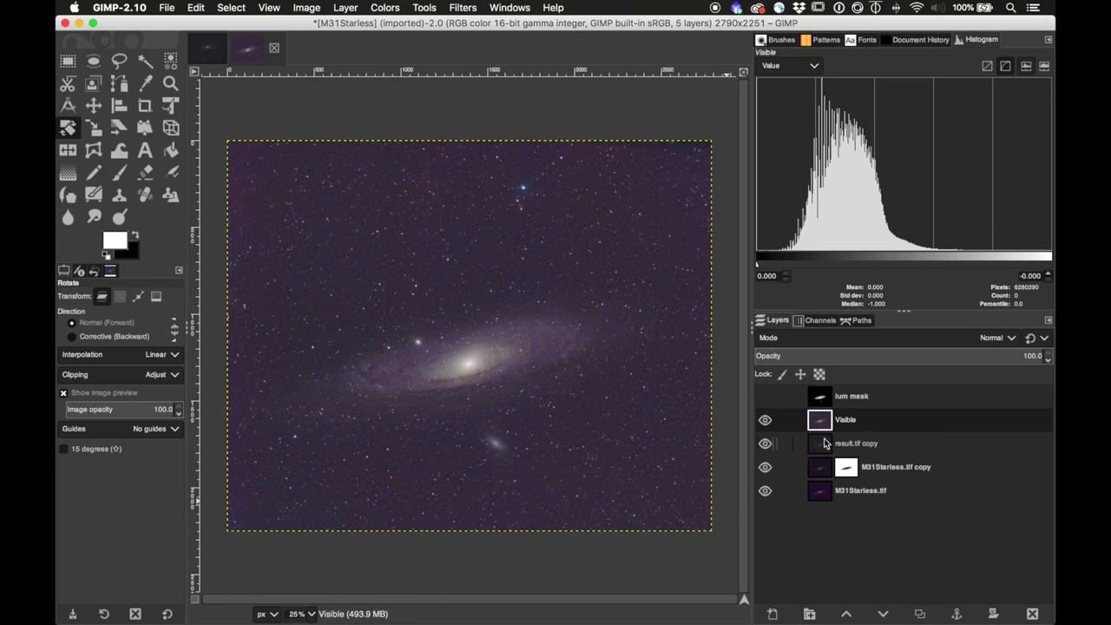
- Apply Hue-Saturation to the Visible layer with lightness -2.9 and saturation -7.9
{"action": "left_click", "coordinate": [387, 8]}
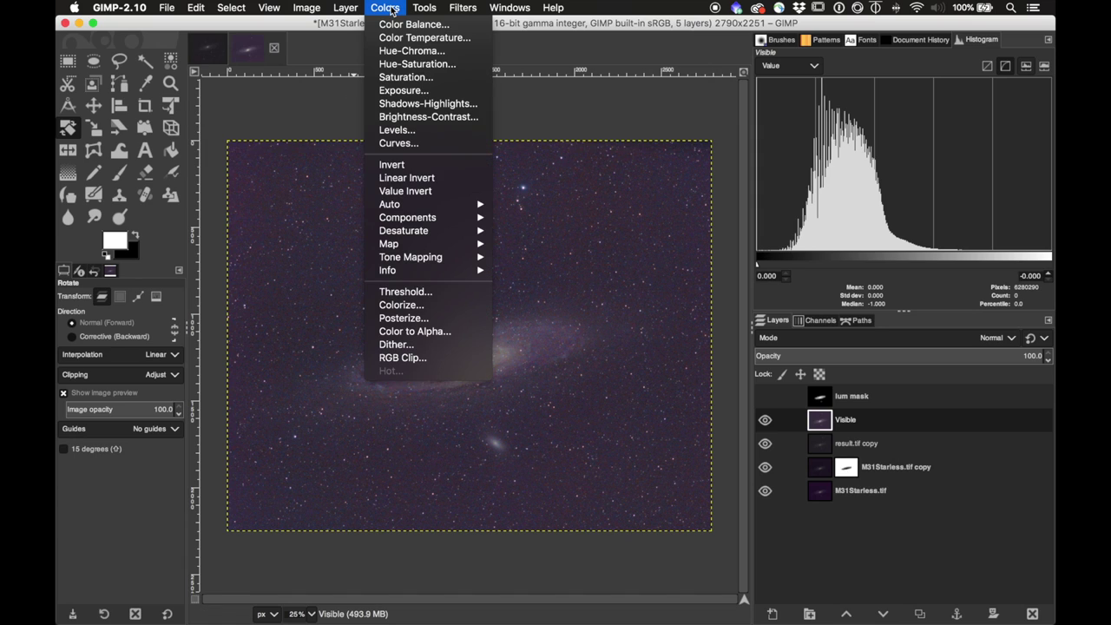
{"action": "left_click", "coordinate": [417, 65]}
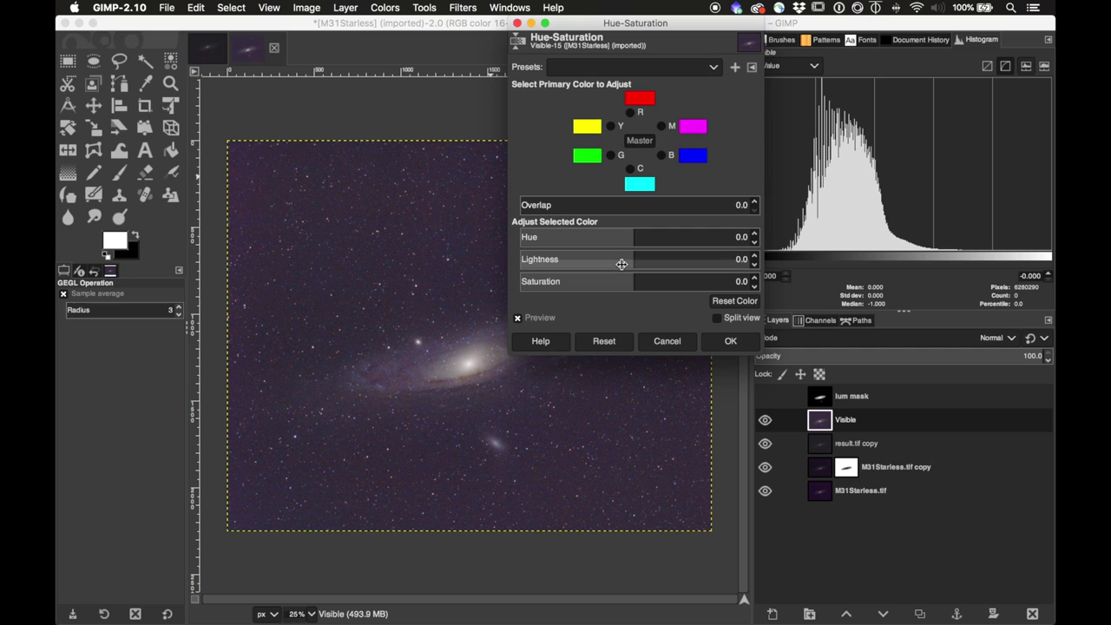
{"action": "left_click_drag", "start_coordinate": [629, 263], "coordinate": [617, 262]}
{"action": "left_click_drag", "start_coordinate": [637, 278], "coordinate": [619, 283]}
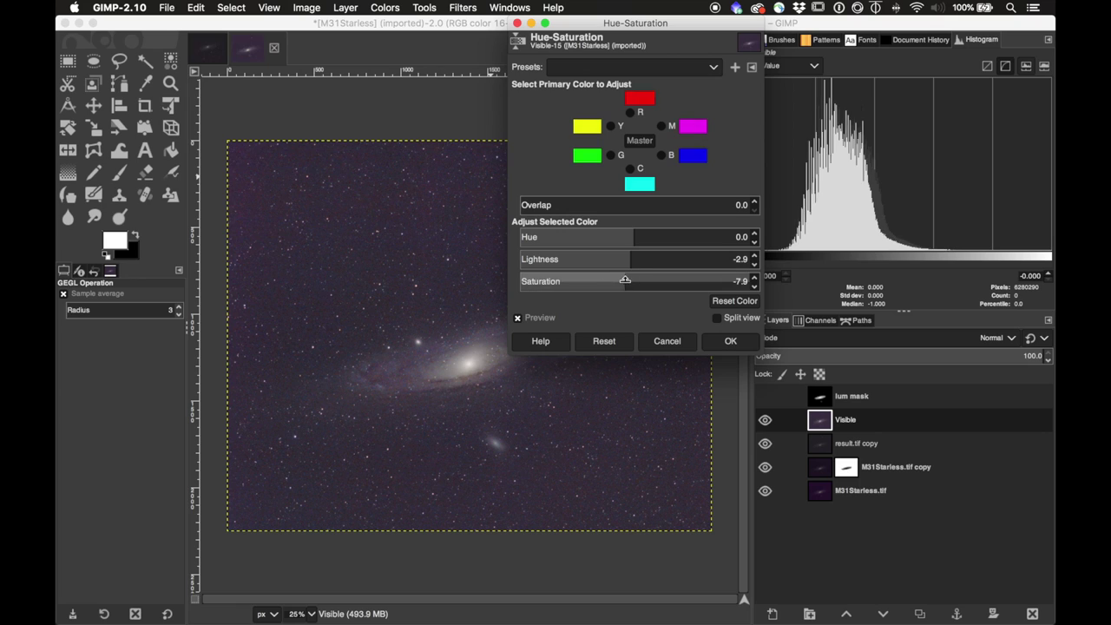
{"action": "key", "text": "Return"}
- Darken the sky background of the Visible layer with a Curves adjustment on the Value channel, moving the black point inward
{"action": "left_click", "coordinate": [384, 7]}
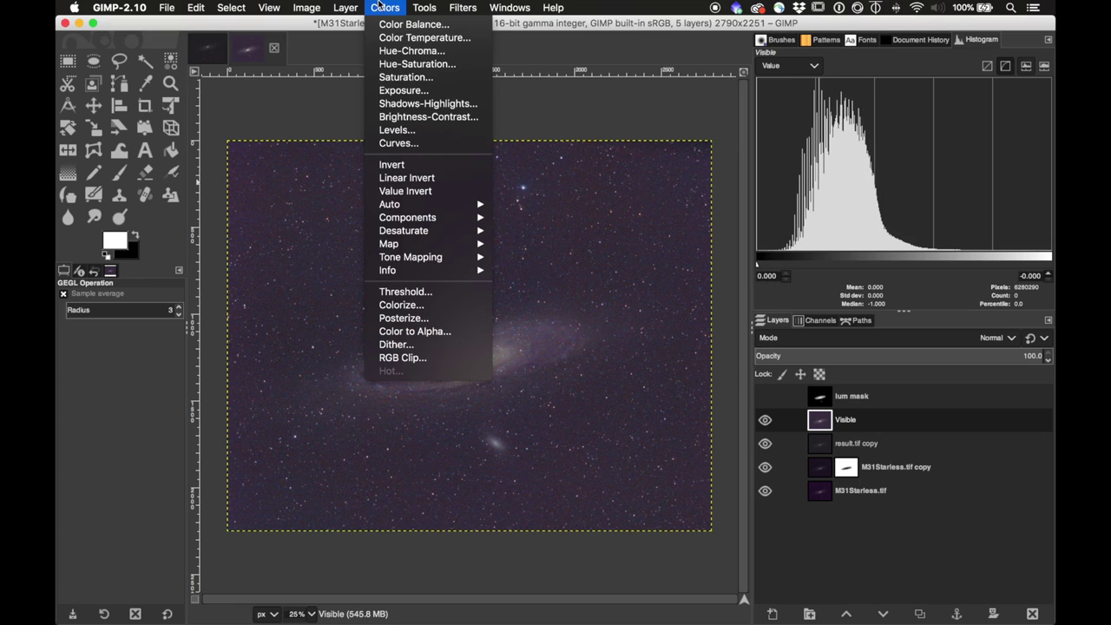
{"action": "left_click", "coordinate": [434, 144]}
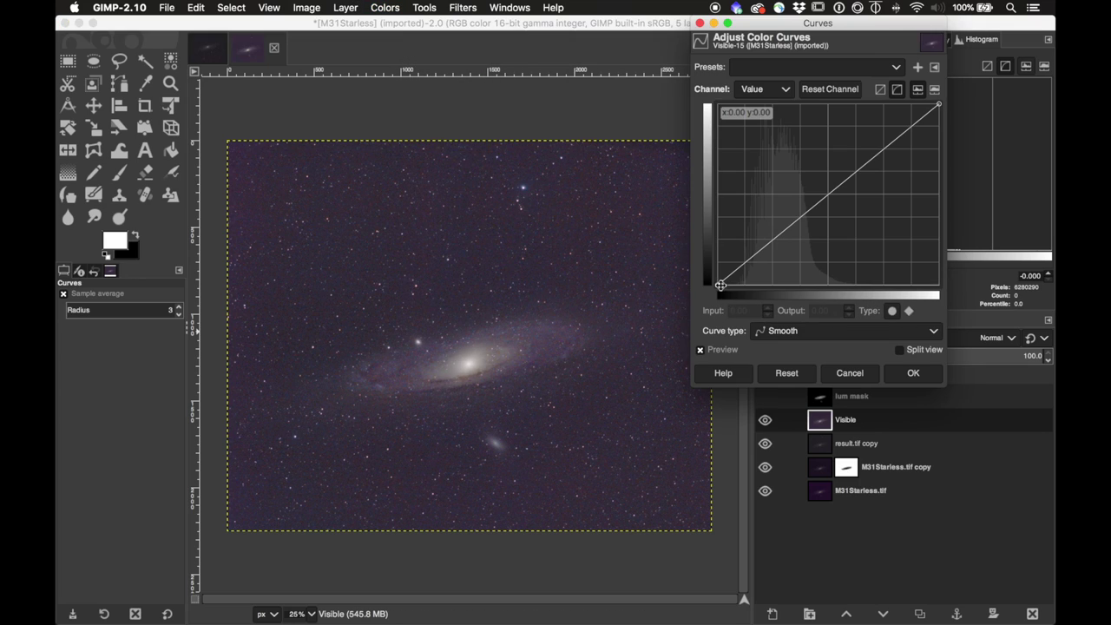
{"action": "left_click_drag", "start_coordinate": [724, 289], "coordinate": [798, 235]}
{"action": "key", "text": "Return"}
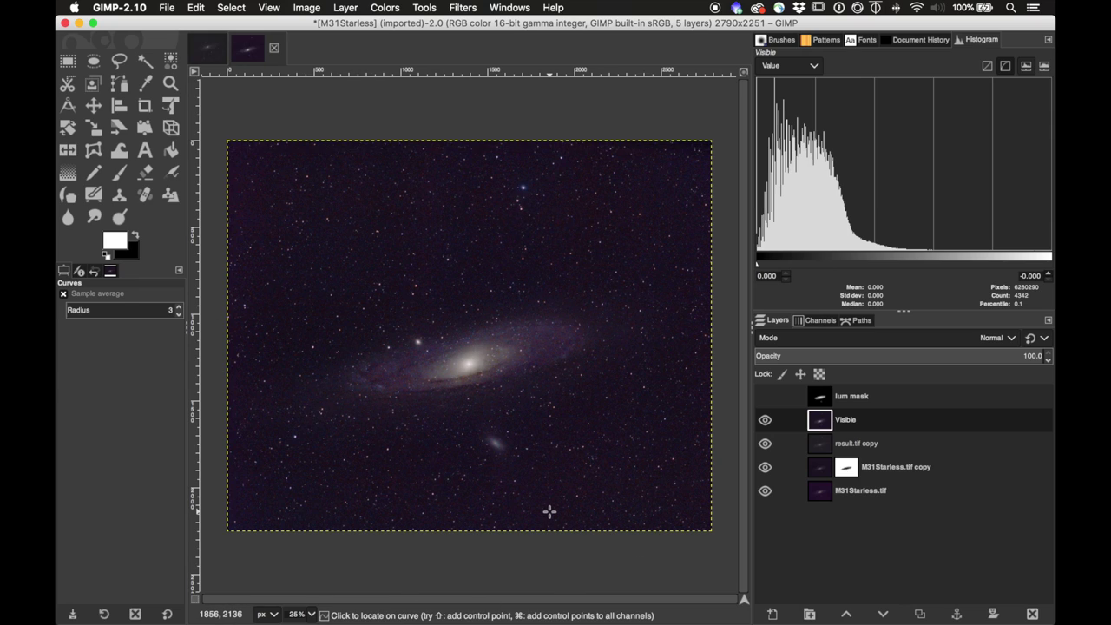
- Duplicate the Visible layer and rename the copy "new Lum Mask"
{"action": "right_click", "coordinate": [878, 428]}
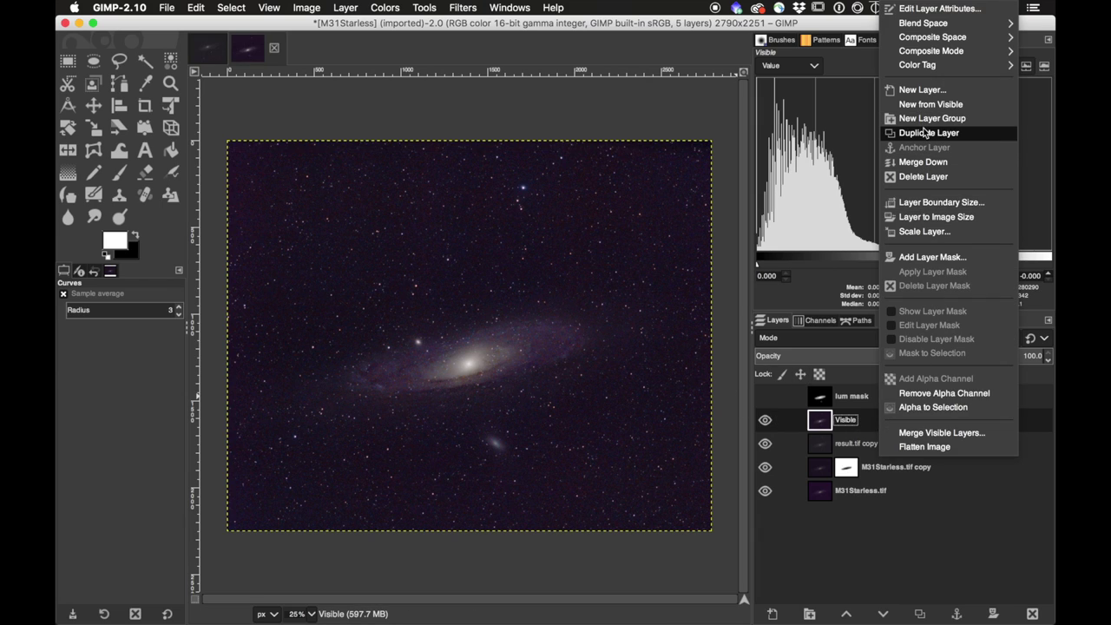
{"action": "left_click", "coordinate": [925, 132]}
{"action": "double_click", "coordinate": [856, 420]}
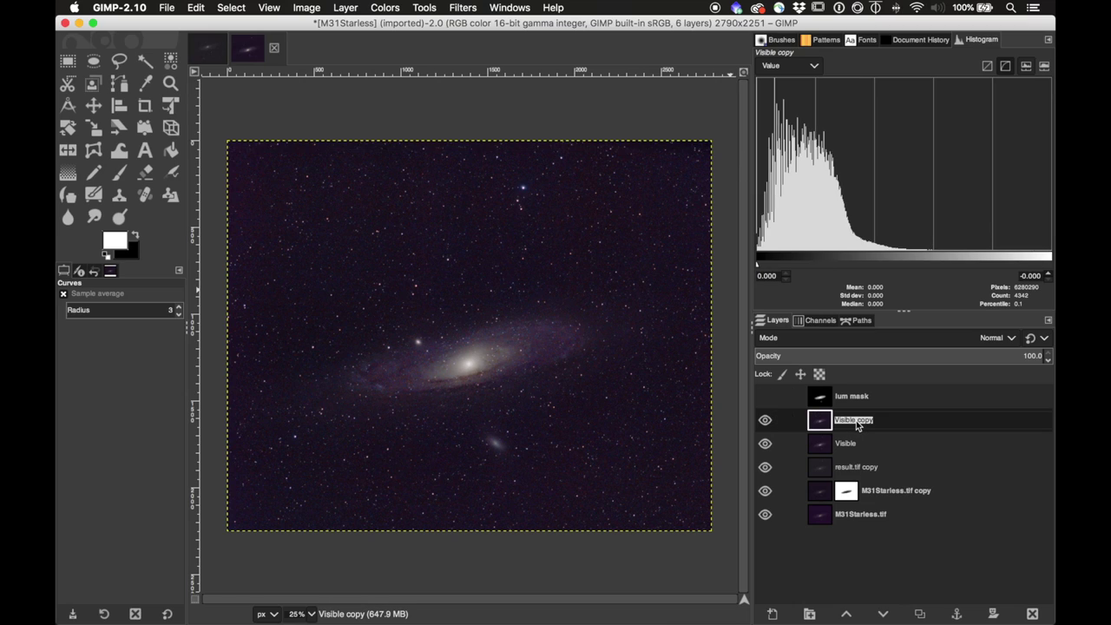
{"action": "type", "text": "new Lum Mask"}
{"action": "key", "text": "Return"}
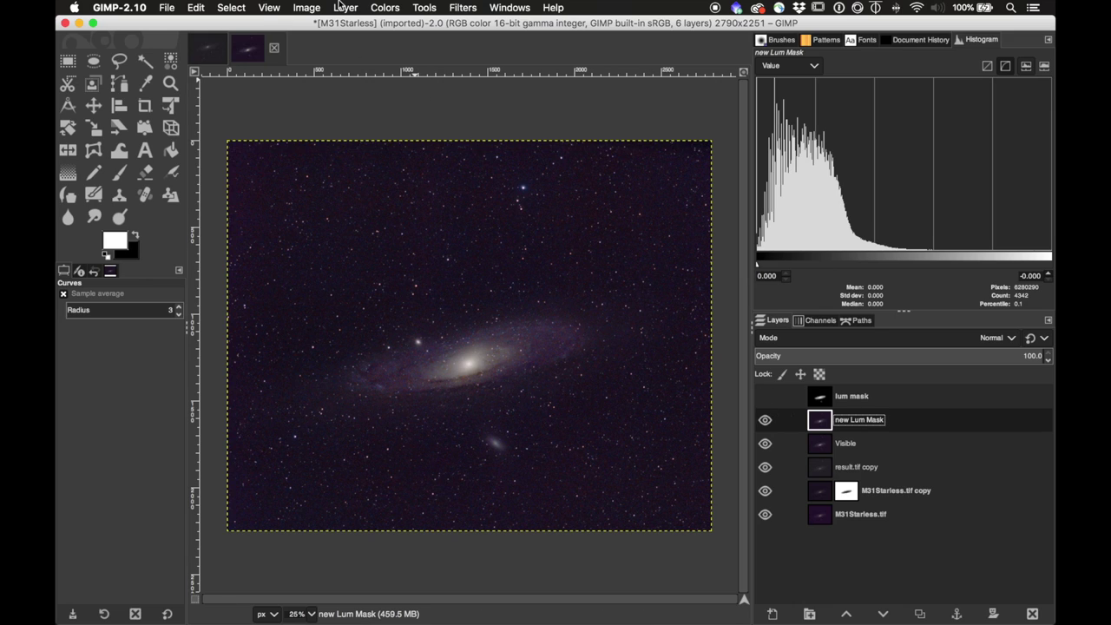
- Desaturate the new Lum Mask layer with a Saturation scale of 0 and invert its colors
{"action": "left_click", "coordinate": [395, 7]}
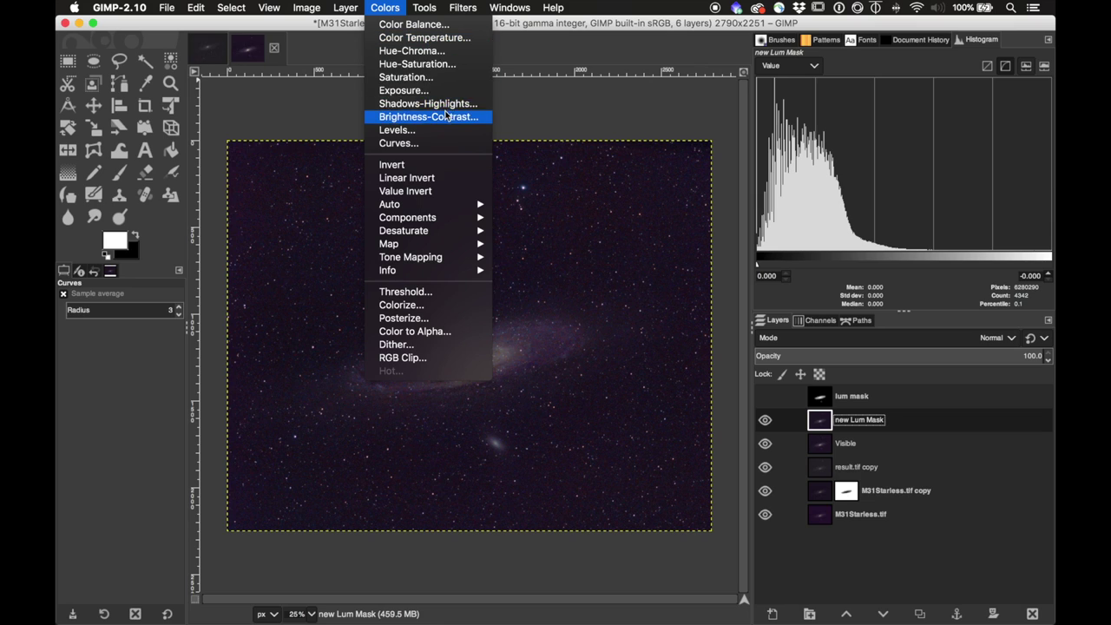
{"action": "left_click", "coordinate": [432, 80]}
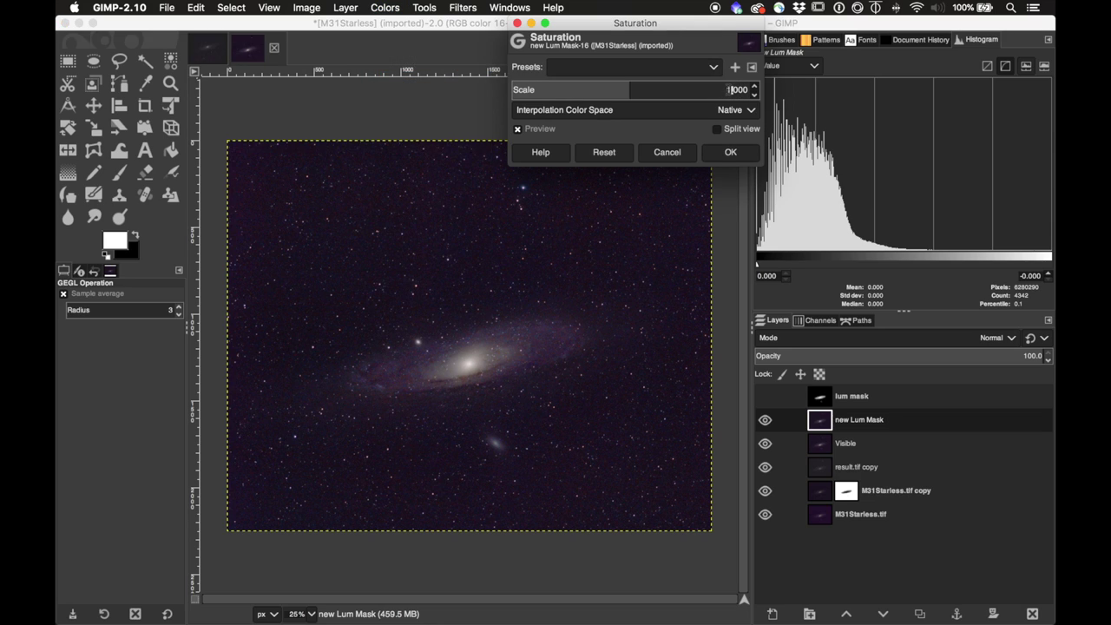
{"action": "type", "text": "0"}
{"action": "key", "text": "Return"}
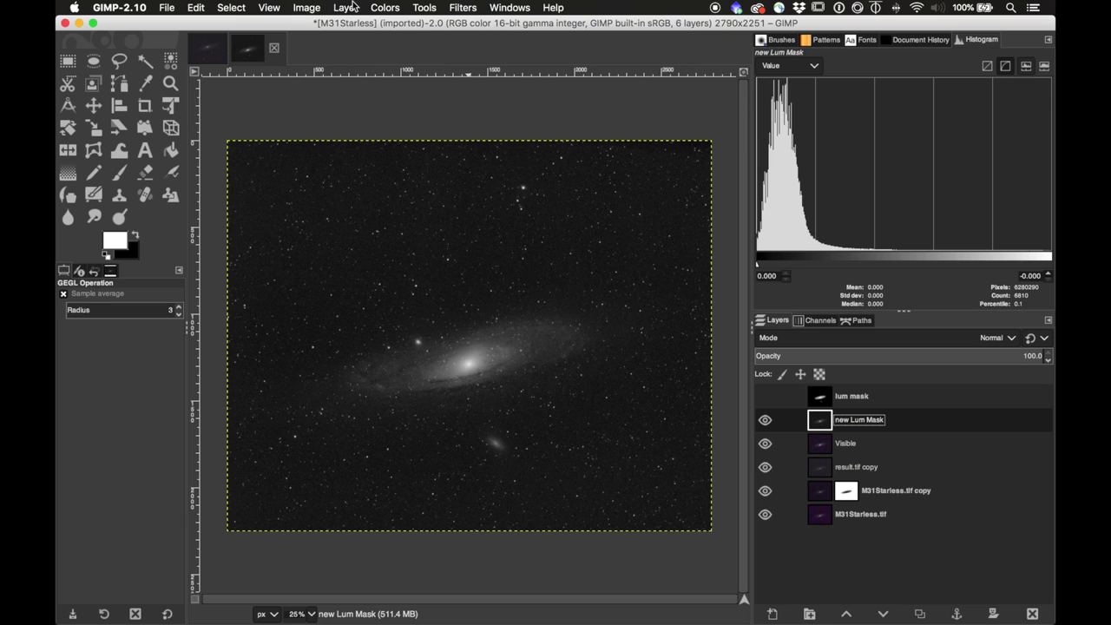
{"action": "left_click", "coordinate": [382, 7]}
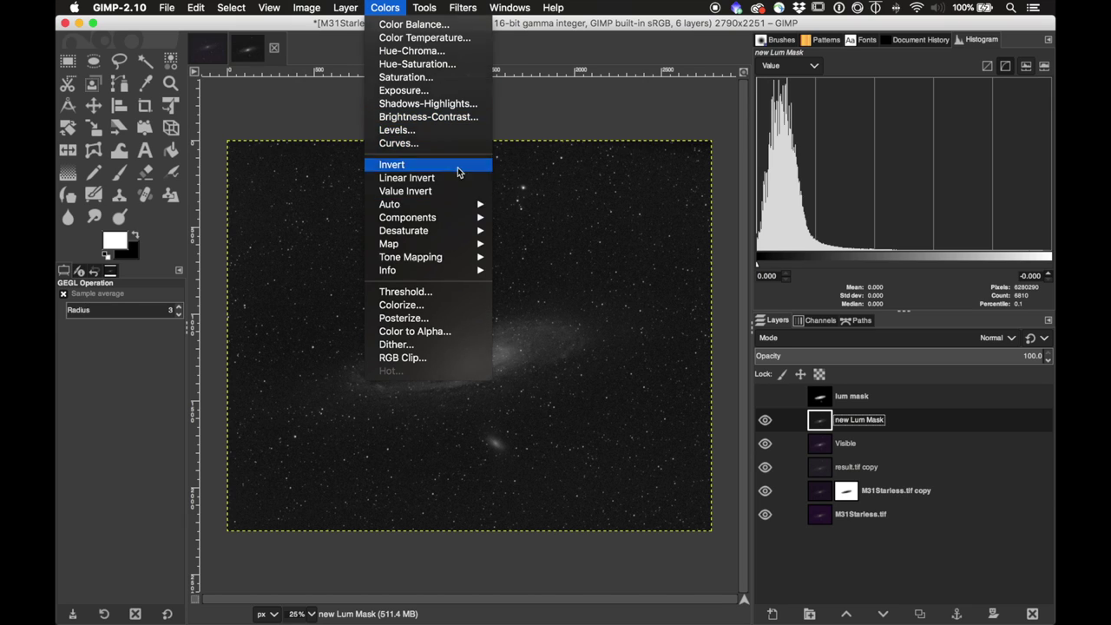
{"action": "left_click", "coordinate": [457, 167]}
- Strengthen the new Lum Mask layer's contrast with Curves, turning the galaxy core and stars black against the light background
{"action": "left_click", "coordinate": [346, 7]}
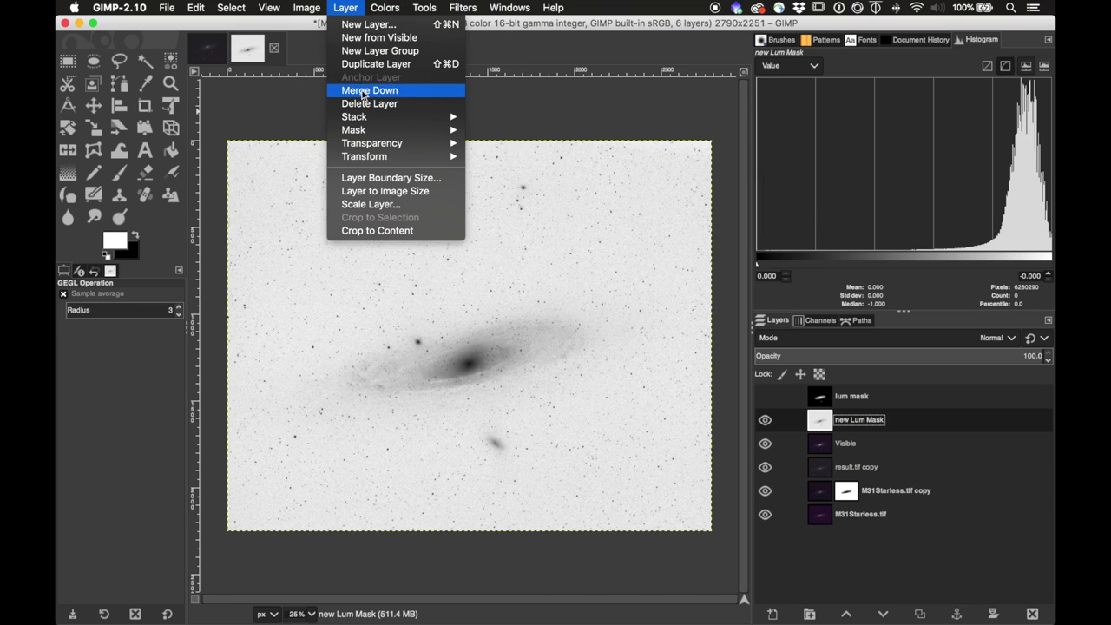
{"action": "mouse_move", "coordinate": [379, 136]}
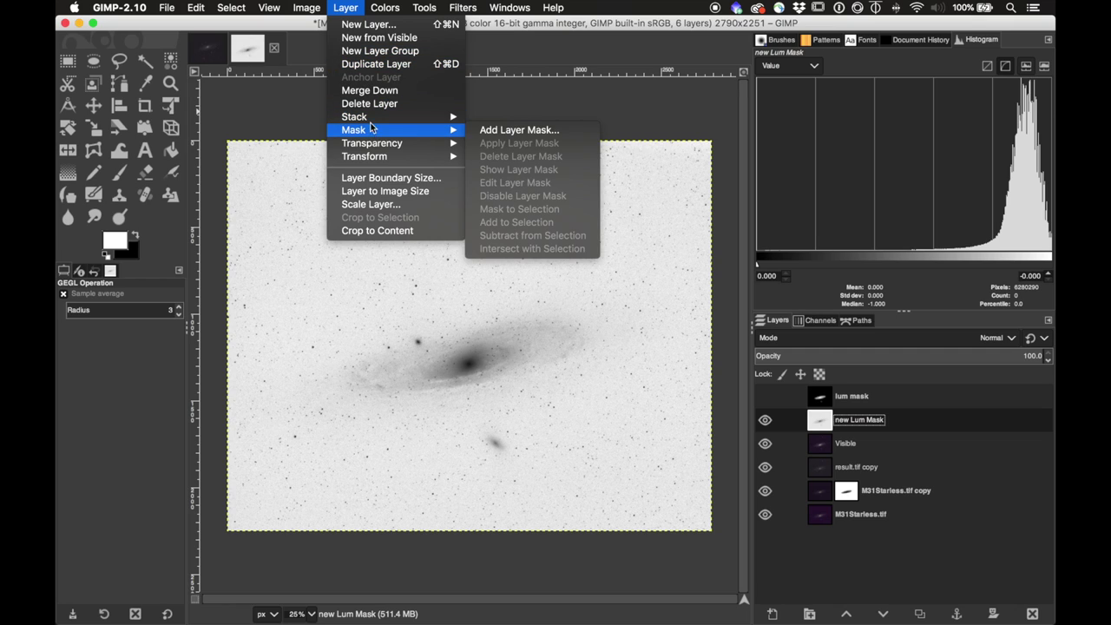
{"action": "mouse_move", "coordinate": [382, 7]}
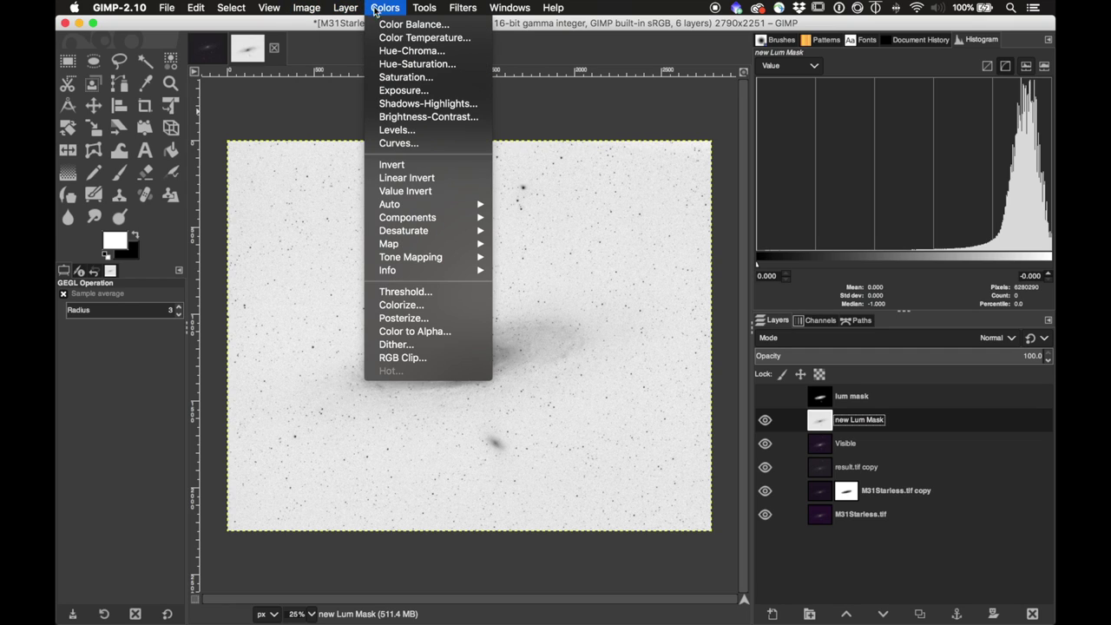
{"action": "left_click", "coordinate": [397, 144]}
{"action": "left_click_drag", "start_coordinate": [709, 355], "coordinate": [855, 355]}
{"action": "left_click", "coordinate": [912, 374]}
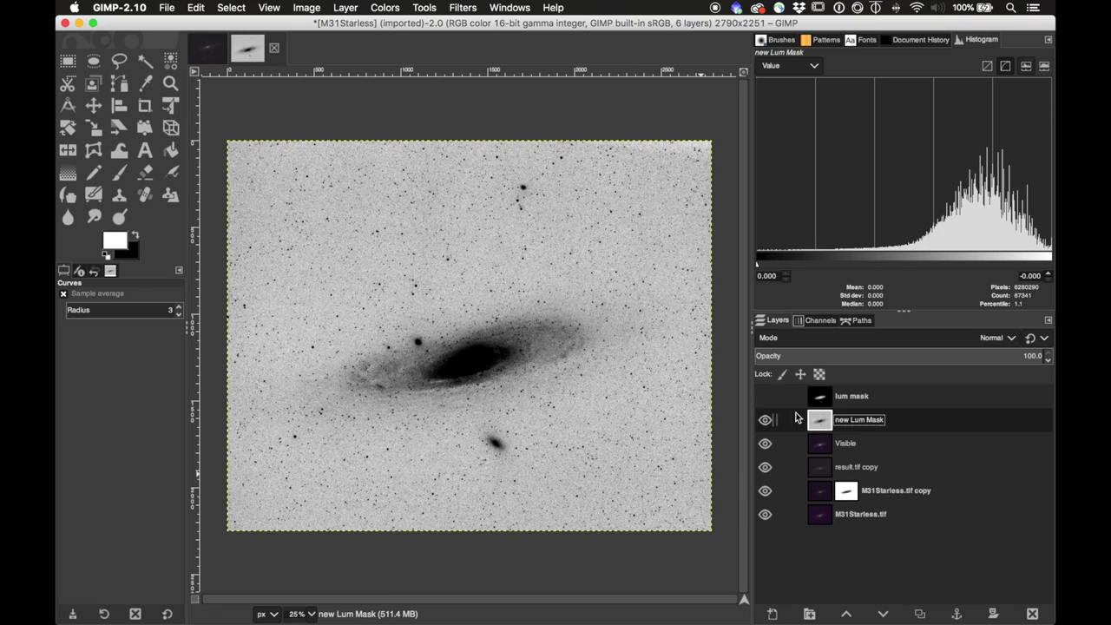
- Duplicate the Visible layer and rename the copy "desat bg"
{"action": "left_click", "coordinate": [846, 445]}
{"action": "right_click", "coordinate": [861, 444]}
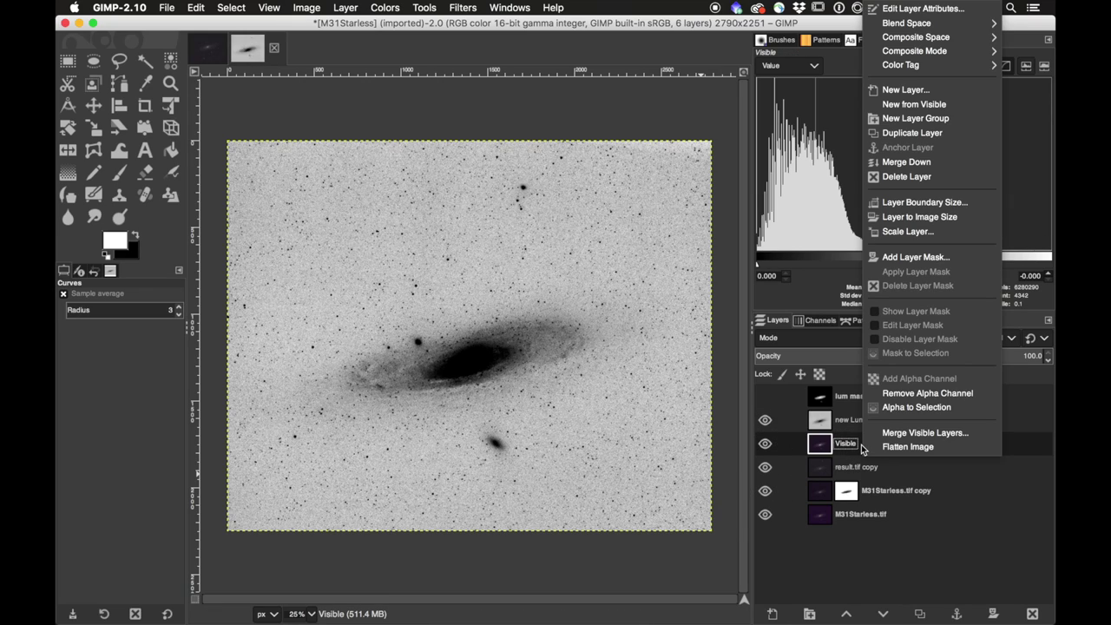
{"action": "left_click", "coordinate": [905, 132]}
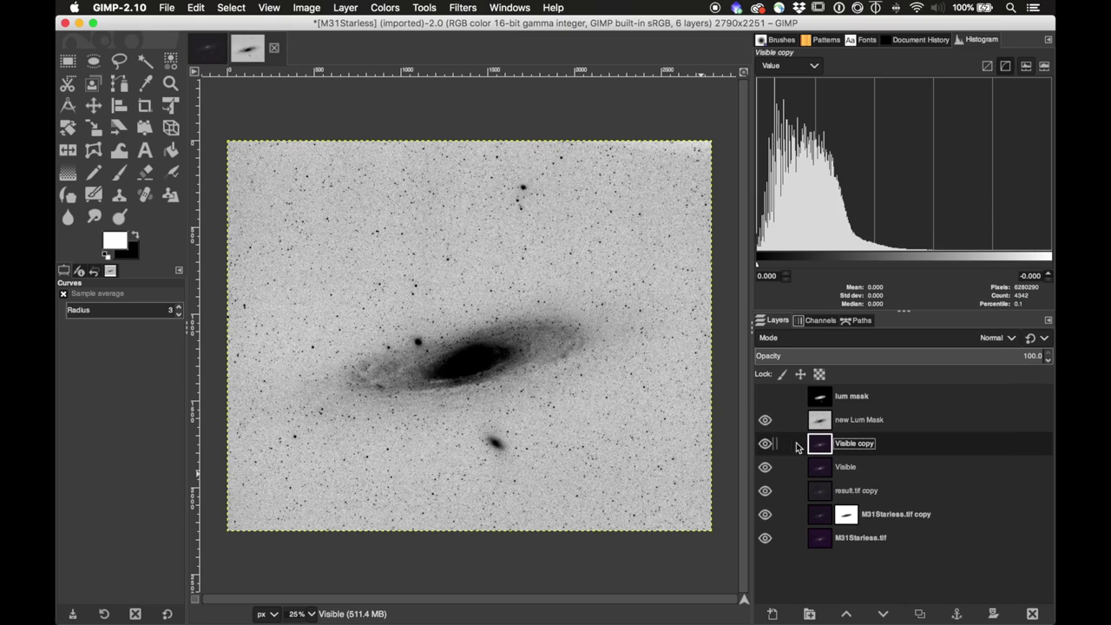
{"action": "double_click", "coordinate": [863, 444]}
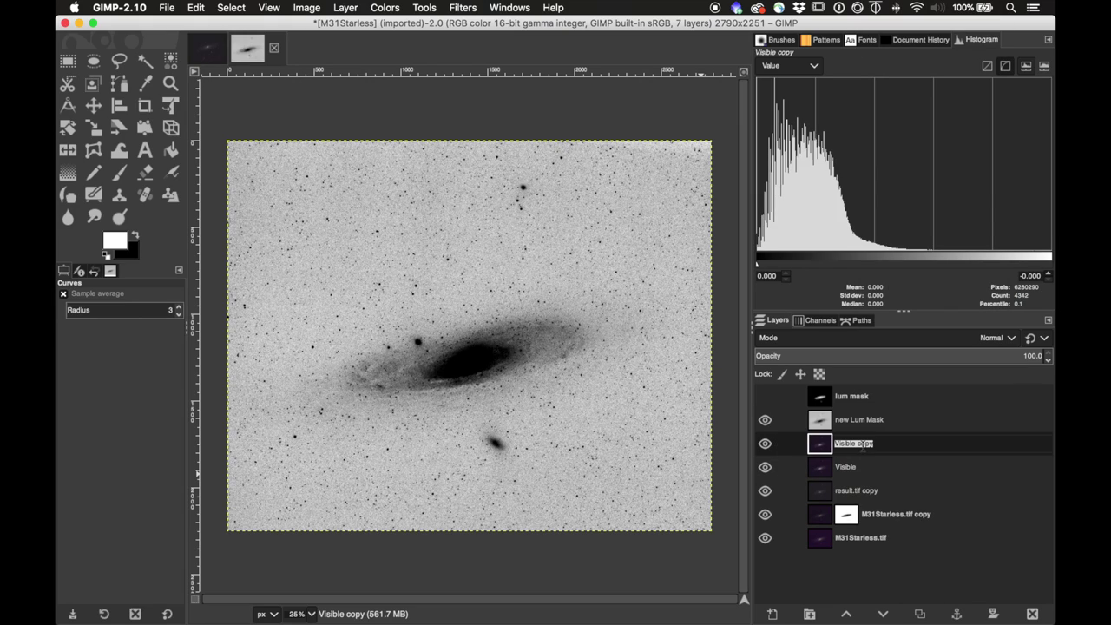
{"action": "type", "text": "desat bg"}
{"action": "key", "text": "Return"}
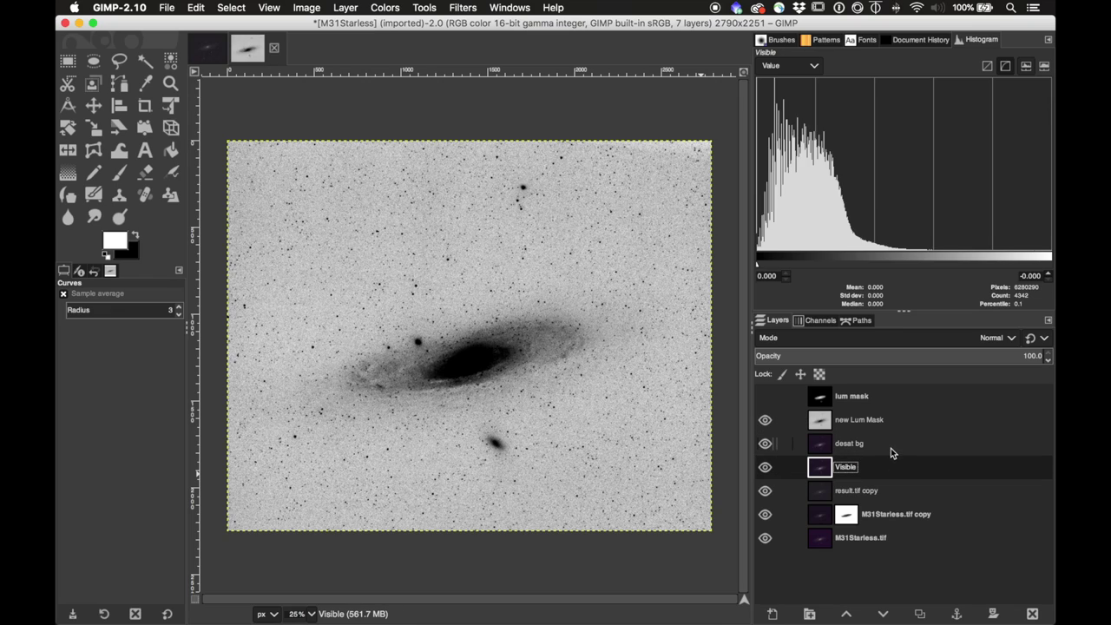
- Add a black, fully transparent layer mask to the desat bg layer
{"action": "right_click", "coordinate": [889, 449]}
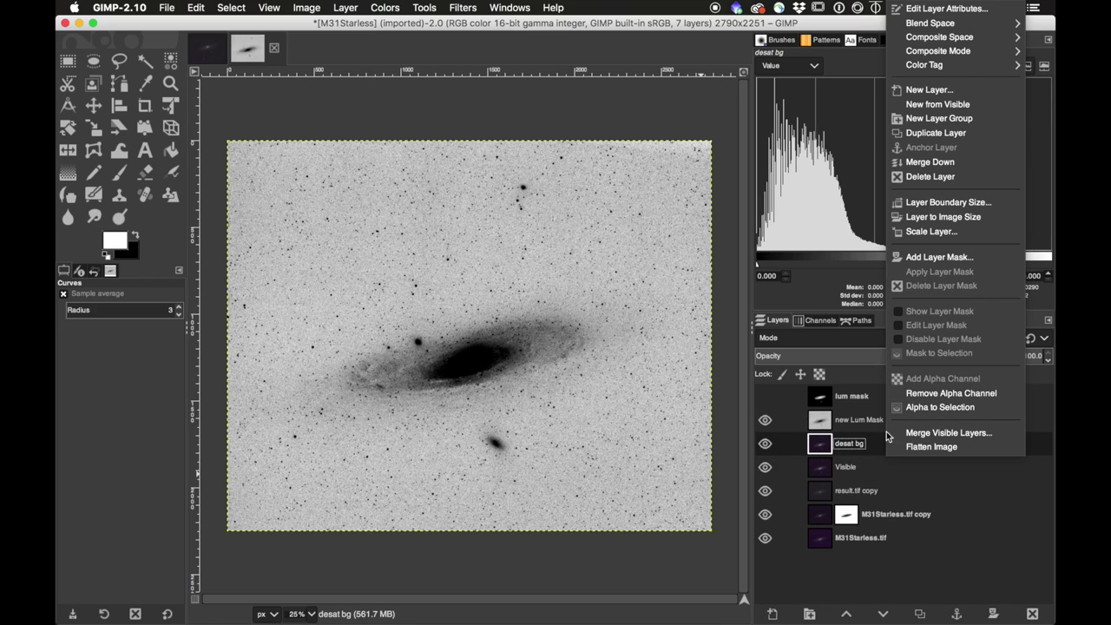
{"action": "left_click", "coordinate": [939, 257]}
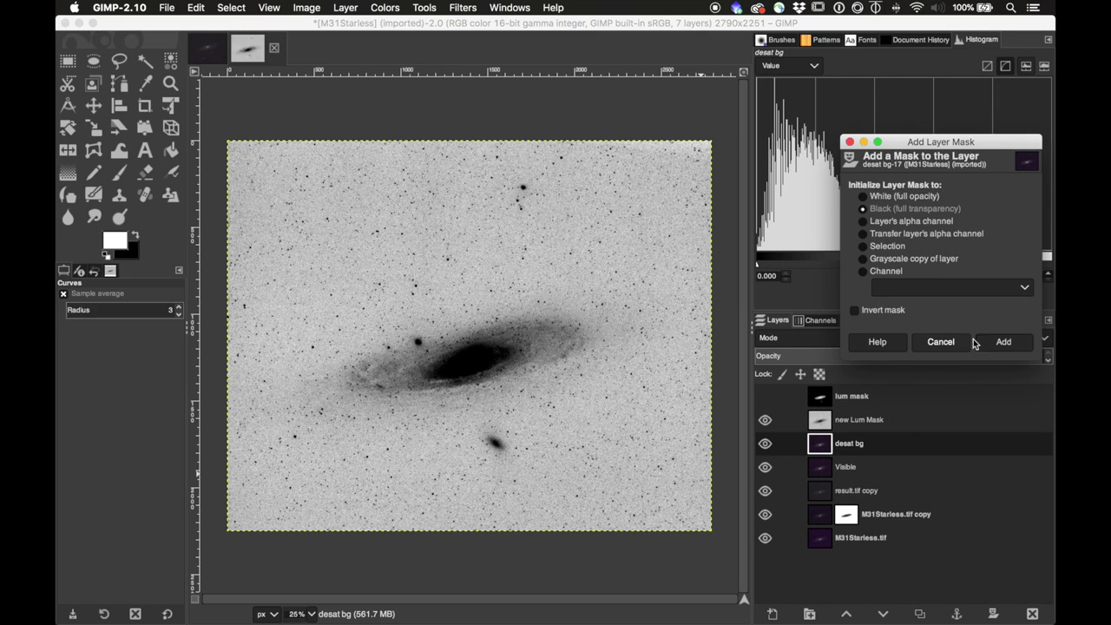
{"action": "left_click", "coordinate": [1004, 342]}
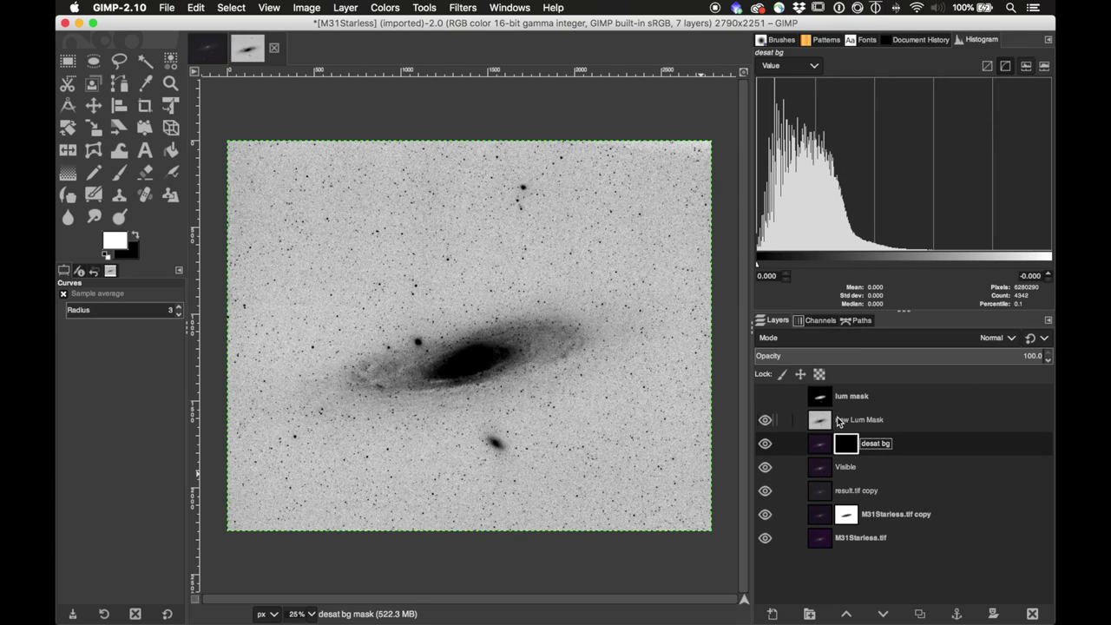
- Copy the visible new Lum Mask image to the clipboard and hide the new Lum Mask layer
{"action": "left_click", "coordinate": [825, 421]}
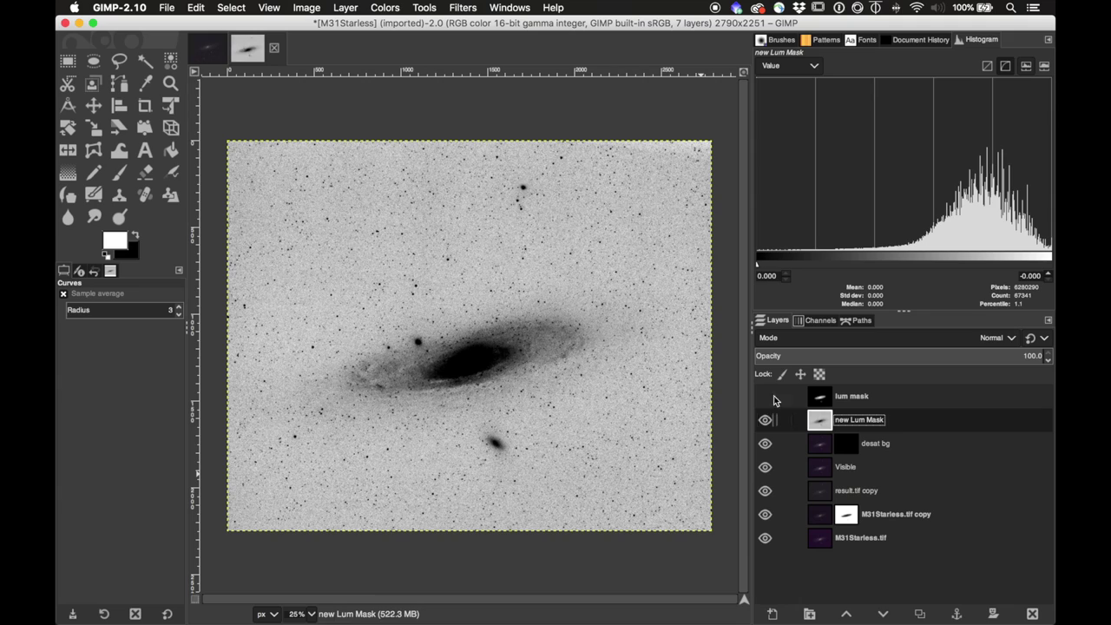
{"action": "left_click", "coordinate": [196, 8]}
{"action": "left_click", "coordinate": [230, 91]}
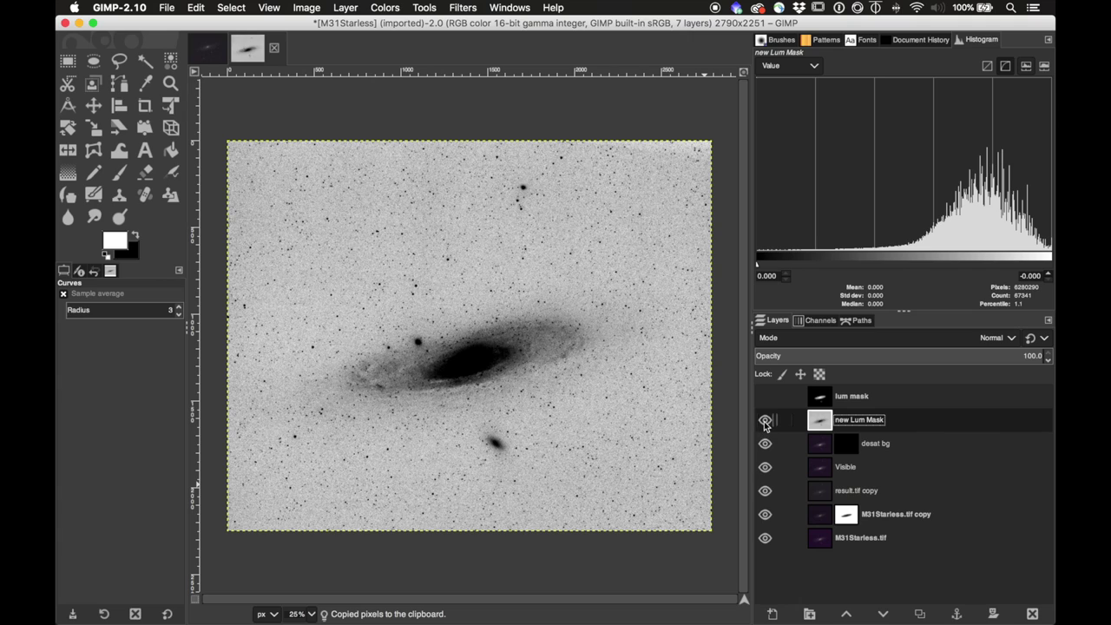
{"action": "left_click", "coordinate": [764, 421]}
- Paste the copied luminance image into the desat bg layer's mask, anchor it, and return the canvas to the normal image view
{"action": "left_click", "coordinate": [846, 447]}
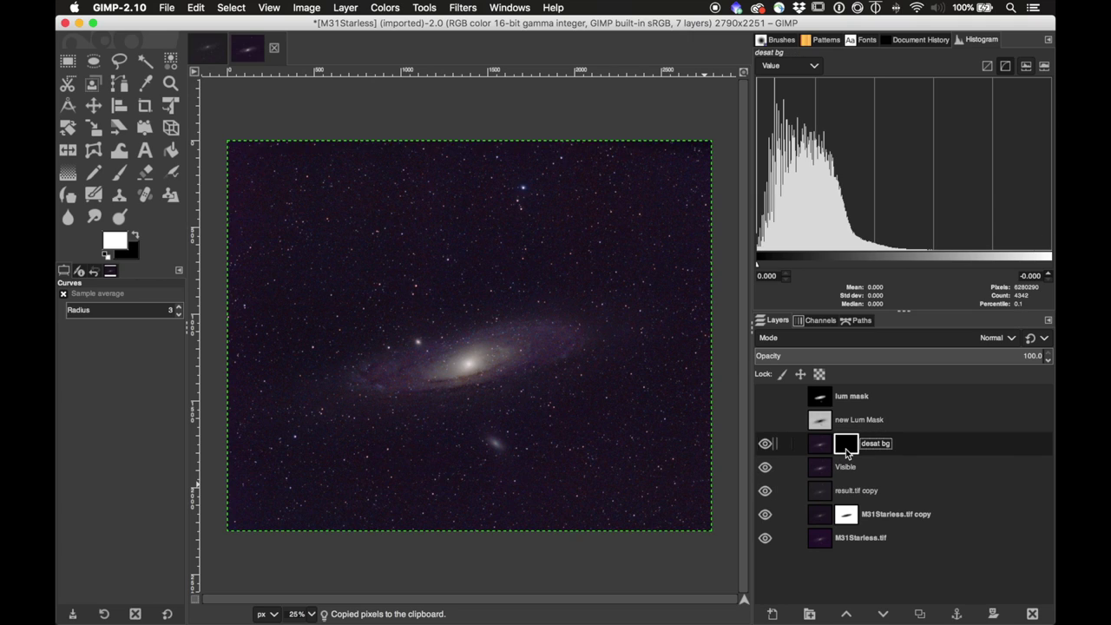
{"action": "right_click", "coordinate": [845, 447]}
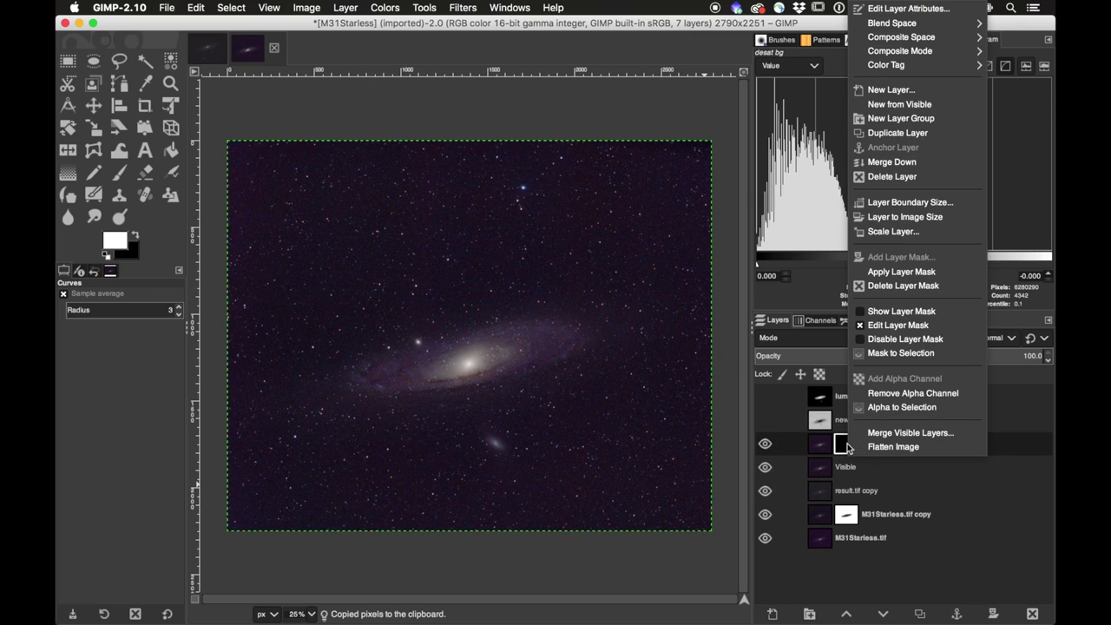
{"action": "left_click", "coordinate": [900, 311]}
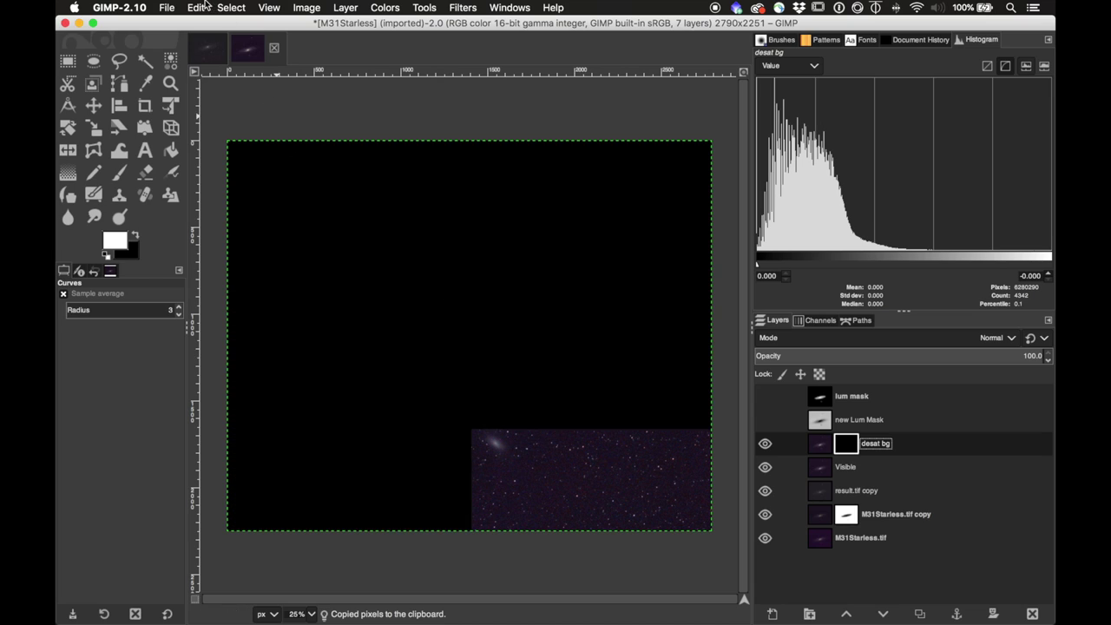
{"action": "left_click", "coordinate": [196, 9]}
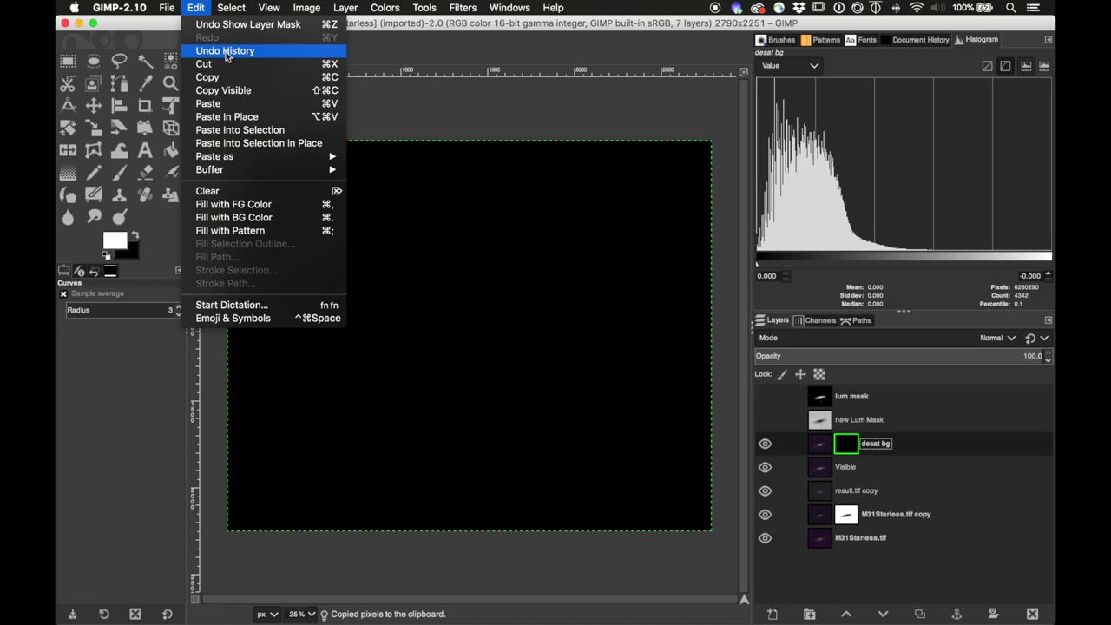
{"action": "left_click", "coordinate": [229, 106]}
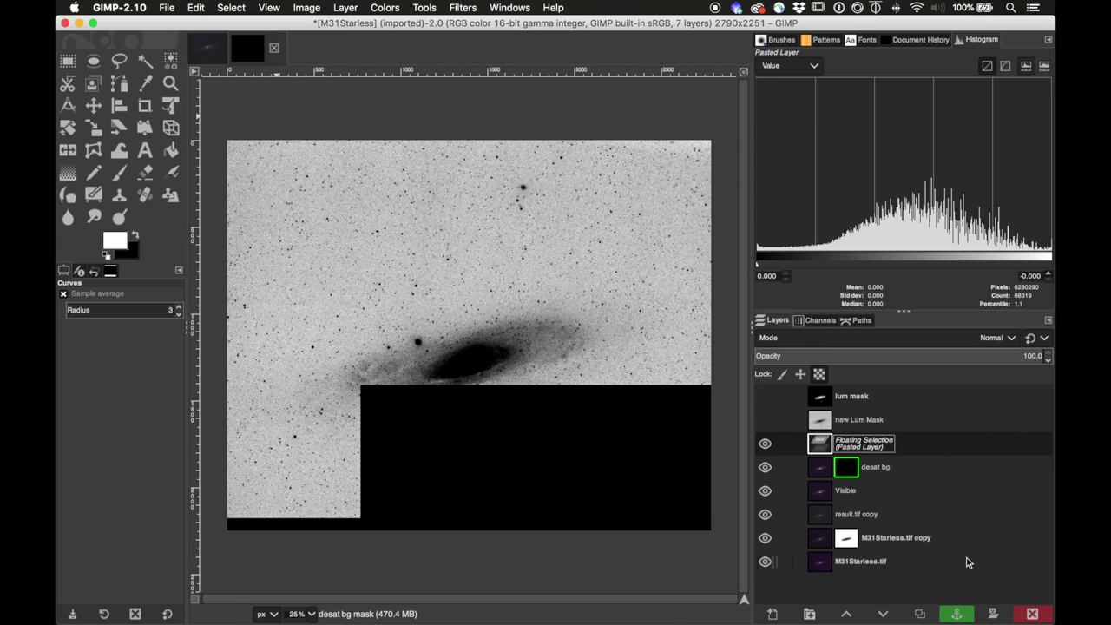
{"action": "left_click", "coordinate": [958, 613]}
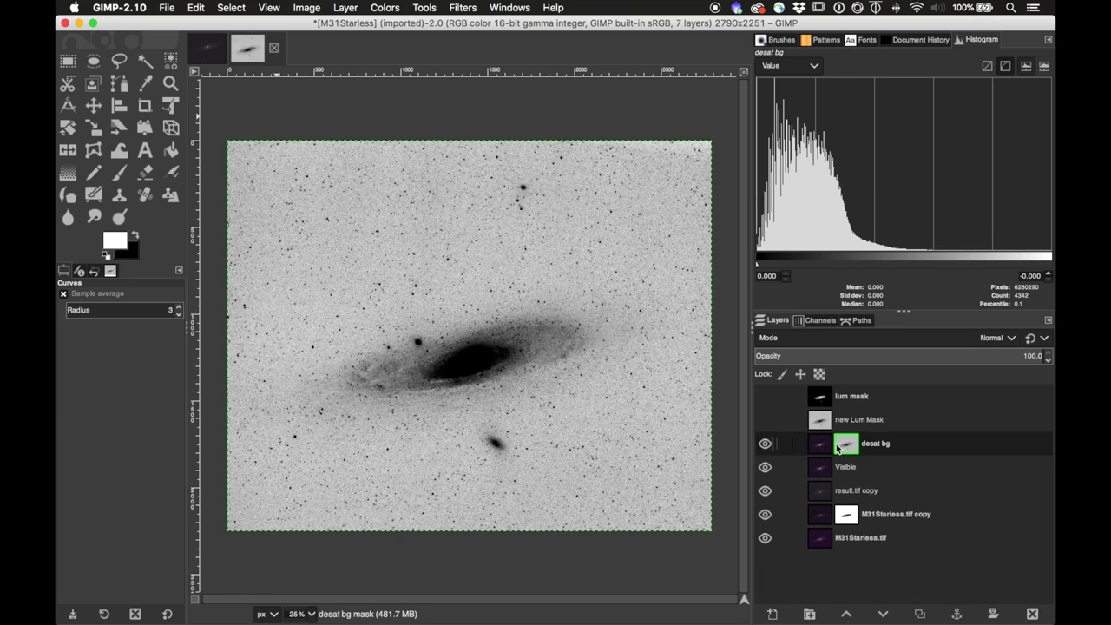
{"action": "right_click", "coordinate": [842, 446]}
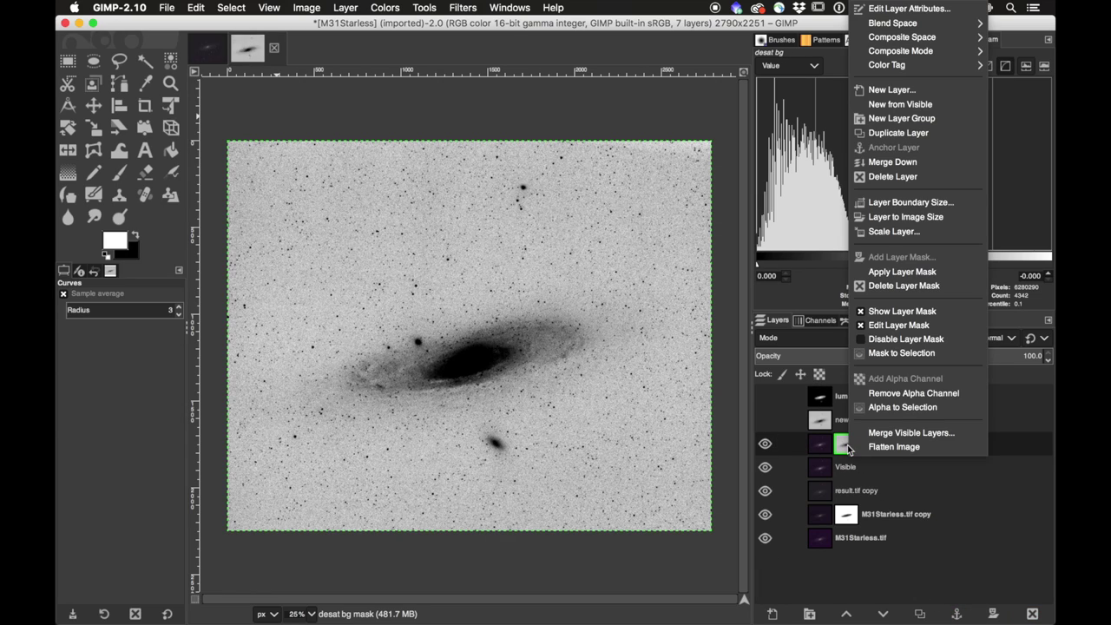
{"action": "left_click", "coordinate": [906, 312]}
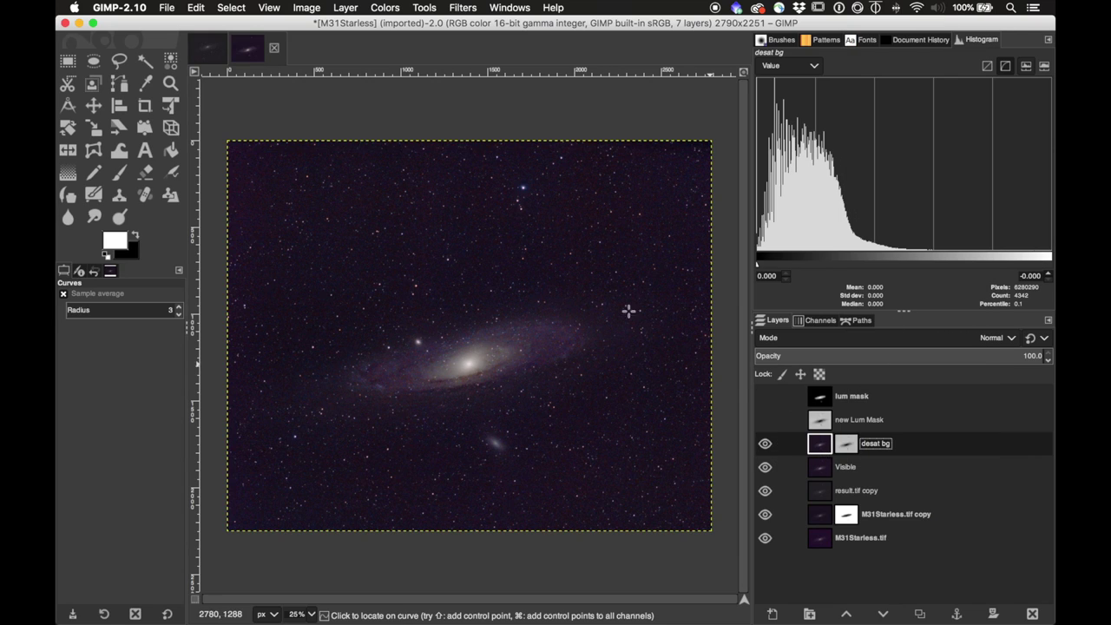
- Apply Hue-Saturation to the desat bg layer with Lightness at -10.1 and Saturation at -26.4
{"action": "left_click", "coordinate": [385, 7]}
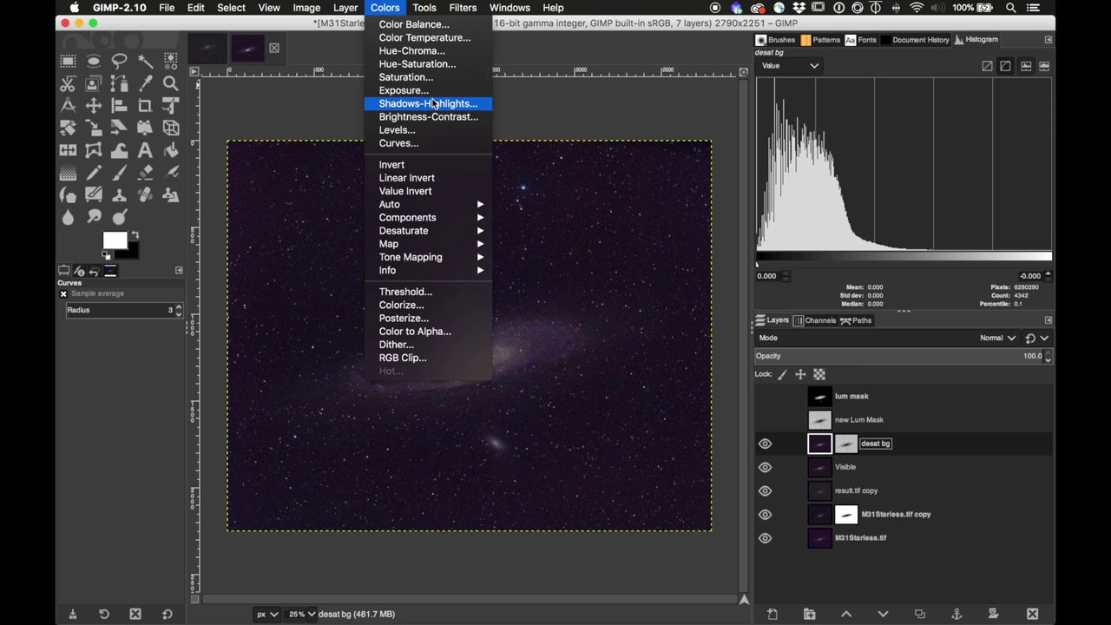
{"action": "left_click", "coordinate": [421, 64]}
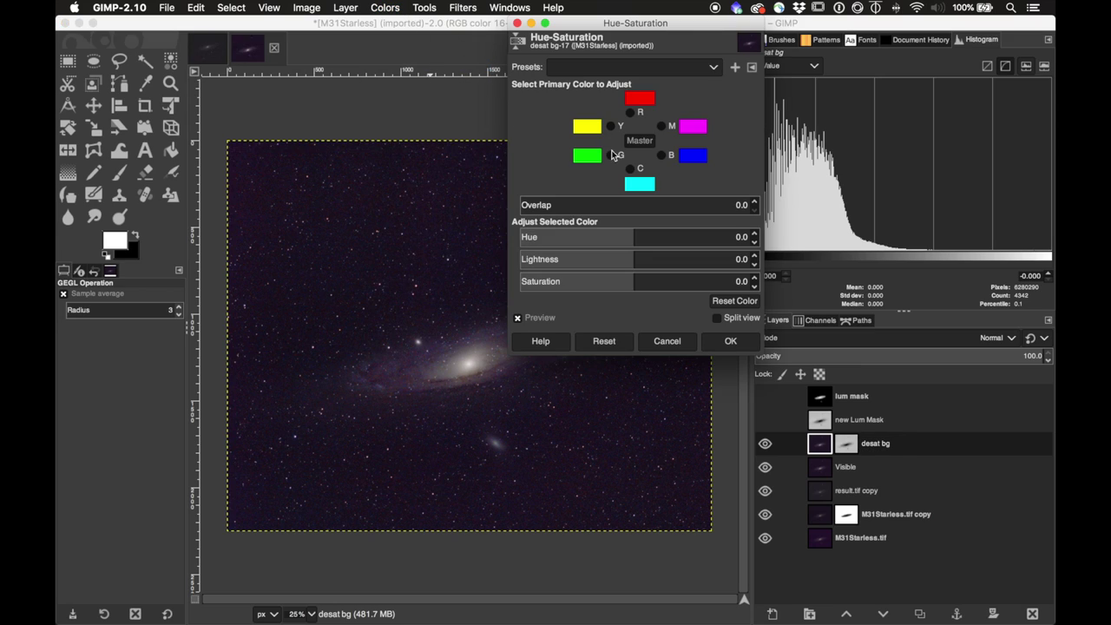
{"action": "left_click_drag", "start_coordinate": [630, 281], "coordinate": [510, 285]}
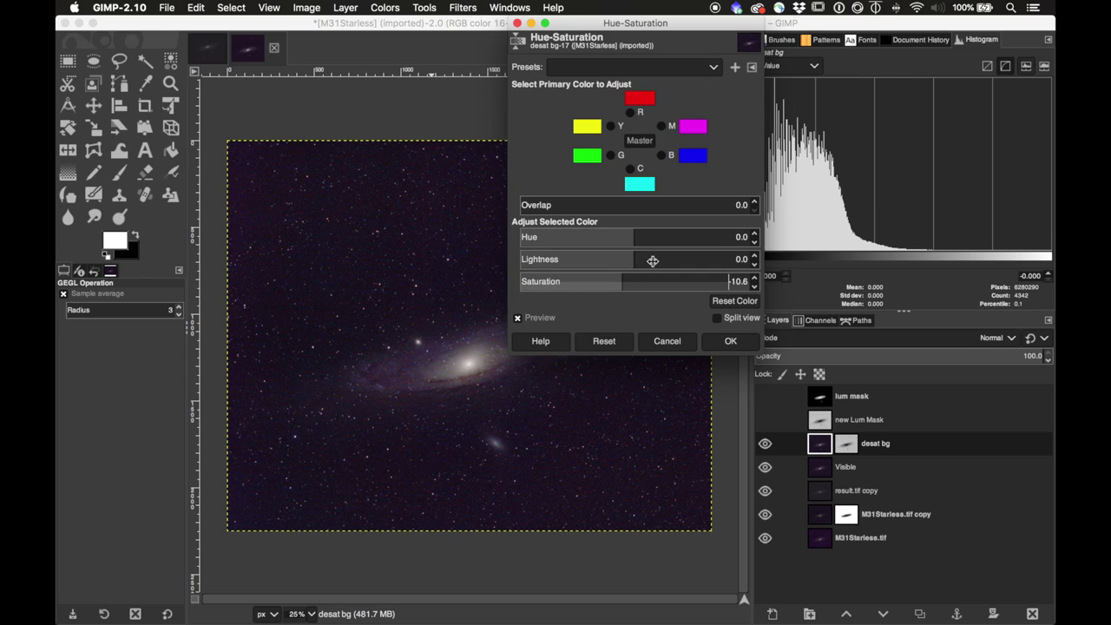
{"action": "left_click_drag", "start_coordinate": [617, 281], "coordinate": [545, 257]}
{"action": "left_click_drag", "start_coordinate": [630, 258], "coordinate": [521, 284]}
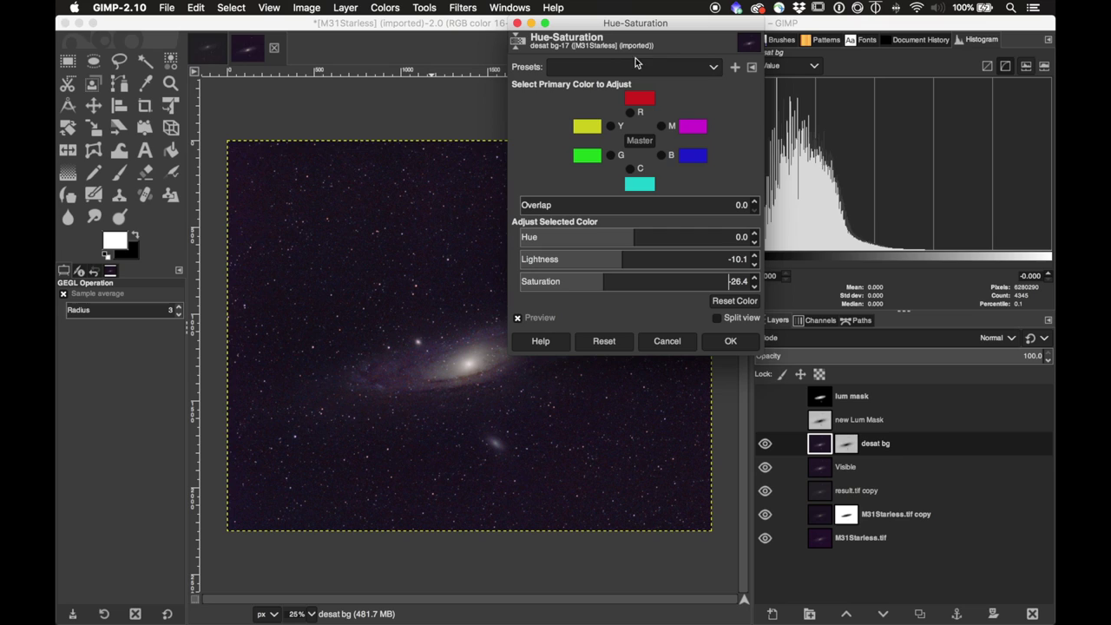
{"action": "key", "text": "Return"}
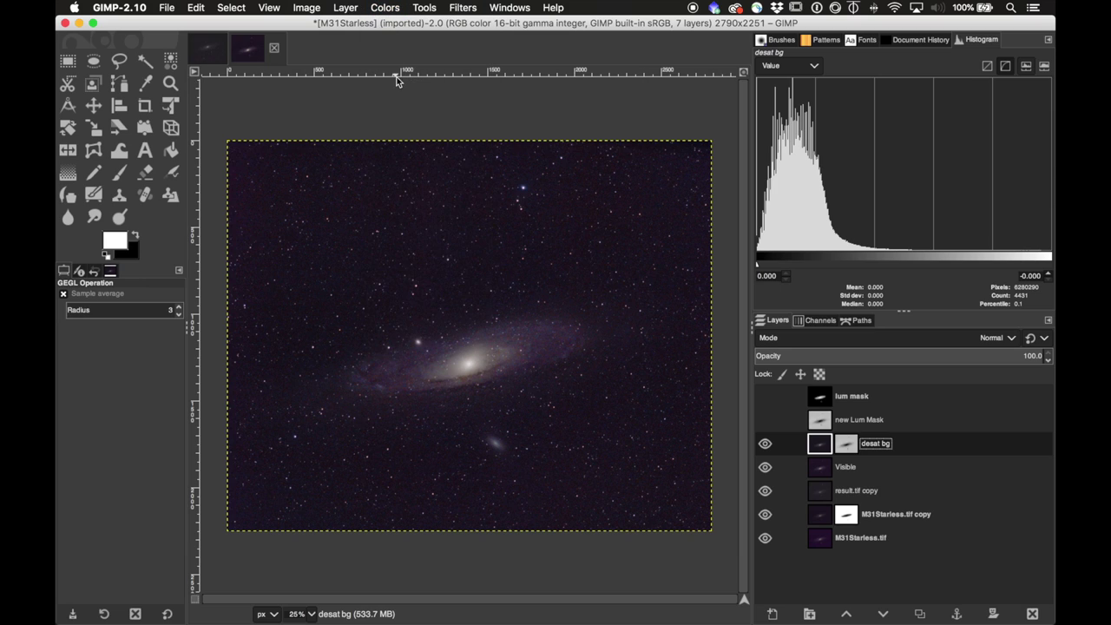
- Color-balance the desat bg layer's shadows, setting Magenta-Green to 16.7 and shifting Yellow-Blue toward yellow
{"action": "left_click", "coordinate": [395, 5]}
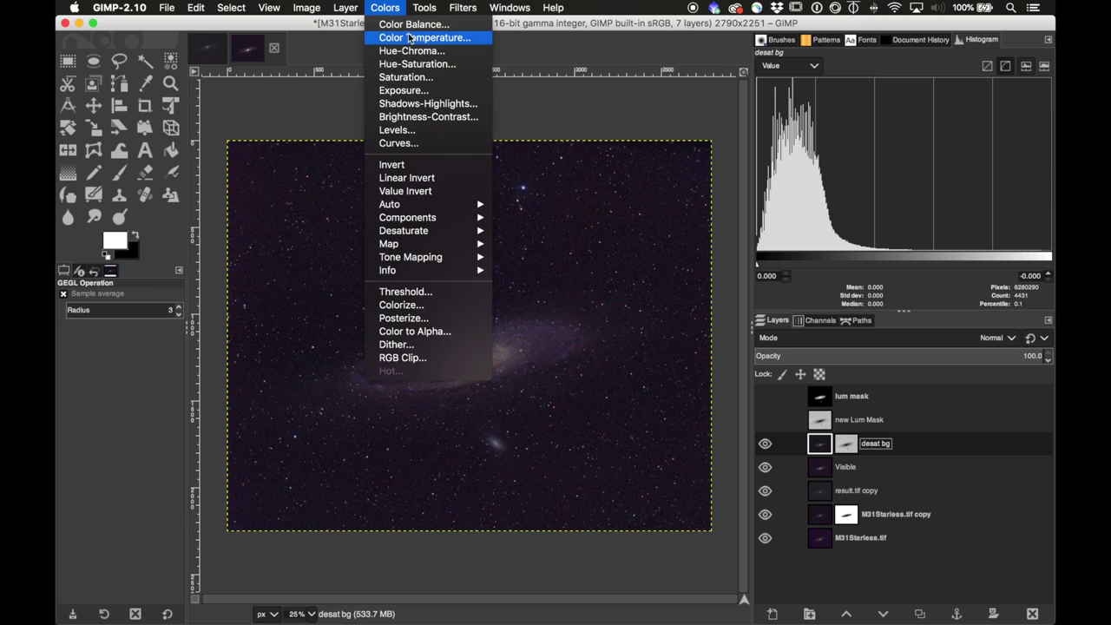
{"action": "left_click", "coordinate": [412, 24]}
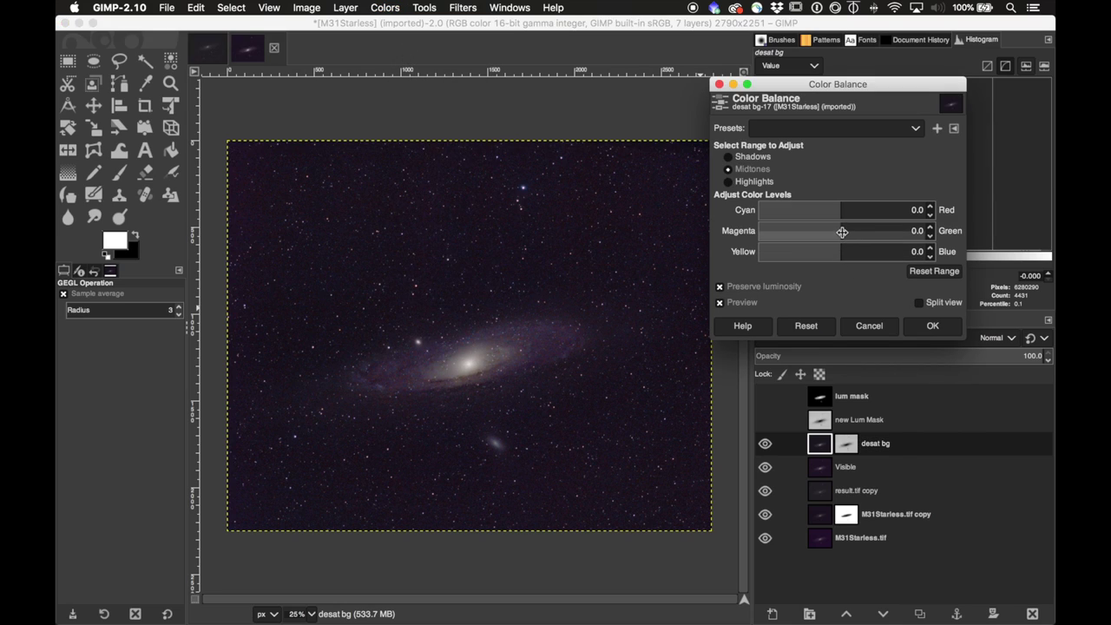
{"action": "key", "text": "Up"}
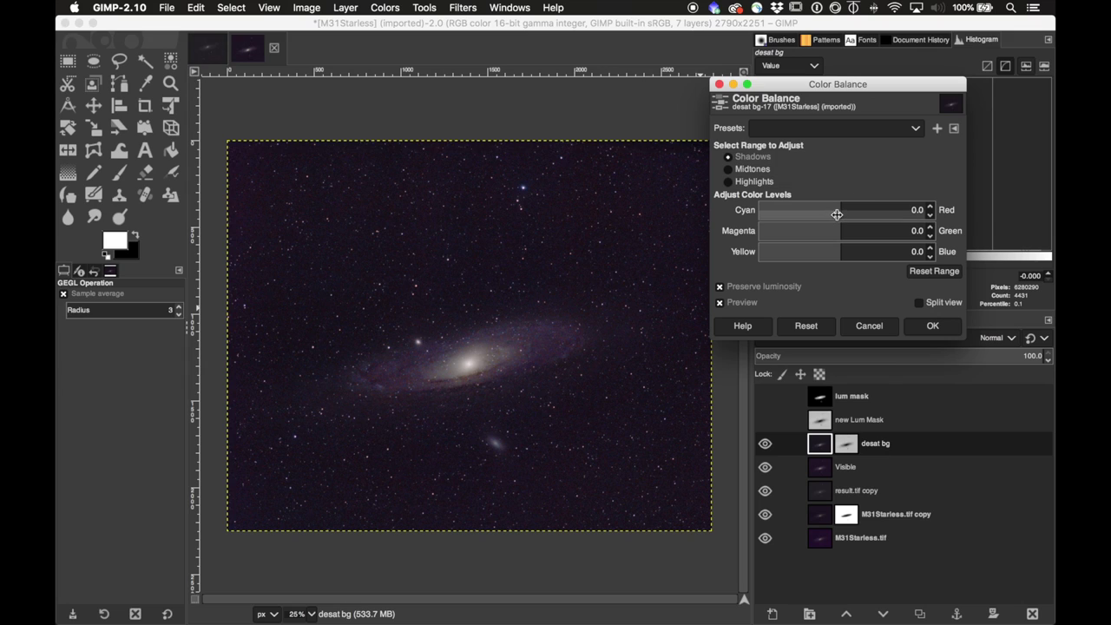
{"action": "left_click_drag", "start_coordinate": [840, 230], "coordinate": [864, 232]}
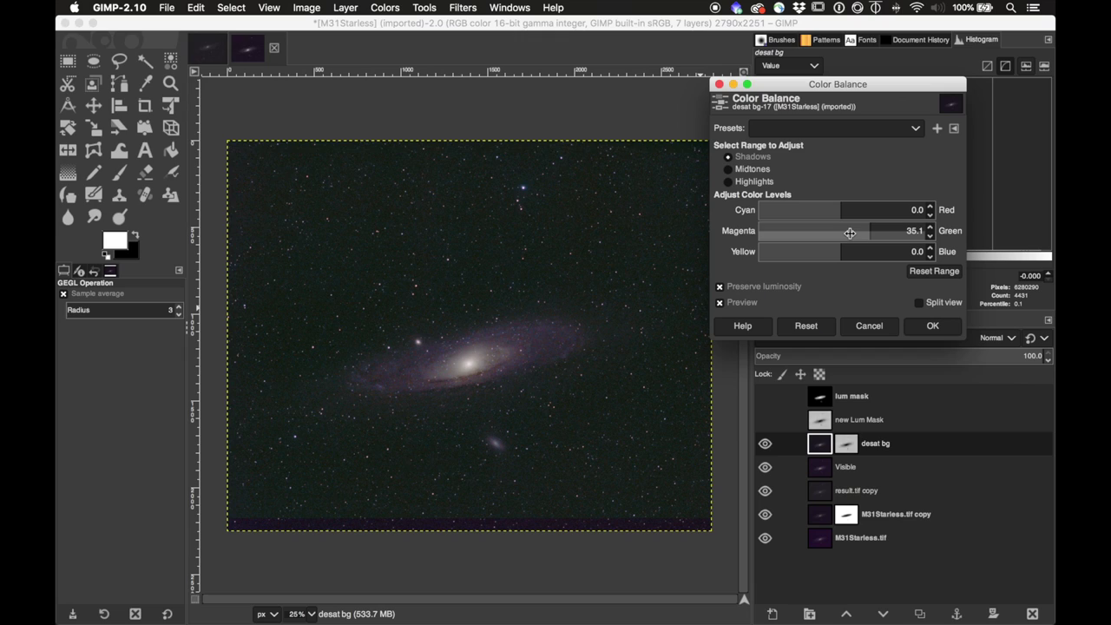
{"action": "left_click", "coordinate": [854, 229]}
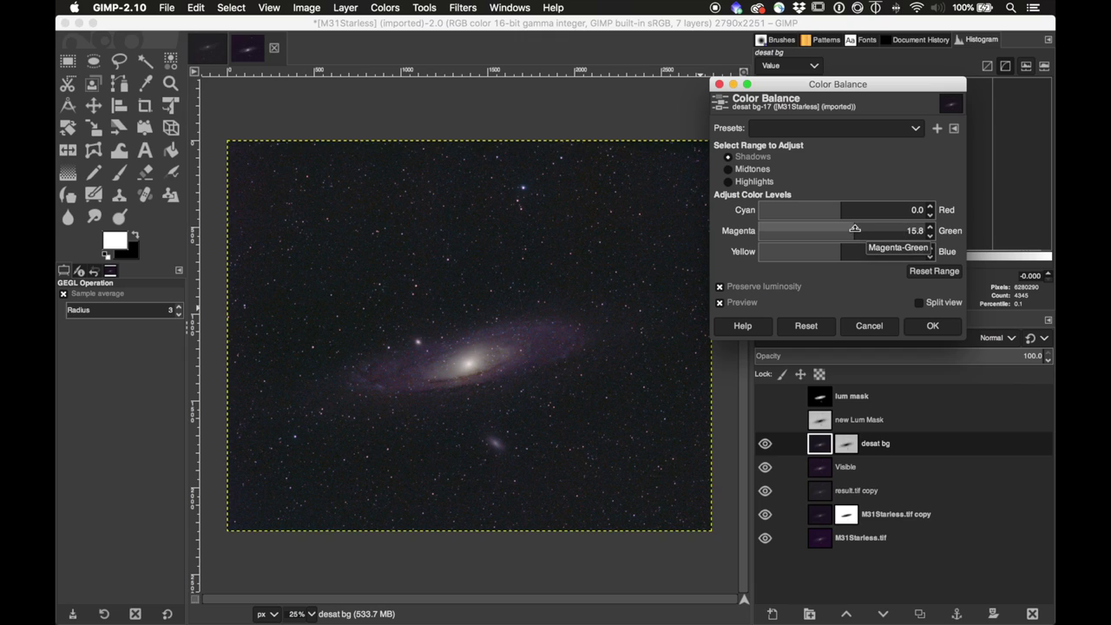
{"action": "left_click", "coordinate": [855, 230]}
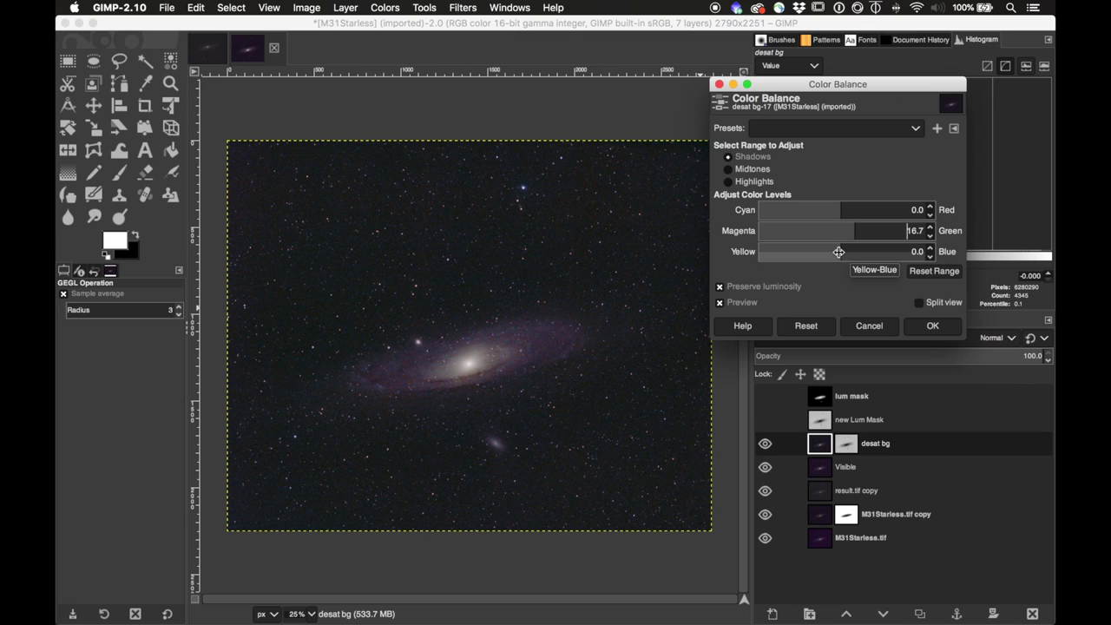
{"action": "left_click_drag", "start_coordinate": [838, 249], "coordinate": [816, 250]}
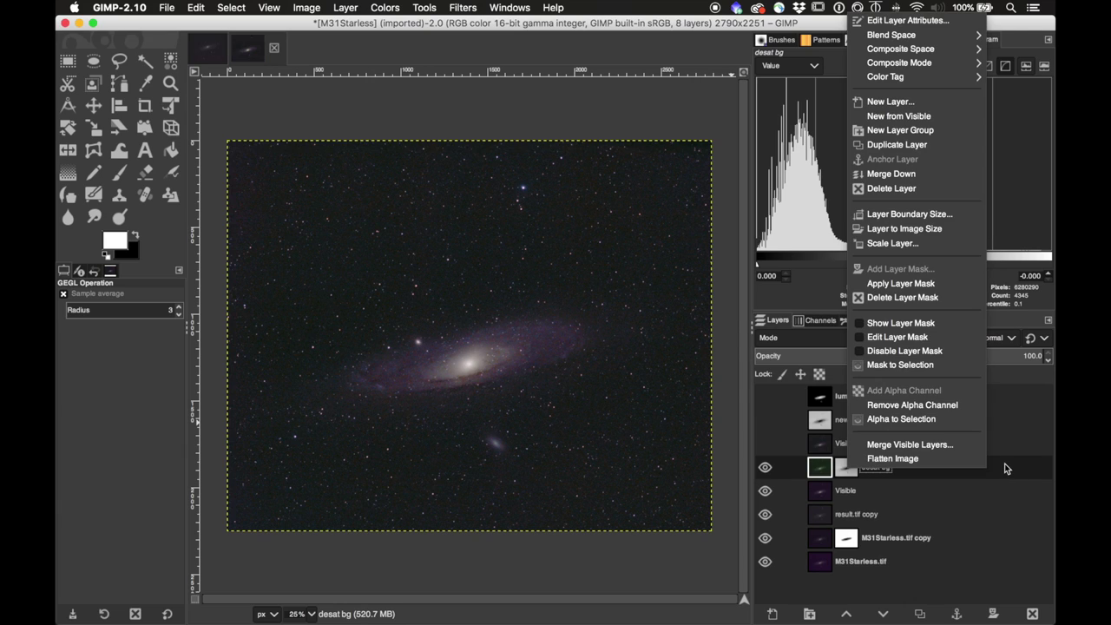
- Delete the desat bg layer together with its mask
{"action": "left_click", "coordinate": [1004, 469]}
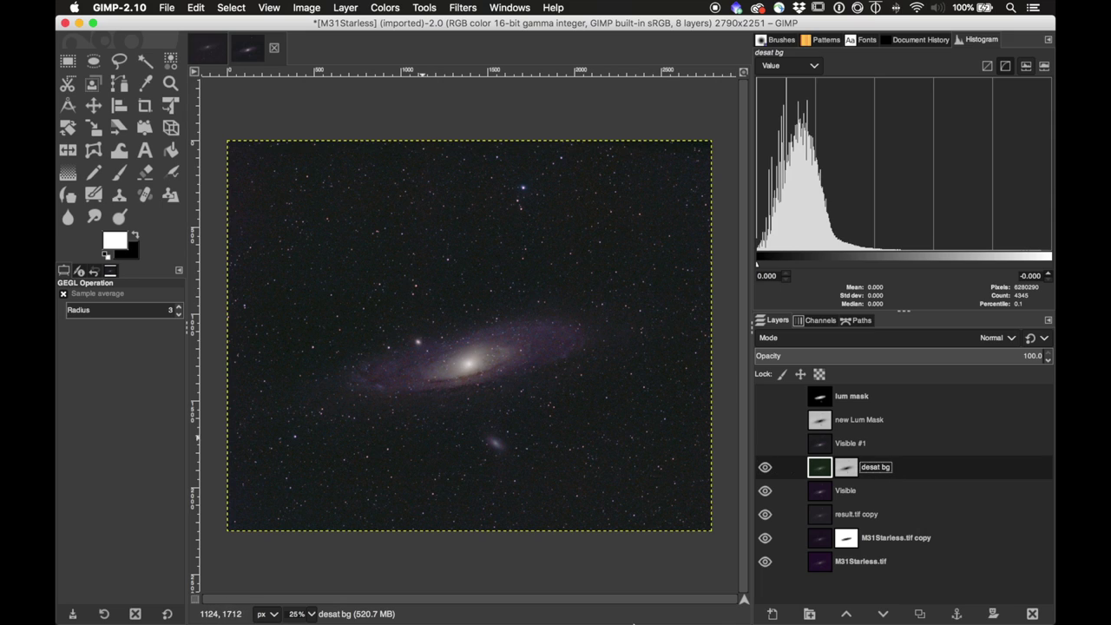
{"action": "right_click", "coordinate": [911, 470]}
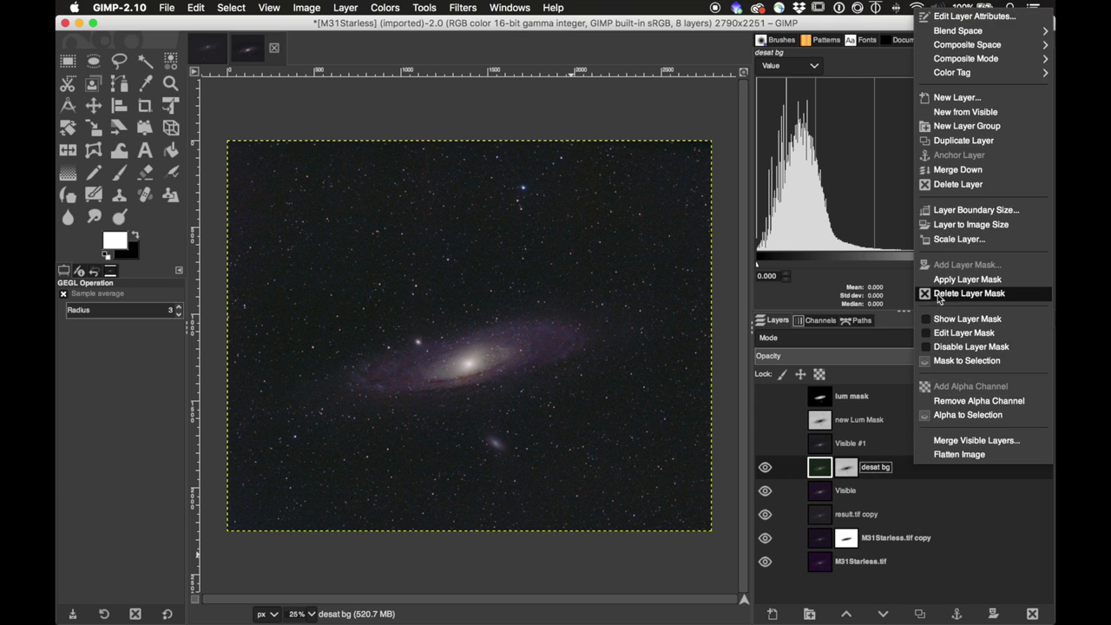
{"action": "left_click", "coordinate": [962, 184]}
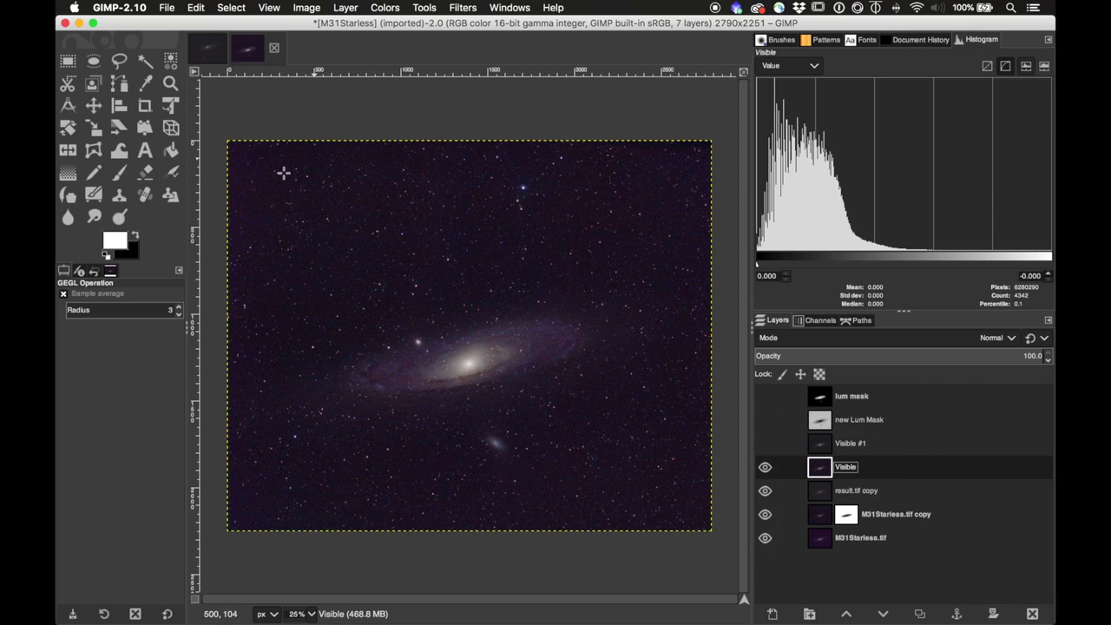
- Color-balance the Visible layer's shadows with Magenta-Green at 3.3 and Yellow-Blue at -2.0
{"action": "left_click", "coordinate": [391, 6]}
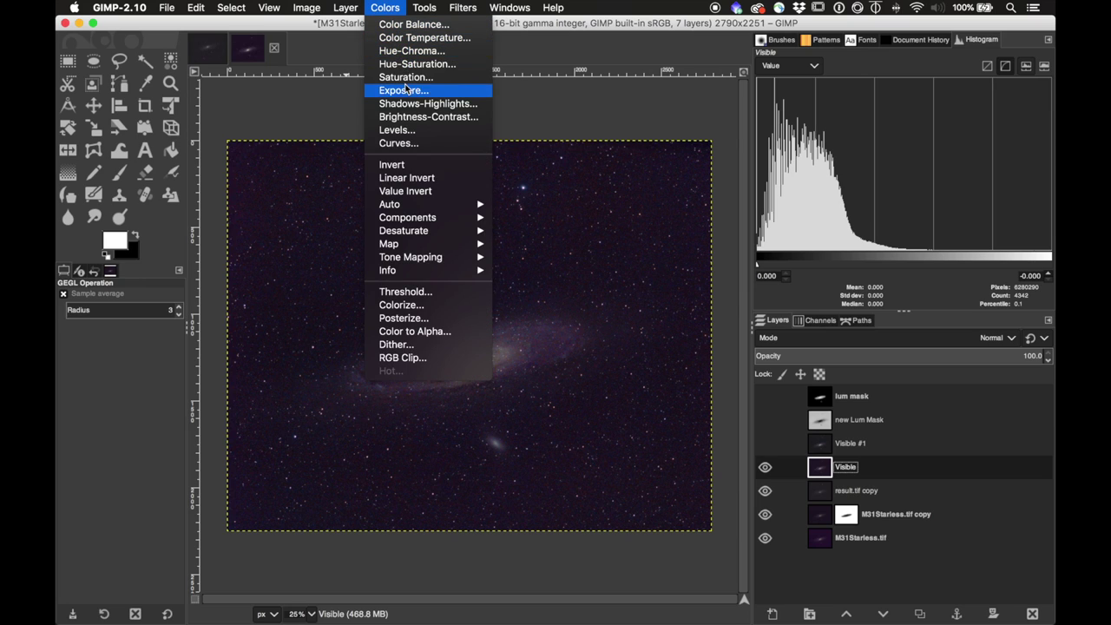
{"action": "left_click", "coordinate": [404, 24]}
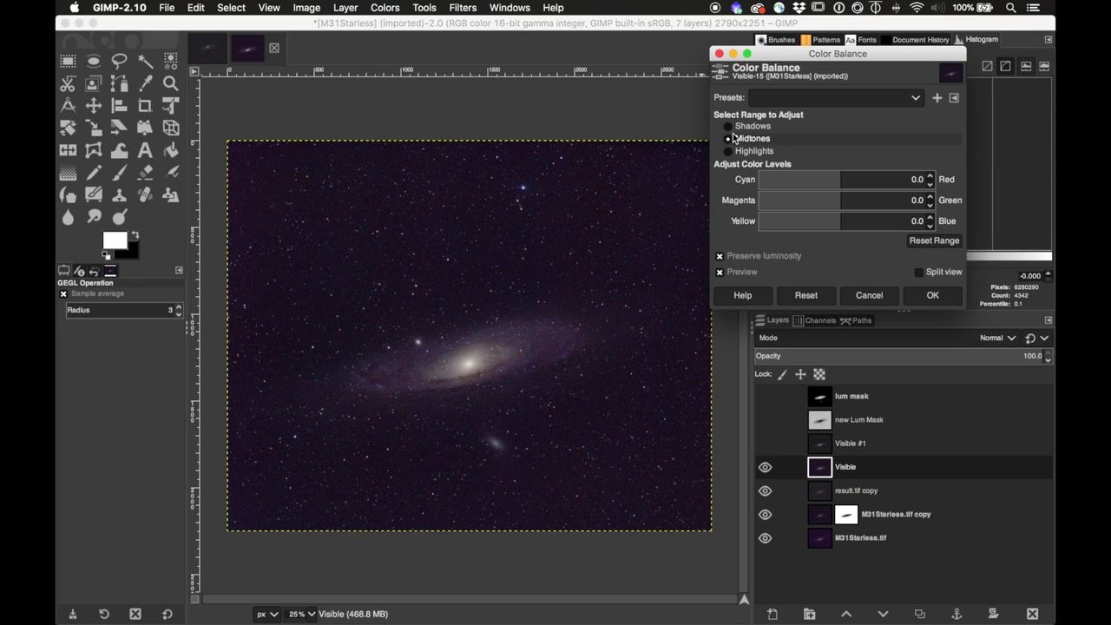
{"action": "left_click_drag", "start_coordinate": [843, 221], "coordinate": [843, 206]}
{"action": "left_click", "coordinate": [729, 126]}
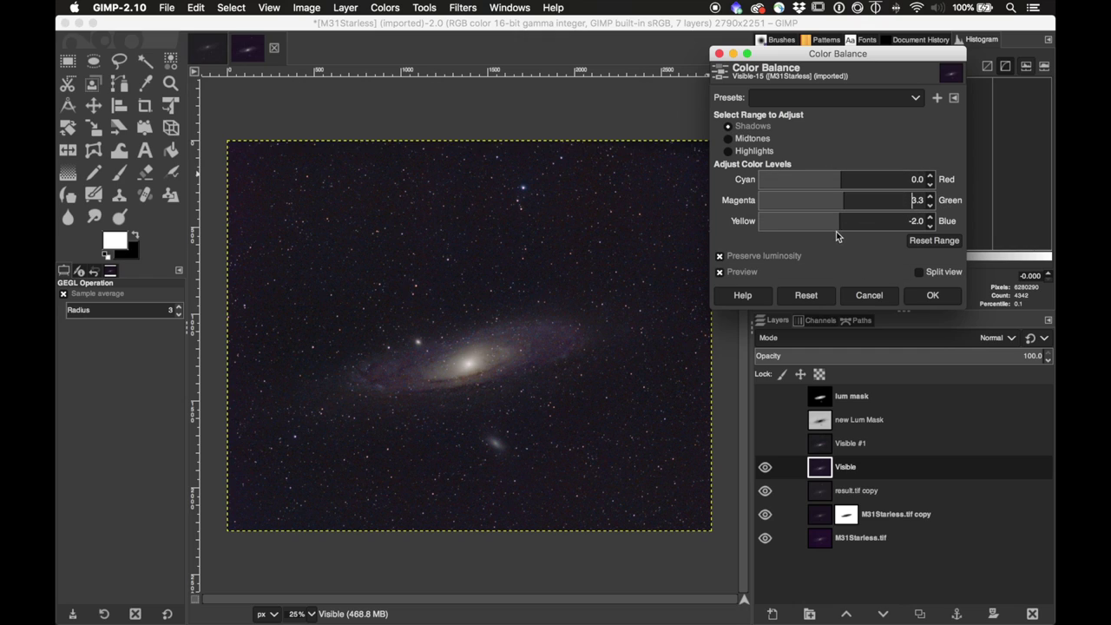
{"action": "left_click", "coordinate": [932, 297]}
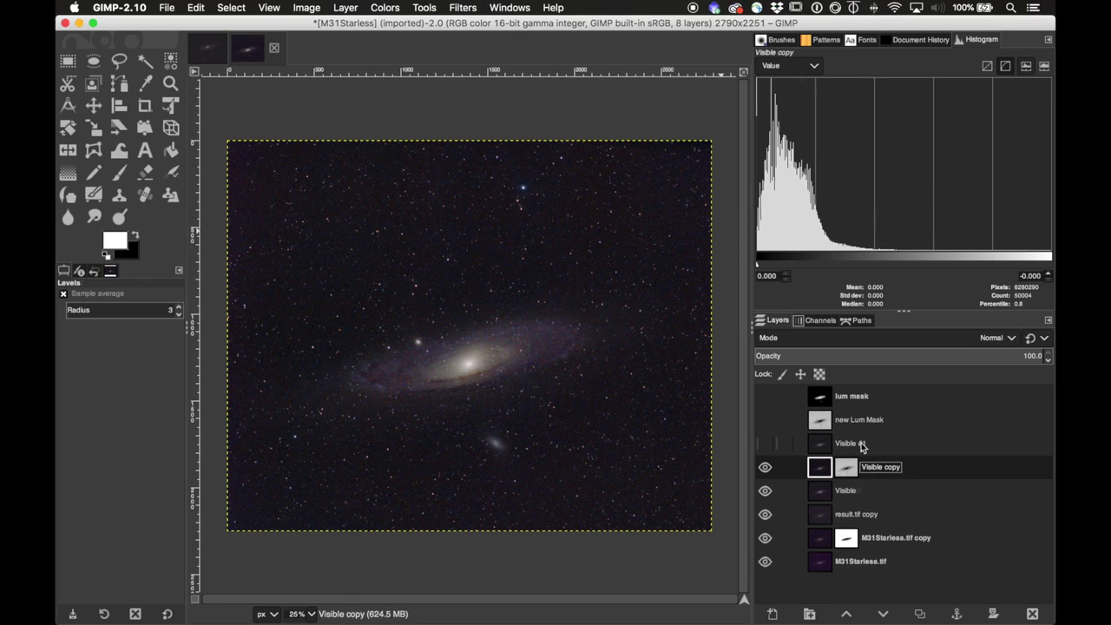
- Create a new layer from the visible image and open Noise Reduction for it
{"action": "left_click", "coordinate": [336, 7]}
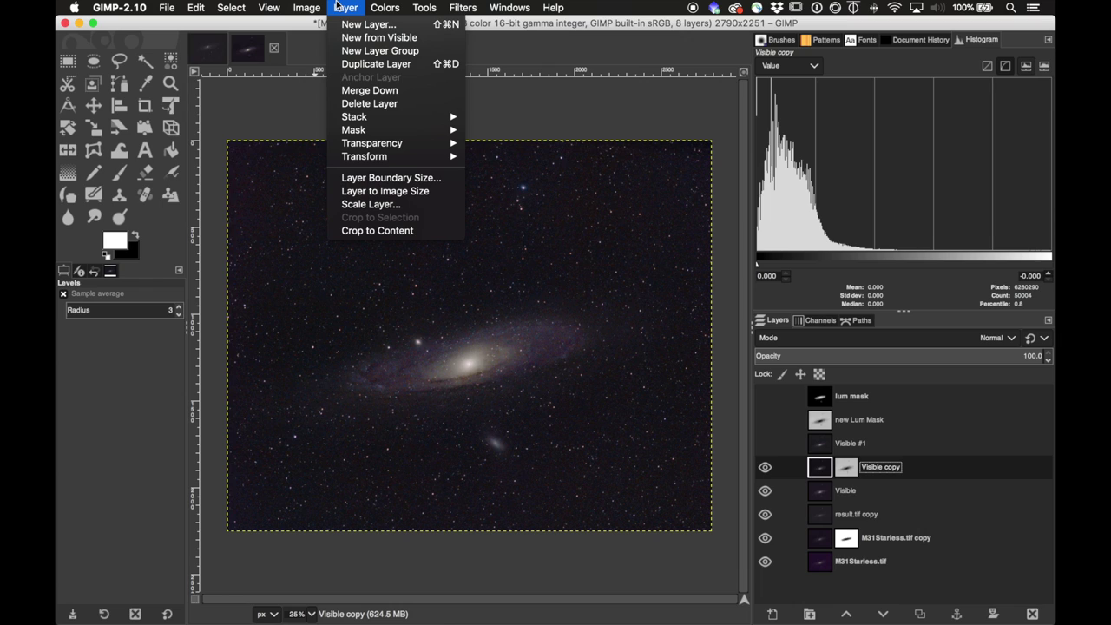
{"action": "left_click", "coordinate": [378, 37]}
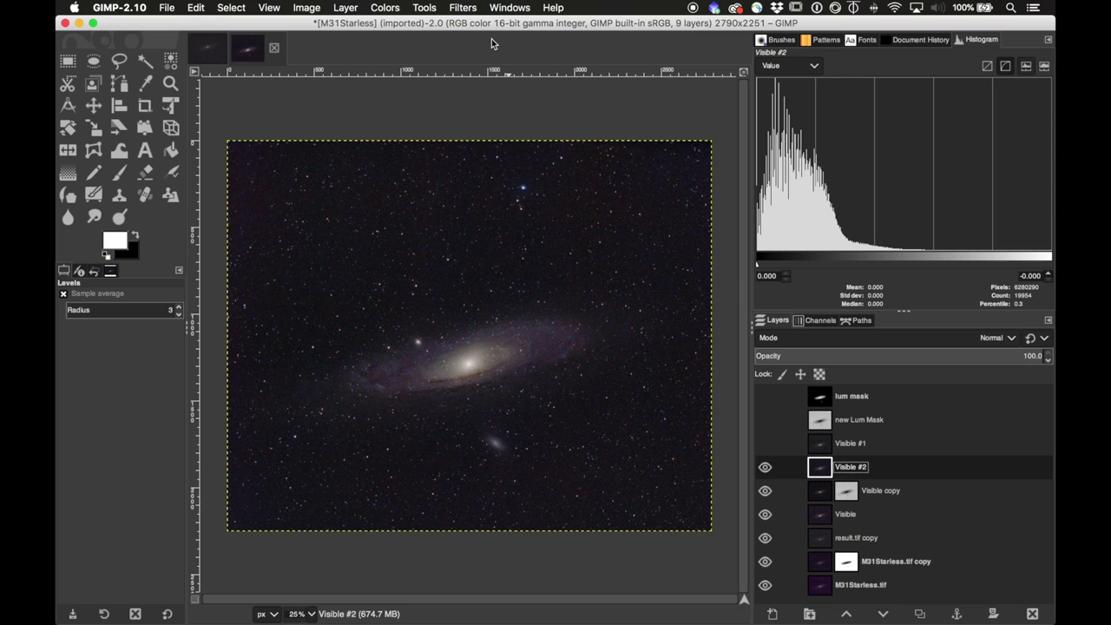
{"action": "left_click", "coordinate": [463, 8]}
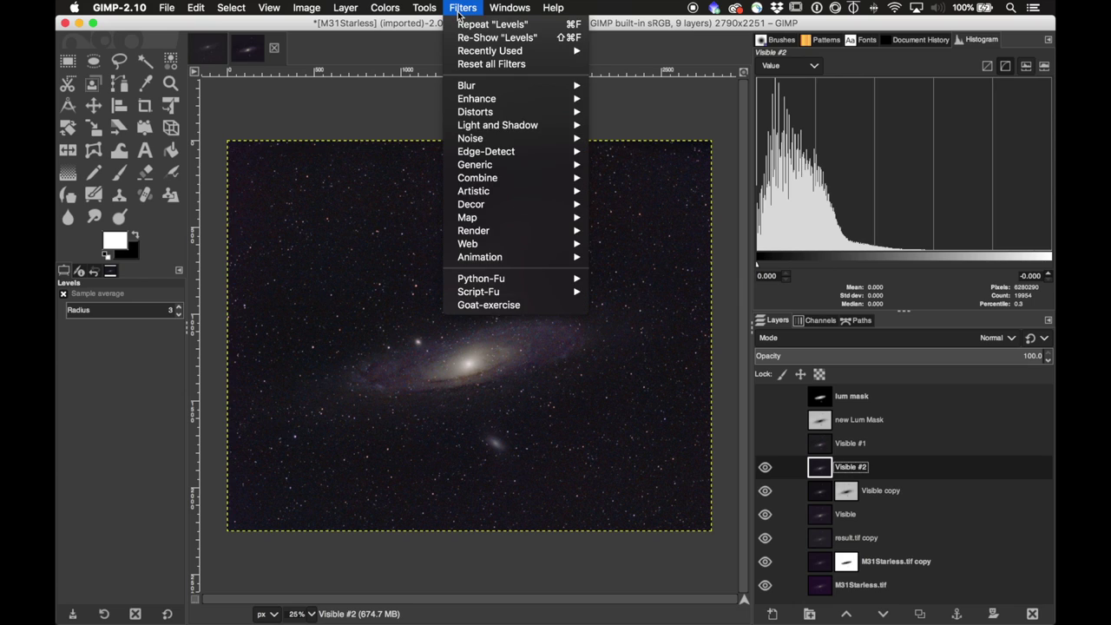
{"action": "mouse_move", "coordinate": [489, 143]}
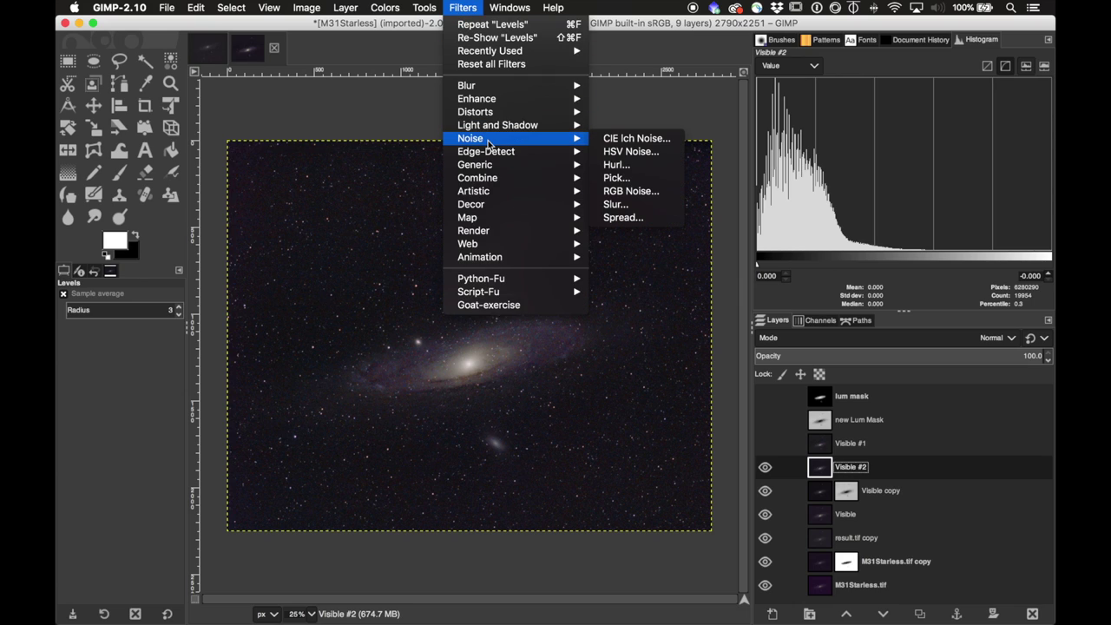
{"action": "mouse_move", "coordinate": [495, 102]}
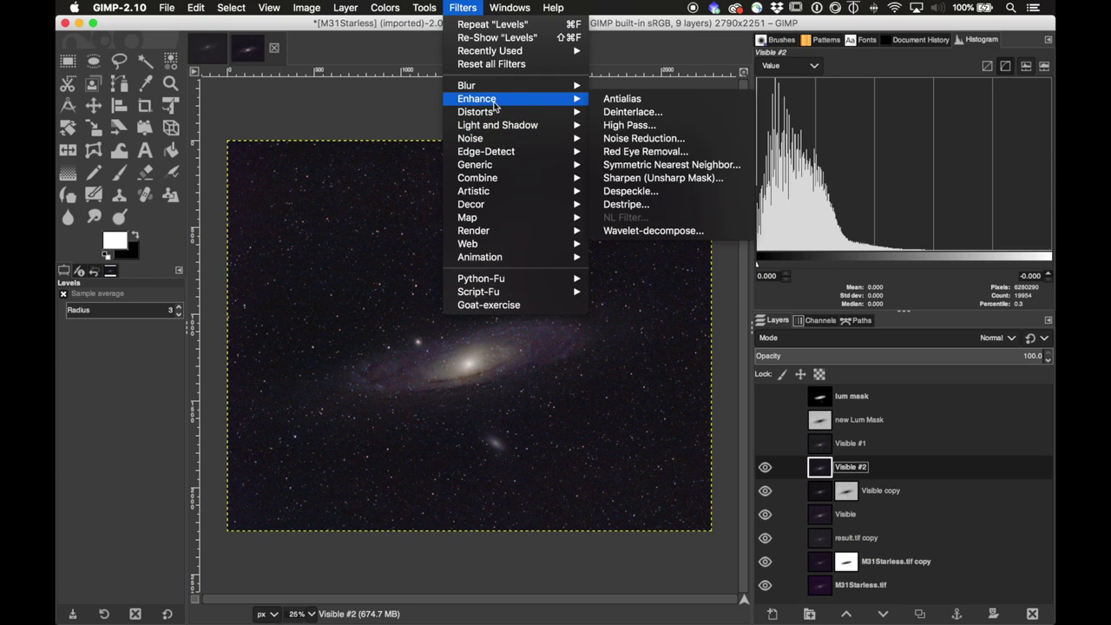
{"action": "left_click", "coordinate": [685, 141]}
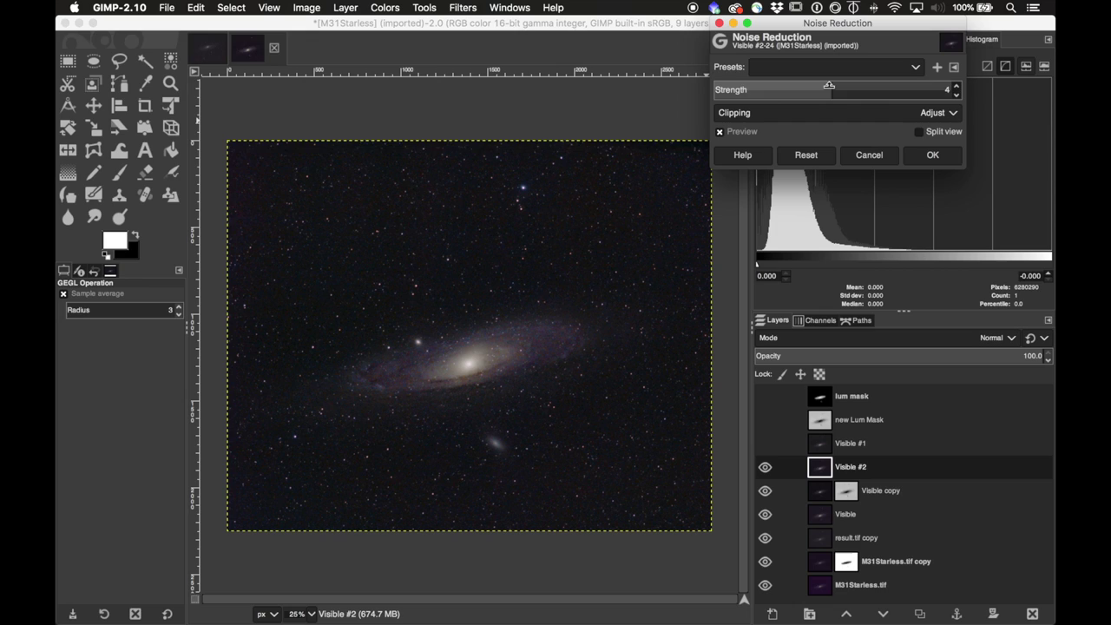
- Try Noise Reduction strengths between 4 and 0 on the Visible #2 layer, comparing the effect on the galaxy up close
{"action": "left_click_drag", "start_coordinate": [829, 85], "coordinate": [783, 90]}
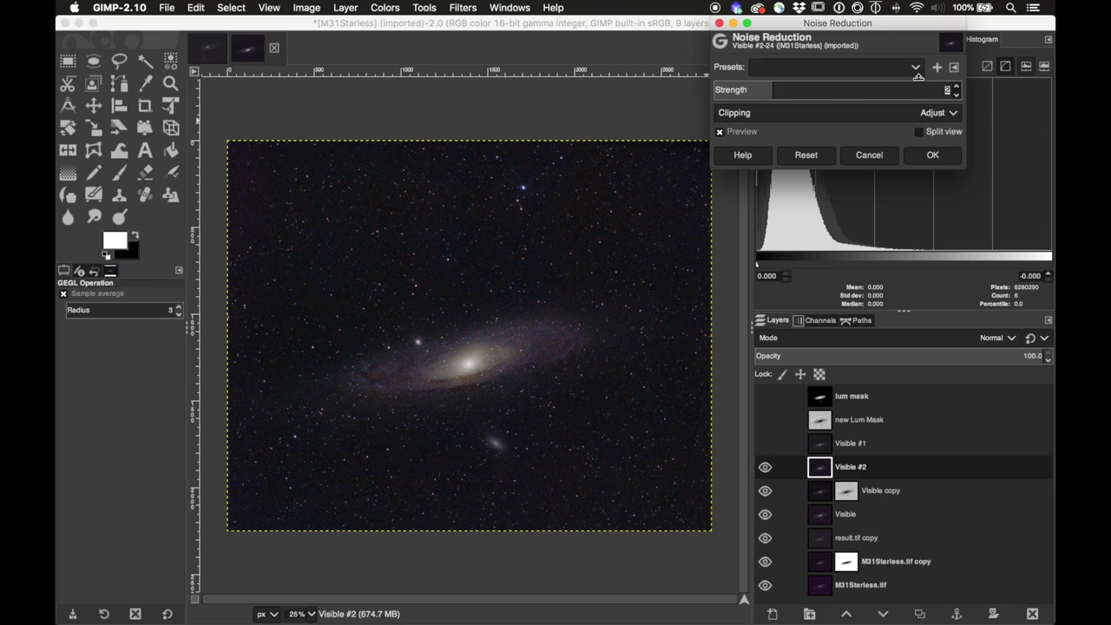
{"action": "left_click", "coordinate": [957, 88]}
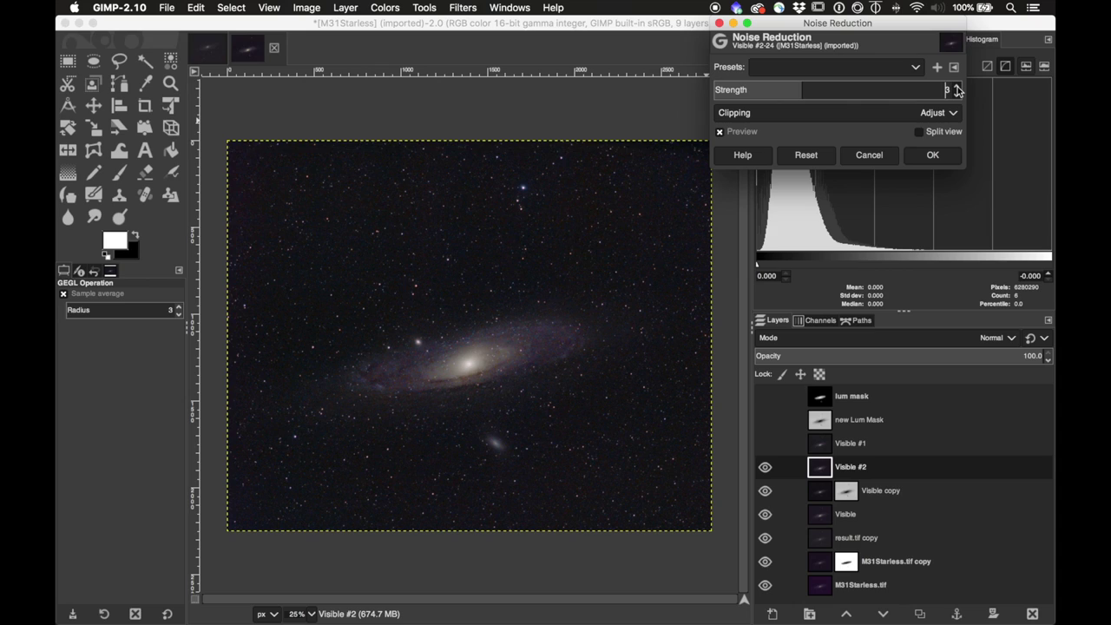
{"action": "left_click", "coordinate": [958, 89]}
{"action": "left_click", "coordinate": [956, 95]}
{"action": "scroll", "coordinate": [628, 183], "scroll_direction": "up", "scroll_amount": 3}
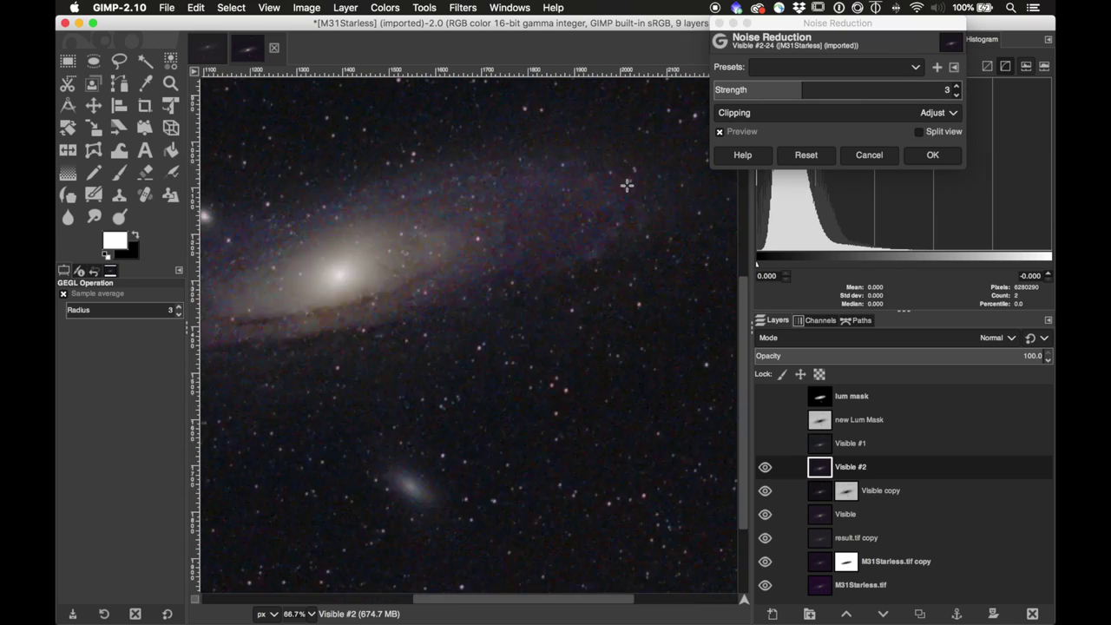
{"action": "scroll", "coordinate": [628, 183], "scroll_direction": "up", "scroll_amount": 3}
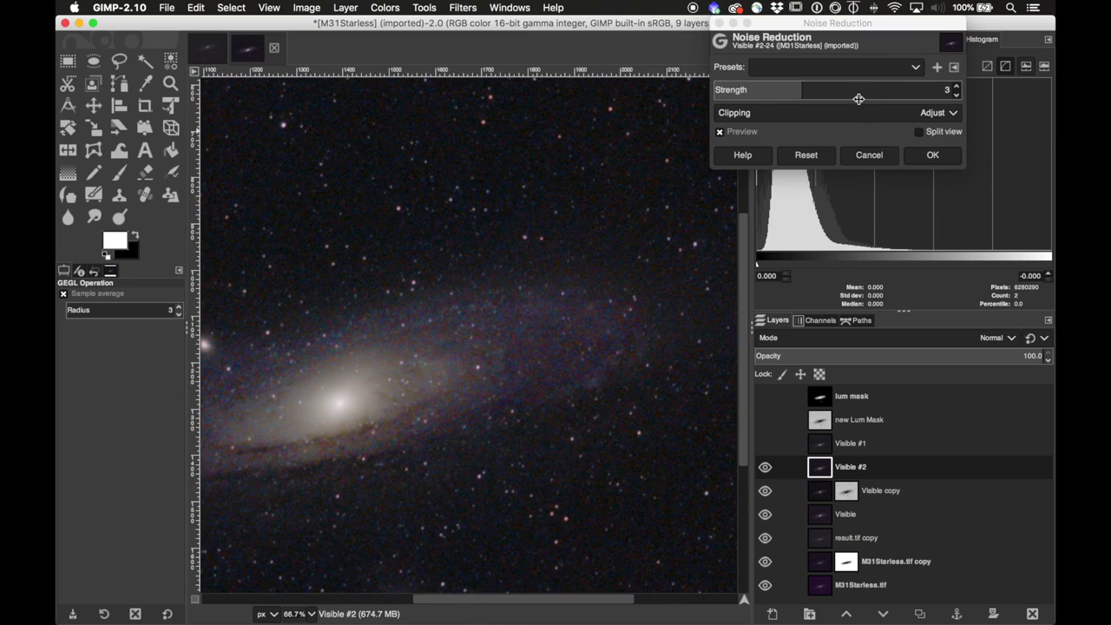
{"action": "left_click", "coordinate": [957, 87]}
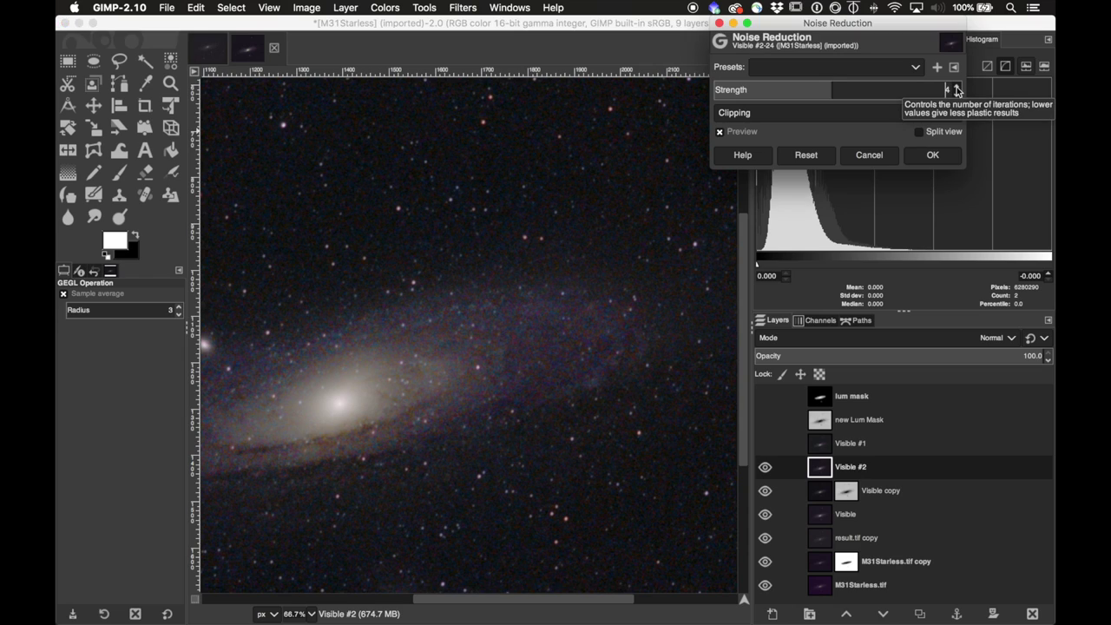
{"action": "left_click", "coordinate": [957, 96]}
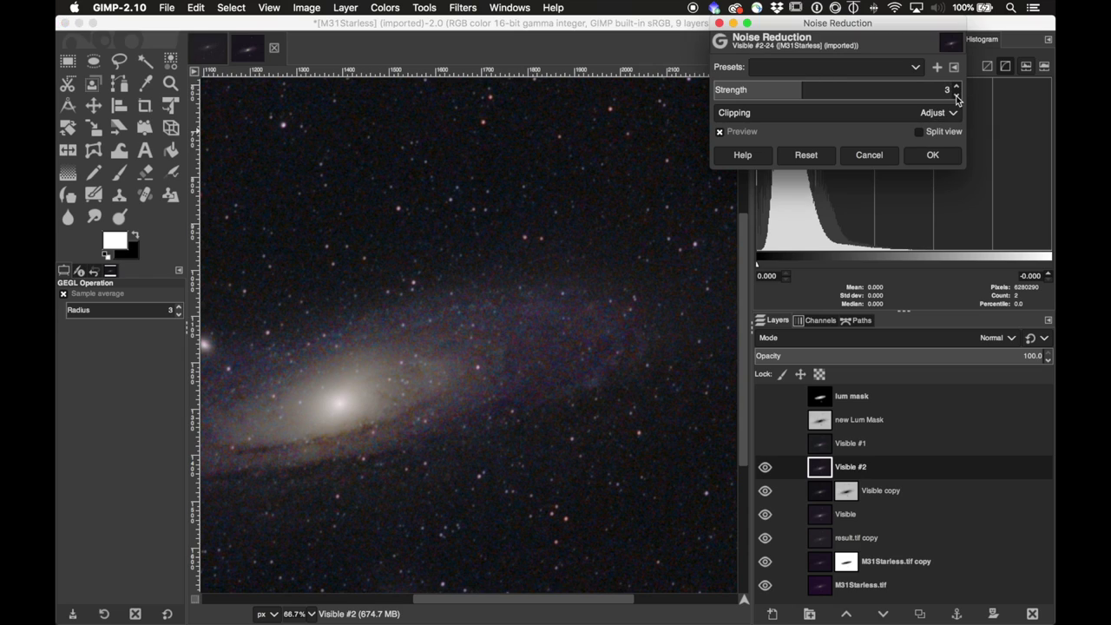
{"action": "left_click", "coordinate": [956, 95]}
{"action": "left_click", "coordinate": [957, 95]}
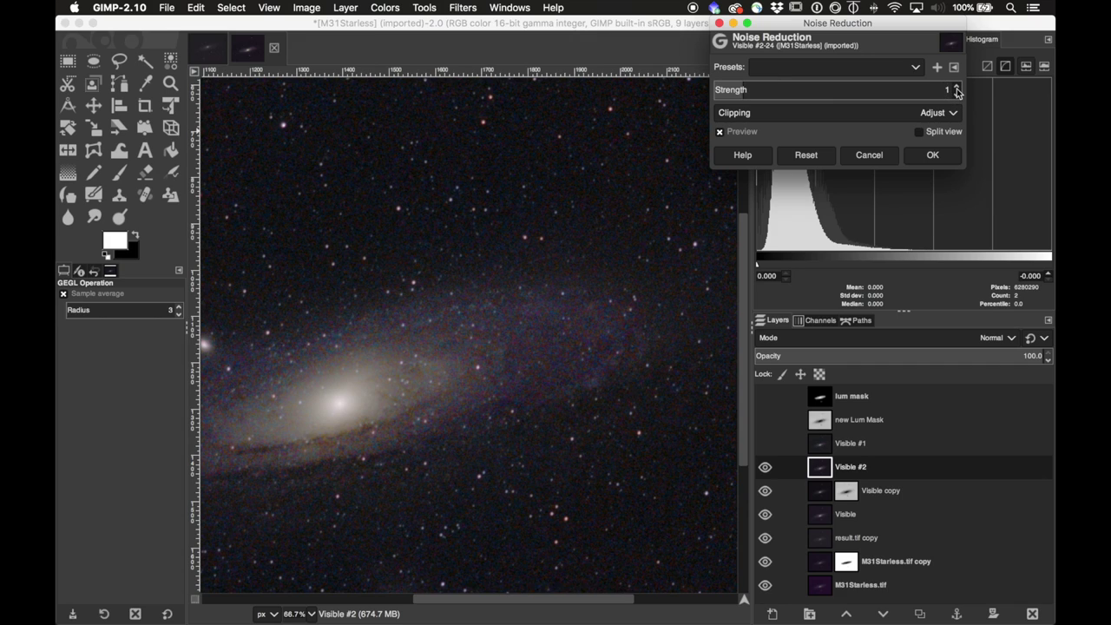
{"action": "left_click", "coordinate": [956, 97]}
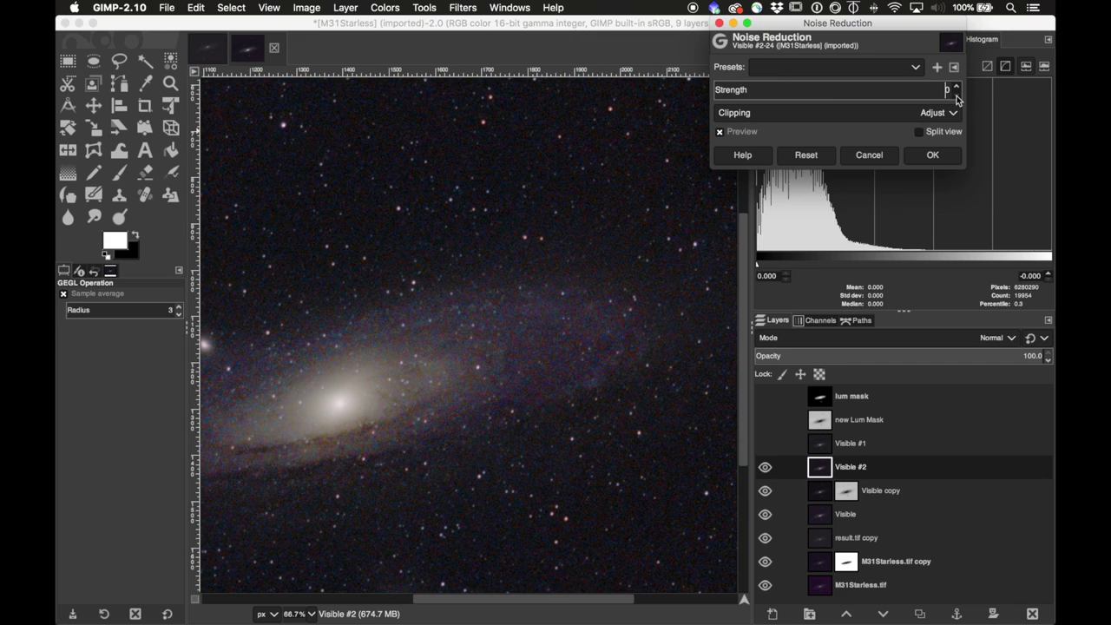
- Set the Noise Reduction strength to 4, check the whole image, and apply the filter to the Visible #2 layer
{"action": "left_click", "coordinate": [957, 88]}
{"action": "left_click", "coordinate": [956, 88]}
{"action": "left_click", "coordinate": [956, 88]}
{"action": "left_click", "coordinate": [957, 87]}
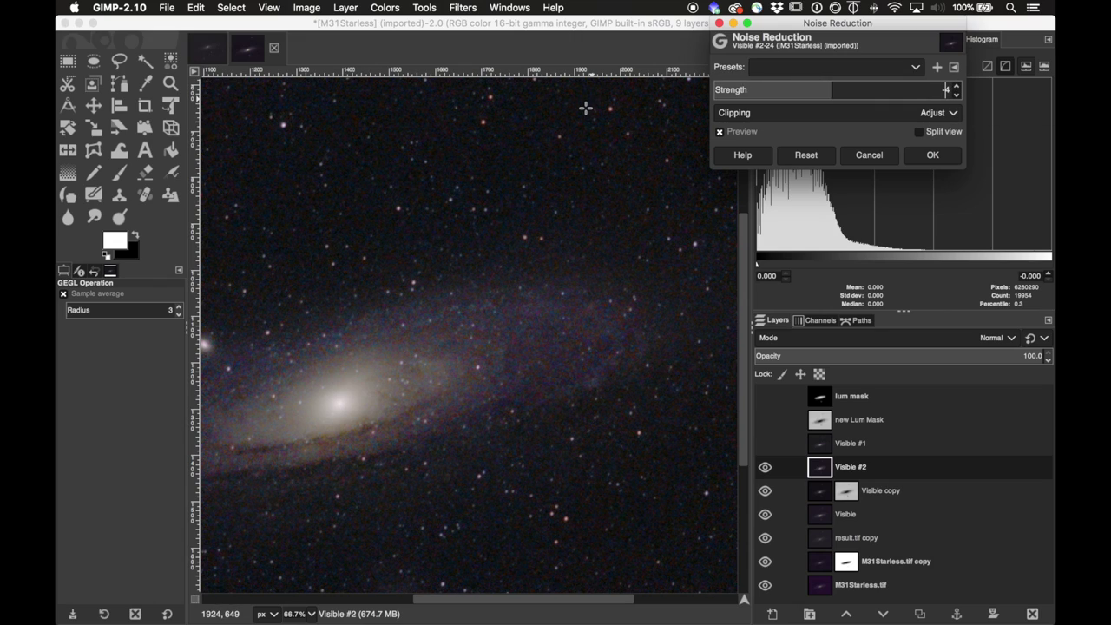
{"action": "left_click", "coordinate": [583, 137]}
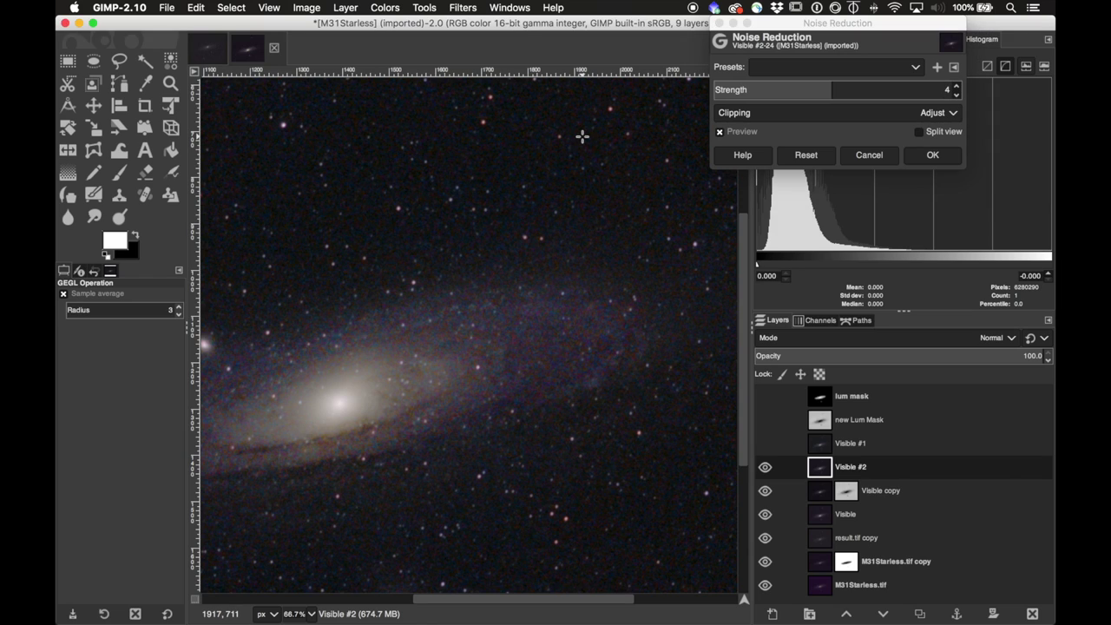
{"action": "key", "text": "minus"}
{"action": "key", "text": "minus"}
{"action": "key", "text": "minus"}
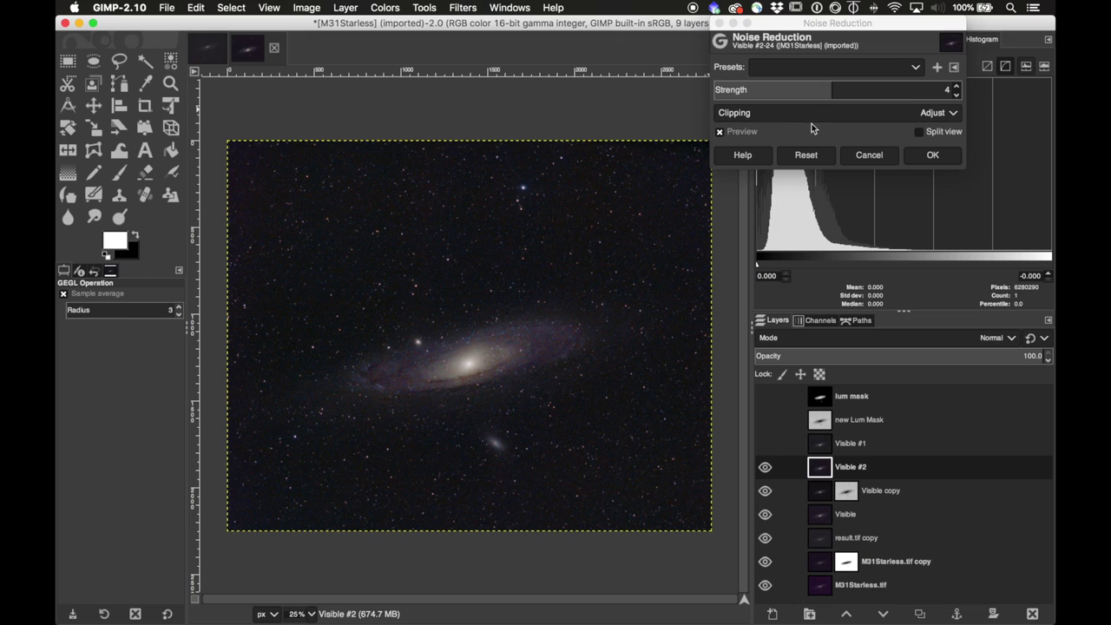
{"action": "left_click", "coordinate": [933, 156]}
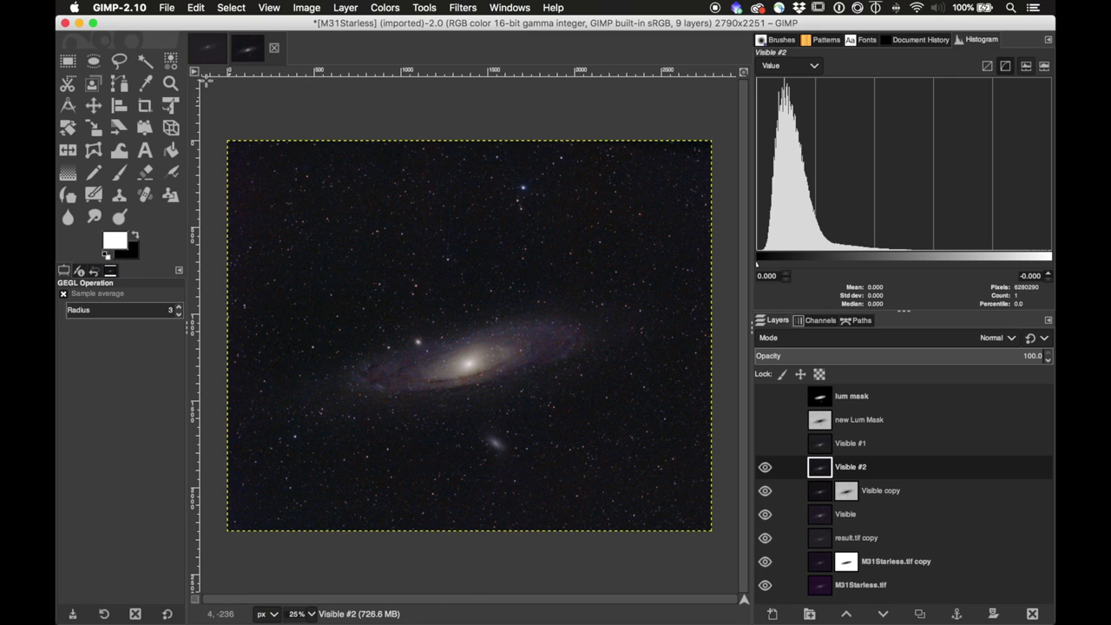
- Save the layered M31 image to the Desktop as m31.xcf
{"action": "left_click", "coordinate": [207, 48]}
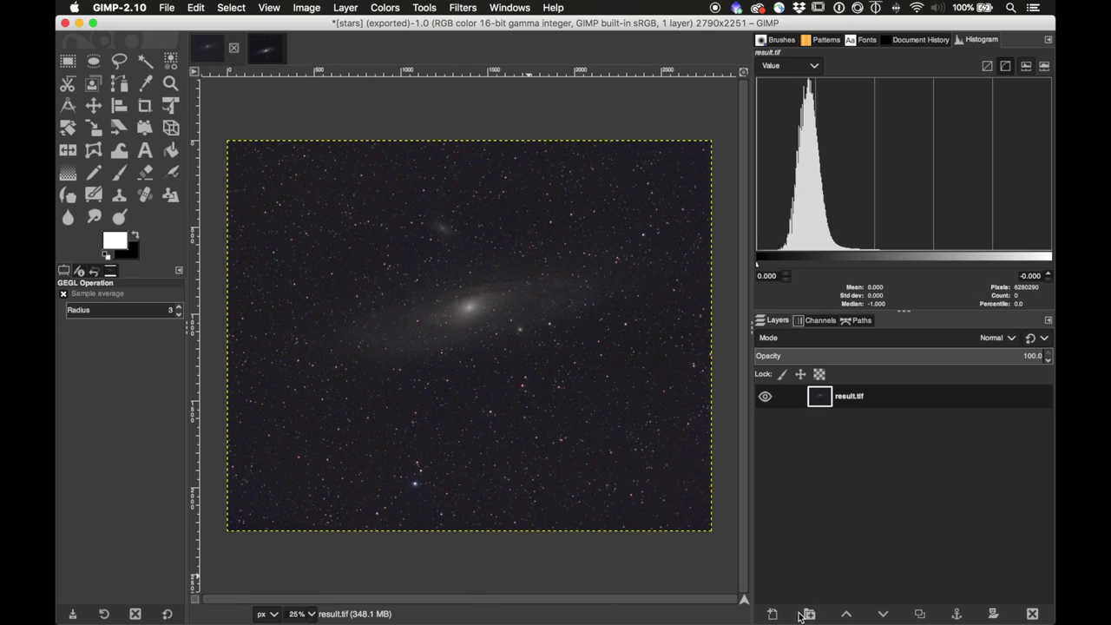
{"action": "left_click", "coordinate": [264, 55]}
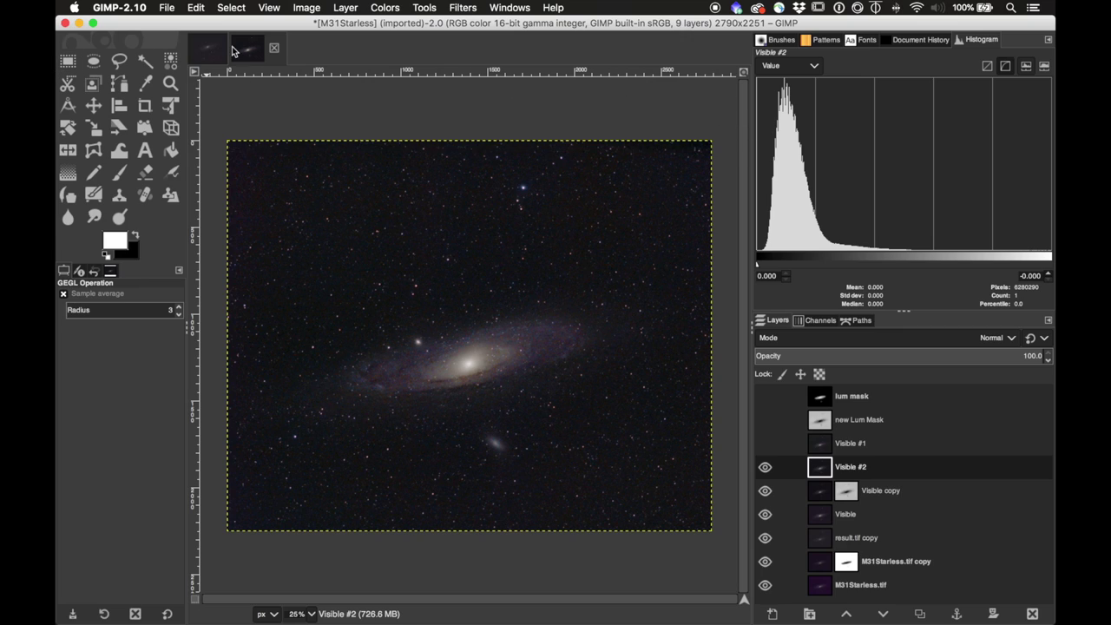
{"action": "left_click", "coordinate": [178, 8]}
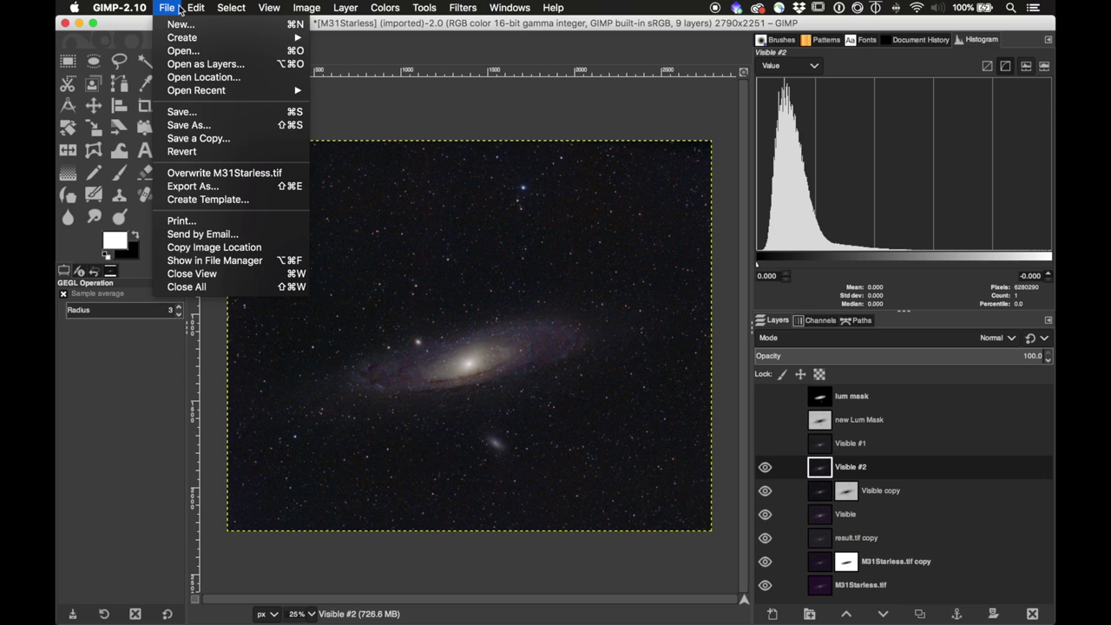
{"action": "left_click", "coordinate": [181, 115]}
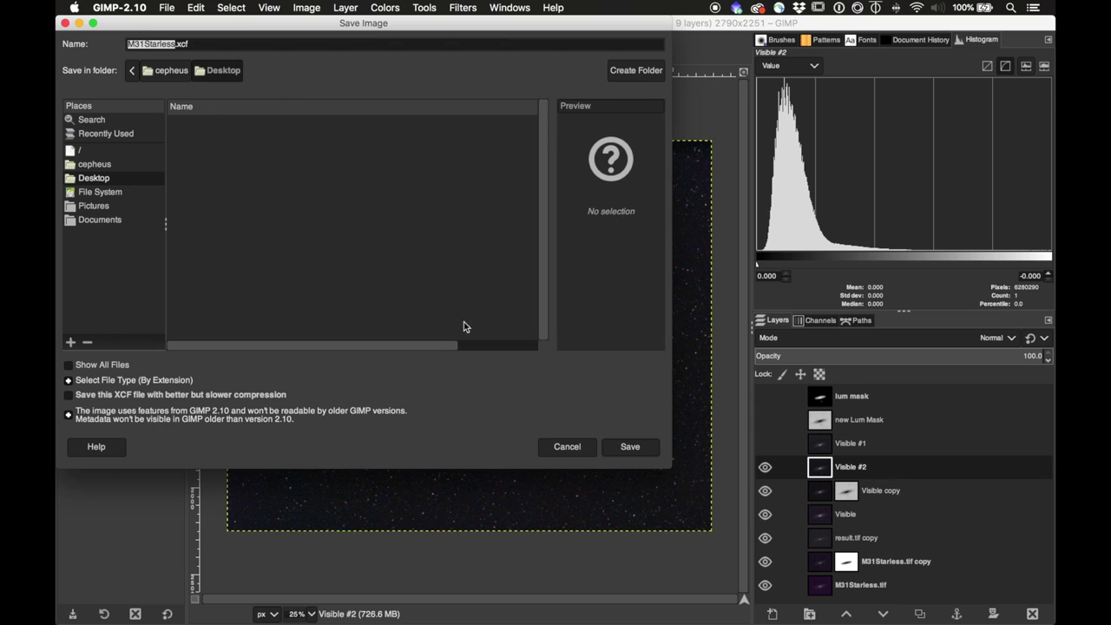
{"action": "type", "text": "m31"}
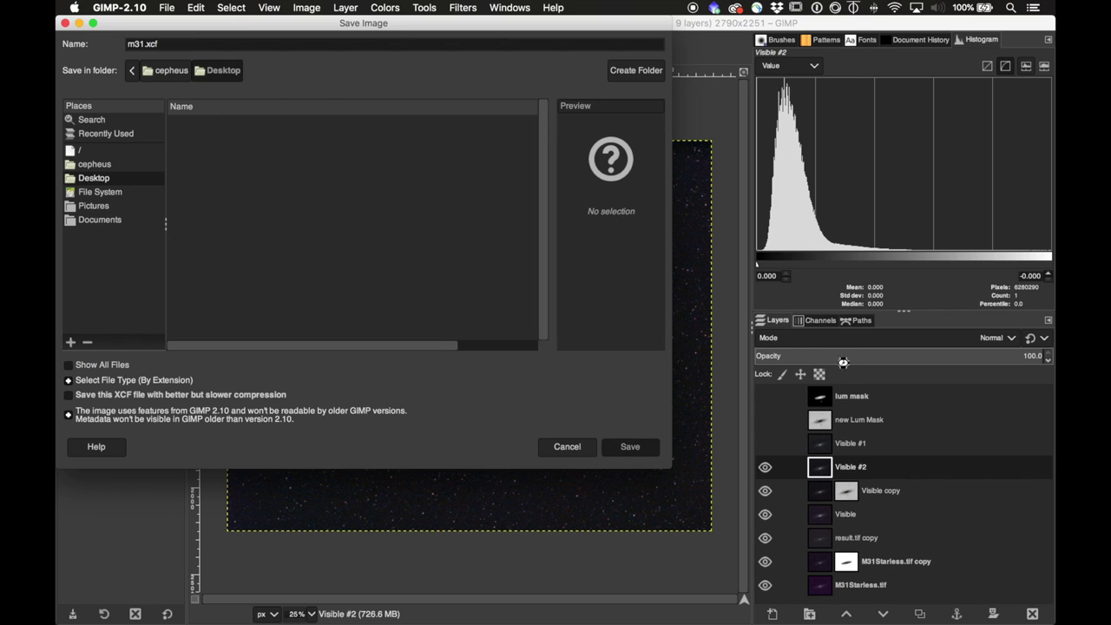
{"action": "key", "text": "Return"}
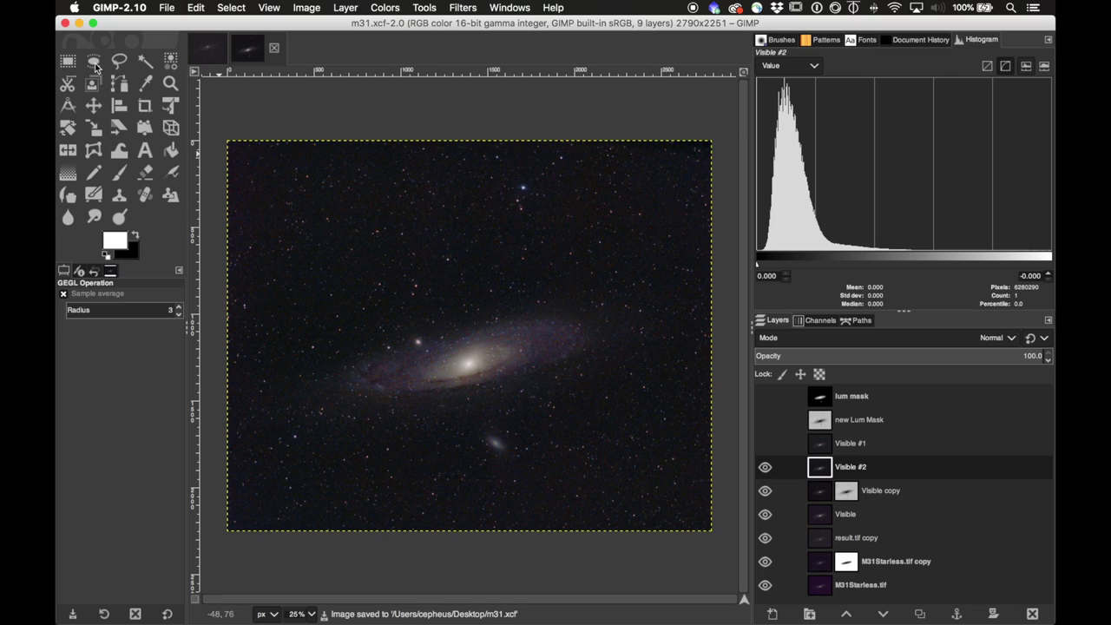
- Export the image to the Desktop as m31.jpg with JPEG quality 100
{"action": "left_click", "coordinate": [171, 7]}
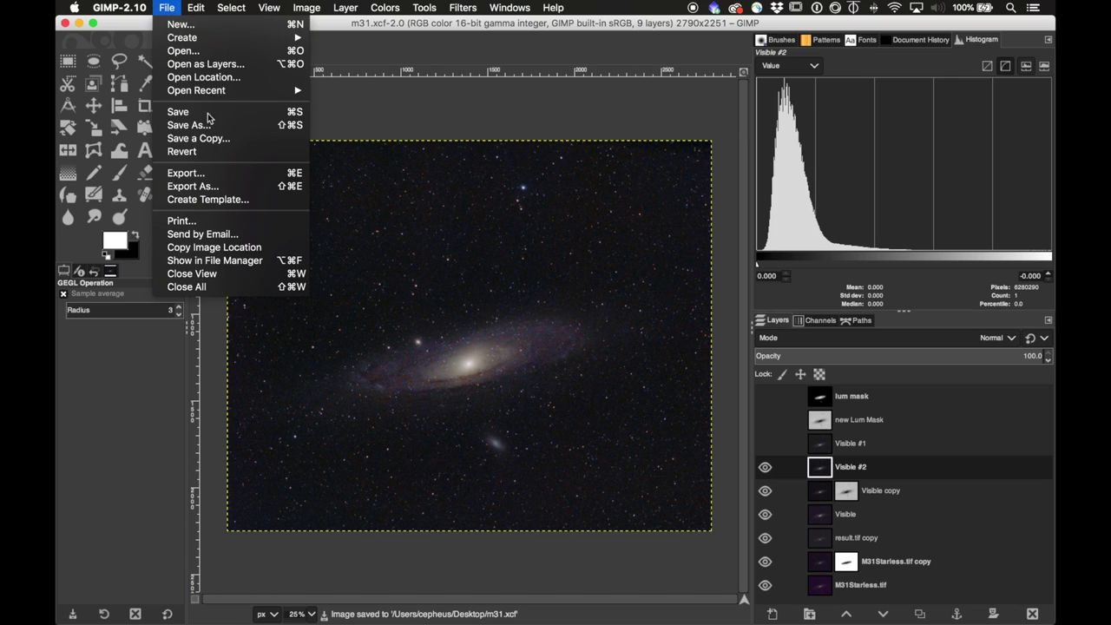
{"action": "left_click", "coordinate": [184, 185]}
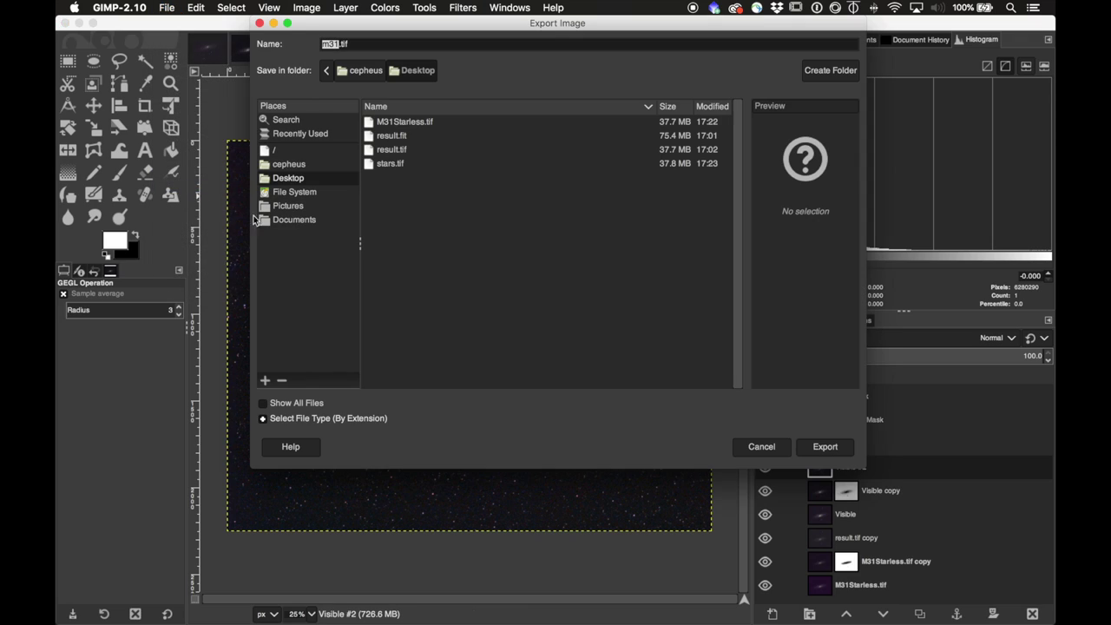
{"action": "left_click", "coordinate": [344, 43]}
{"action": "type", "text": "jpg"}
{"action": "left_click", "coordinate": [841, 449]}
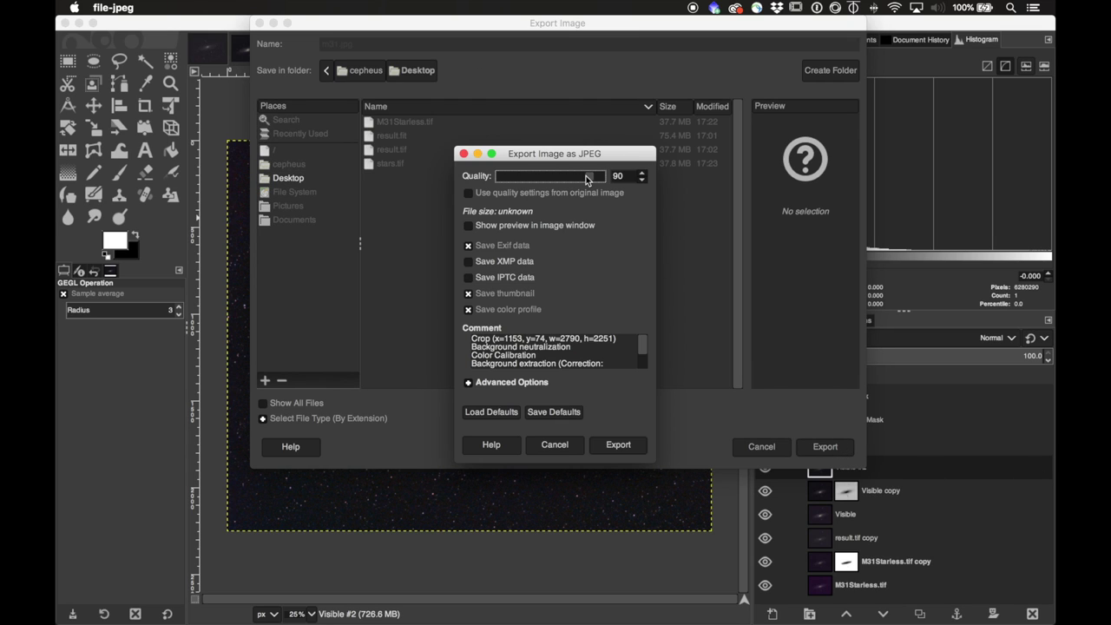
{"action": "left_click_drag", "start_coordinate": [589, 176], "coordinate": [610, 175]}
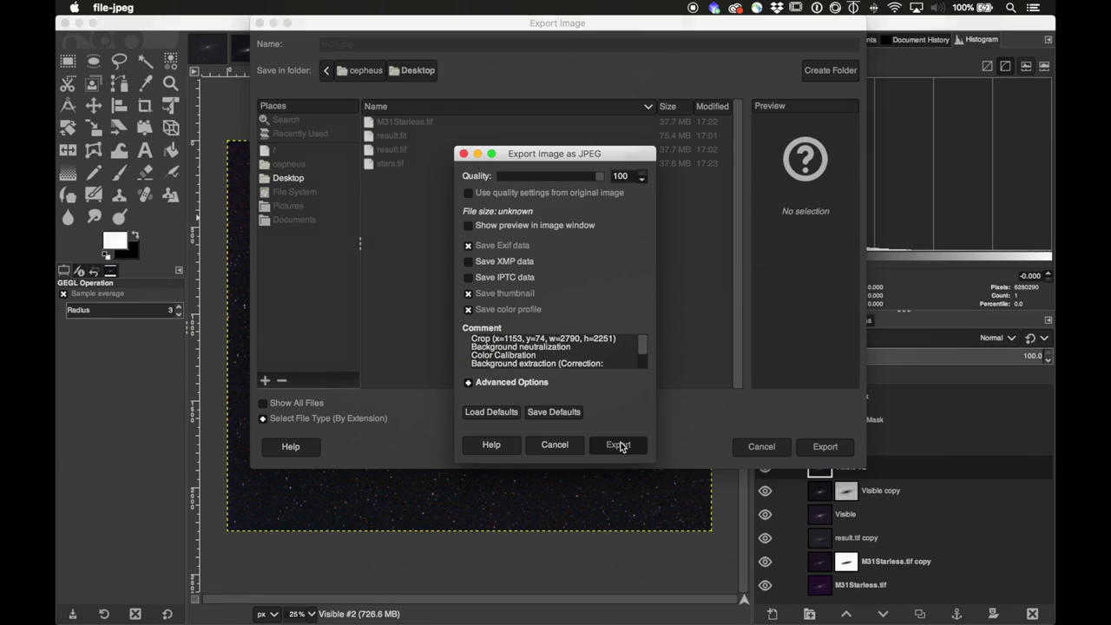